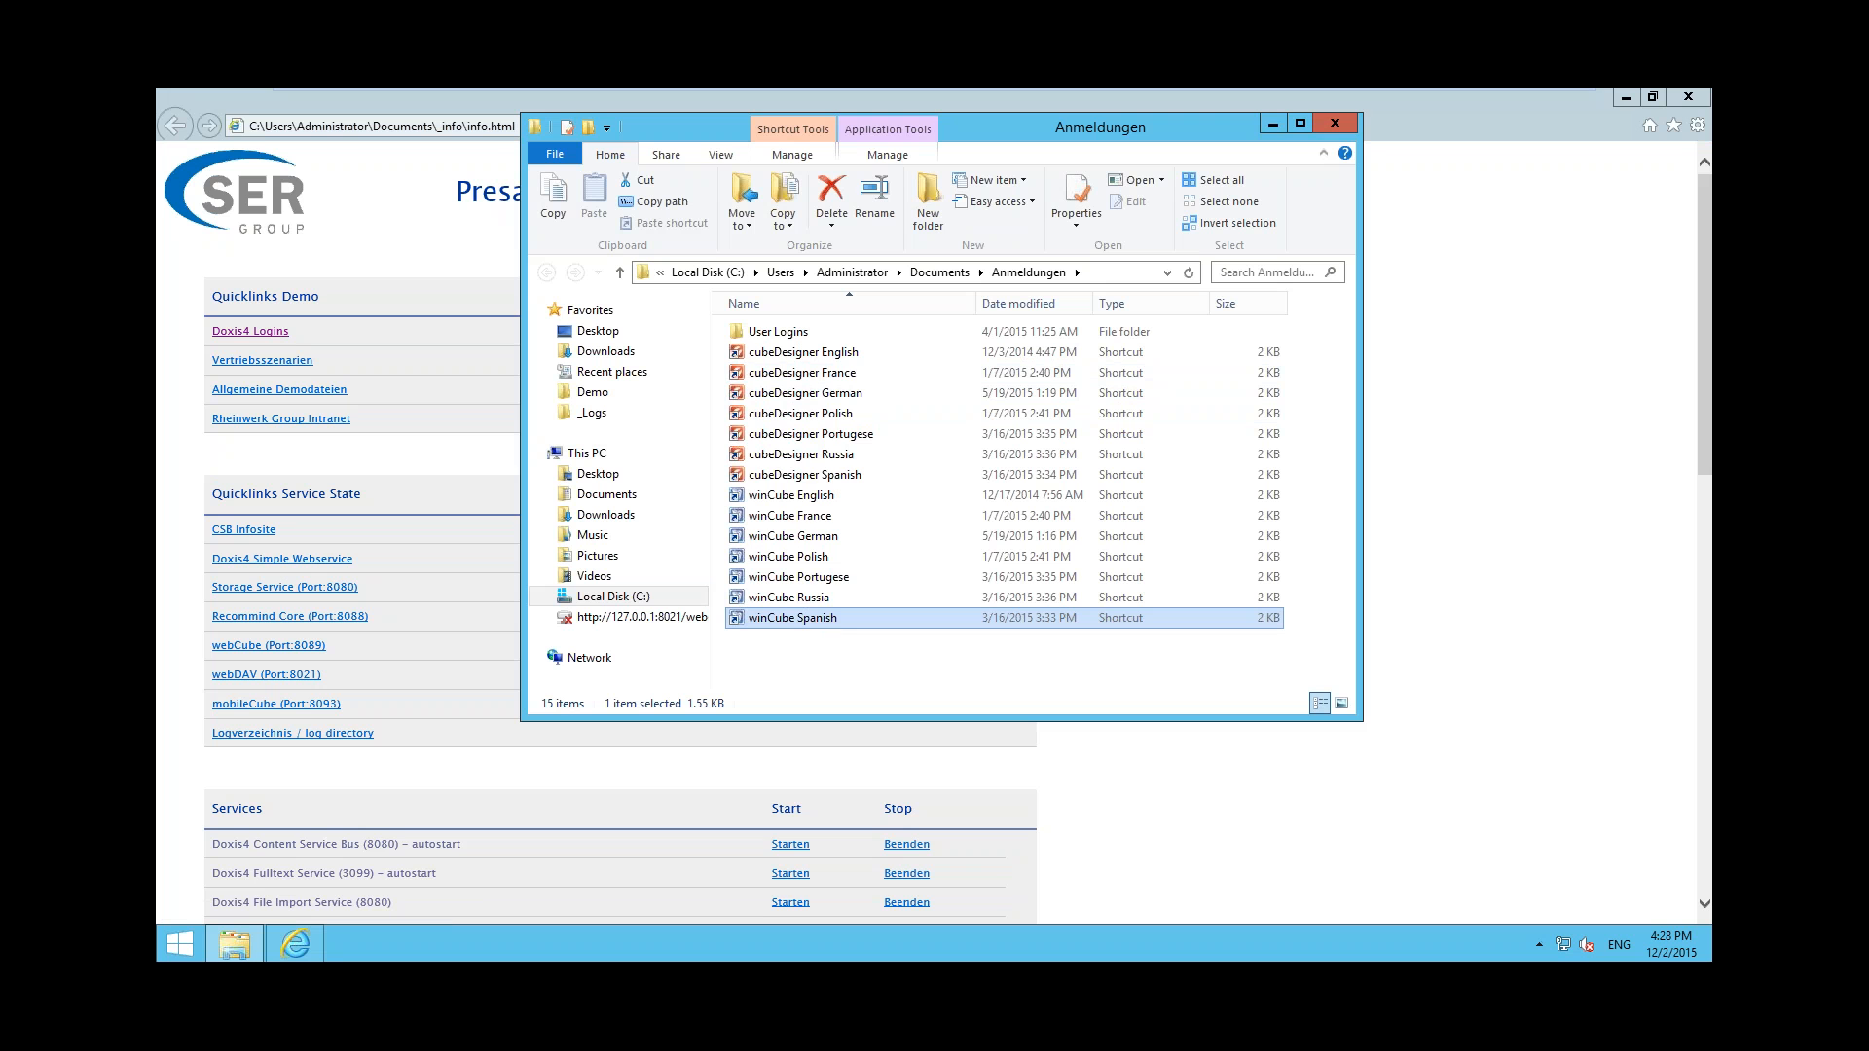
Launch winCube Spanish and try to log in to Rheinwerk Group as Operacional with the account password
left_click(894, 553)
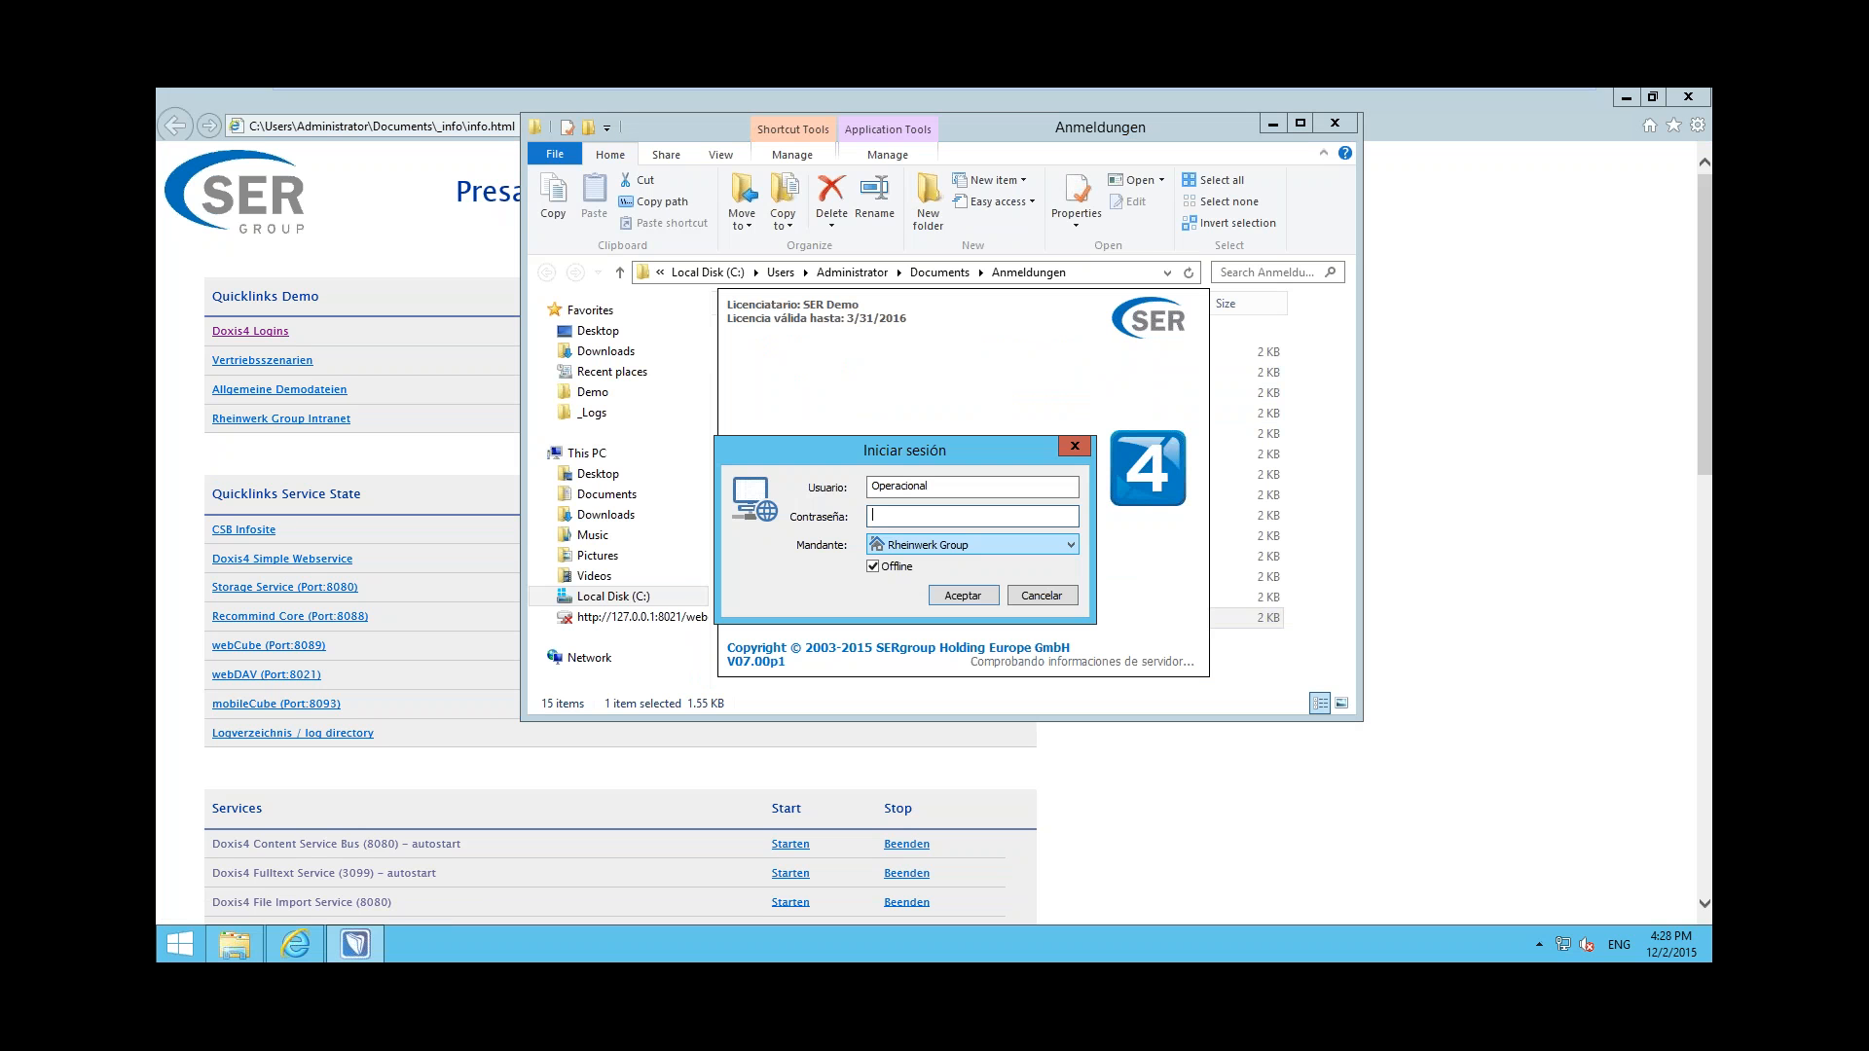
left_click_drag(848, 556, 772, 570)
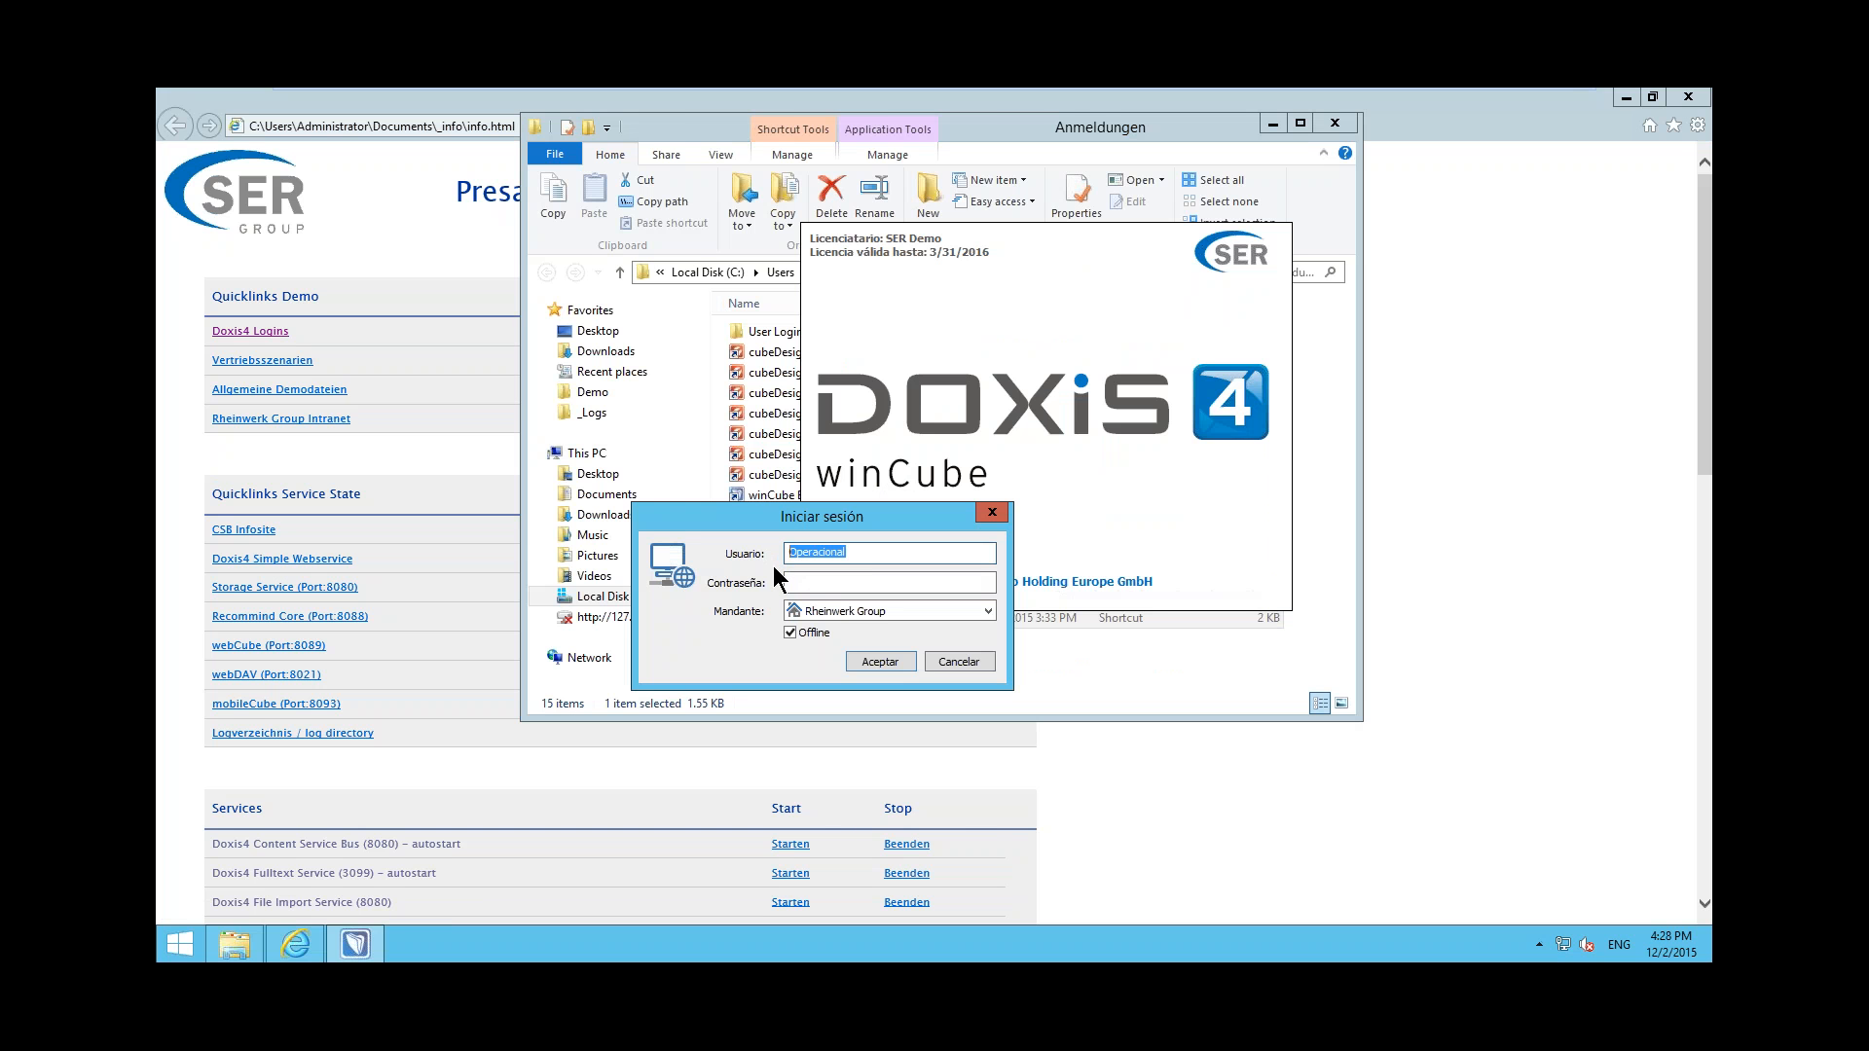
key("Tab")
type("•••••••••••••")
left_click(864, 659)
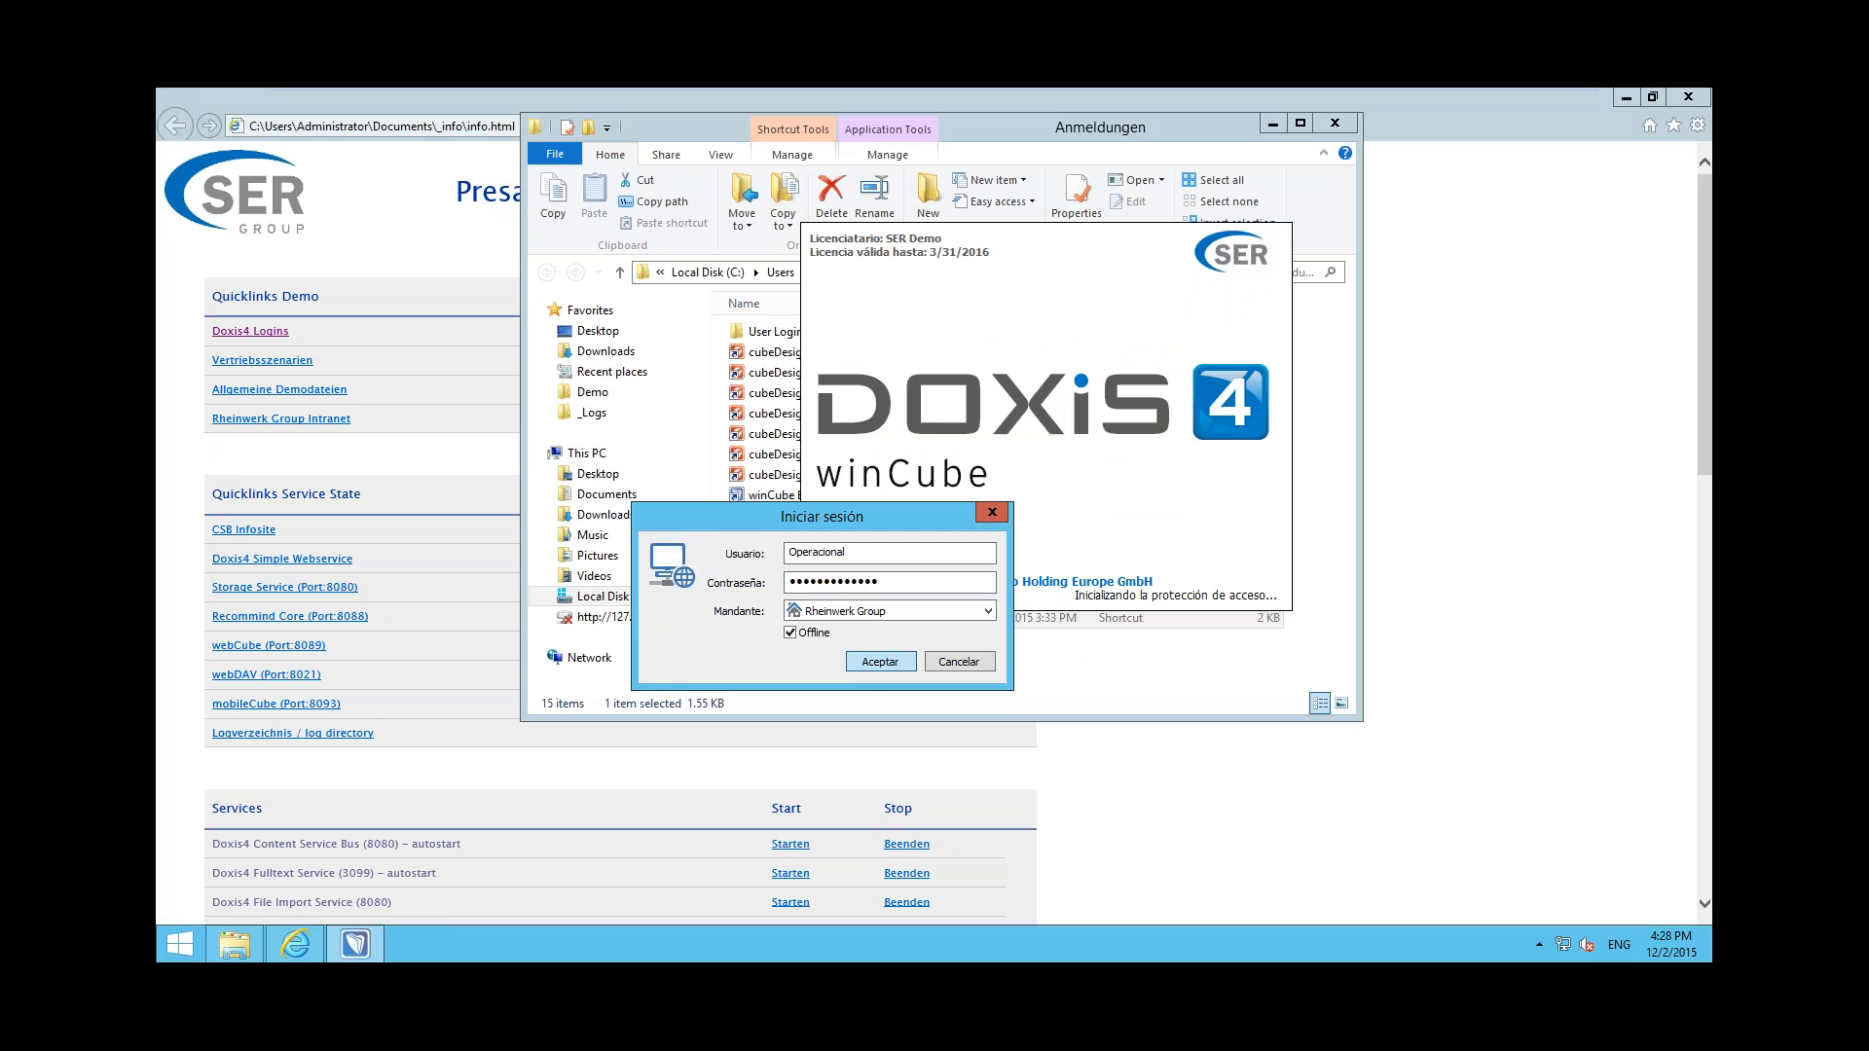
Try the Operacional login again by re-entering the account password and submitting it
left_click(972, 552)
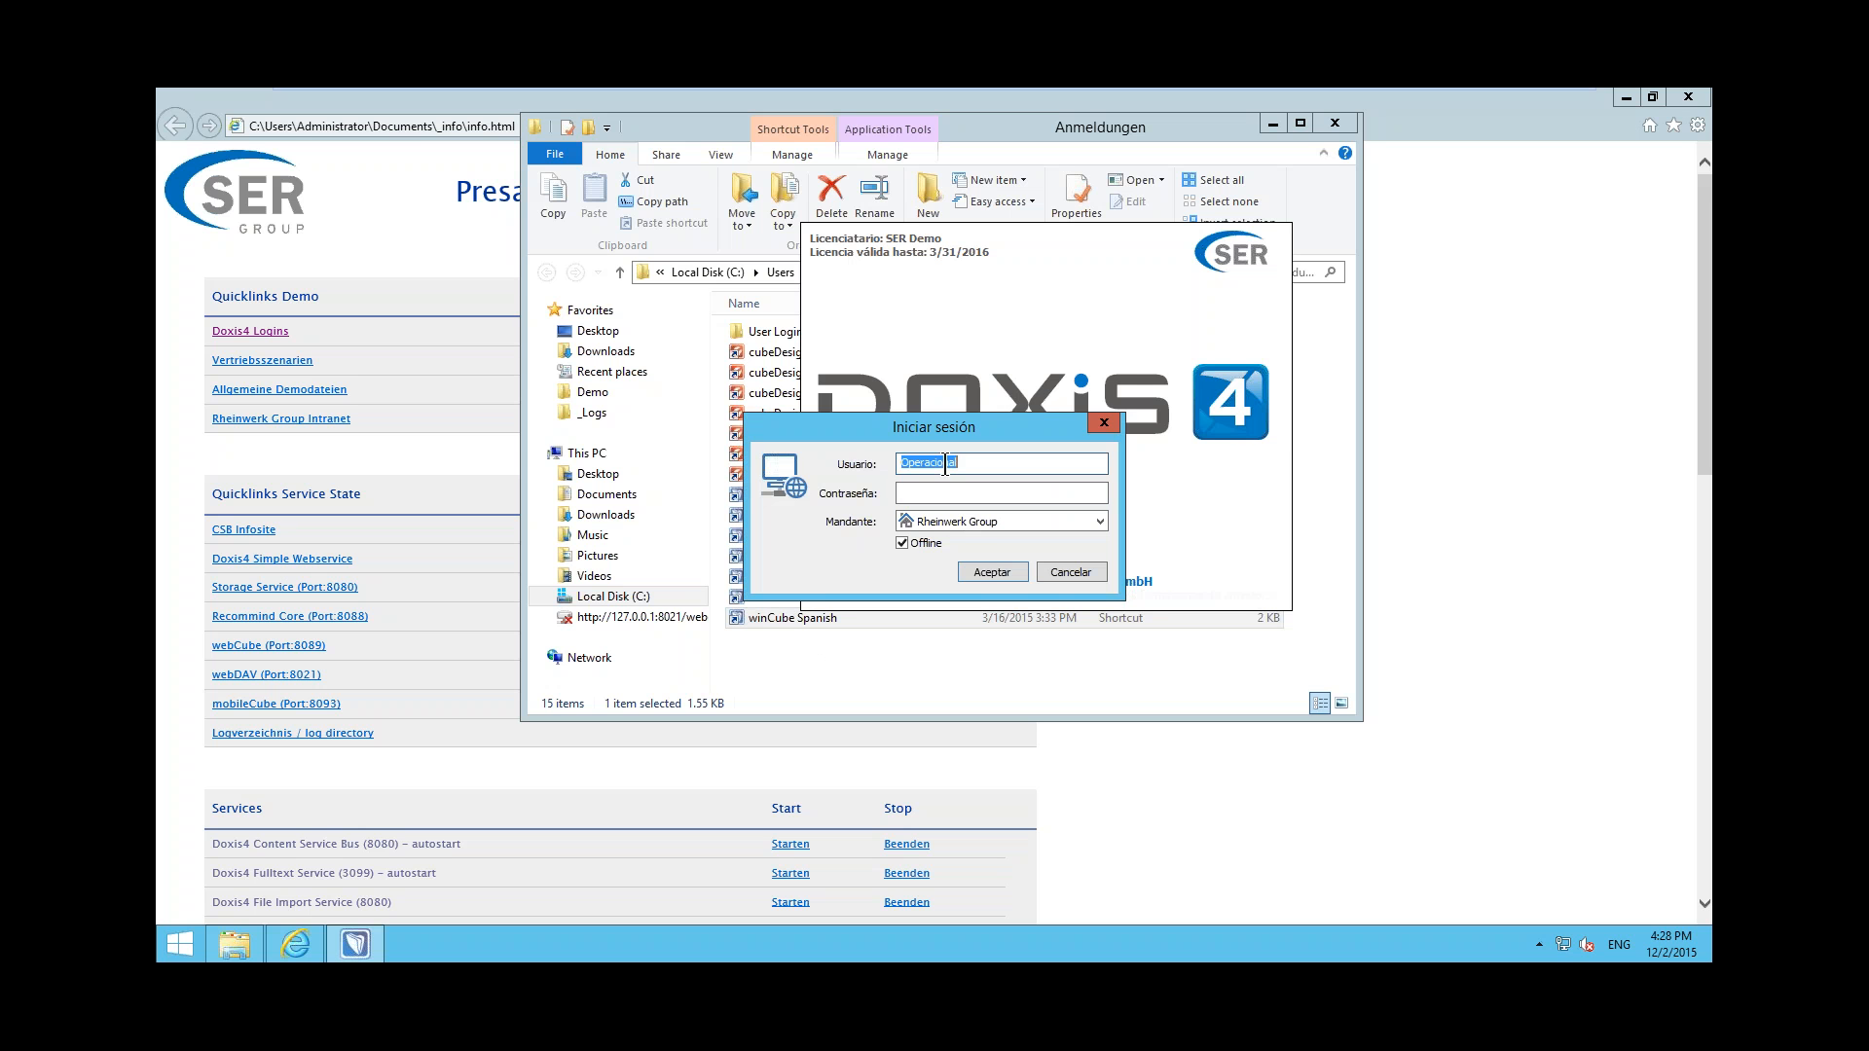
left_click(945, 496)
key("ctrl+v")
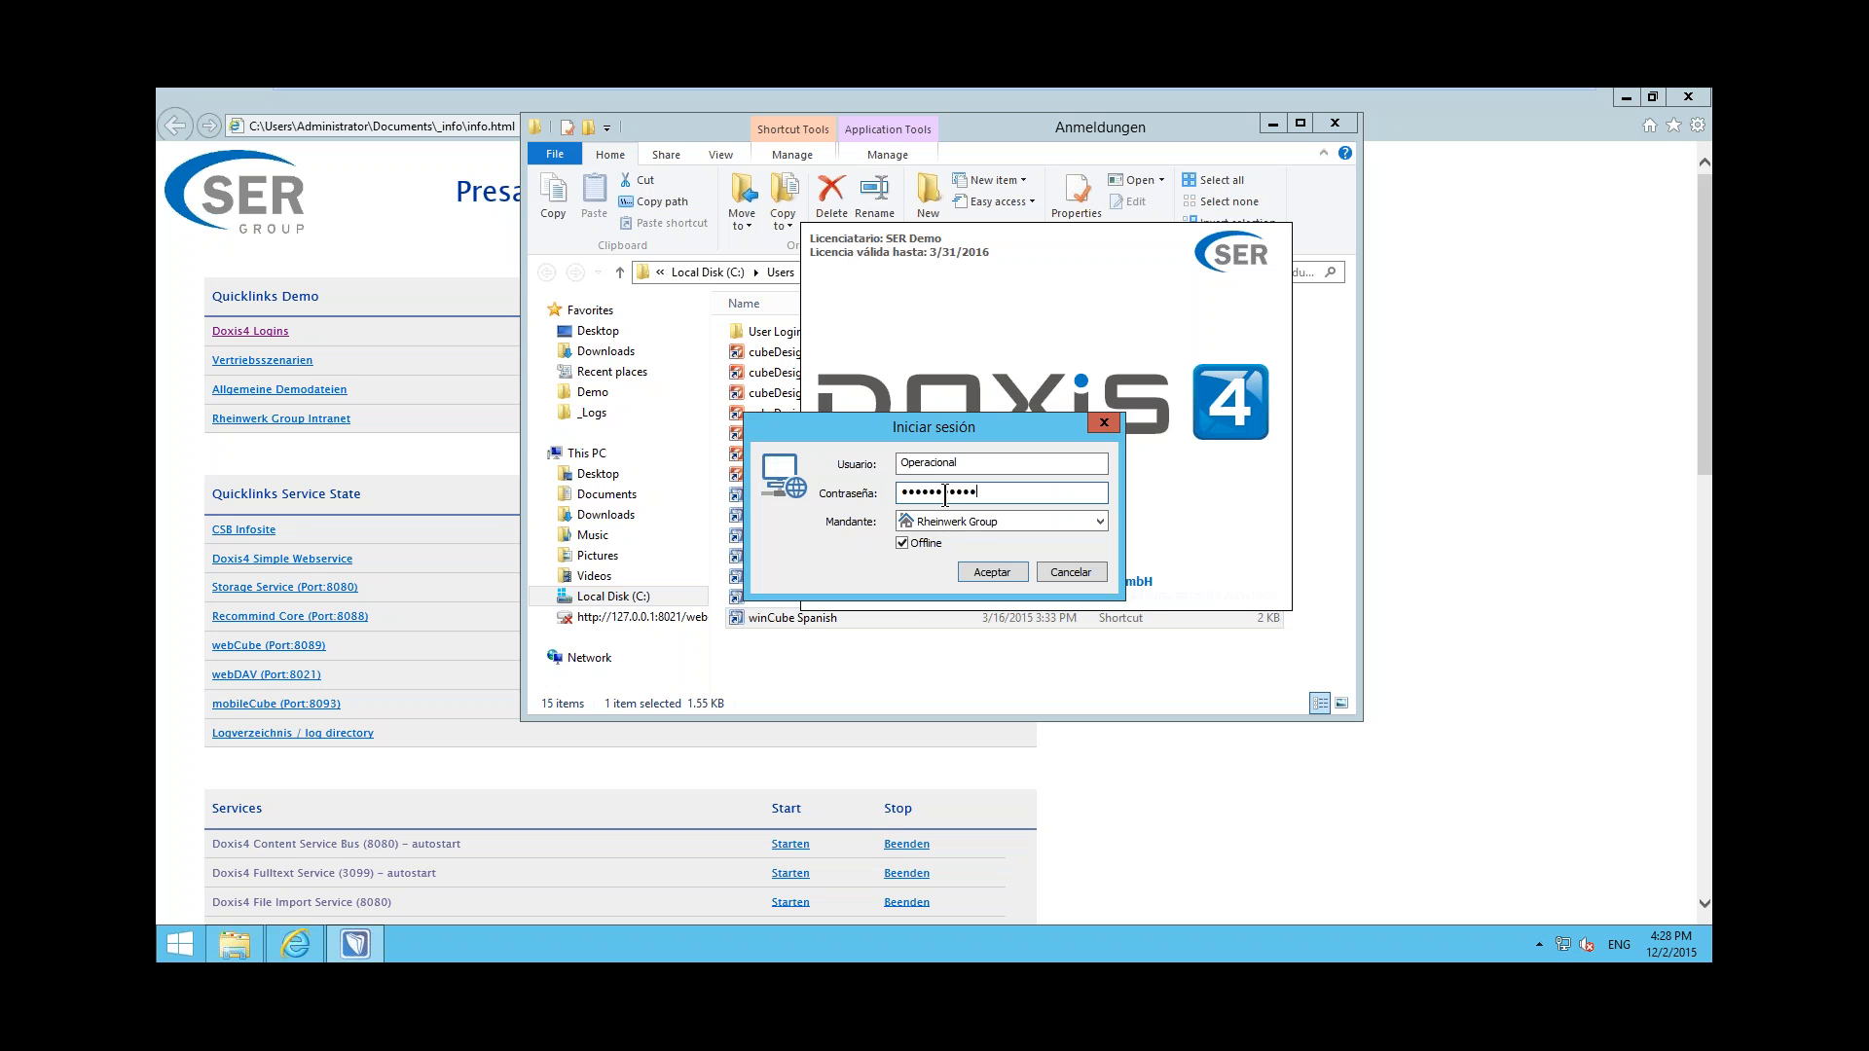
type("••")
left_click(903, 543)
left_click(992, 571)
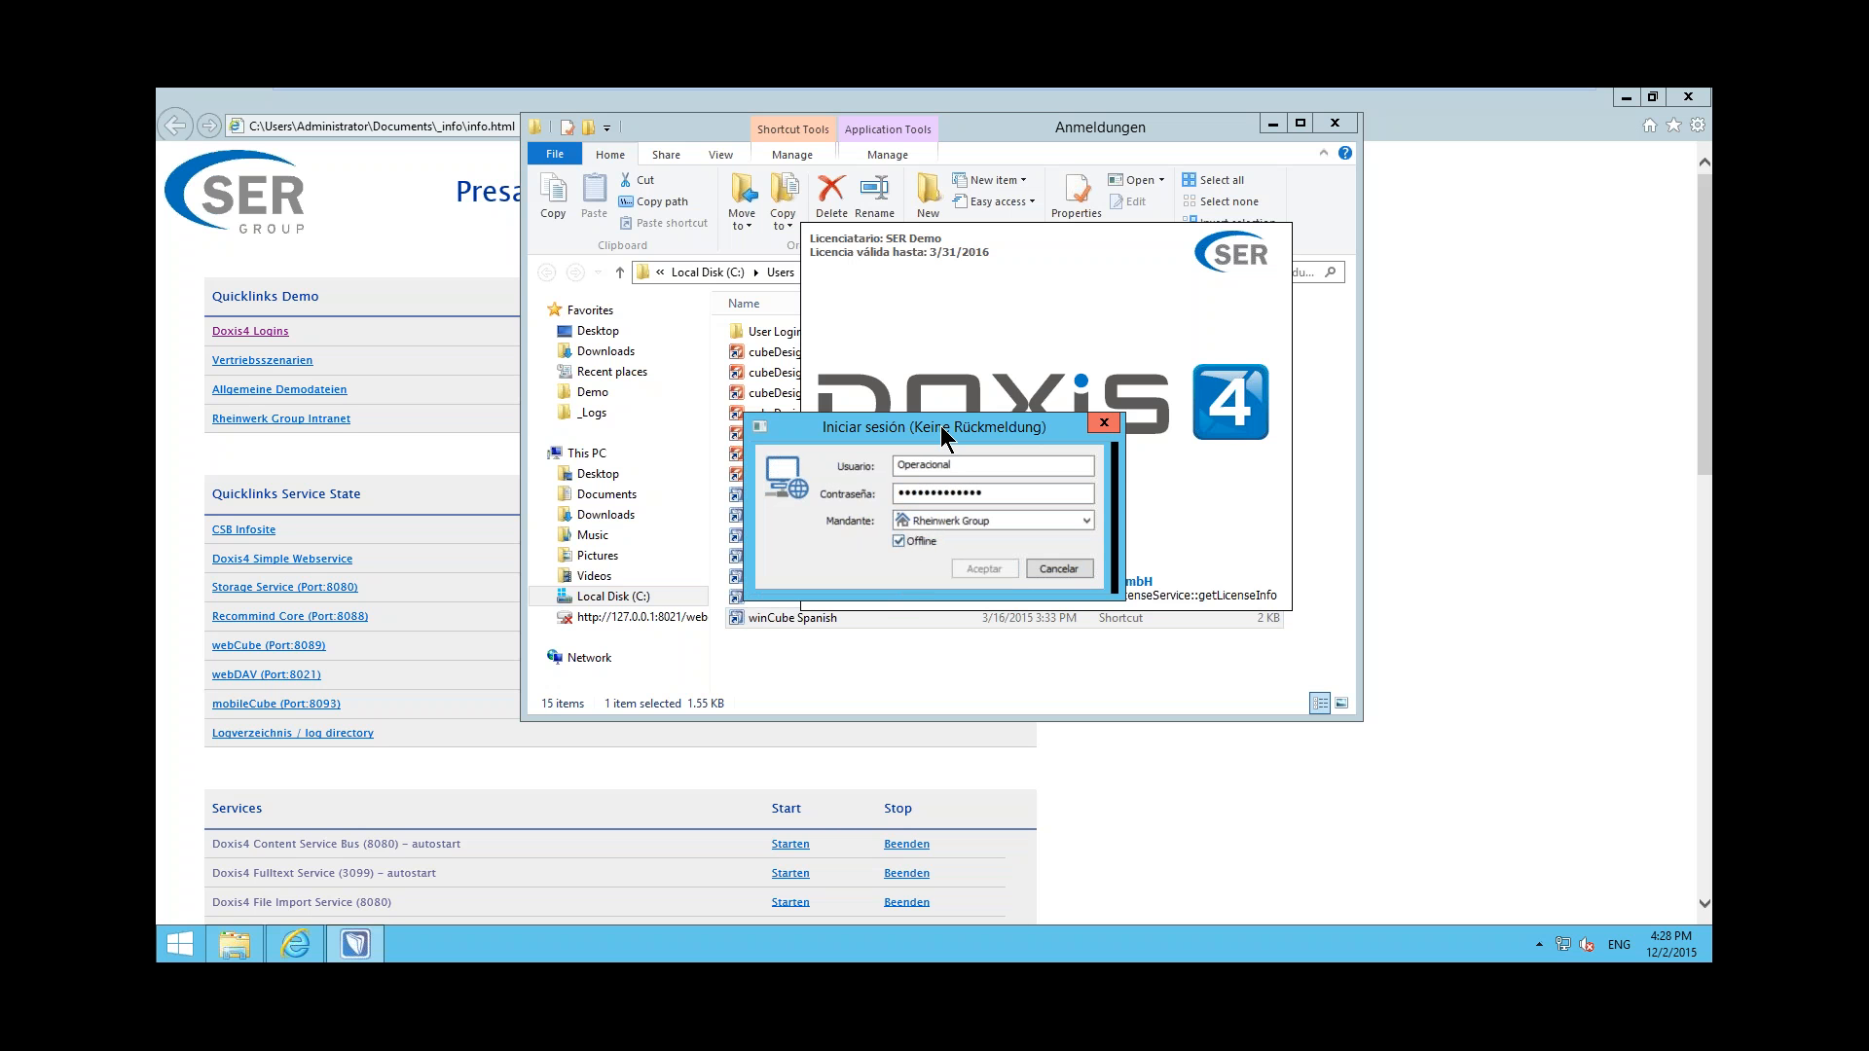
Switch the keyboard language to Portuguese (Portugal)
left_click_drag(941, 424, 914, 452)
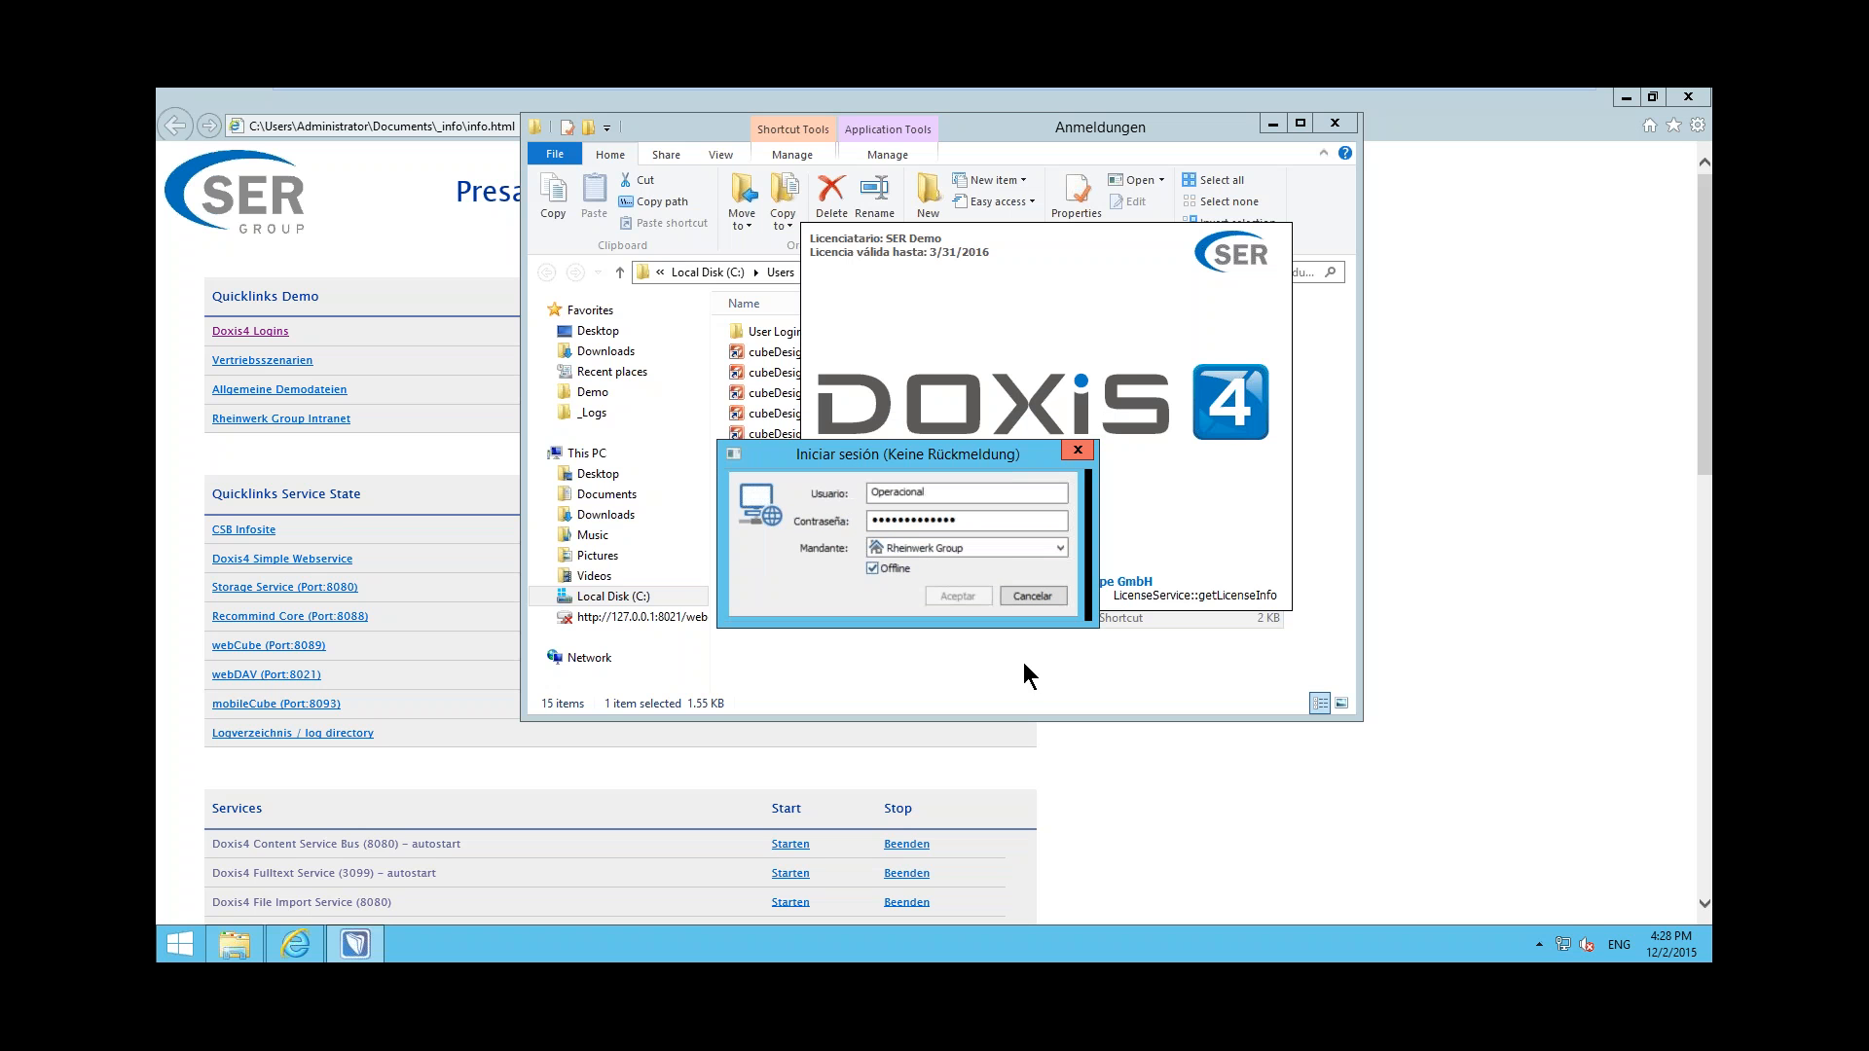
left_click(1619, 945)
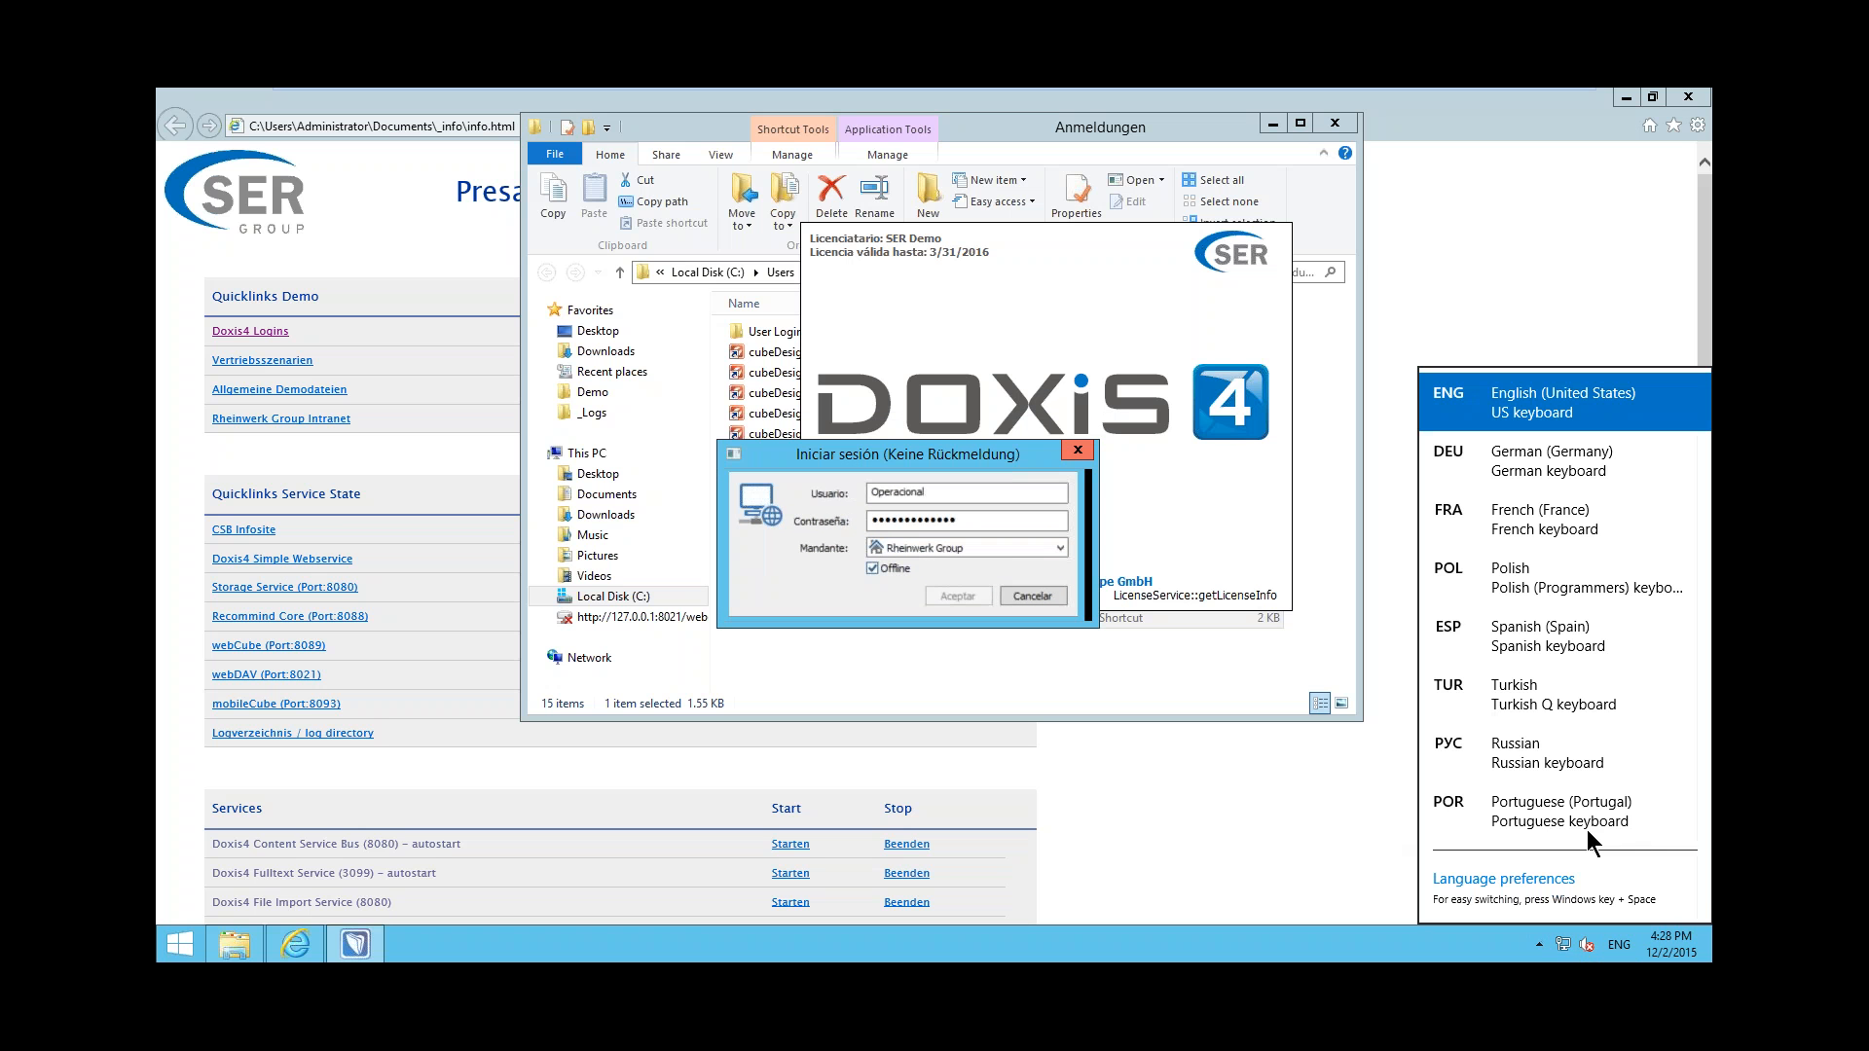
left_click(1561, 812)
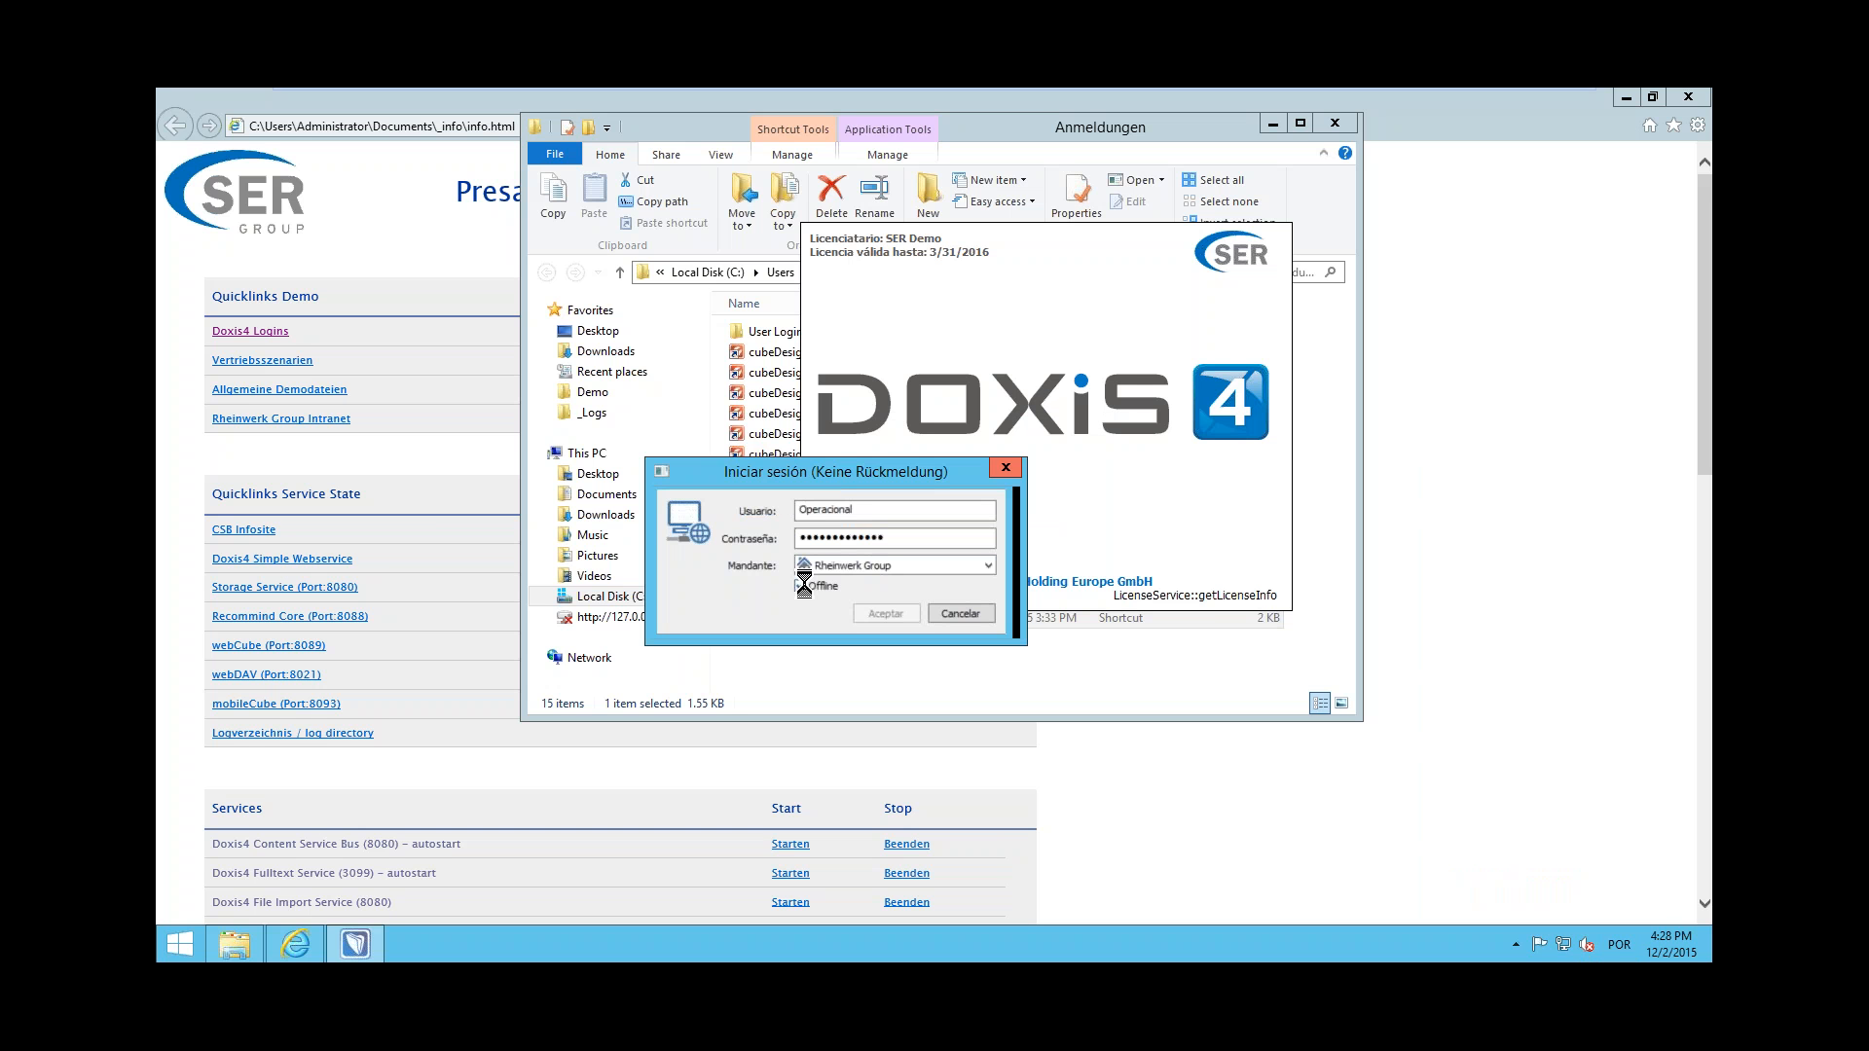
left_click(801, 586)
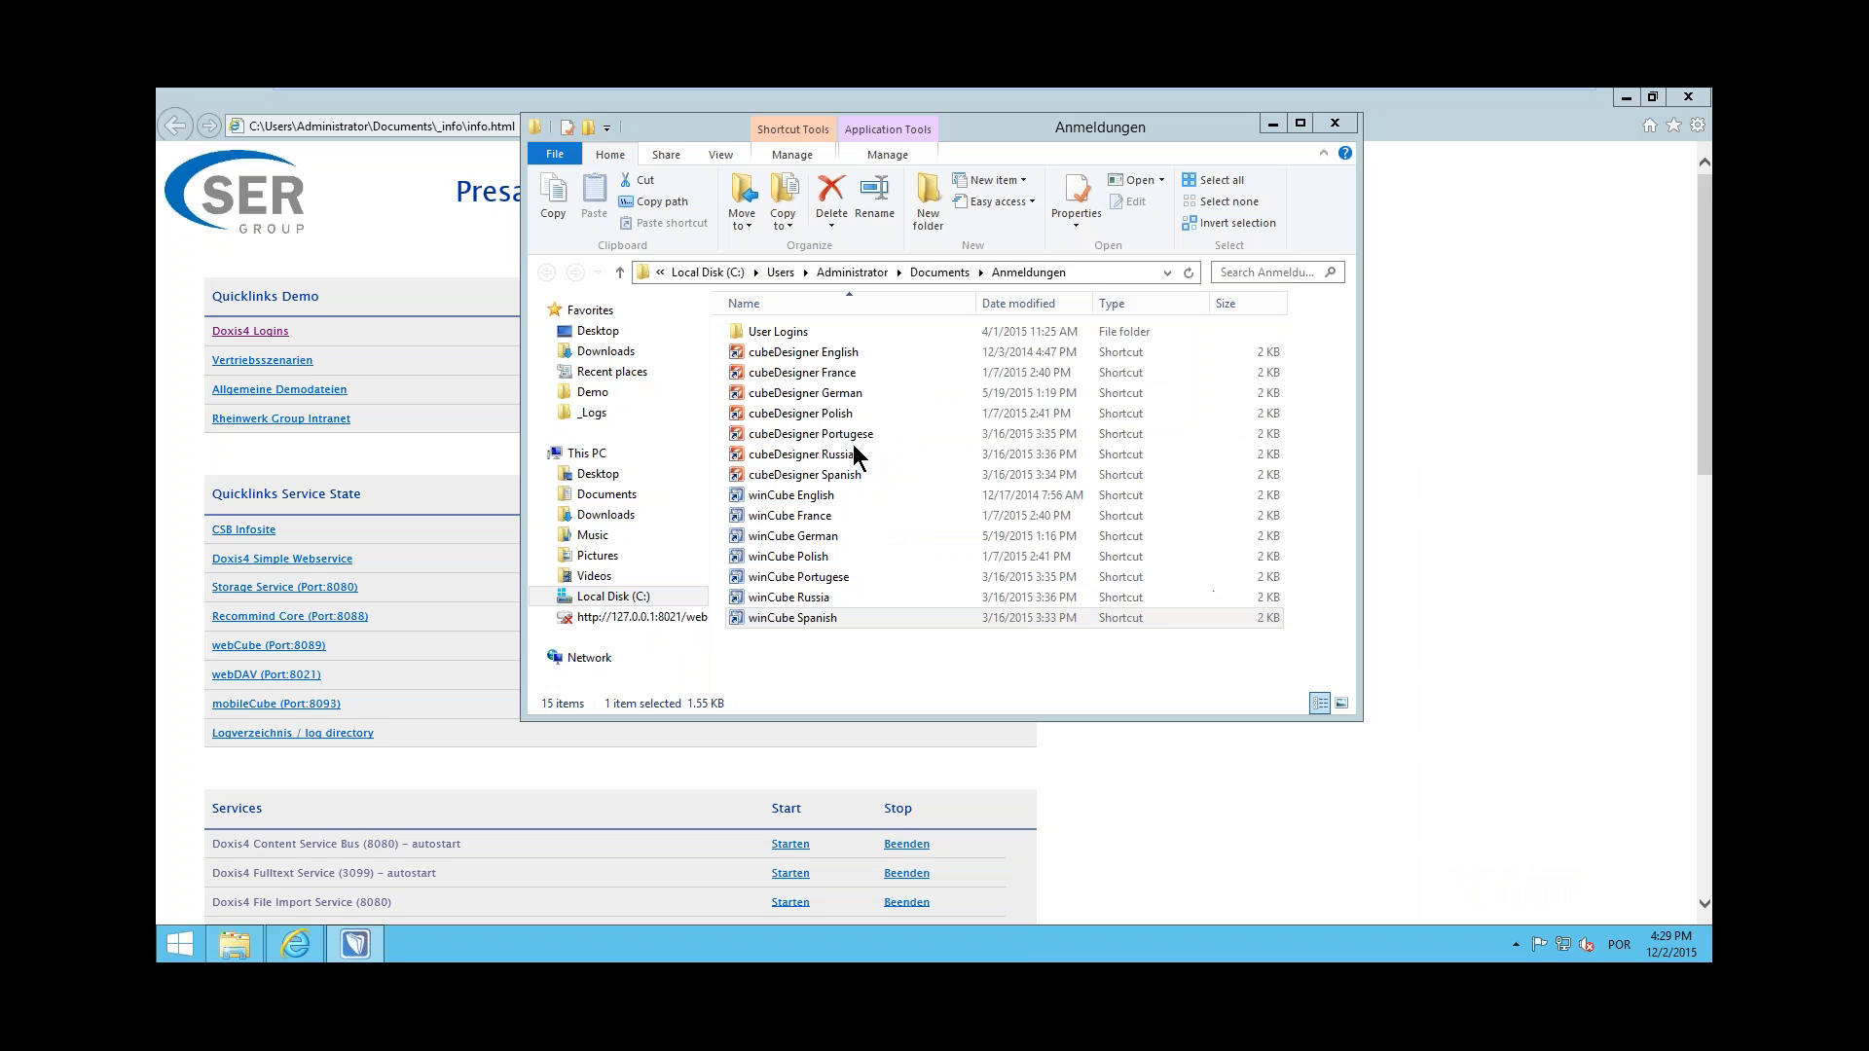
Enter the account password for Operacional once more to log in to winCube
left_click(981, 549)
left_click(846, 511)
double_click(846, 511)
key("ctrl+c")
left_click(850, 538)
key("ctrl+v")
type("••")
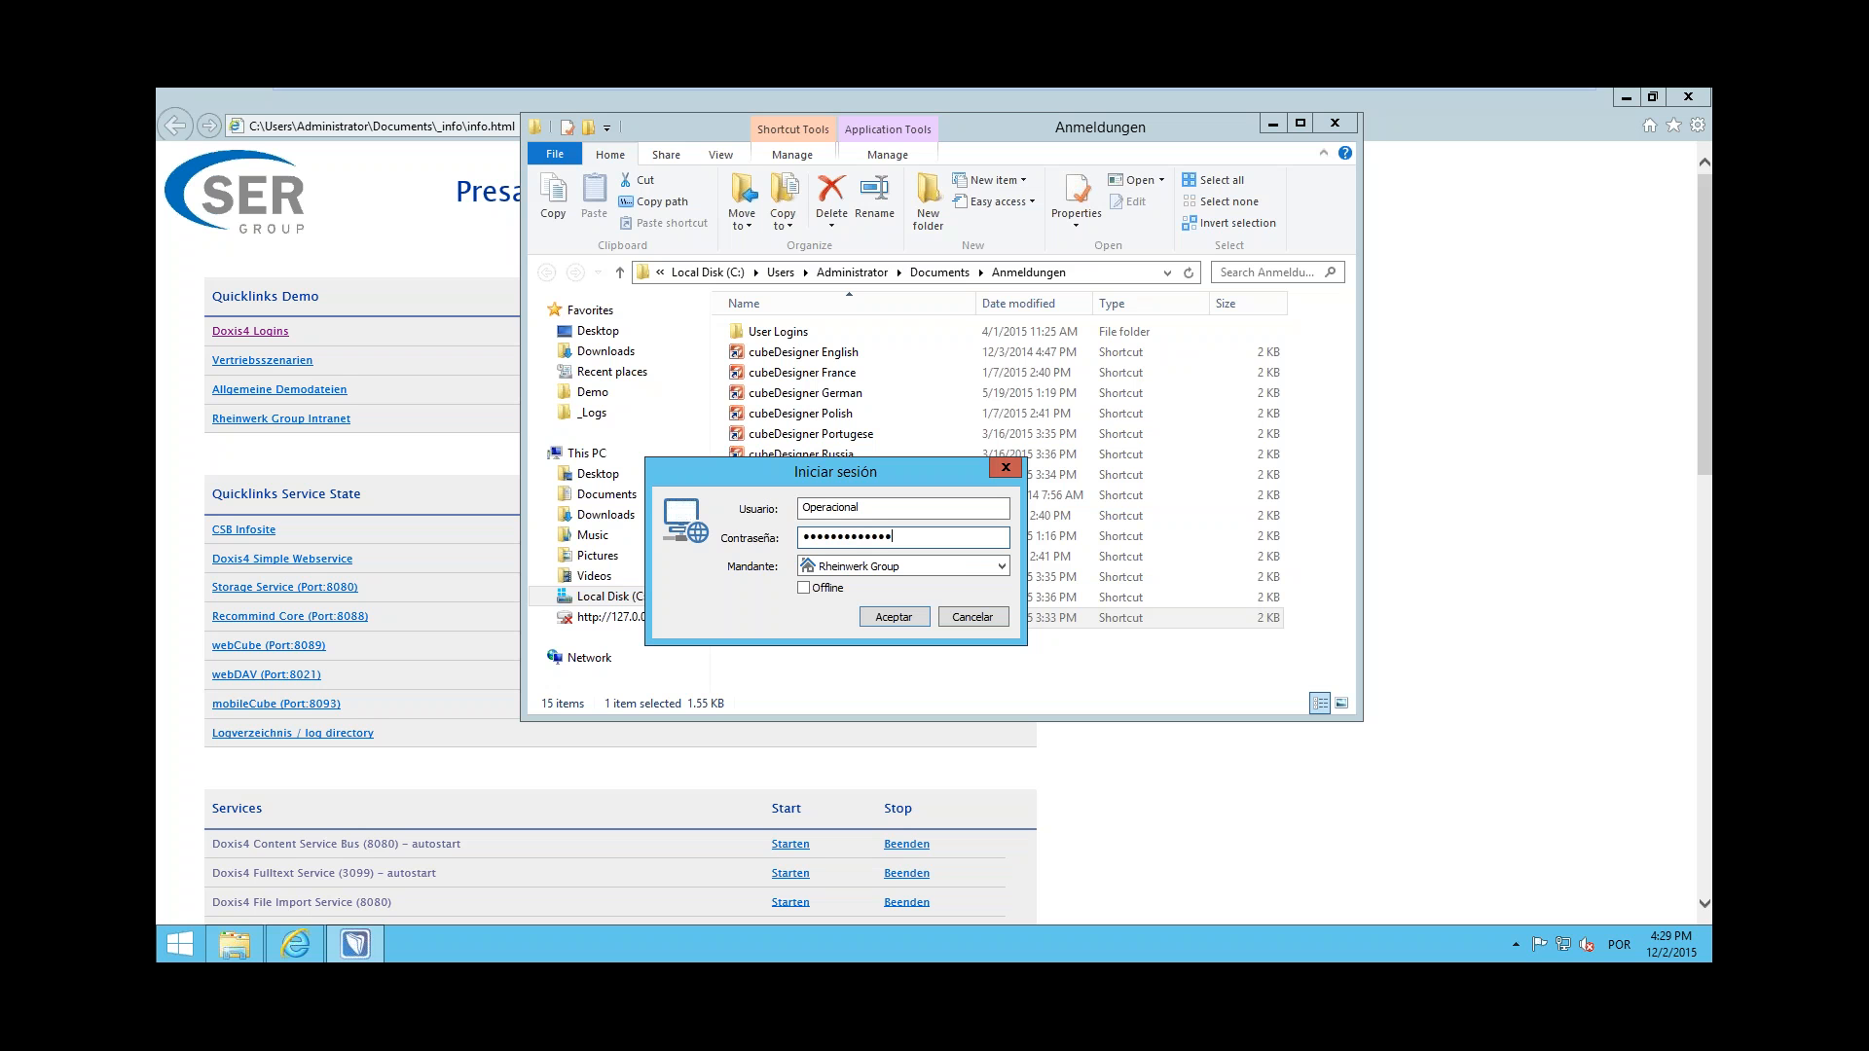
Close the Anmeldungen folder window and minimise the browser
left_click(1335, 122)
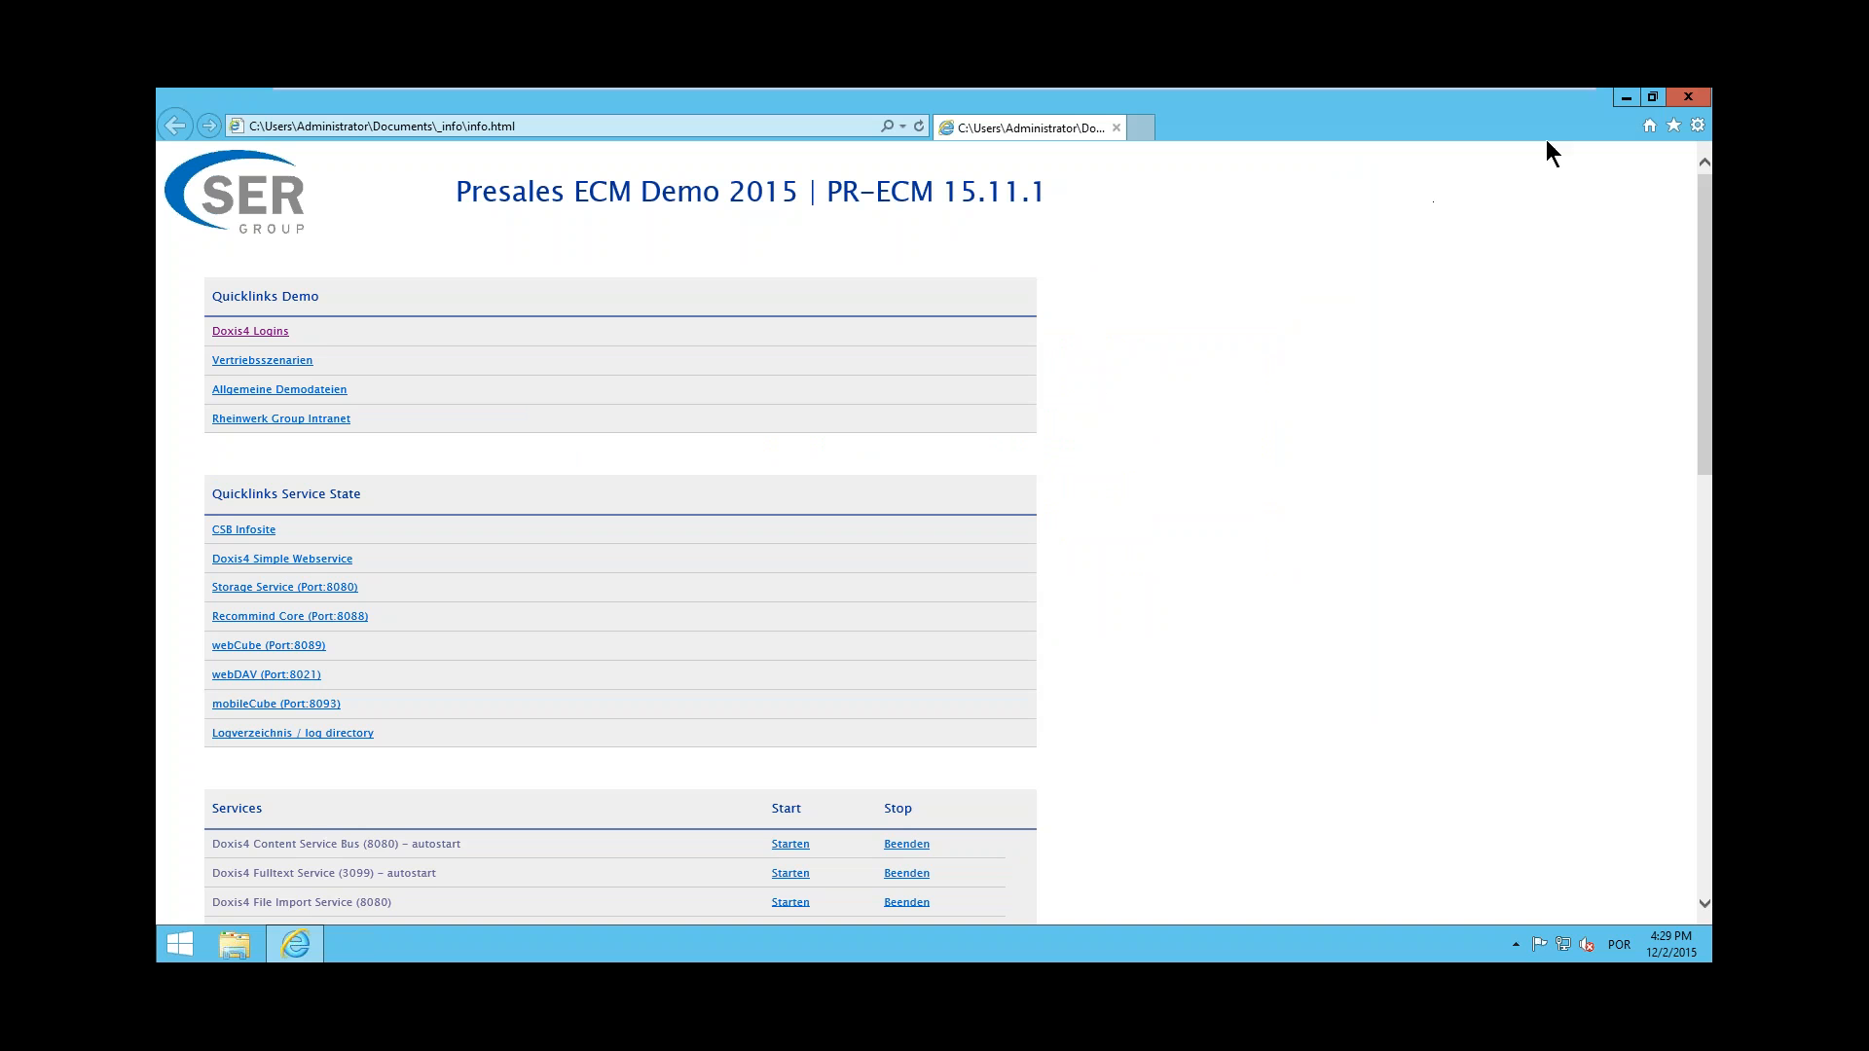
left_click(1624, 97)
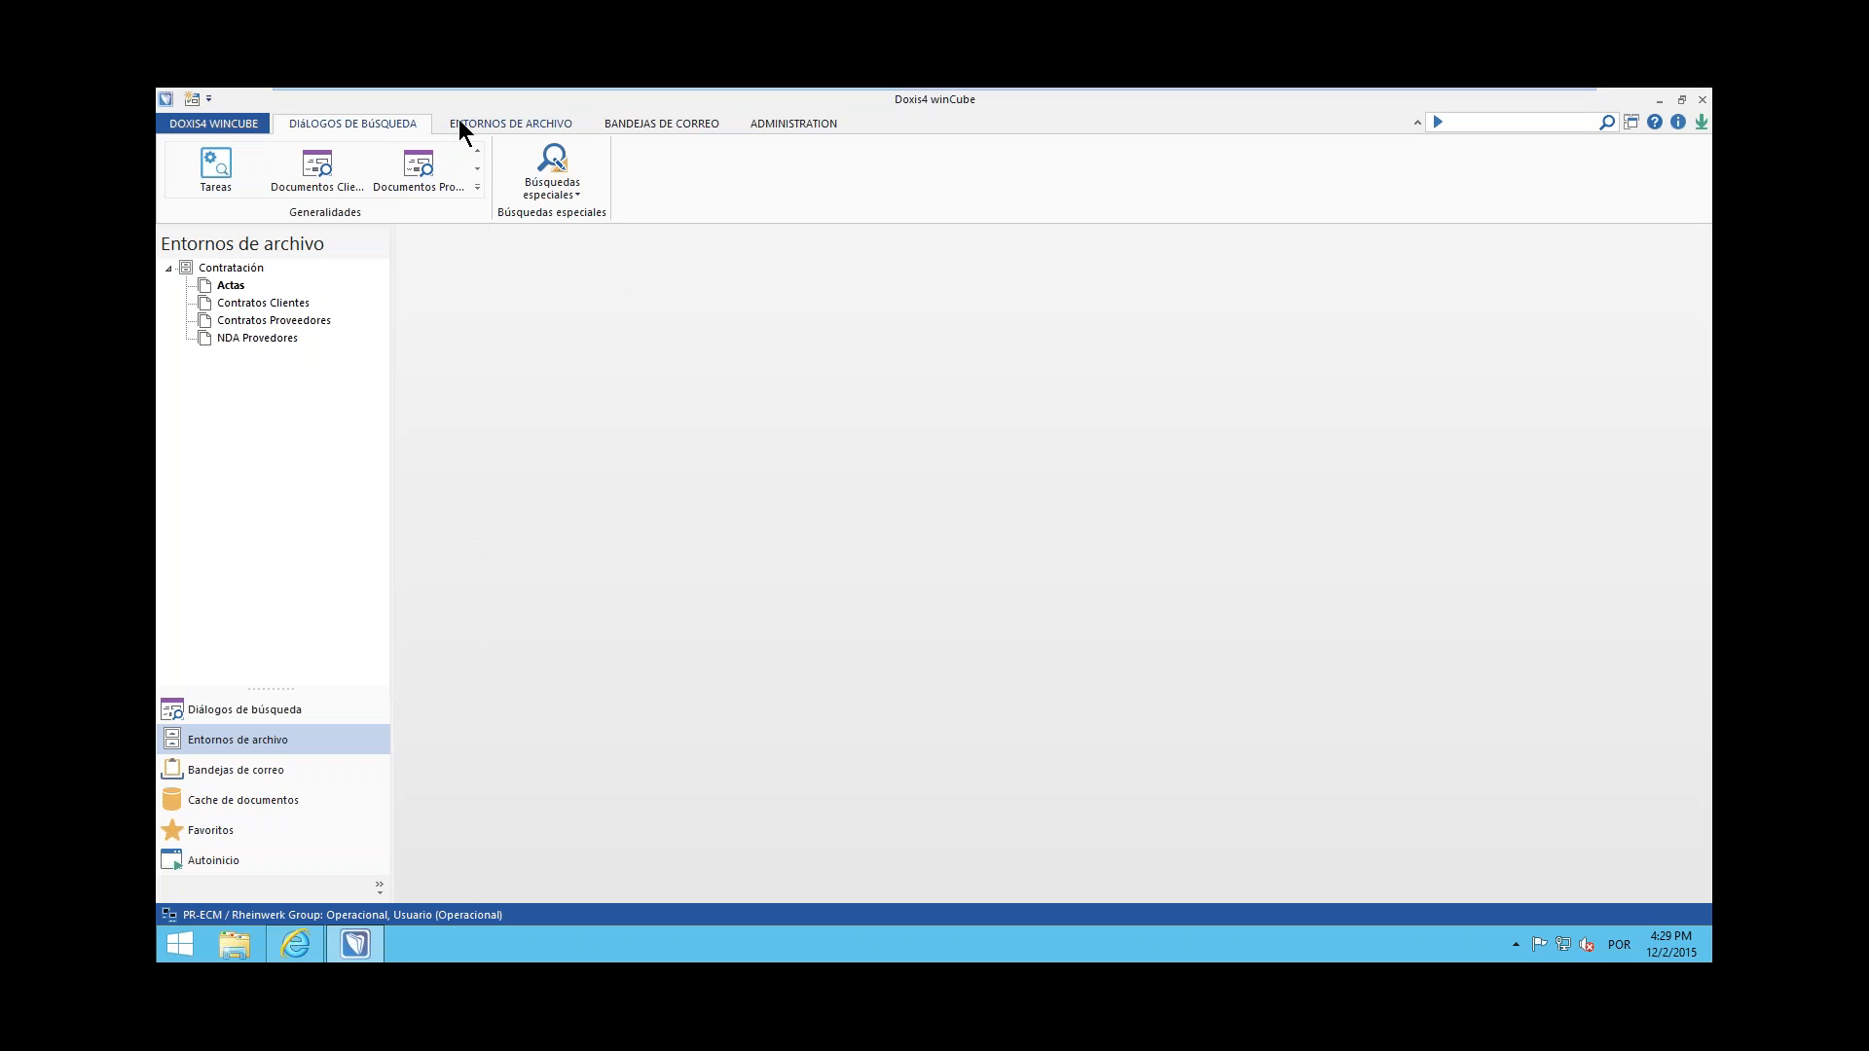
Look at the commands for Entornos de archivo and return to those for Diálogos de búsqueda
left_click(535, 125)
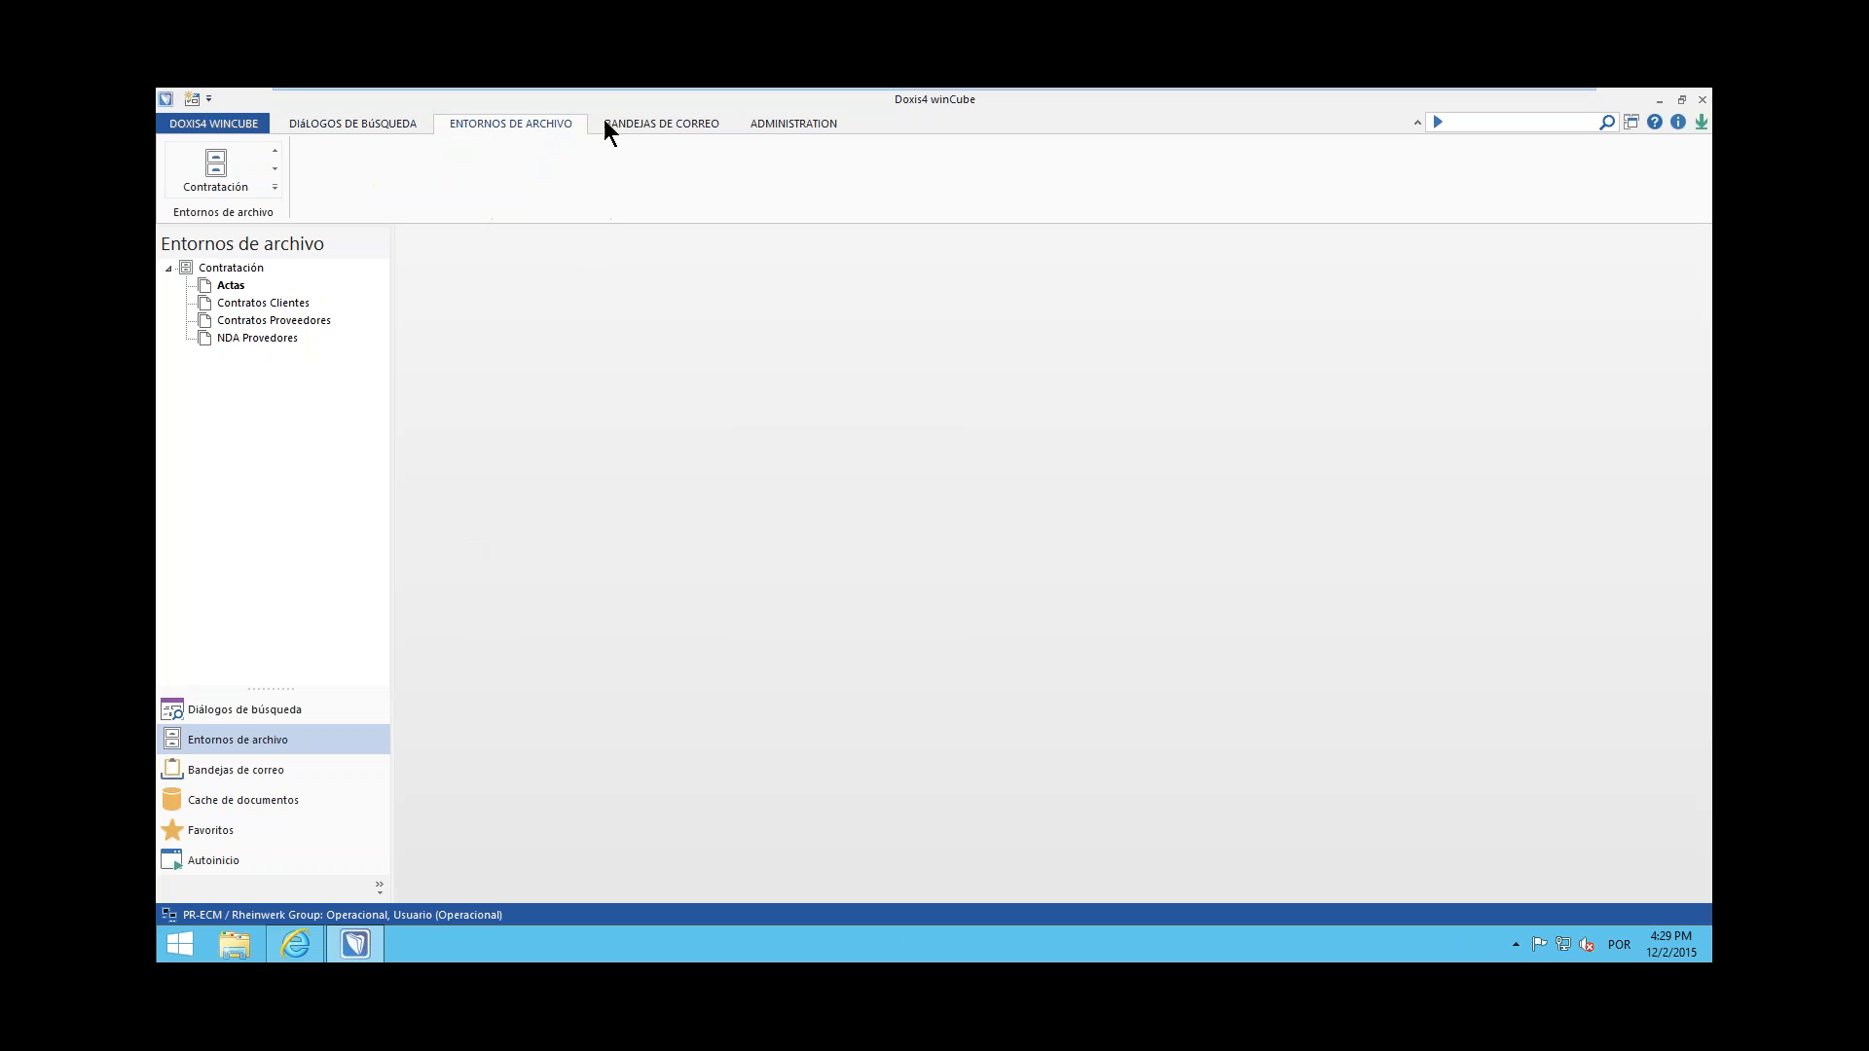
scroll(681, 122, "down", 2)
scroll(604, 125, "up", 2)
left_click(387, 126)
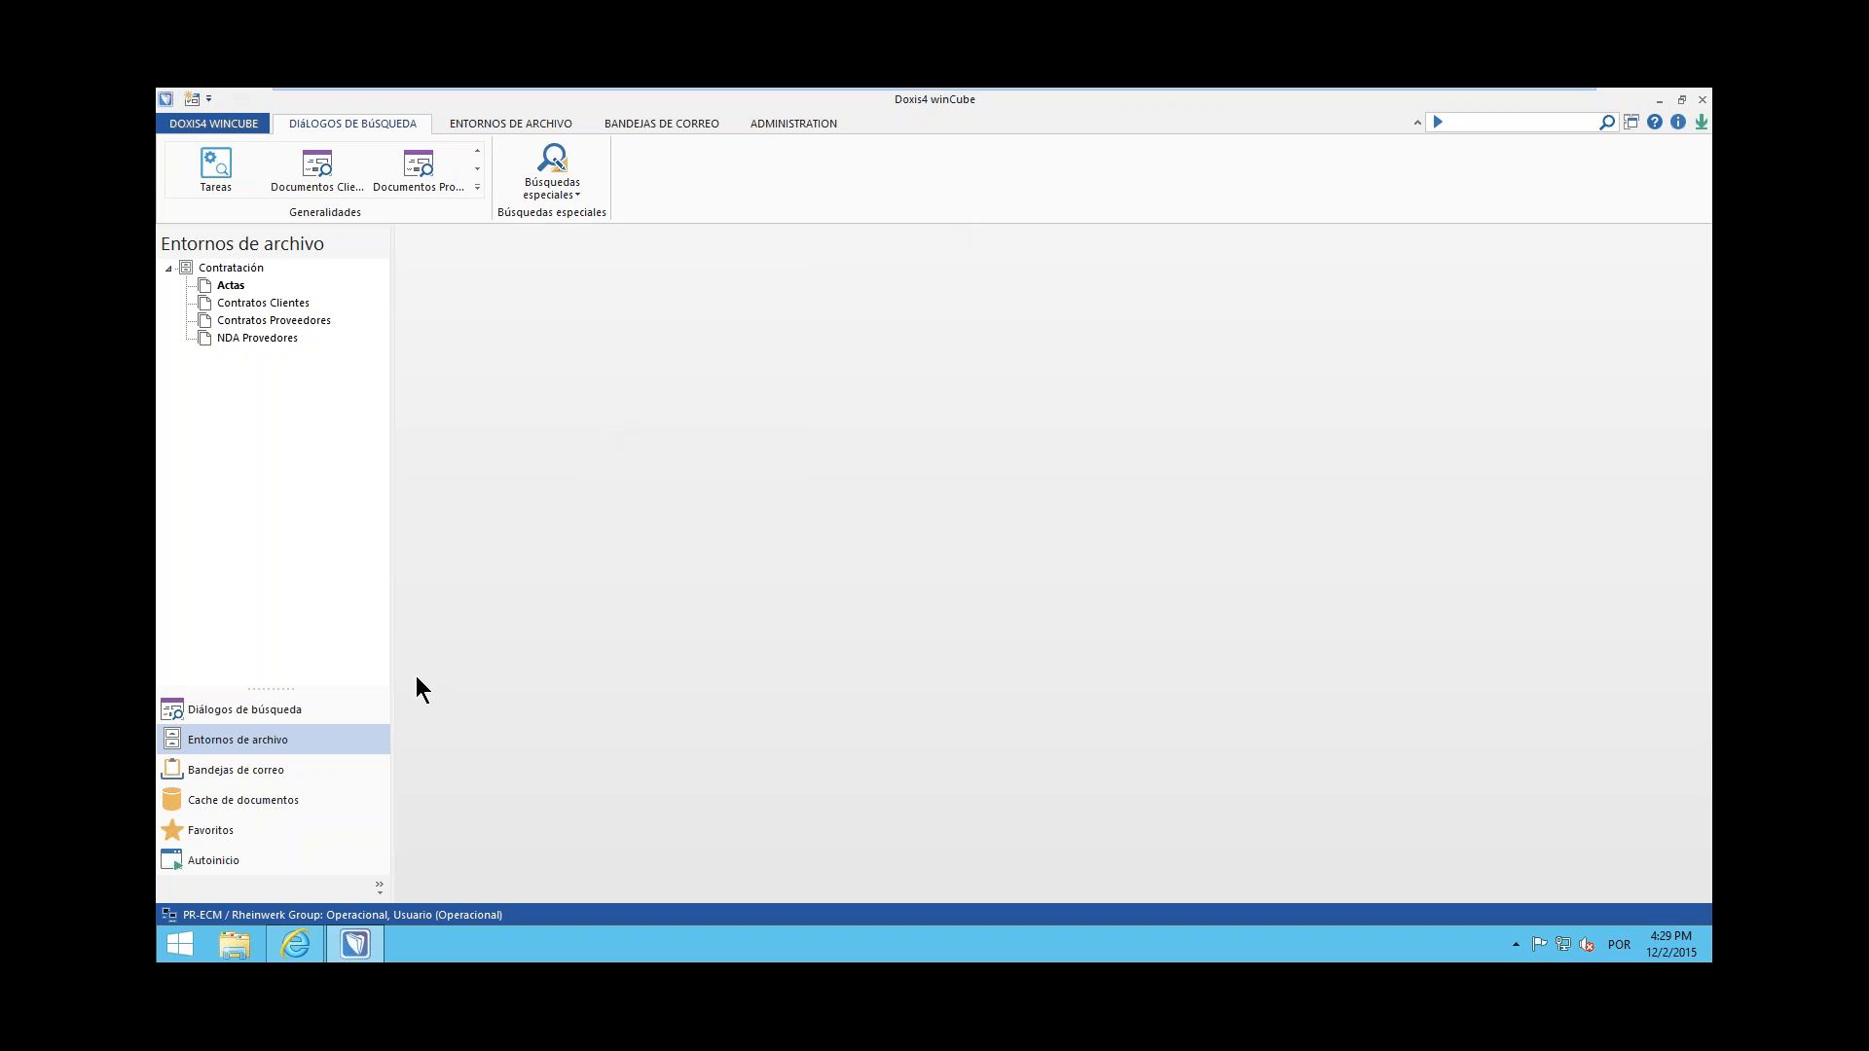
Look through the search dialogs, archive environments, mailboxes, document cache and favourites, ending on Diálogos de búsqueda
left_click(241, 711)
left_click(238, 752)
left_click(238, 761)
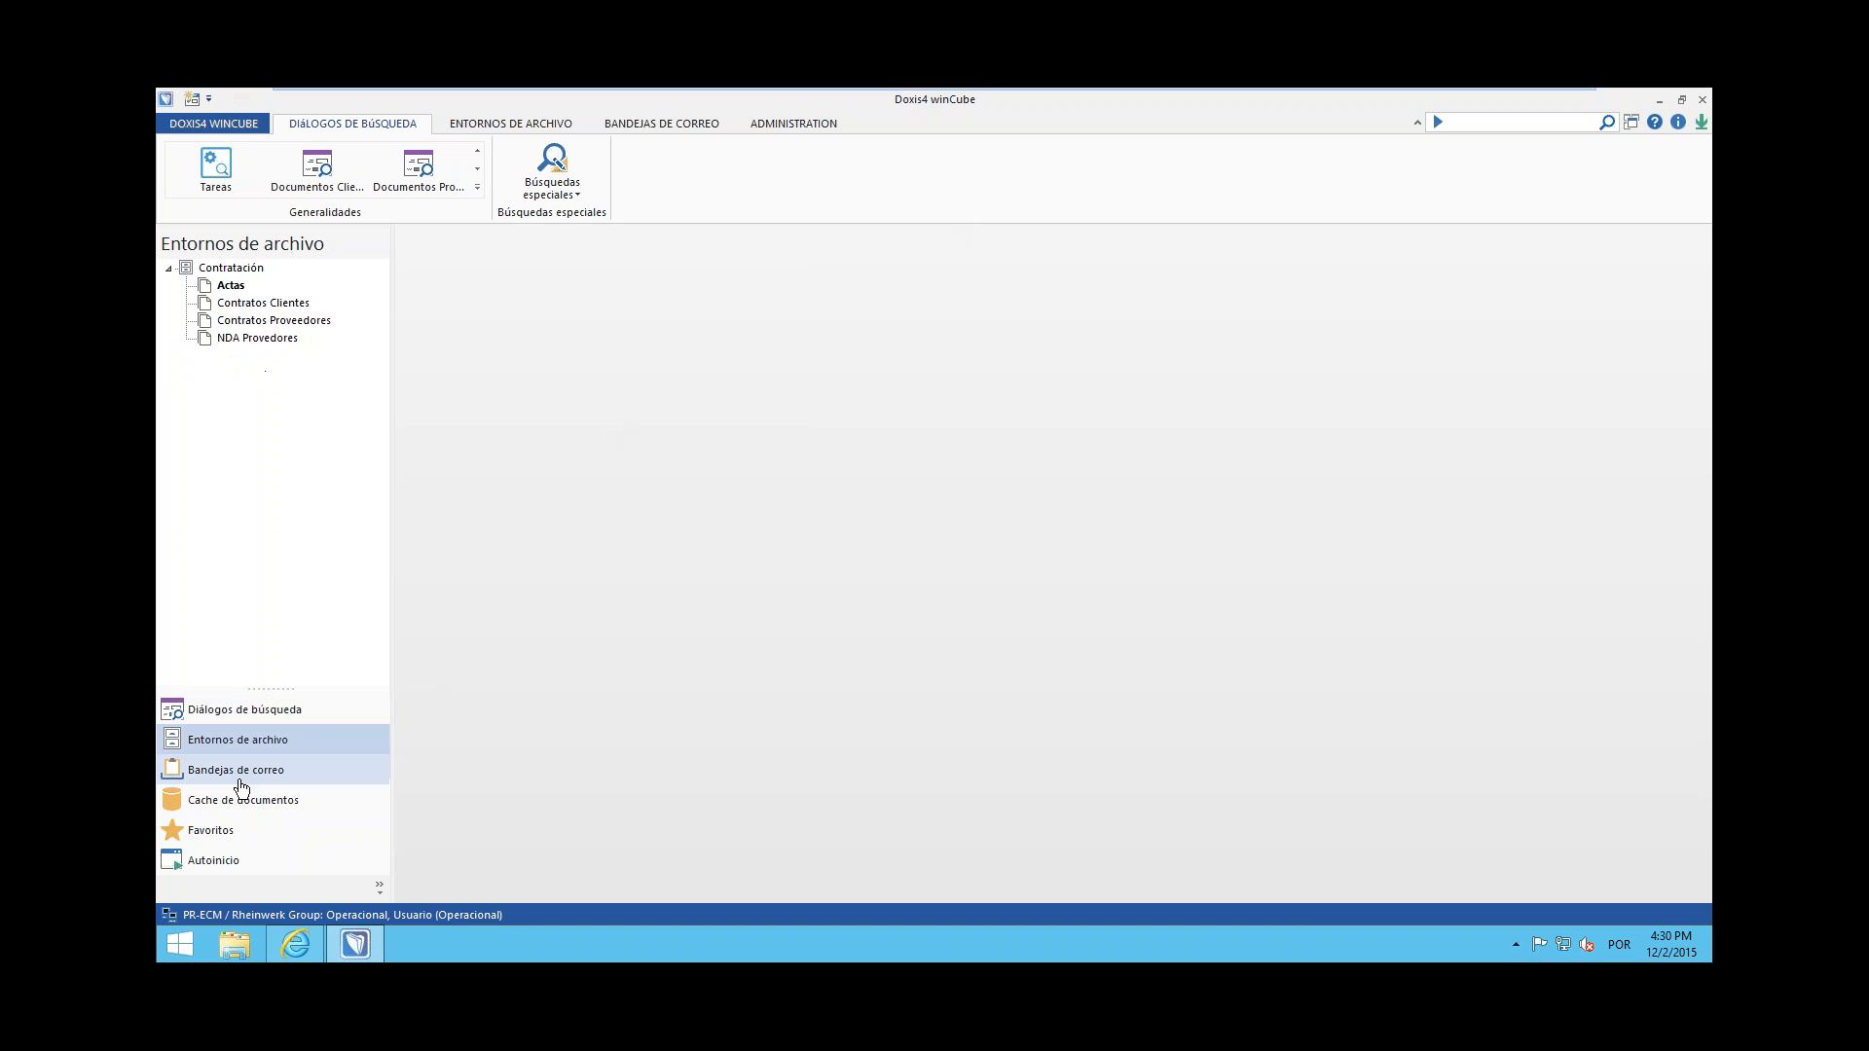
left_click(242, 726)
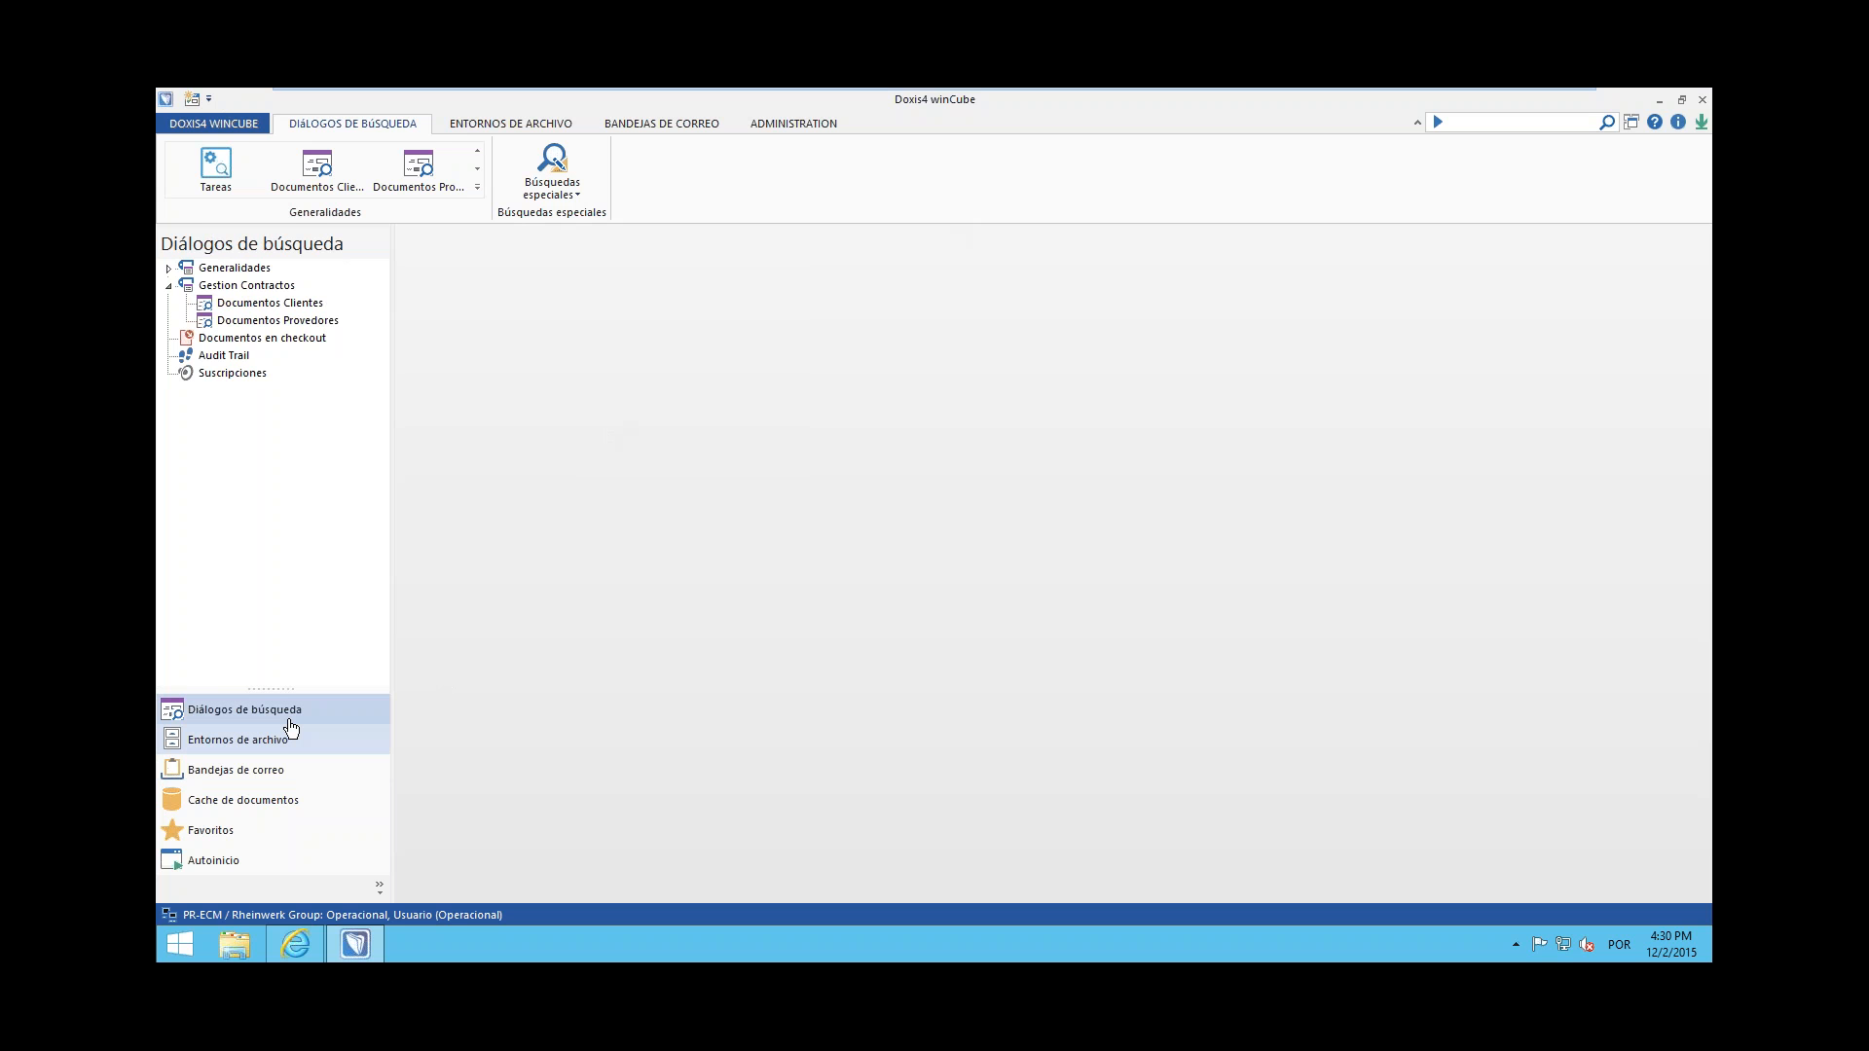
left_click(288, 732)
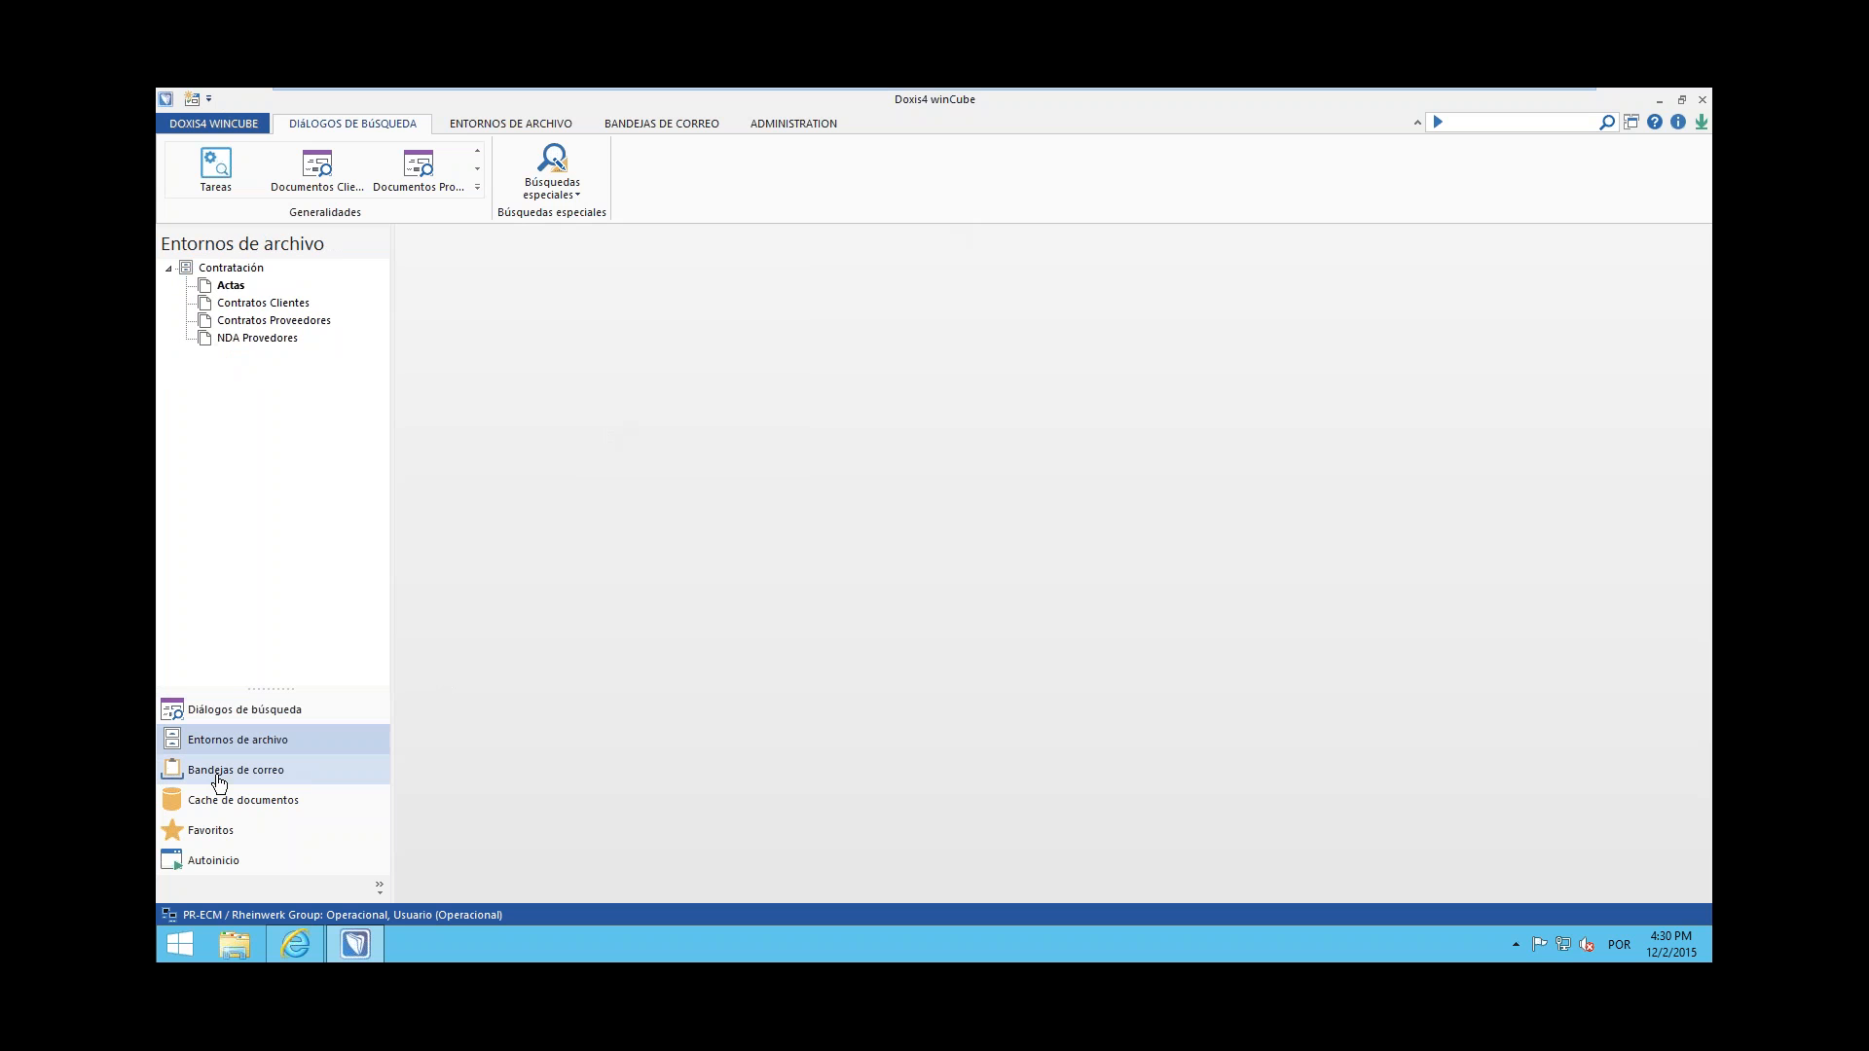
left_click(218, 776)
left_click_drag(396, 527, 411, 526)
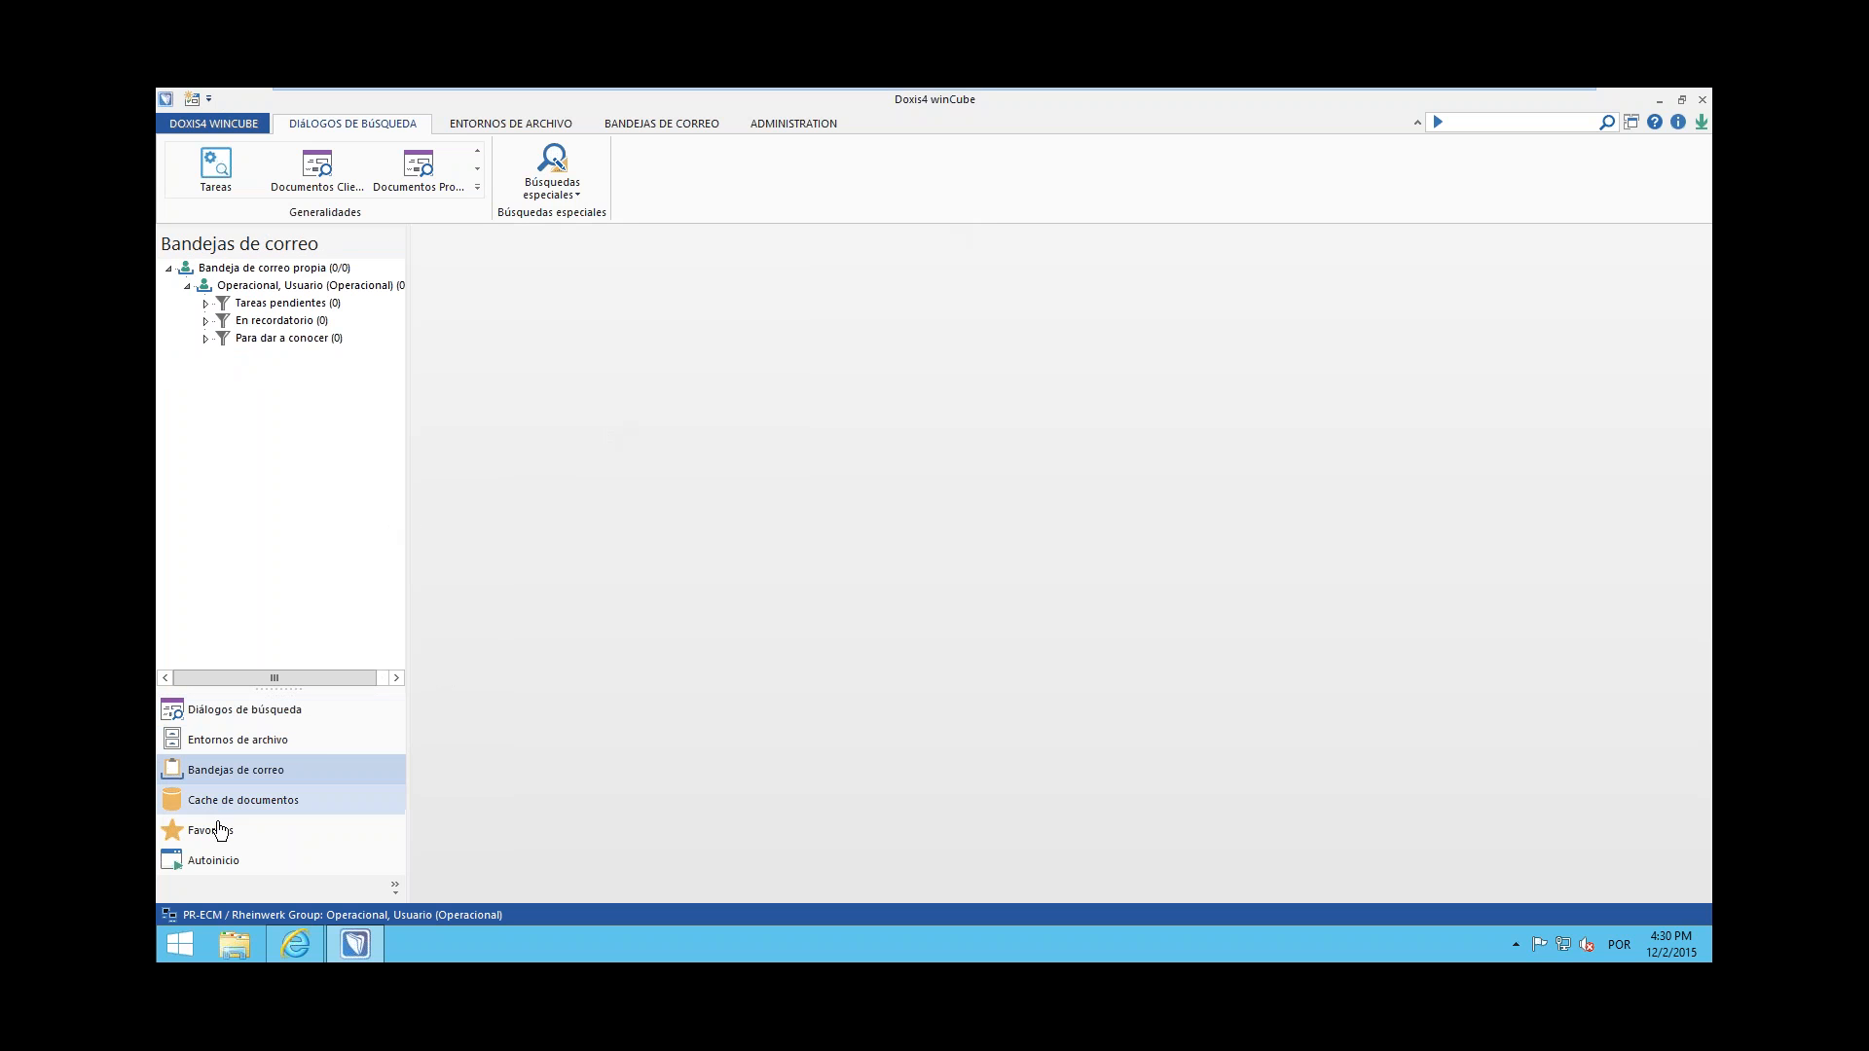
left_click(258, 804)
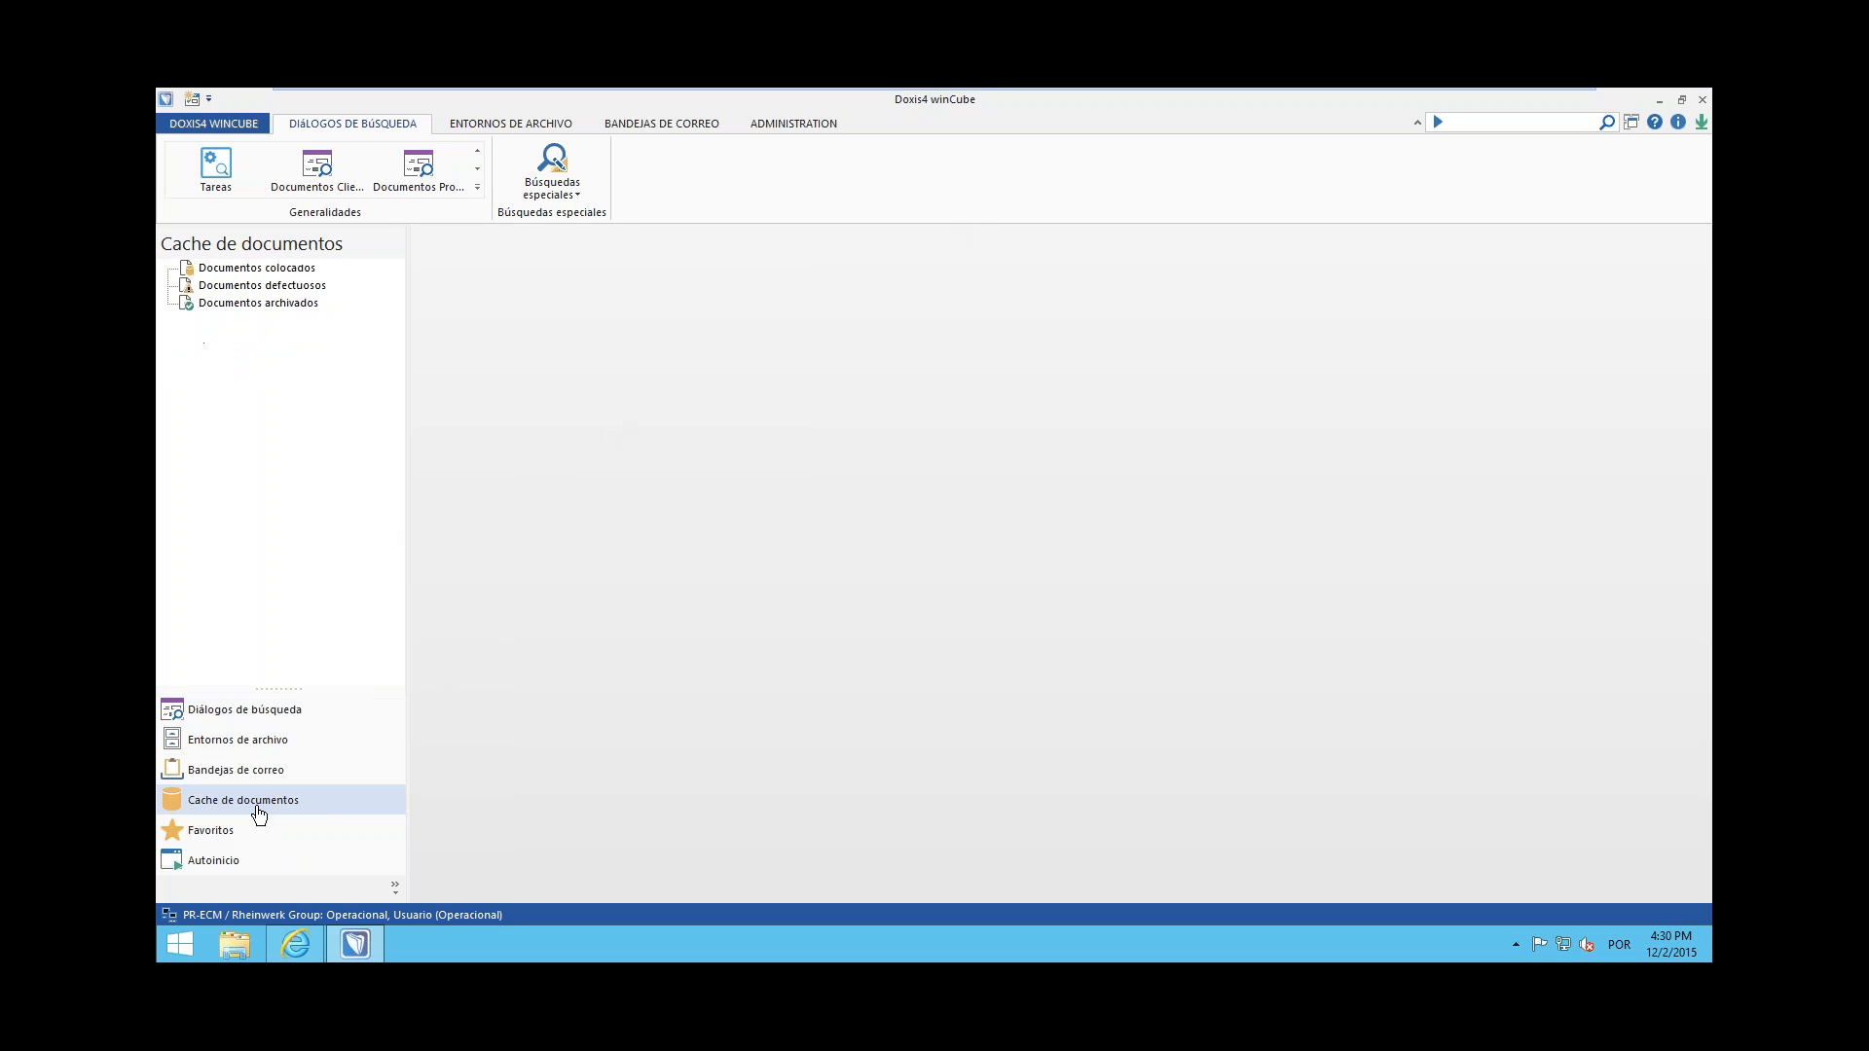
left_click(216, 837)
left_click(270, 719)
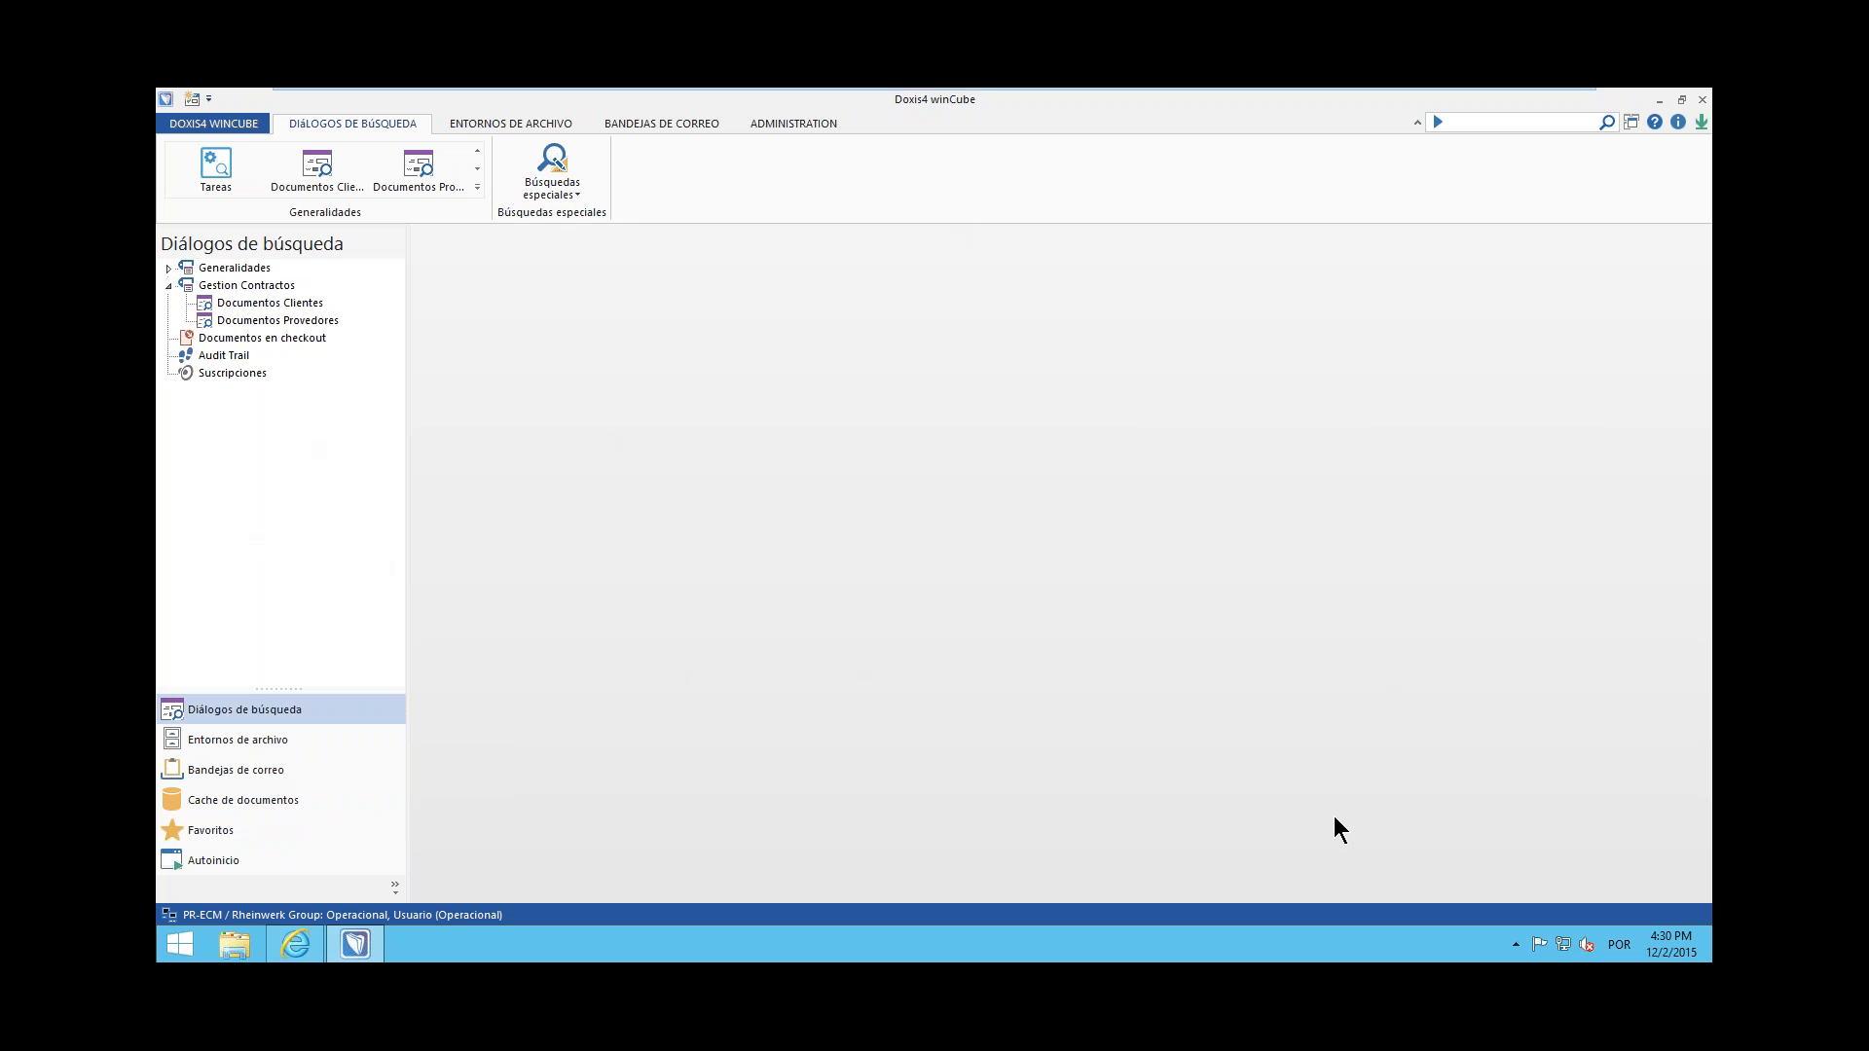
Run the Documentos Provedores search with the wildcard * as Nombre and slightly widen the results area
double_click(294, 316)
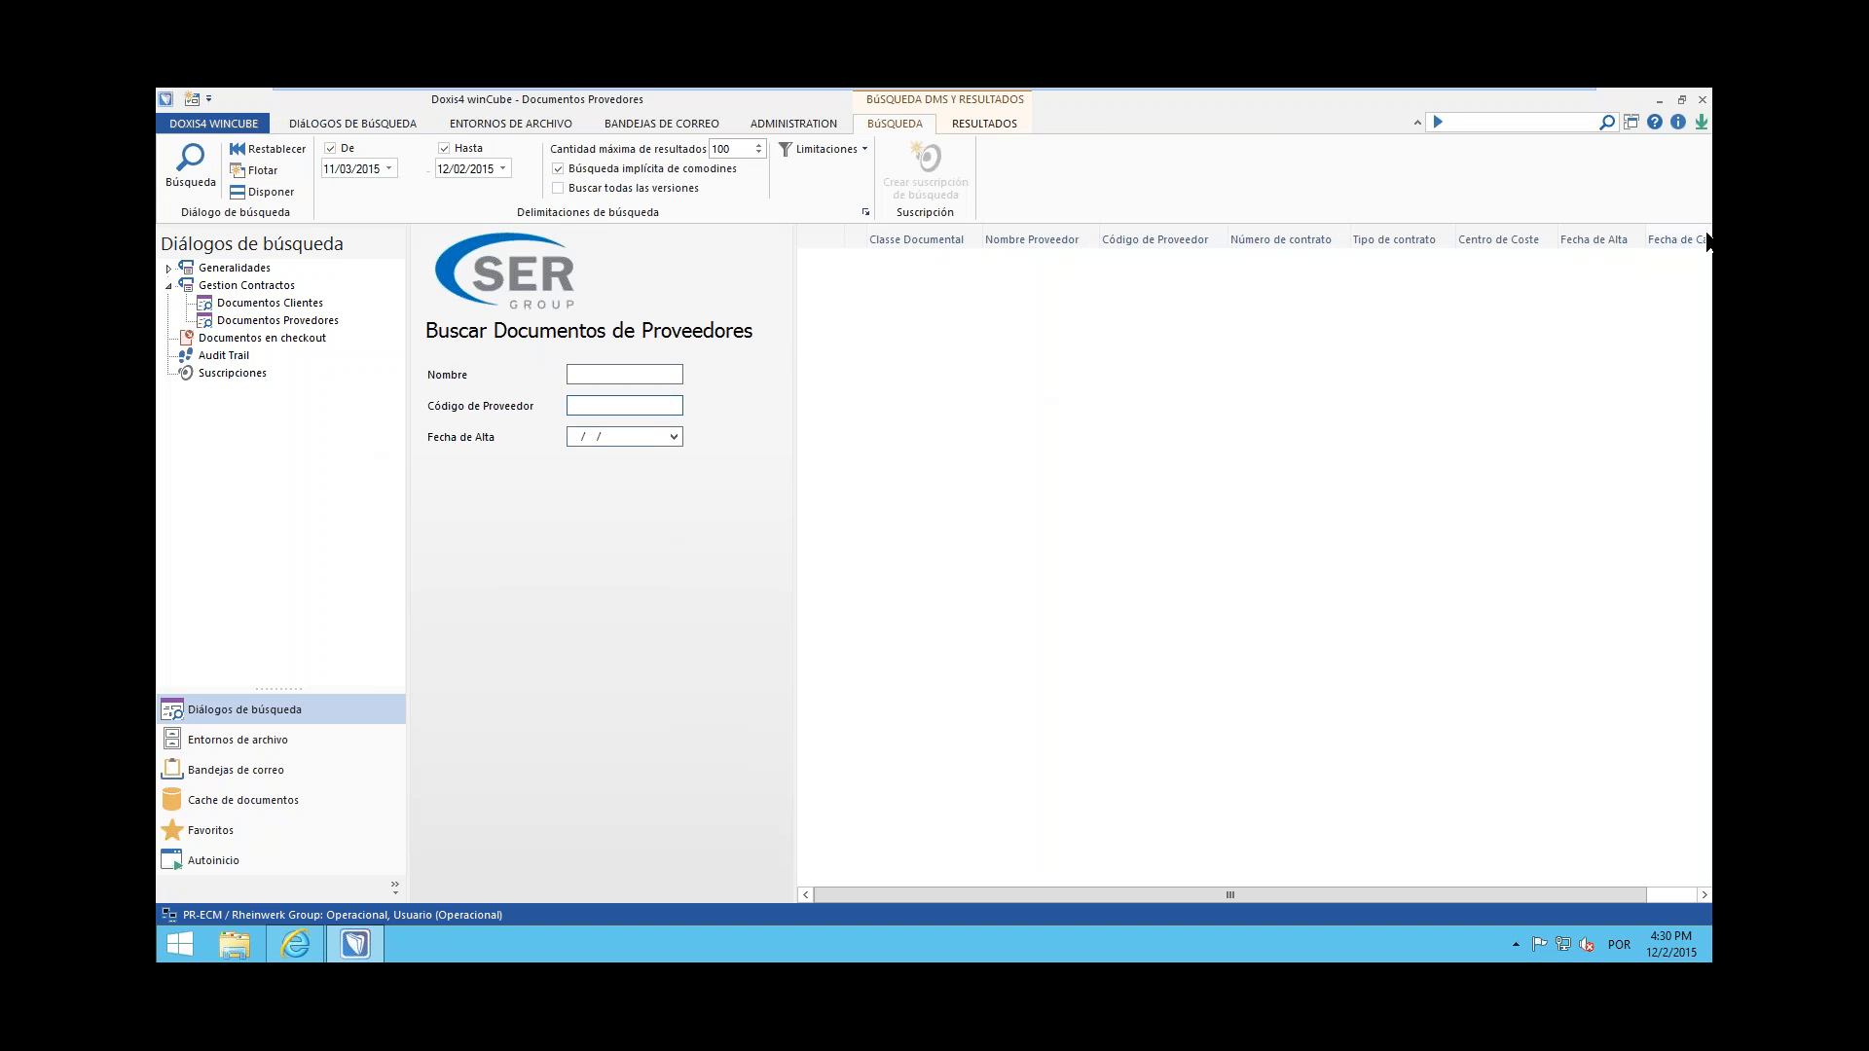
left_click(623, 374)
left_click(198, 181)
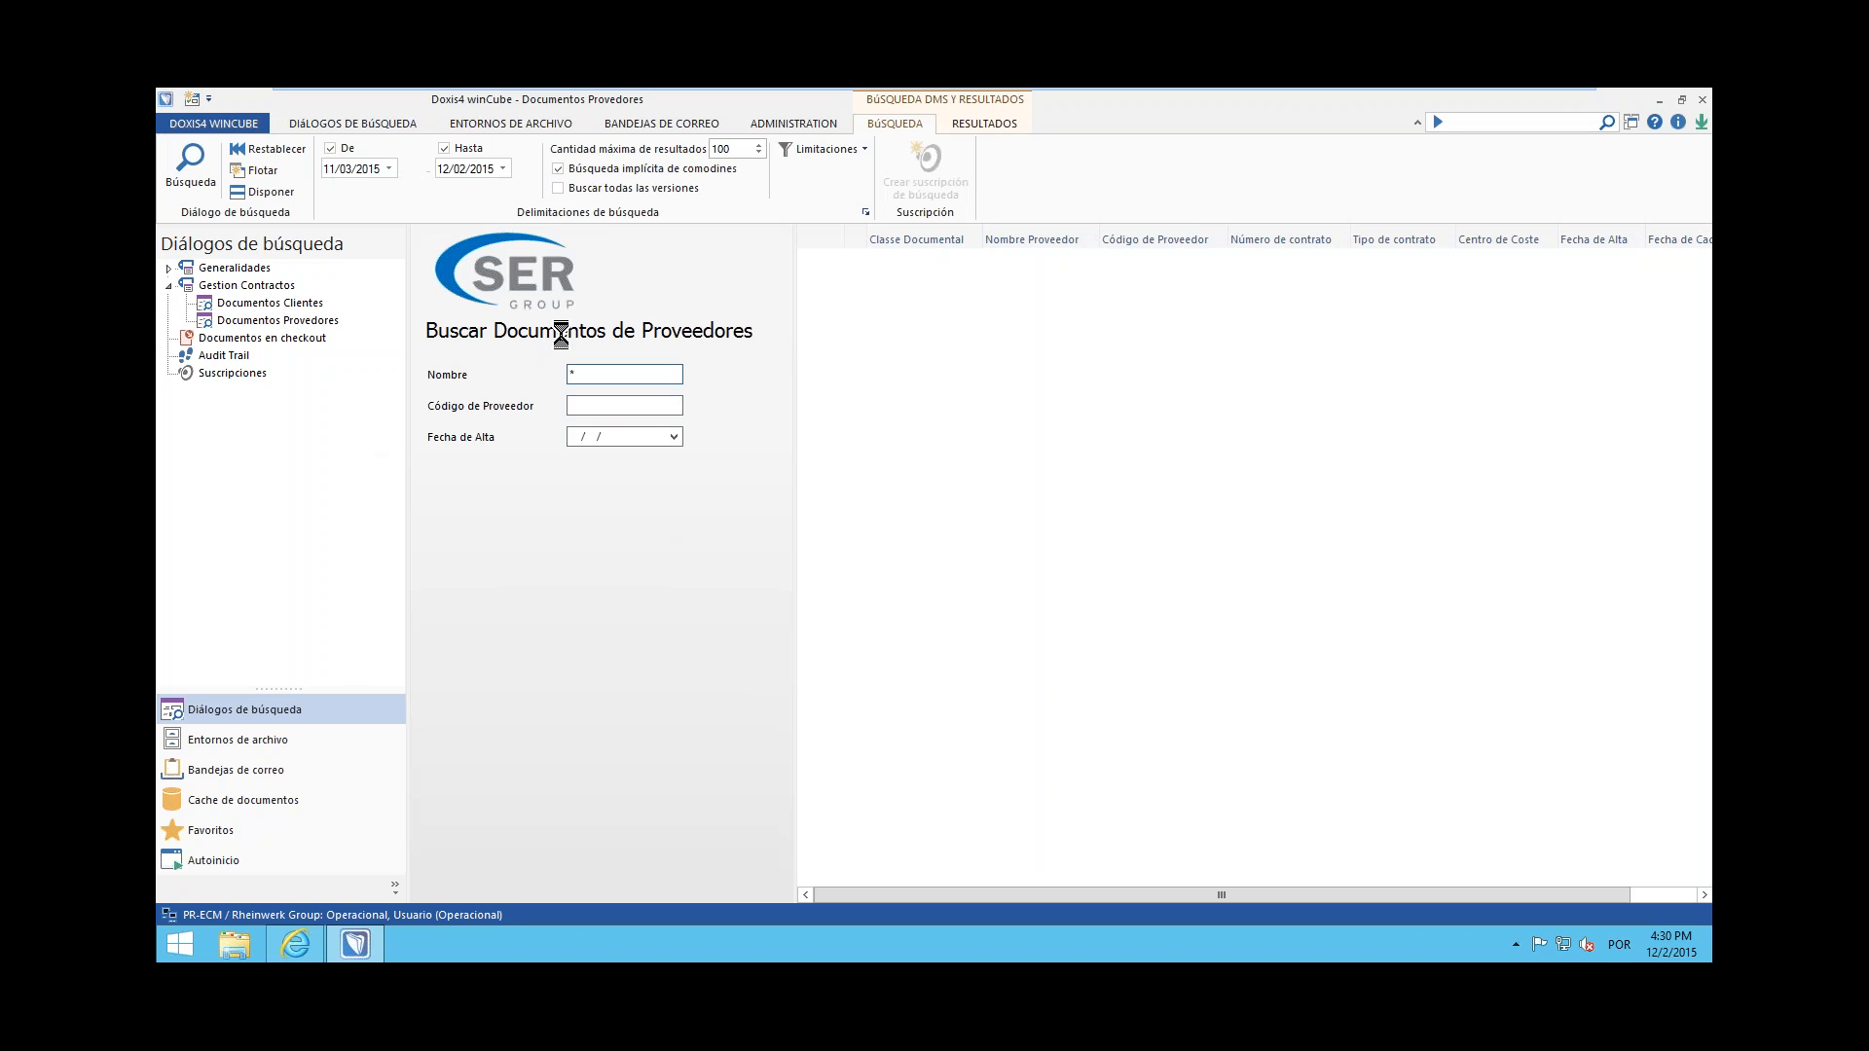
left_click_drag(797, 348, 784, 347)
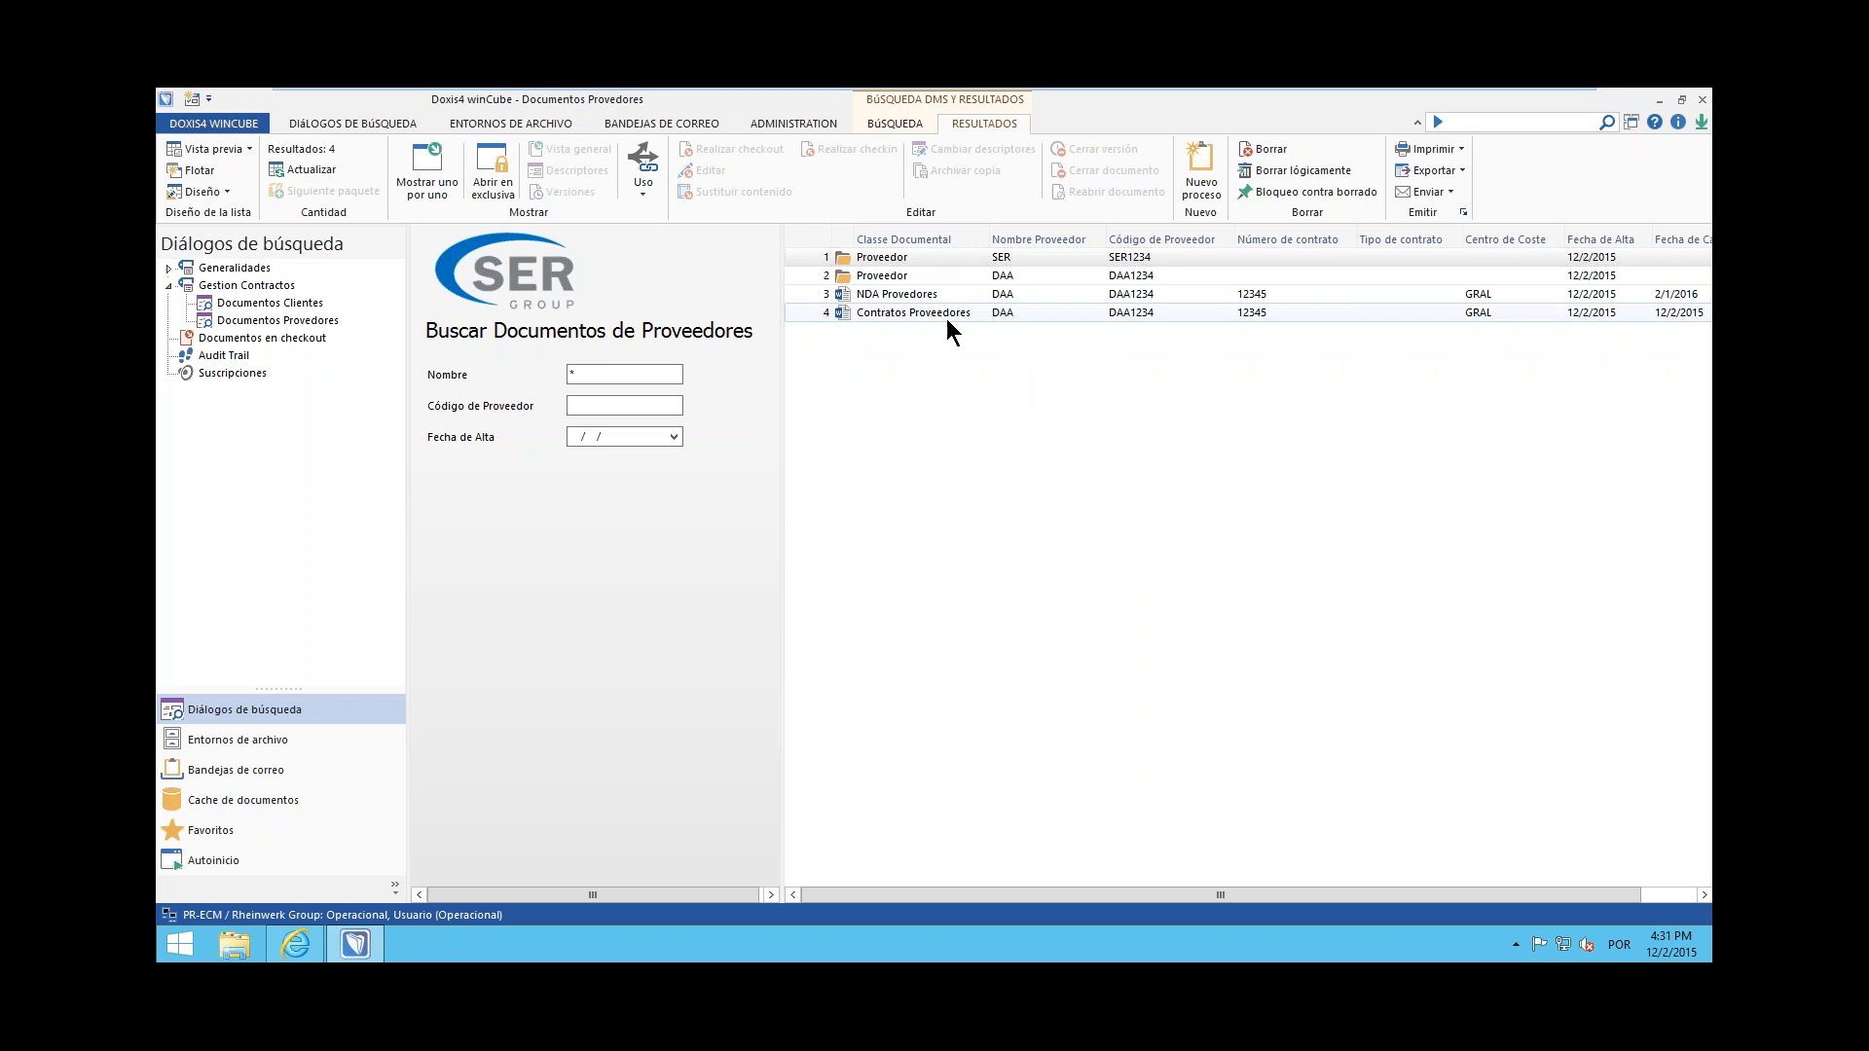
Open the Contratos Proveedores document from the results and enlarge it until its title is easy to read
left_click(920, 313)
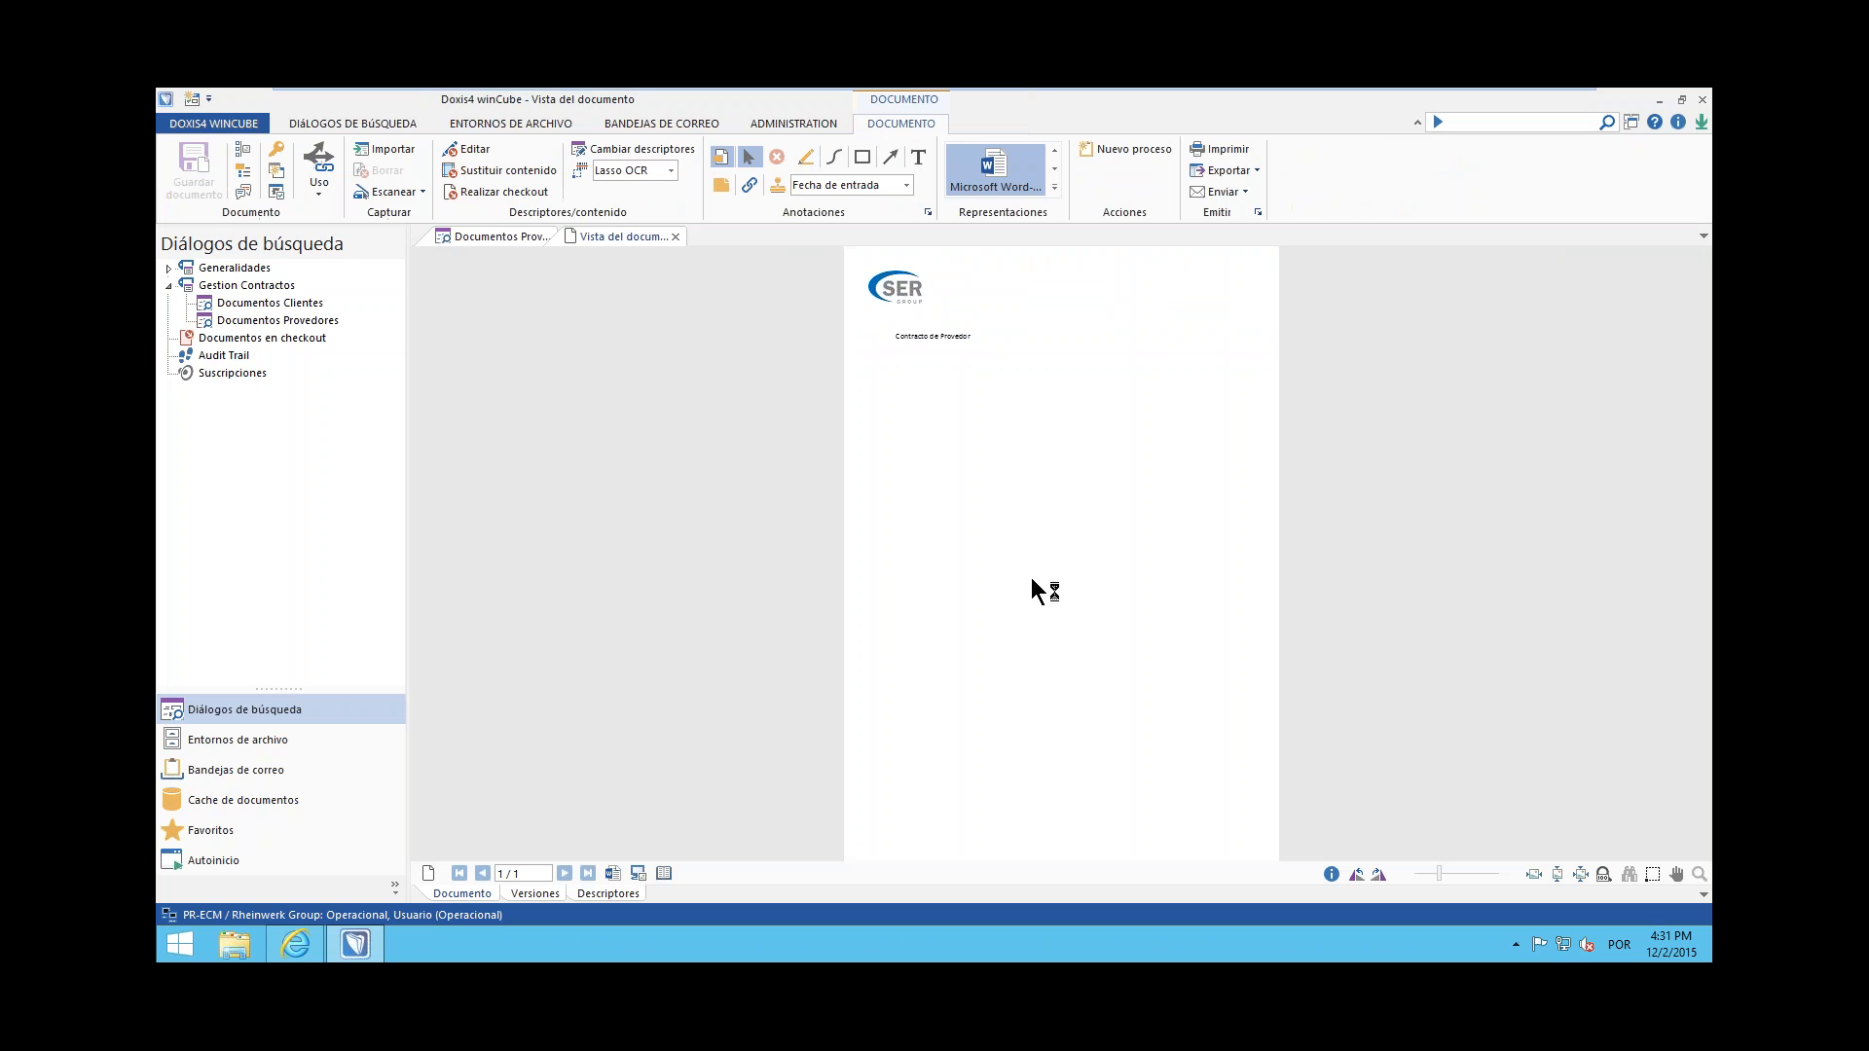
left_click_drag(1448, 874, 1459, 873)
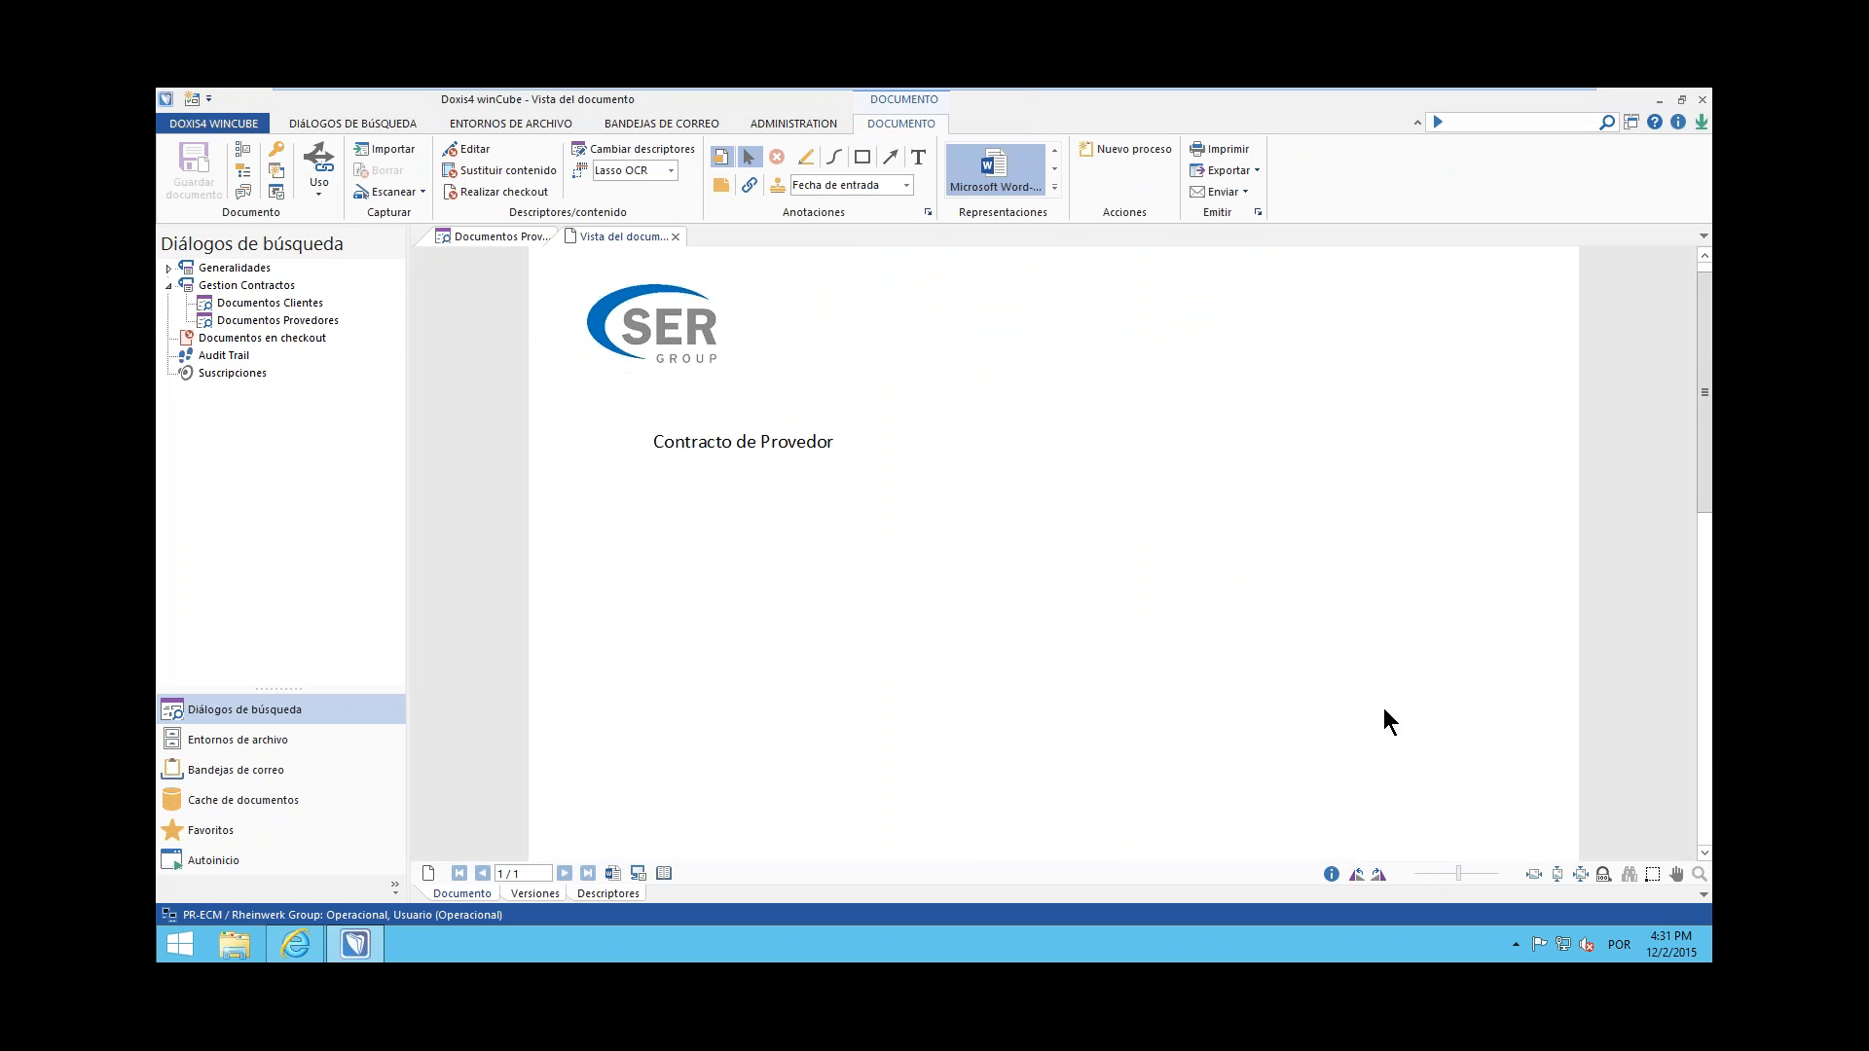
scroll(1413, 655, "up", 1)
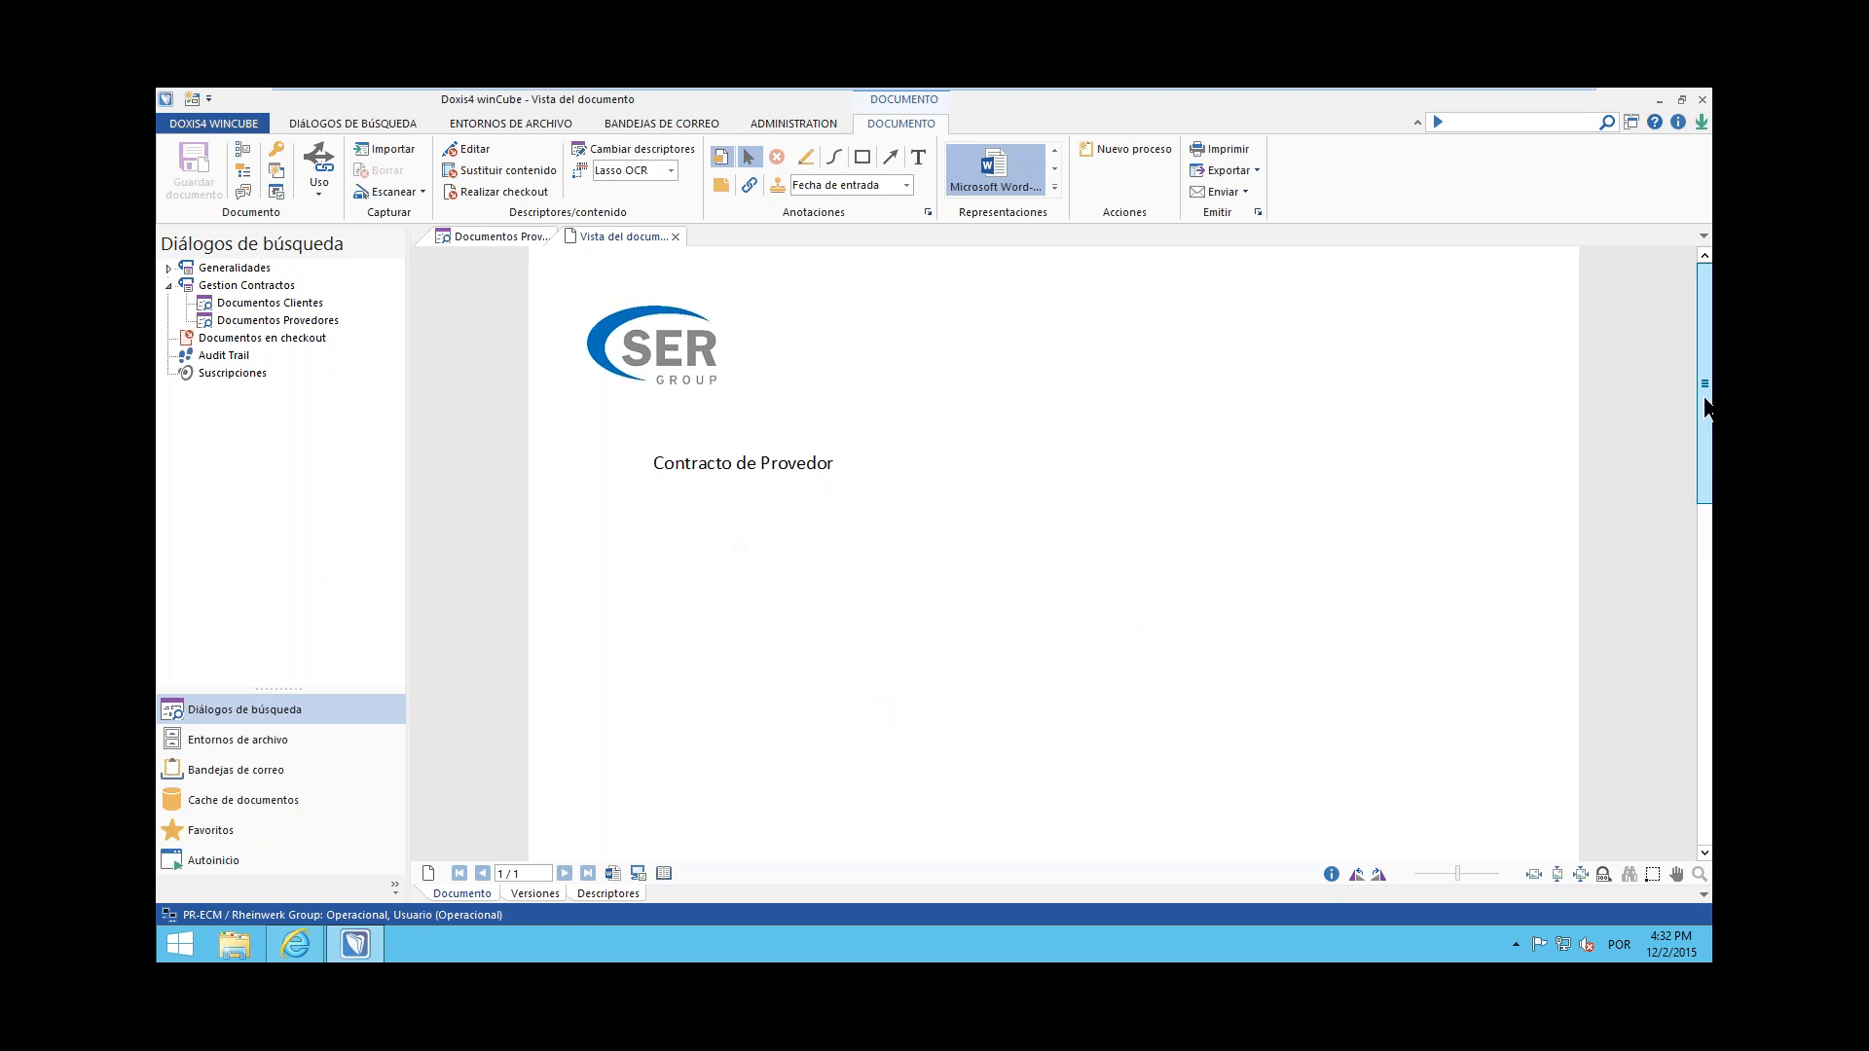
Highlight the word Provedor in the document title and draw a red arrow pointing up at the title
left_click(807, 155)
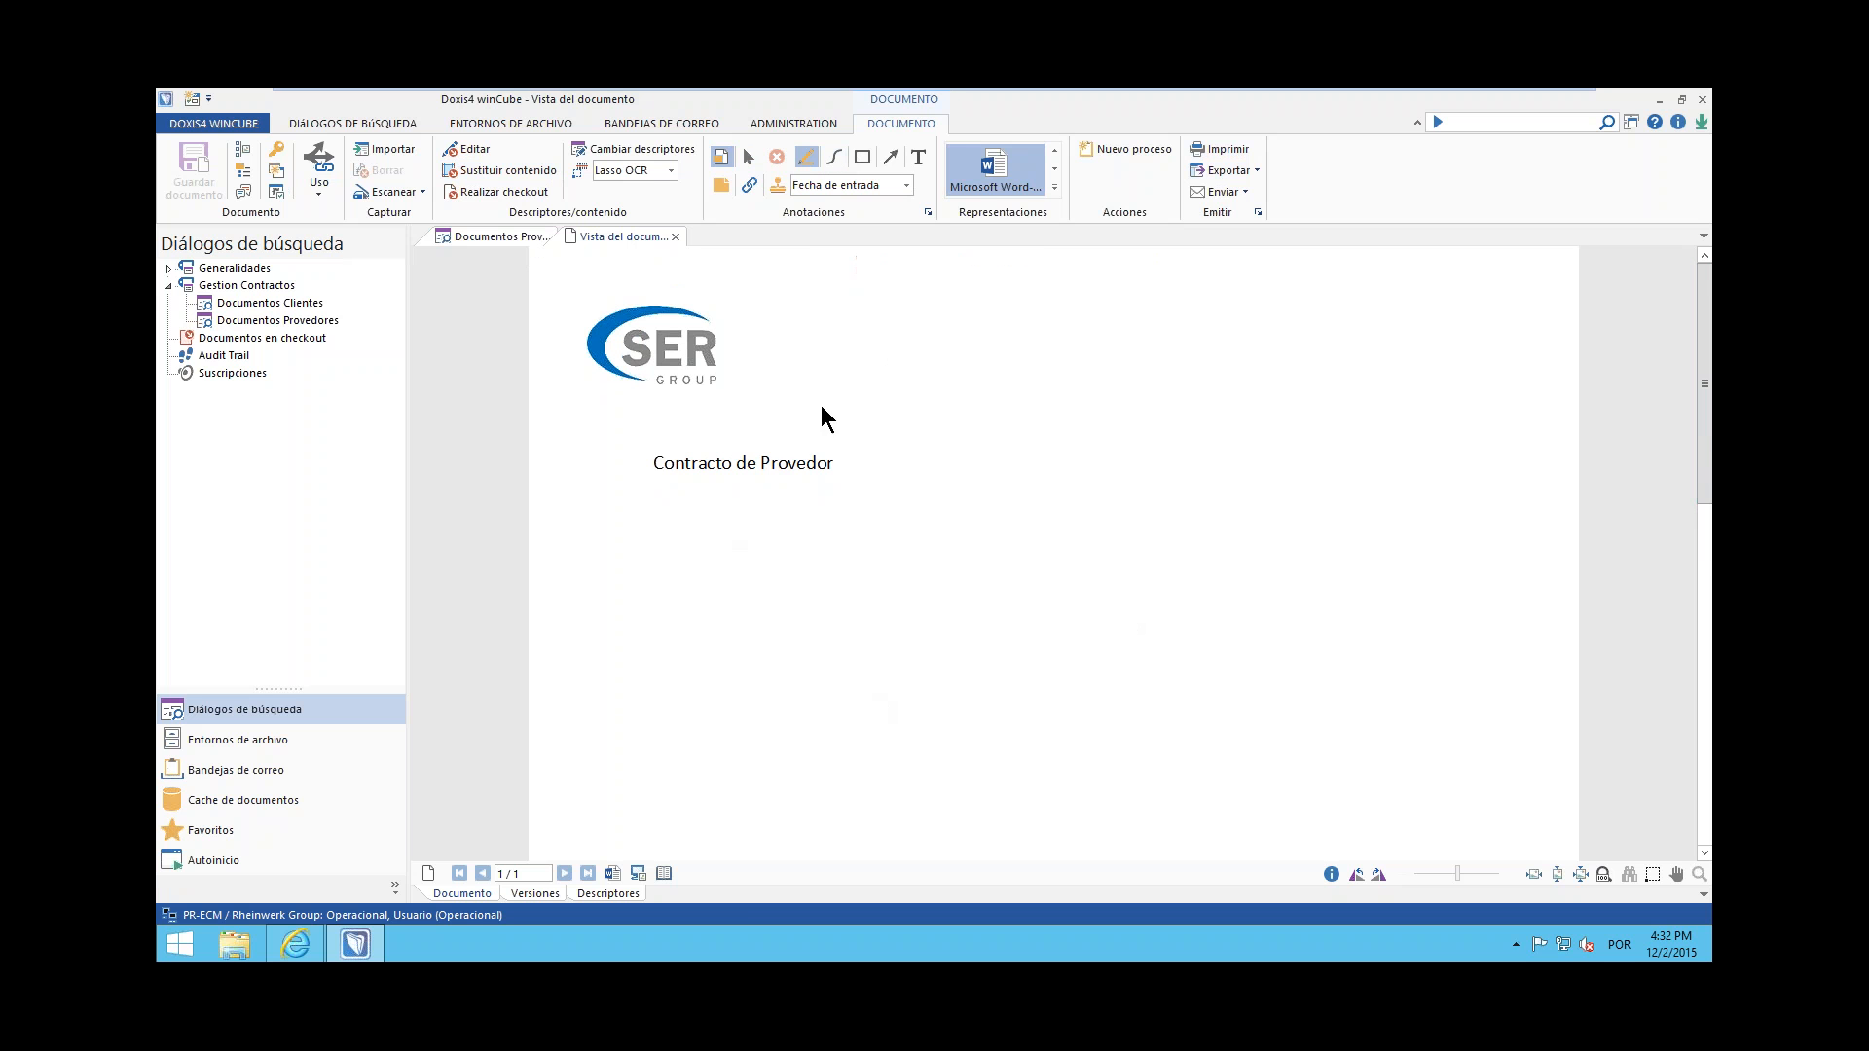
left_click(761, 447)
left_click_drag(851, 483, 803, 471)
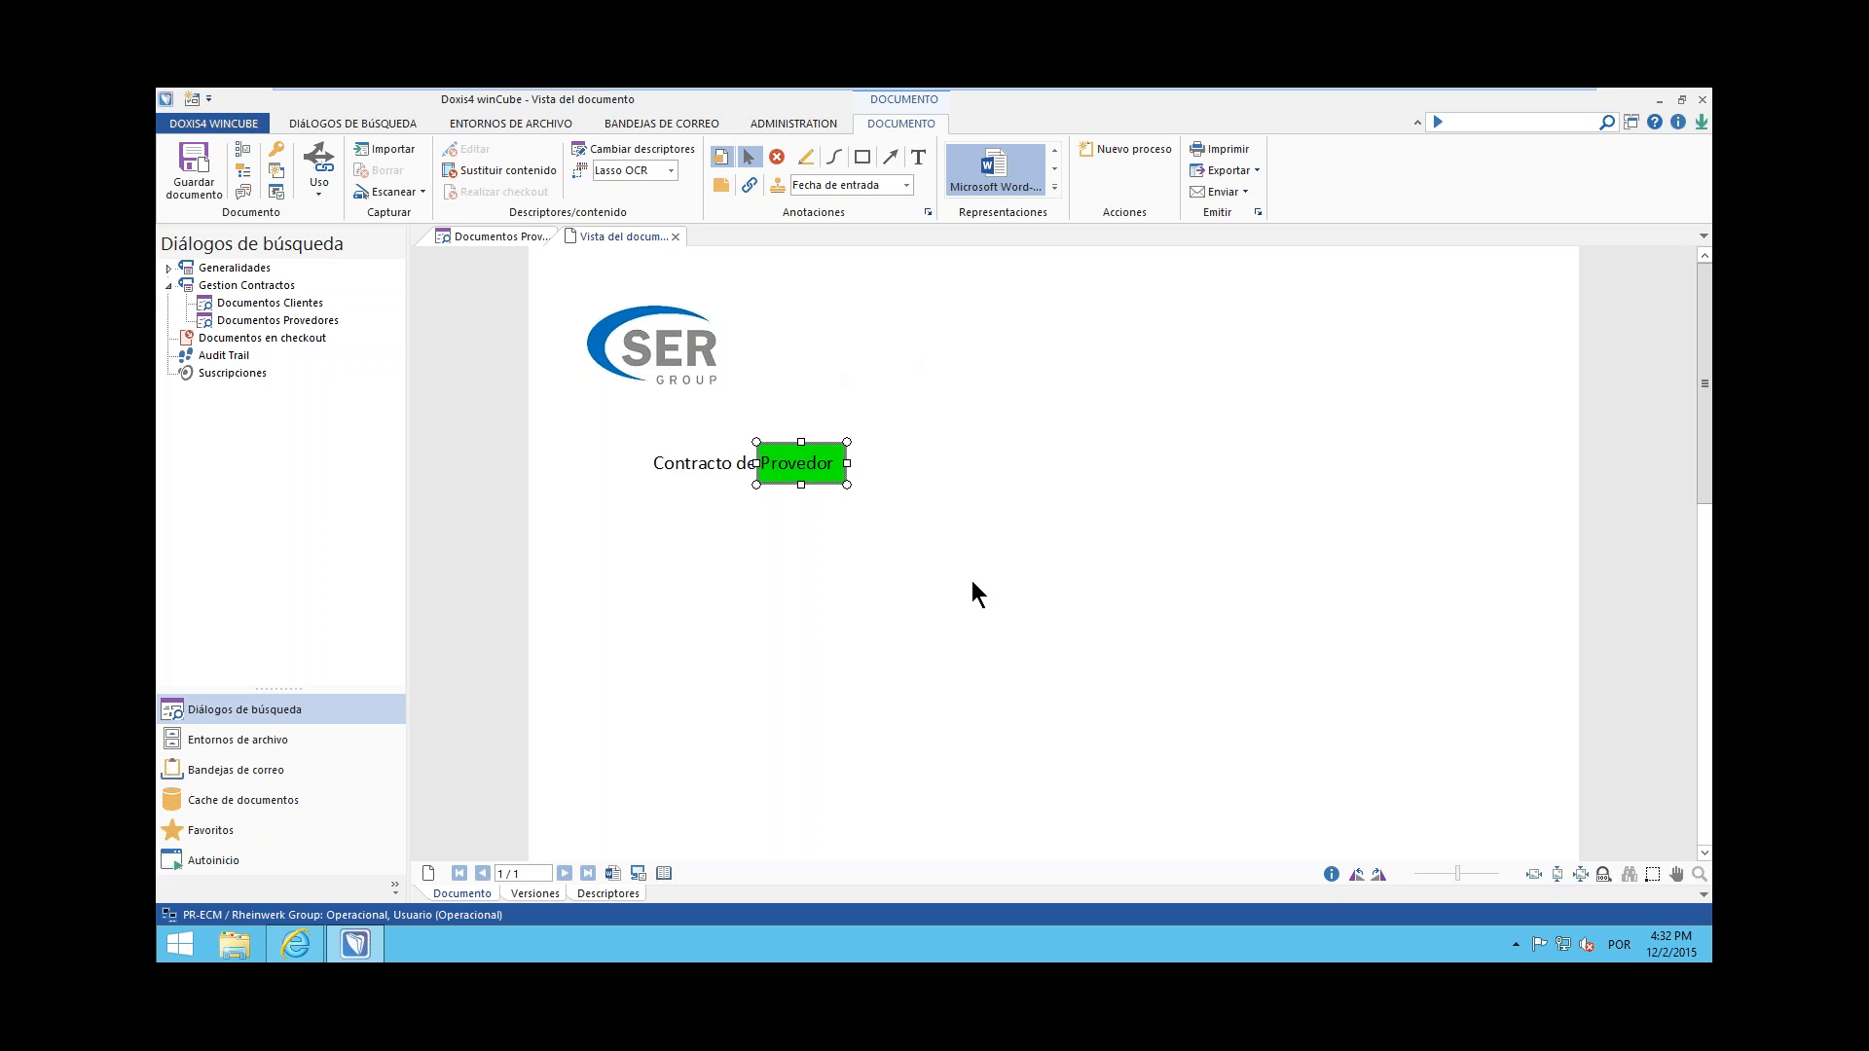
left_click(889, 157)
left_click_drag(654, 589, 731, 489)
Add the text annotation "Mira esto" at the tail of the red arrow
left_click(918, 157)
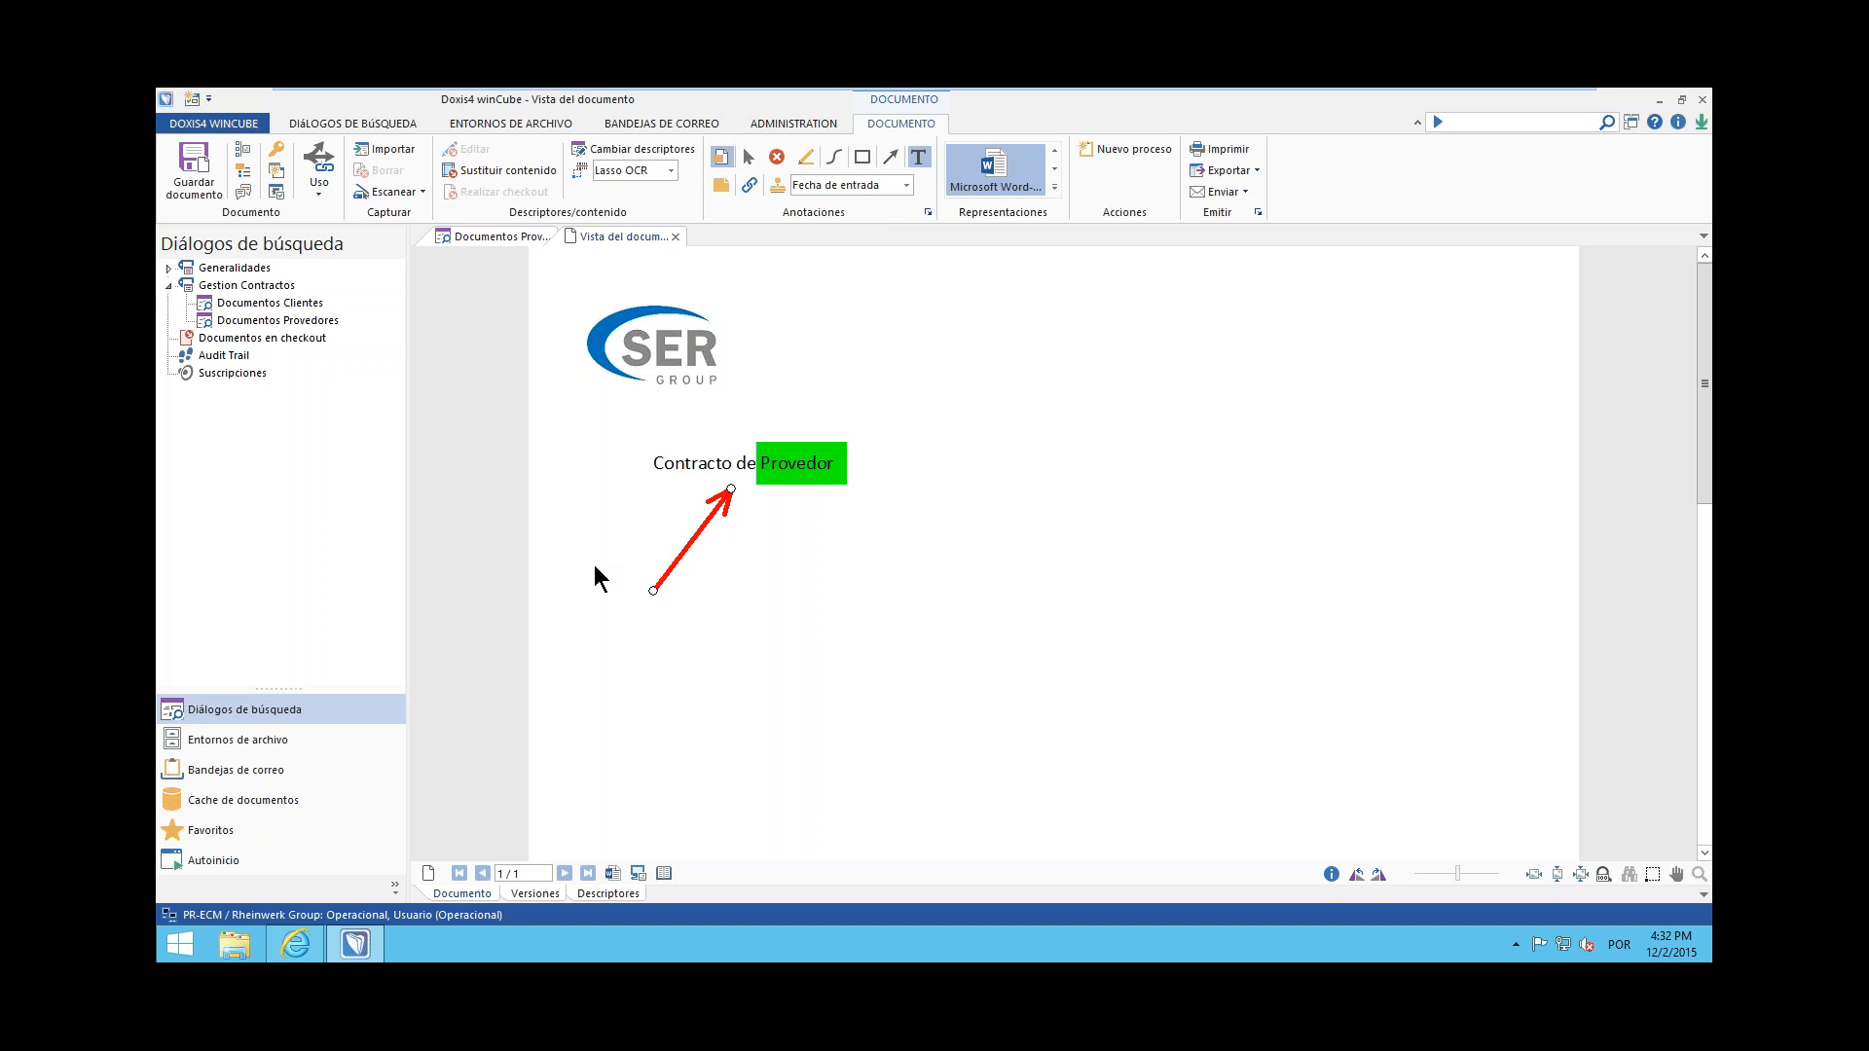
left_click(627, 624)
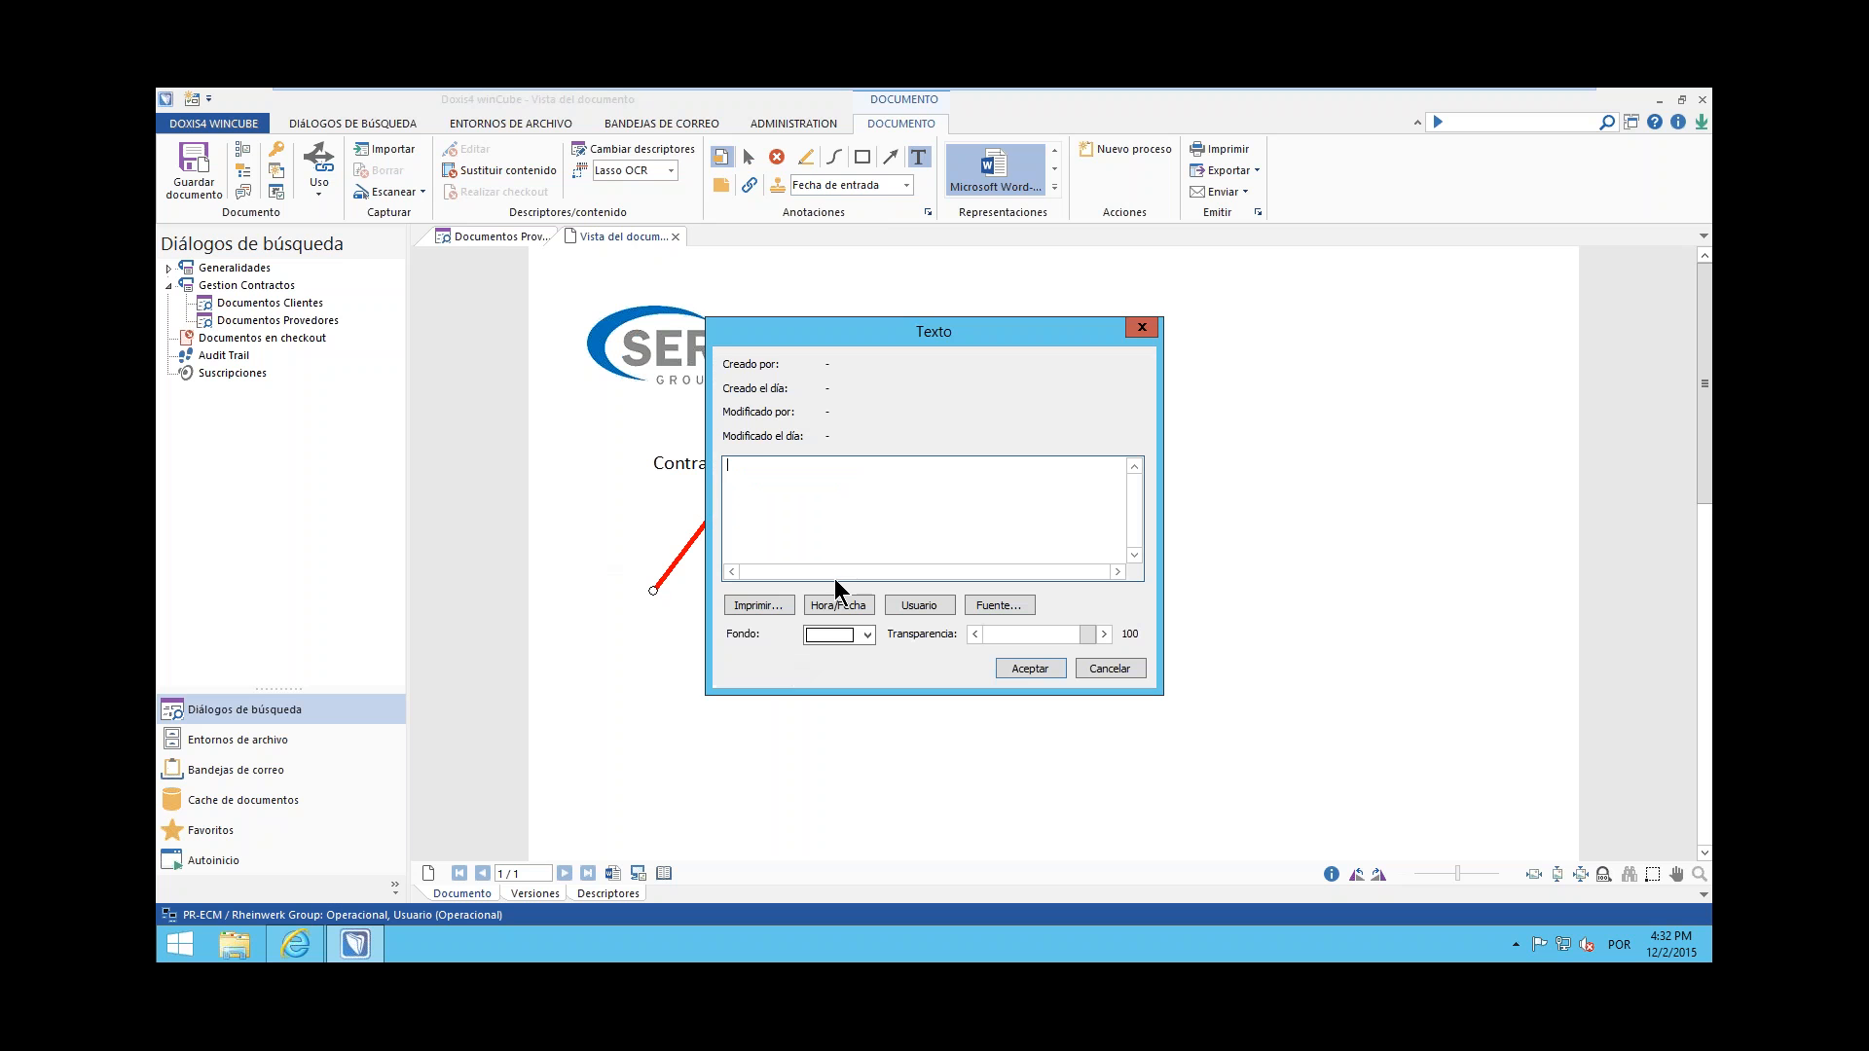
type("Mira esto")
left_click(1027, 668)
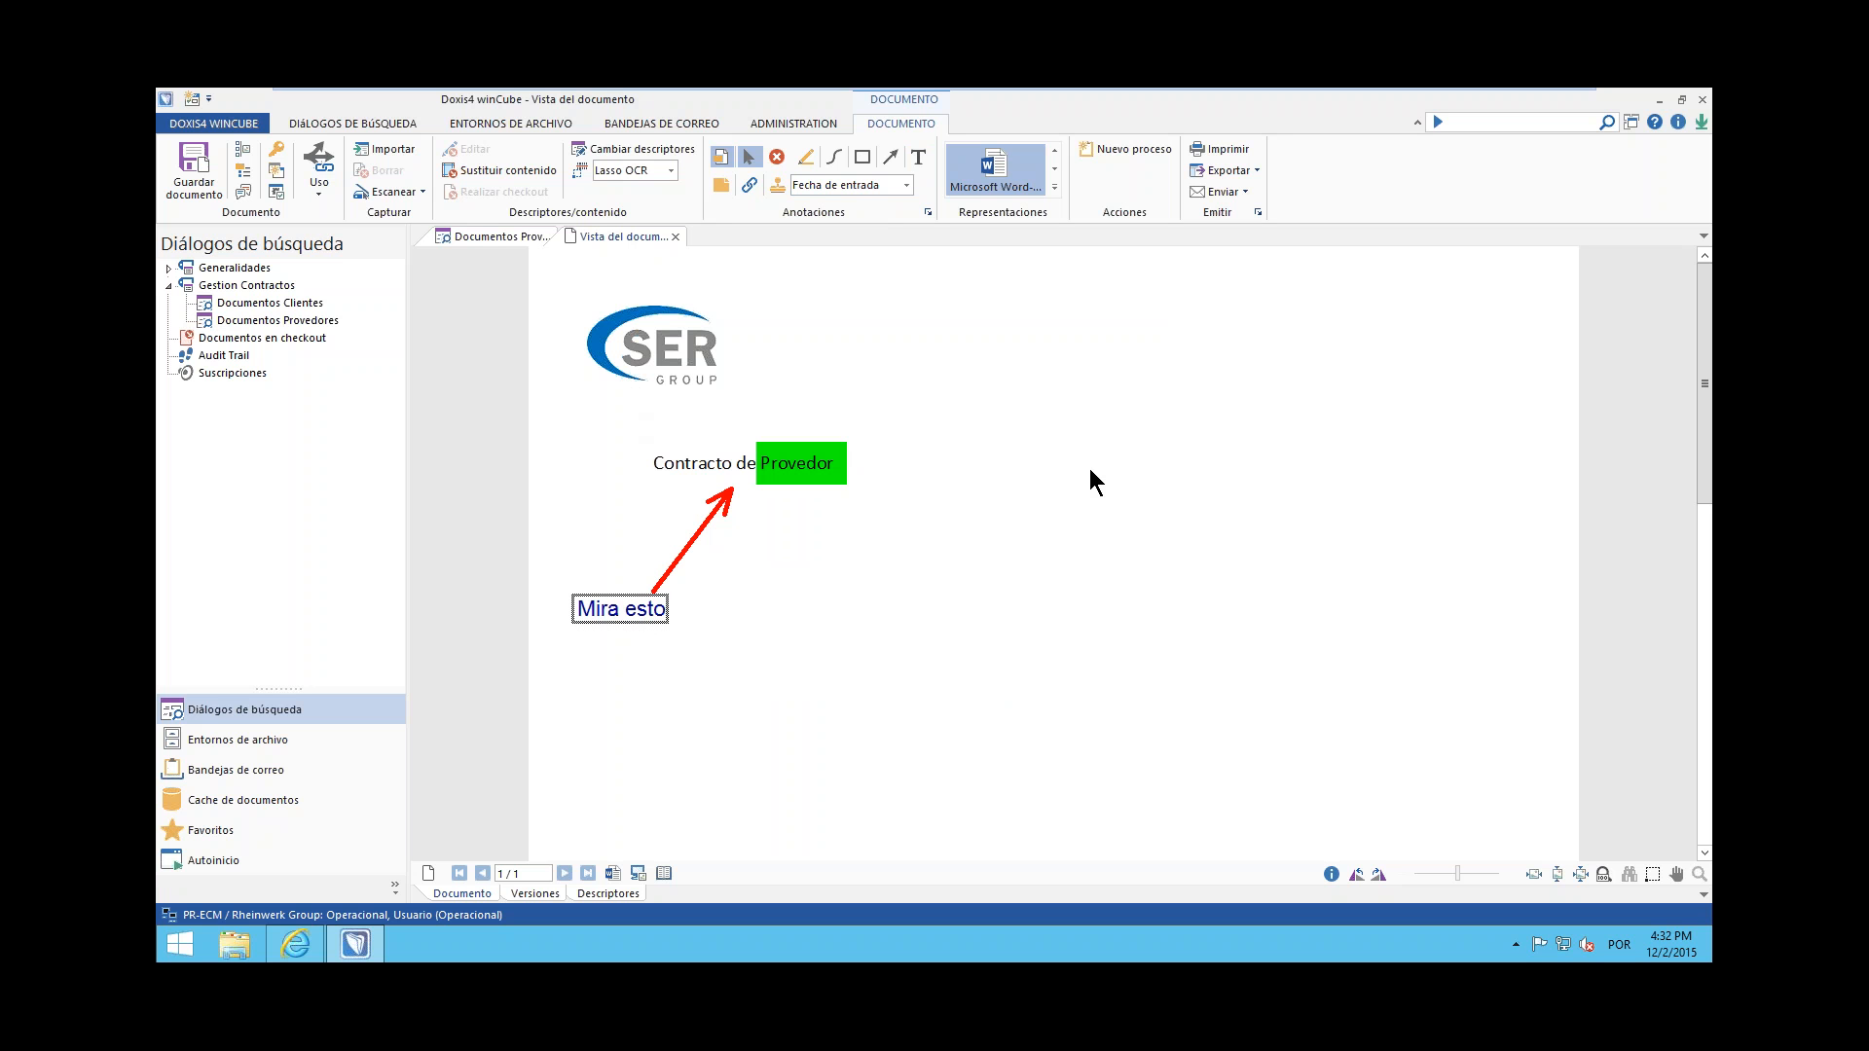
left_click(897, 692)
View the document's version list with a larger preview, and open its descriptors
left_click(535, 894)
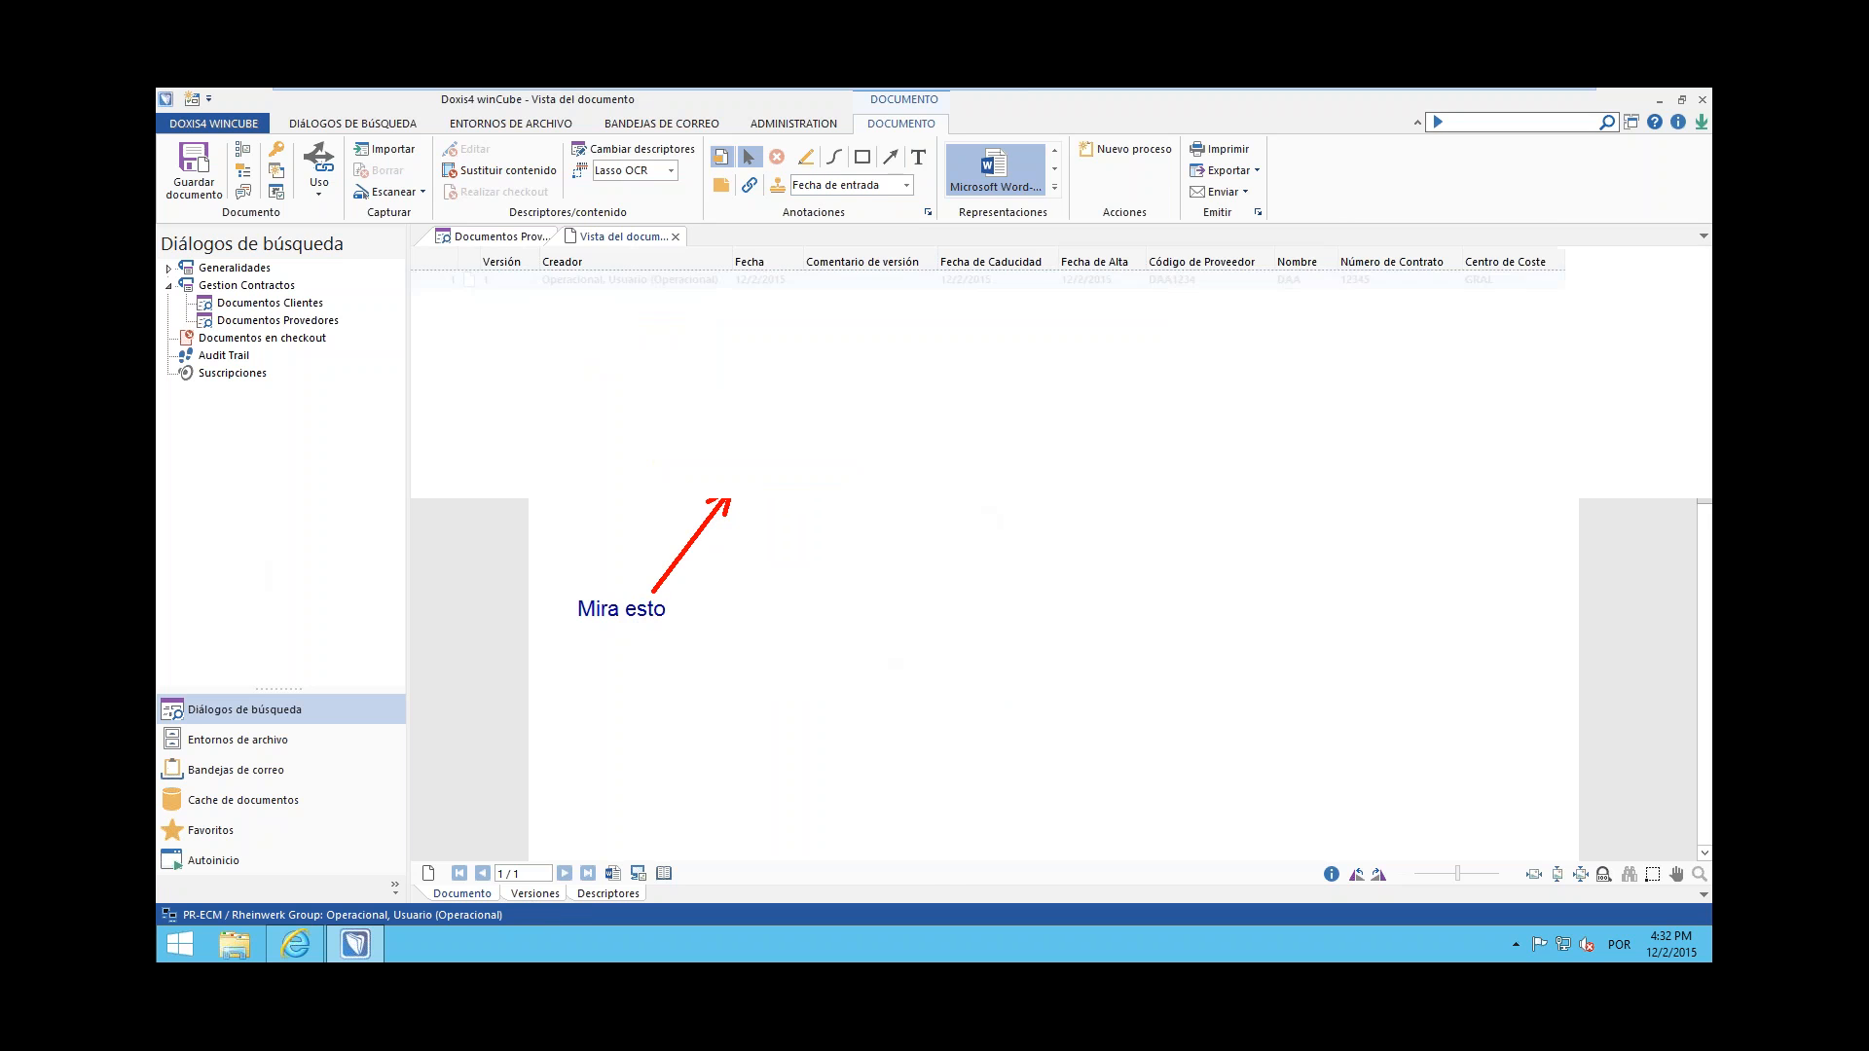
left_click_drag(1104, 498, 1108, 380)
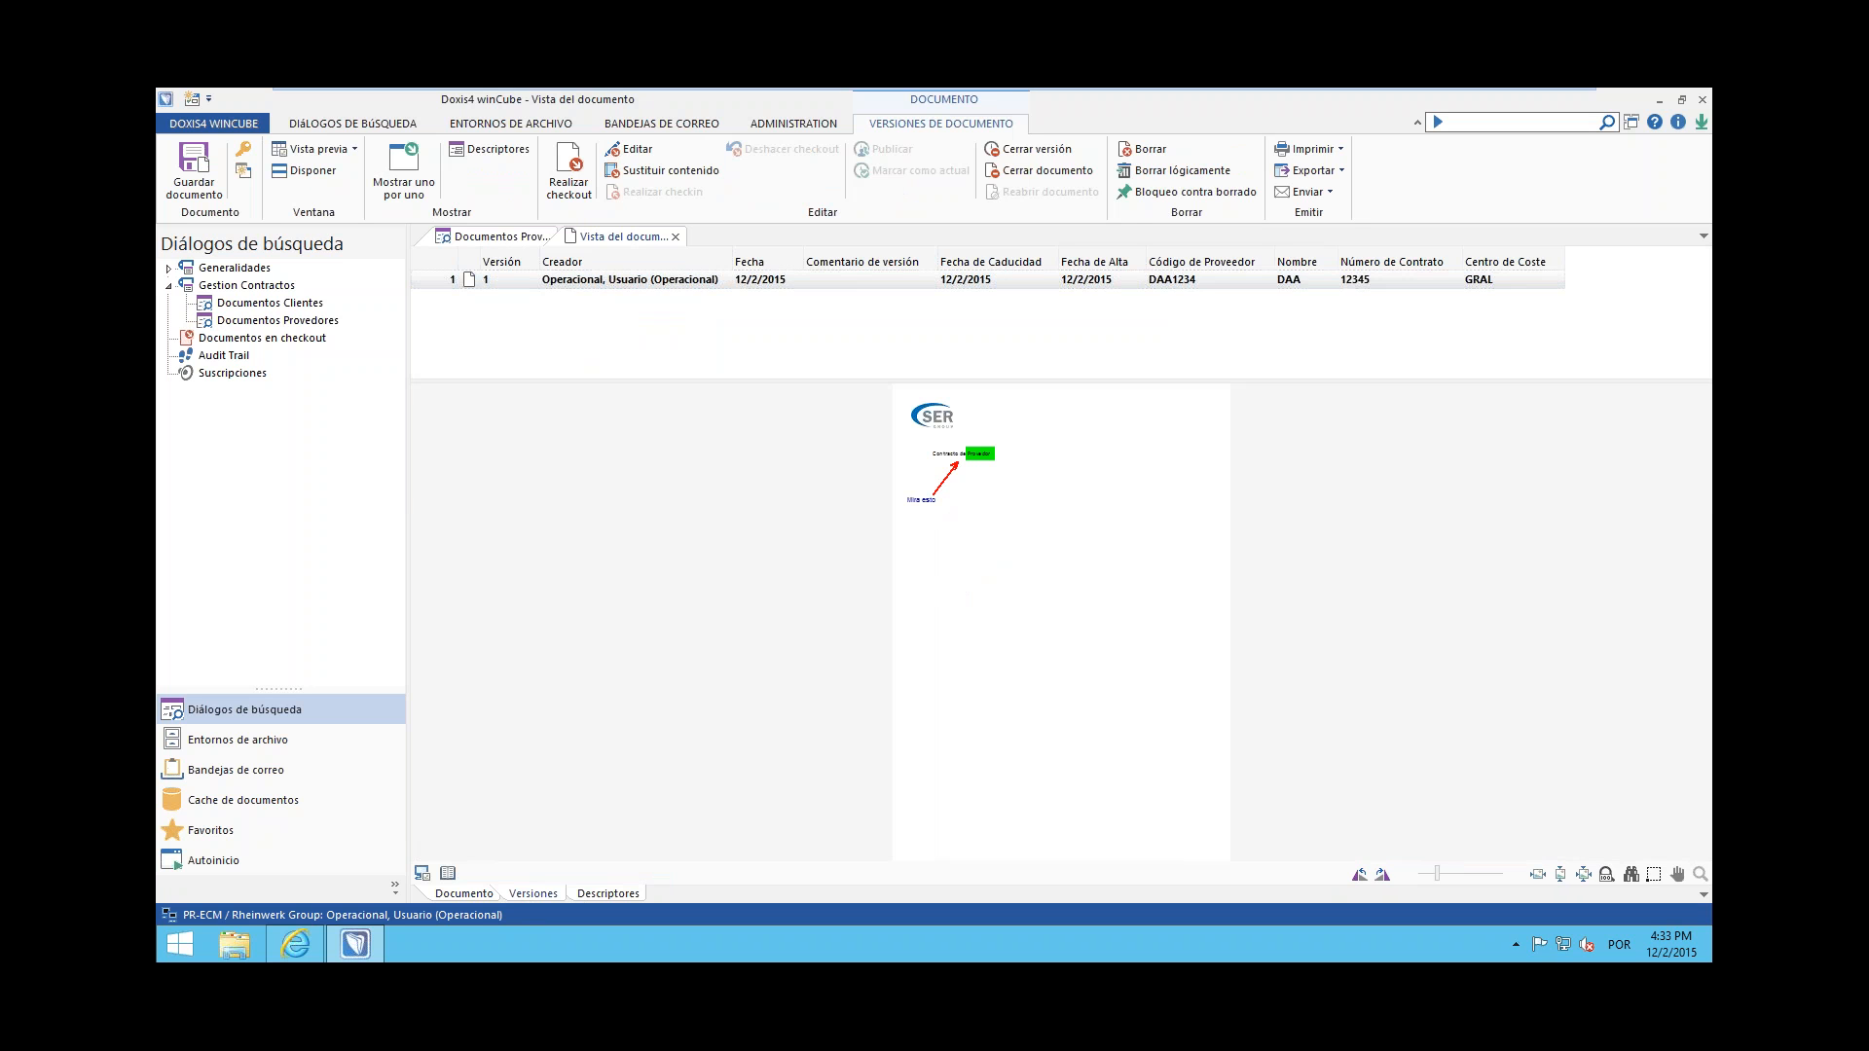
left_click(608, 894)
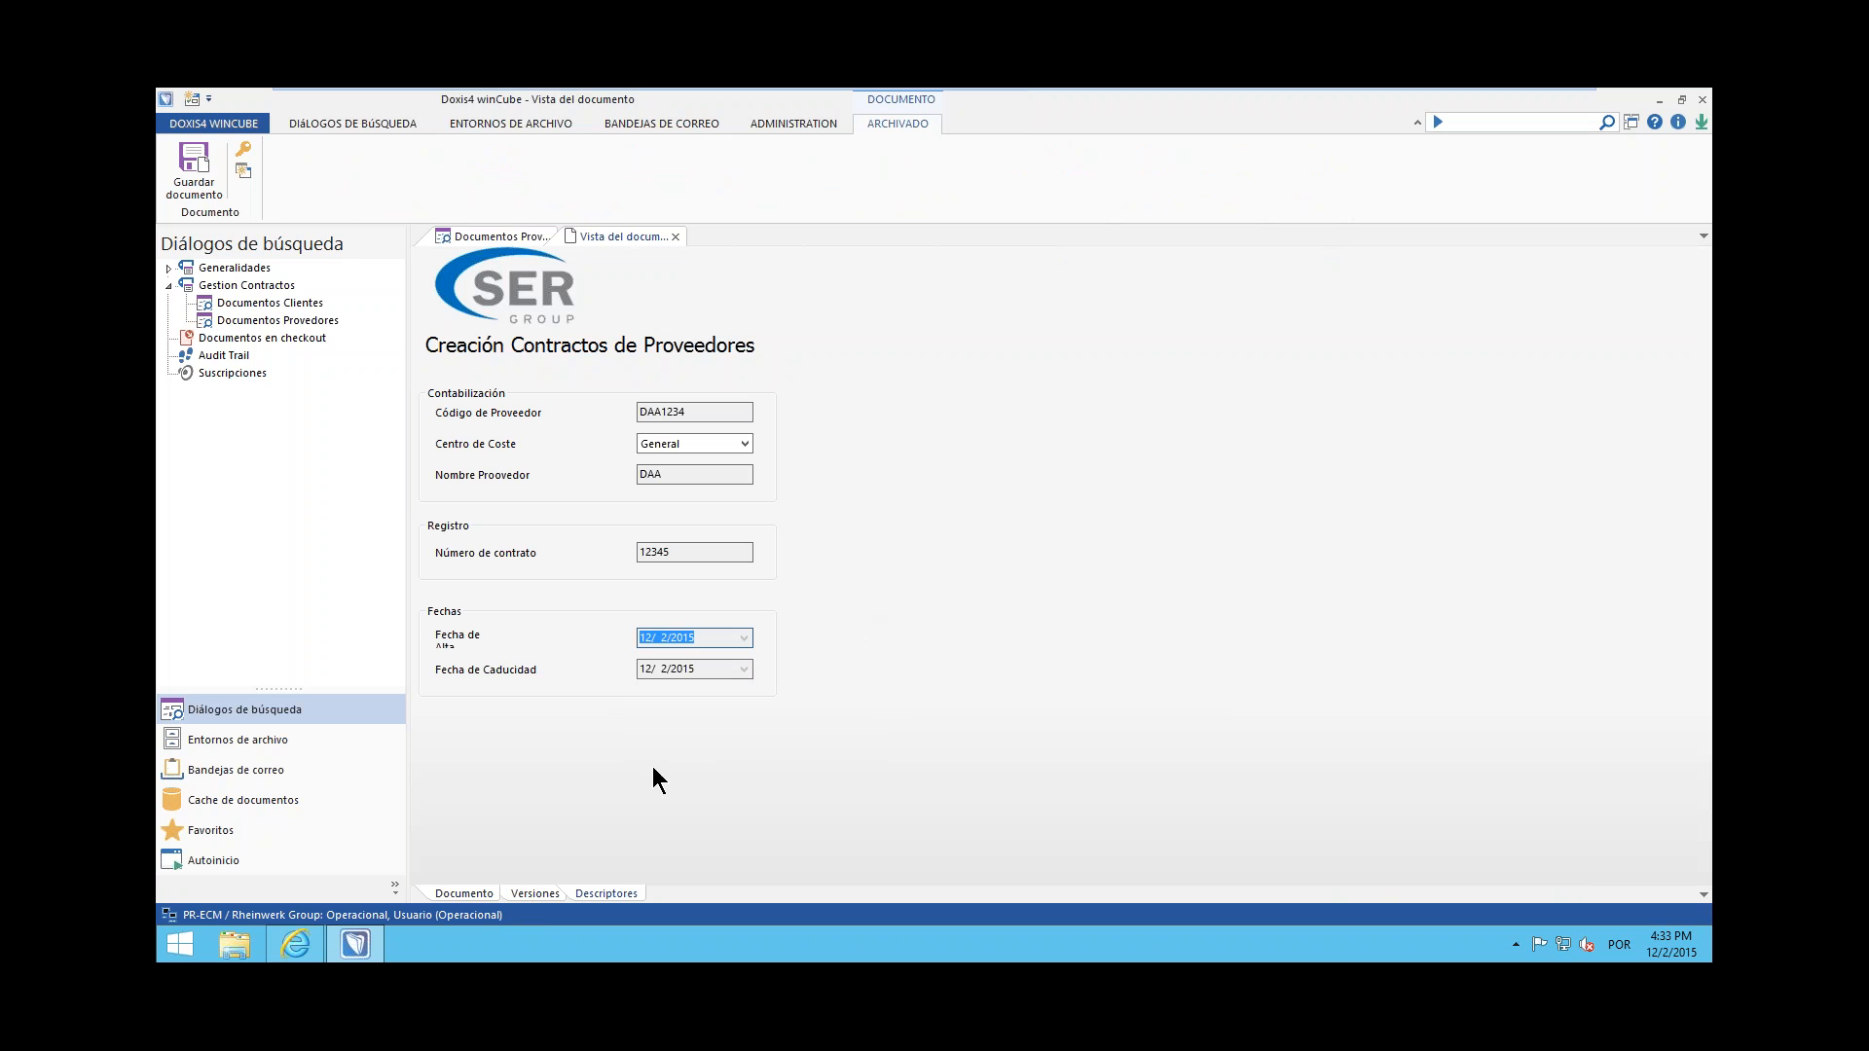
Return to the contract's document view, save its annotations and open the document for editing in Word
left_click(489, 892)
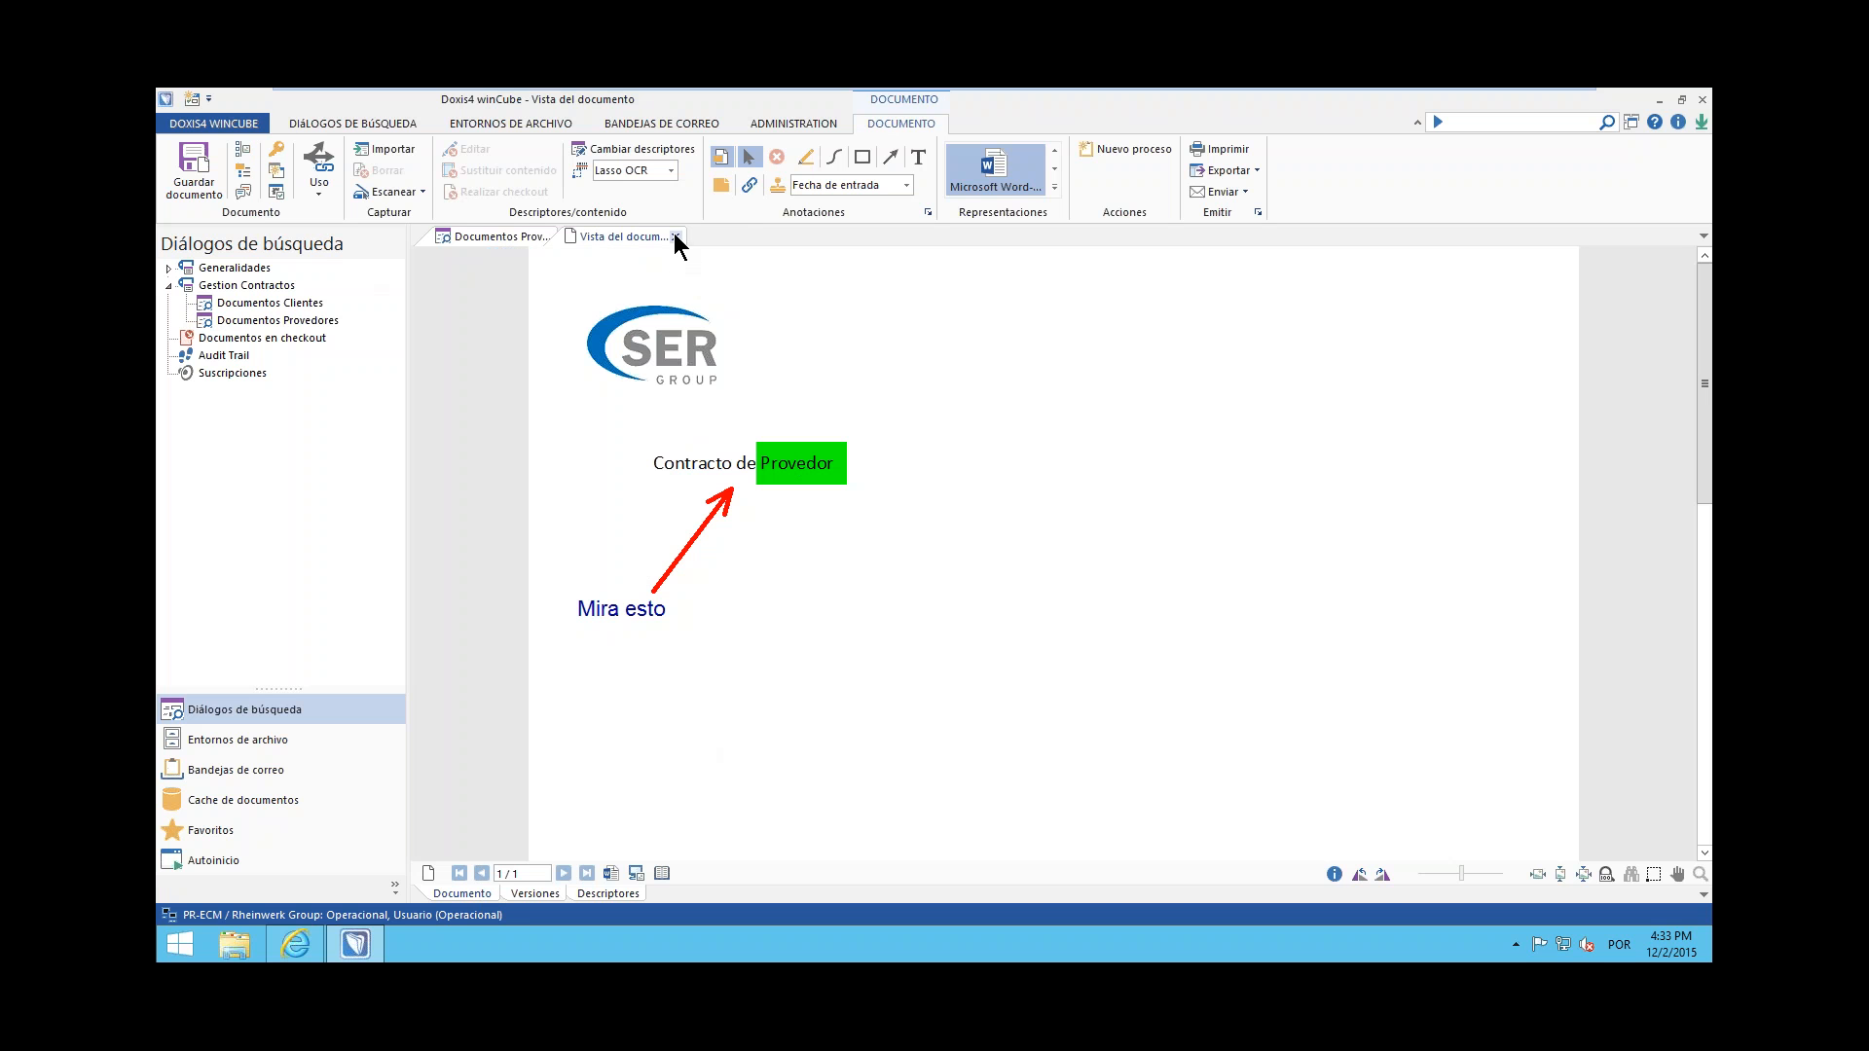
left_click(194, 170)
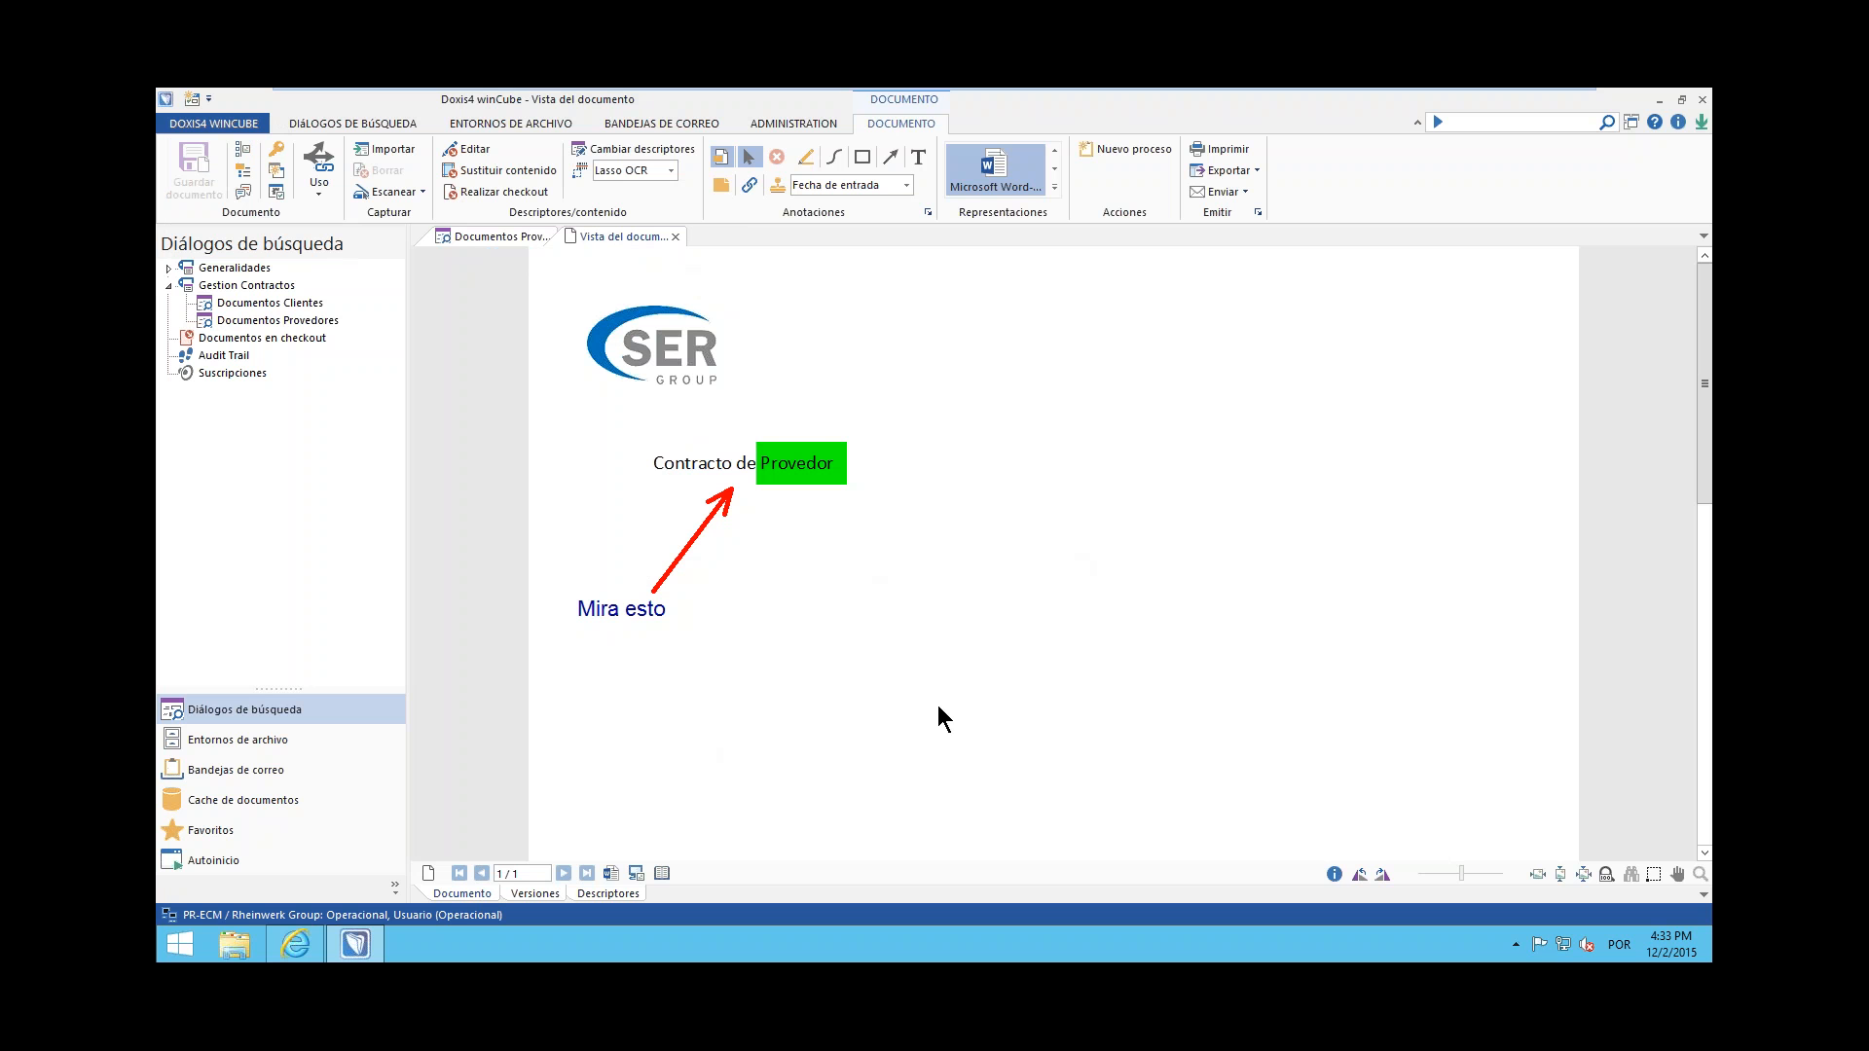
left_click(487, 153)
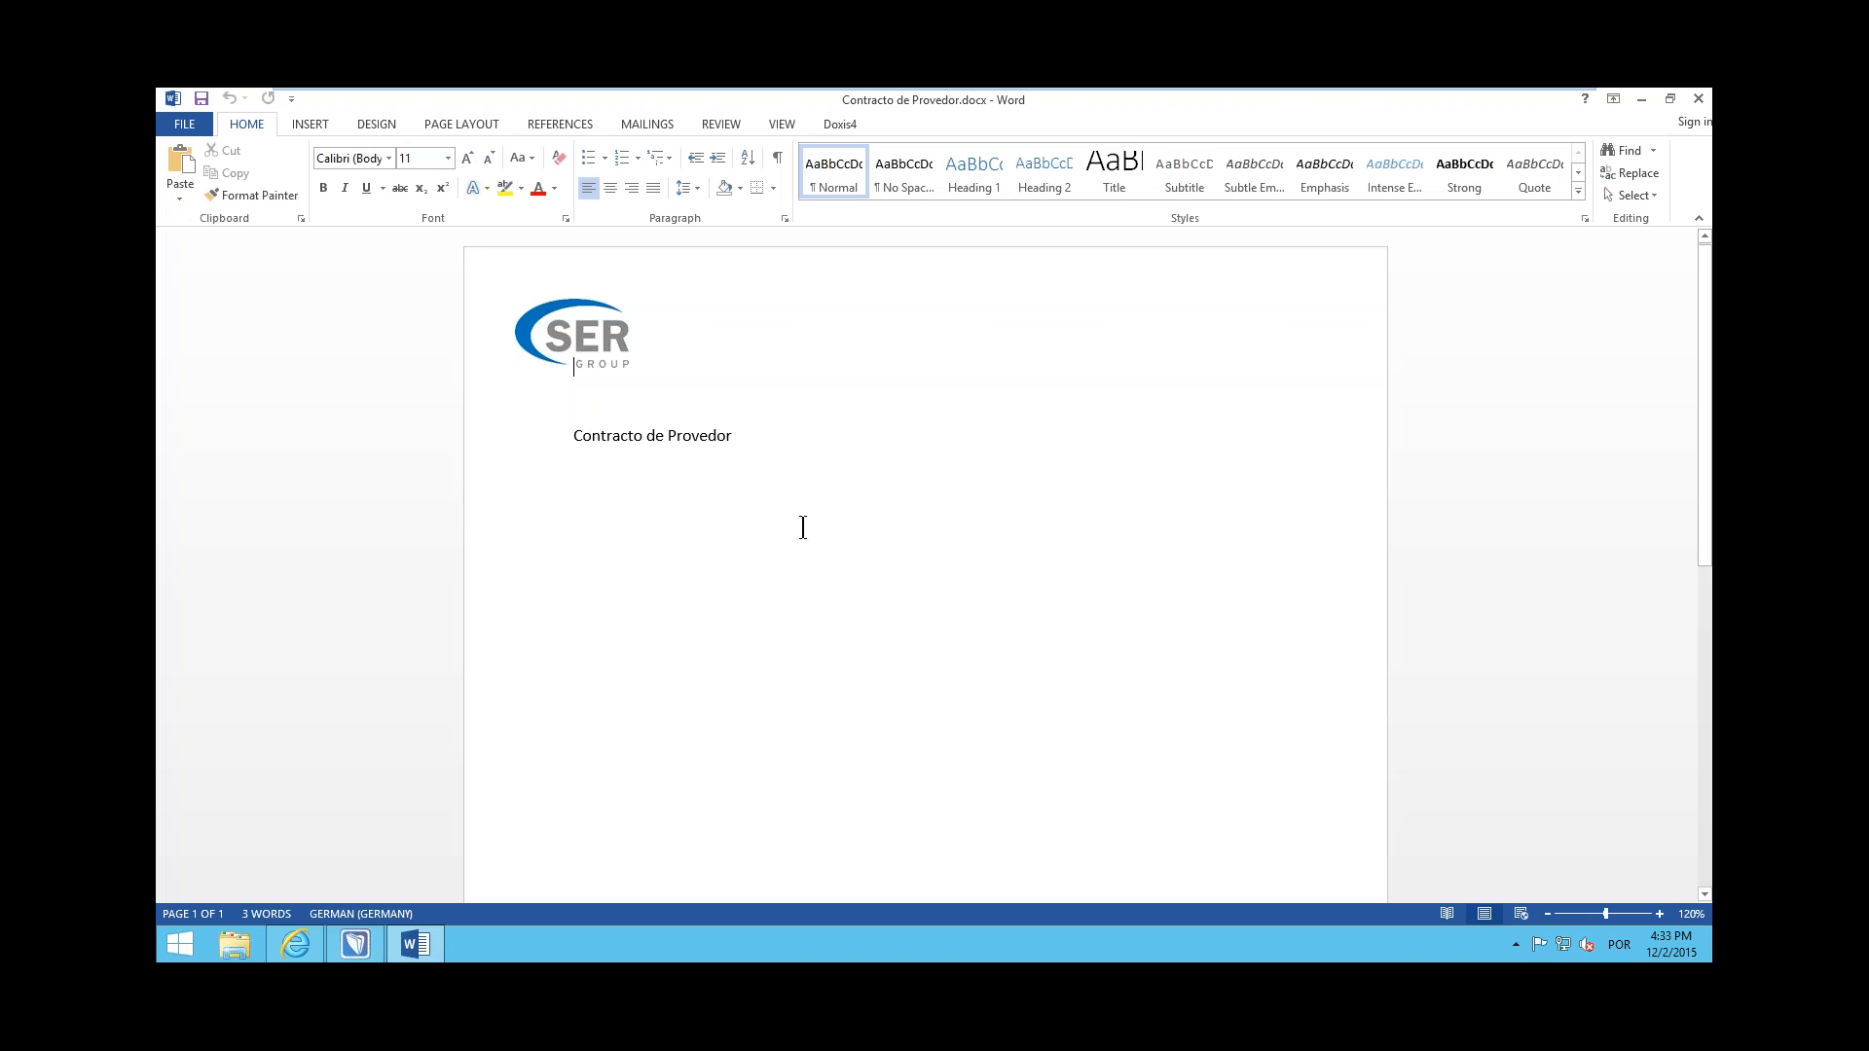
Add the line "Mas contenido" below the title in Contracto de Provedor.docx, then close Word saving the changes
left_click(1121, 706)
left_click(851, 457)
key("Return")
type("Mas contenido")
key("Return")
left_click(1699, 98)
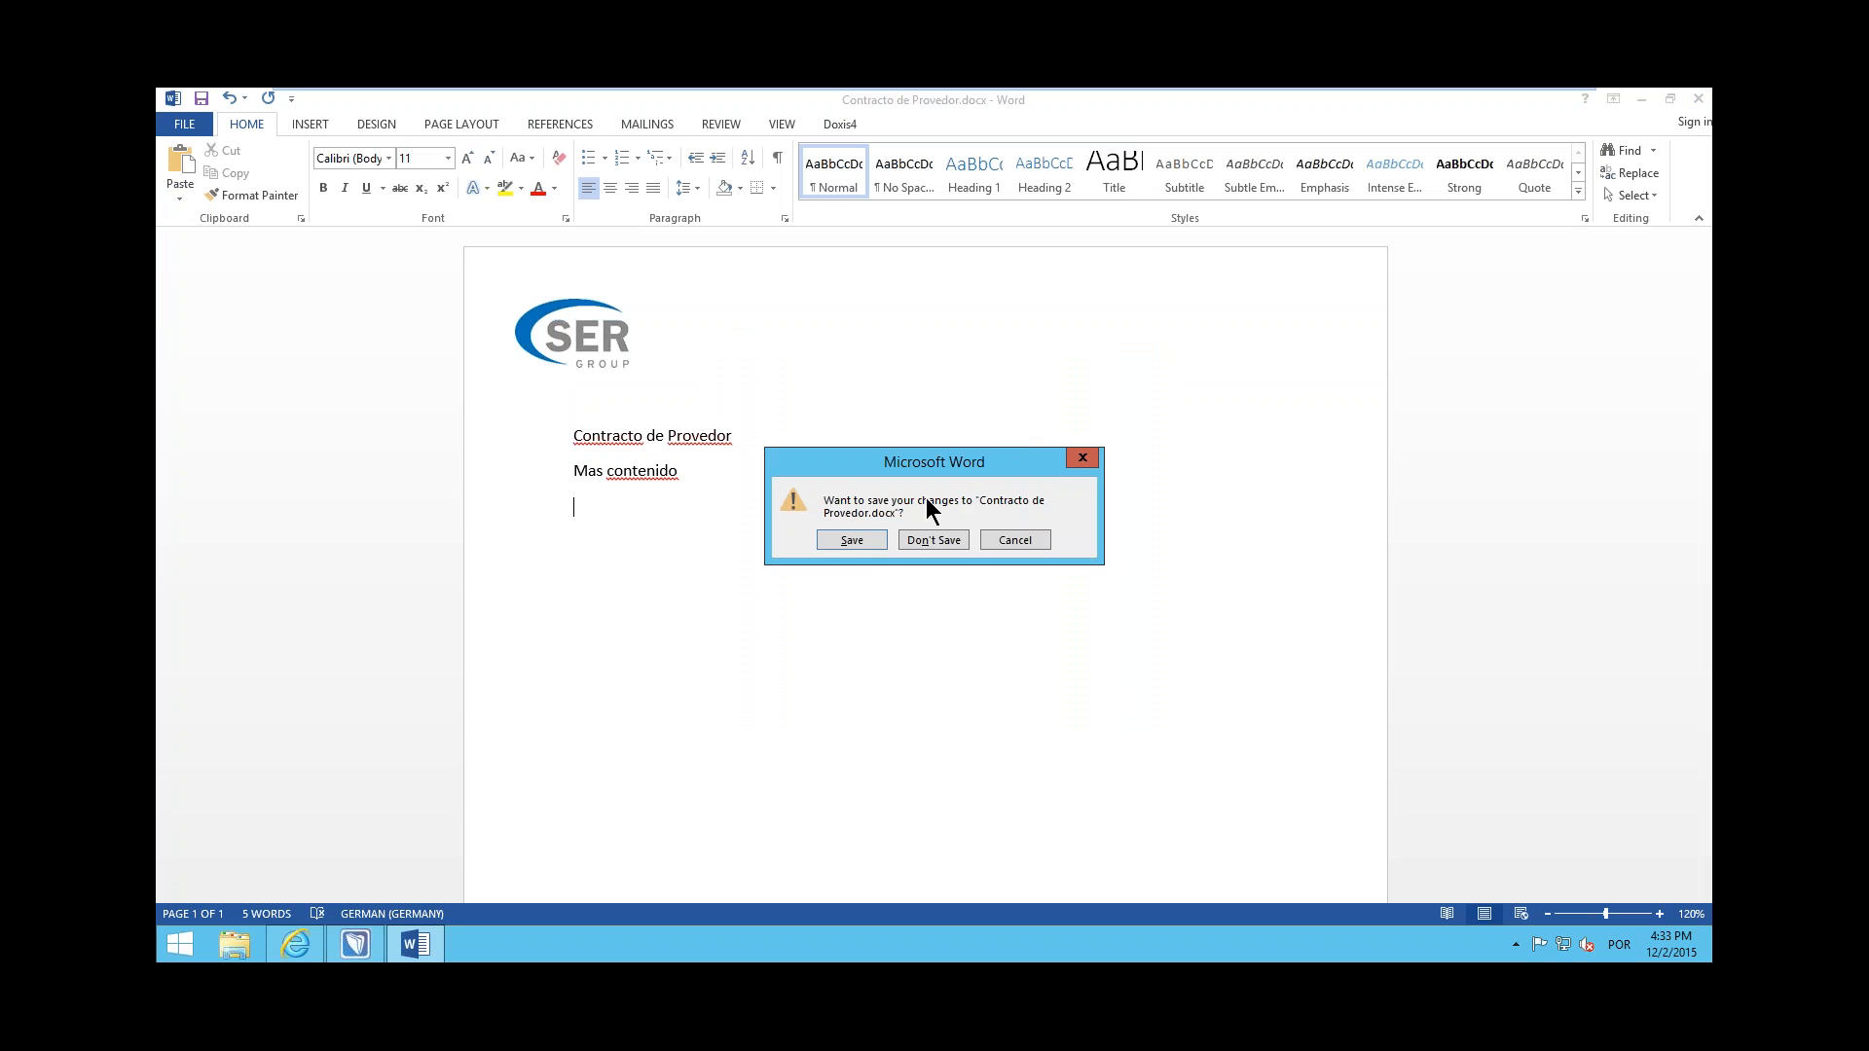
left_click(852, 540)
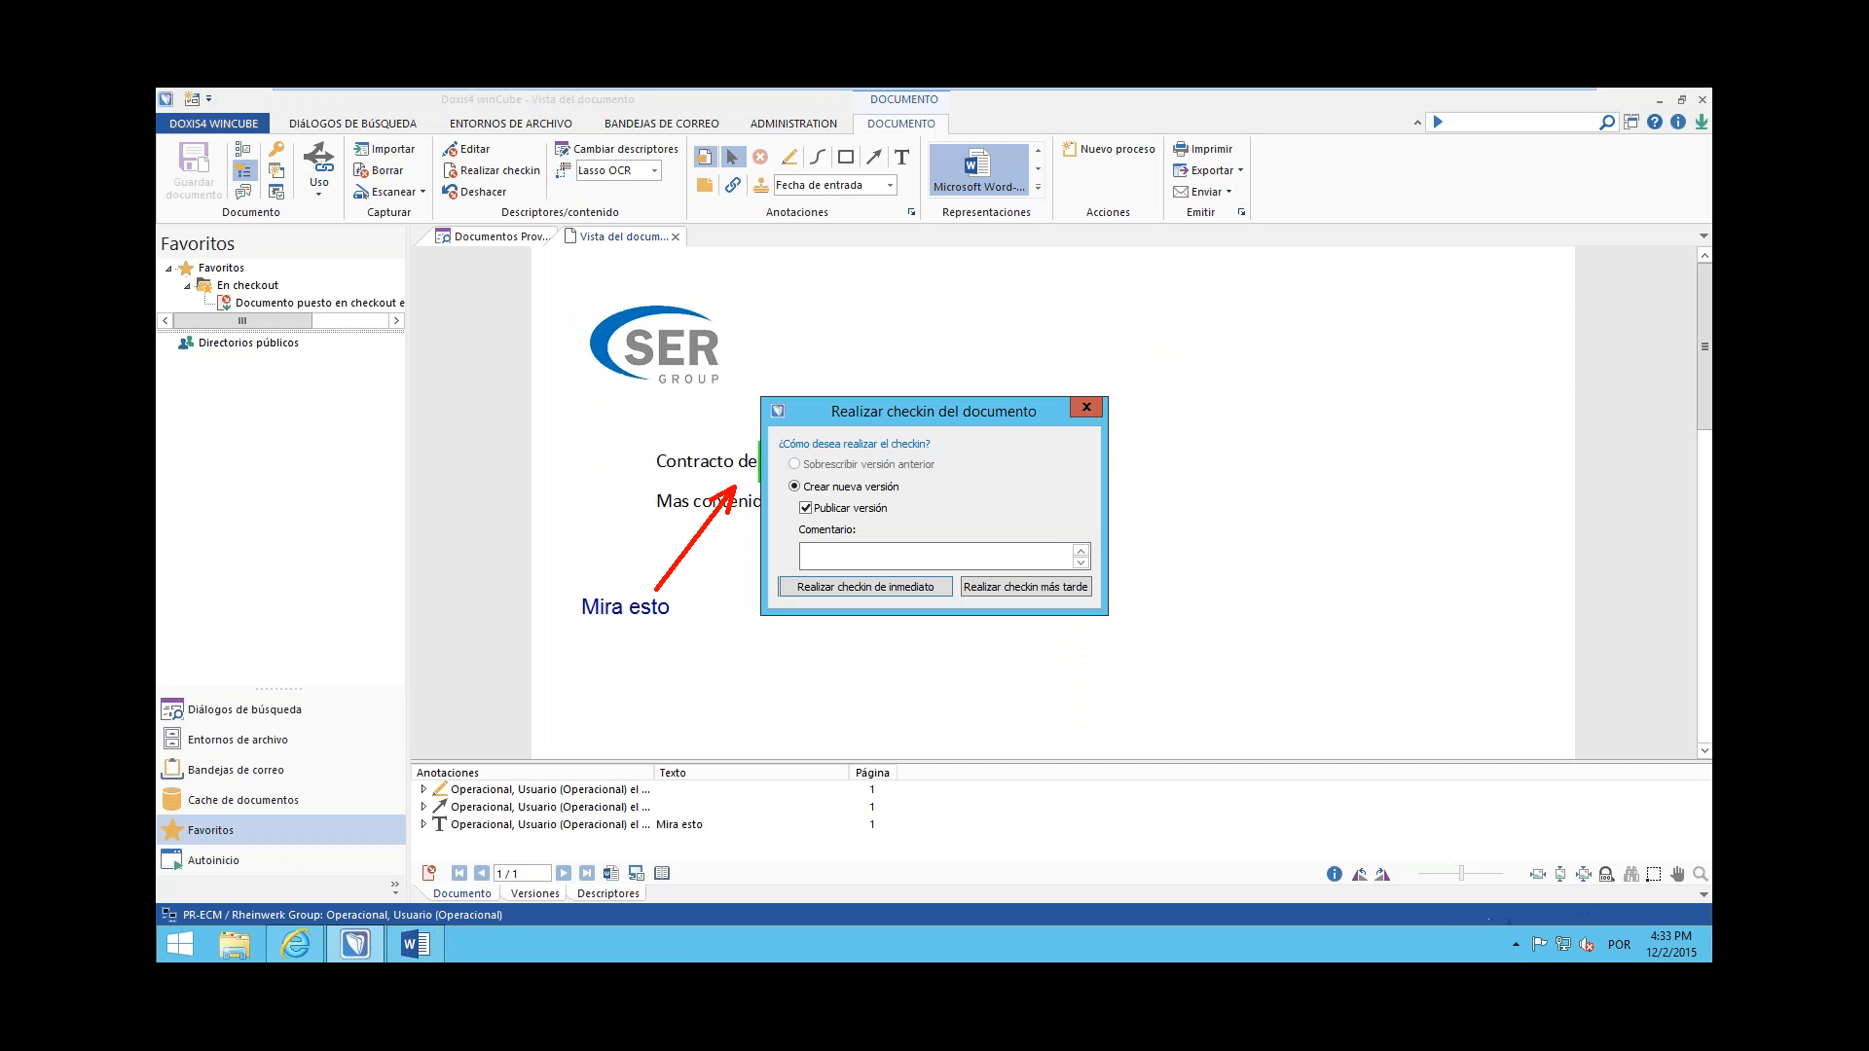
Check in the contract immediately as a new published version with the comment "Version con mas datos"
left_click_drag(889, 411, 977, 388)
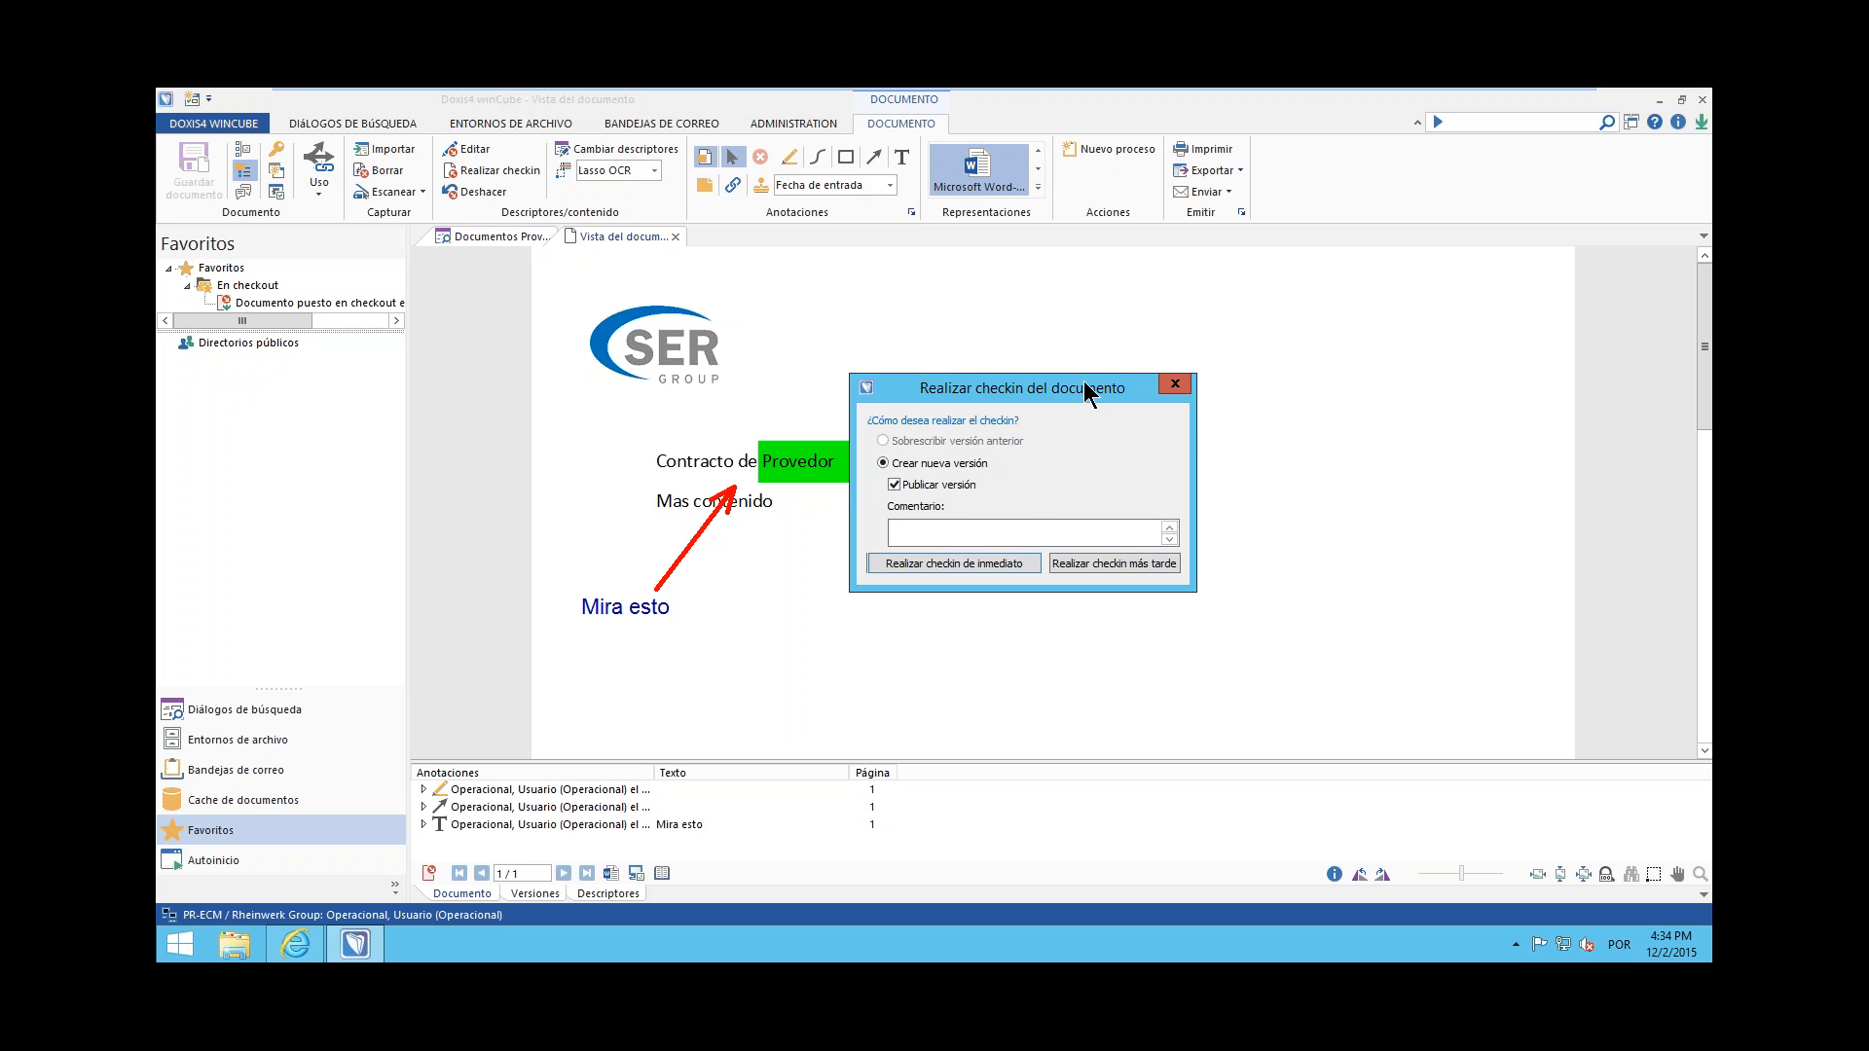
left_click(933, 535)
type("Version con mas datos")
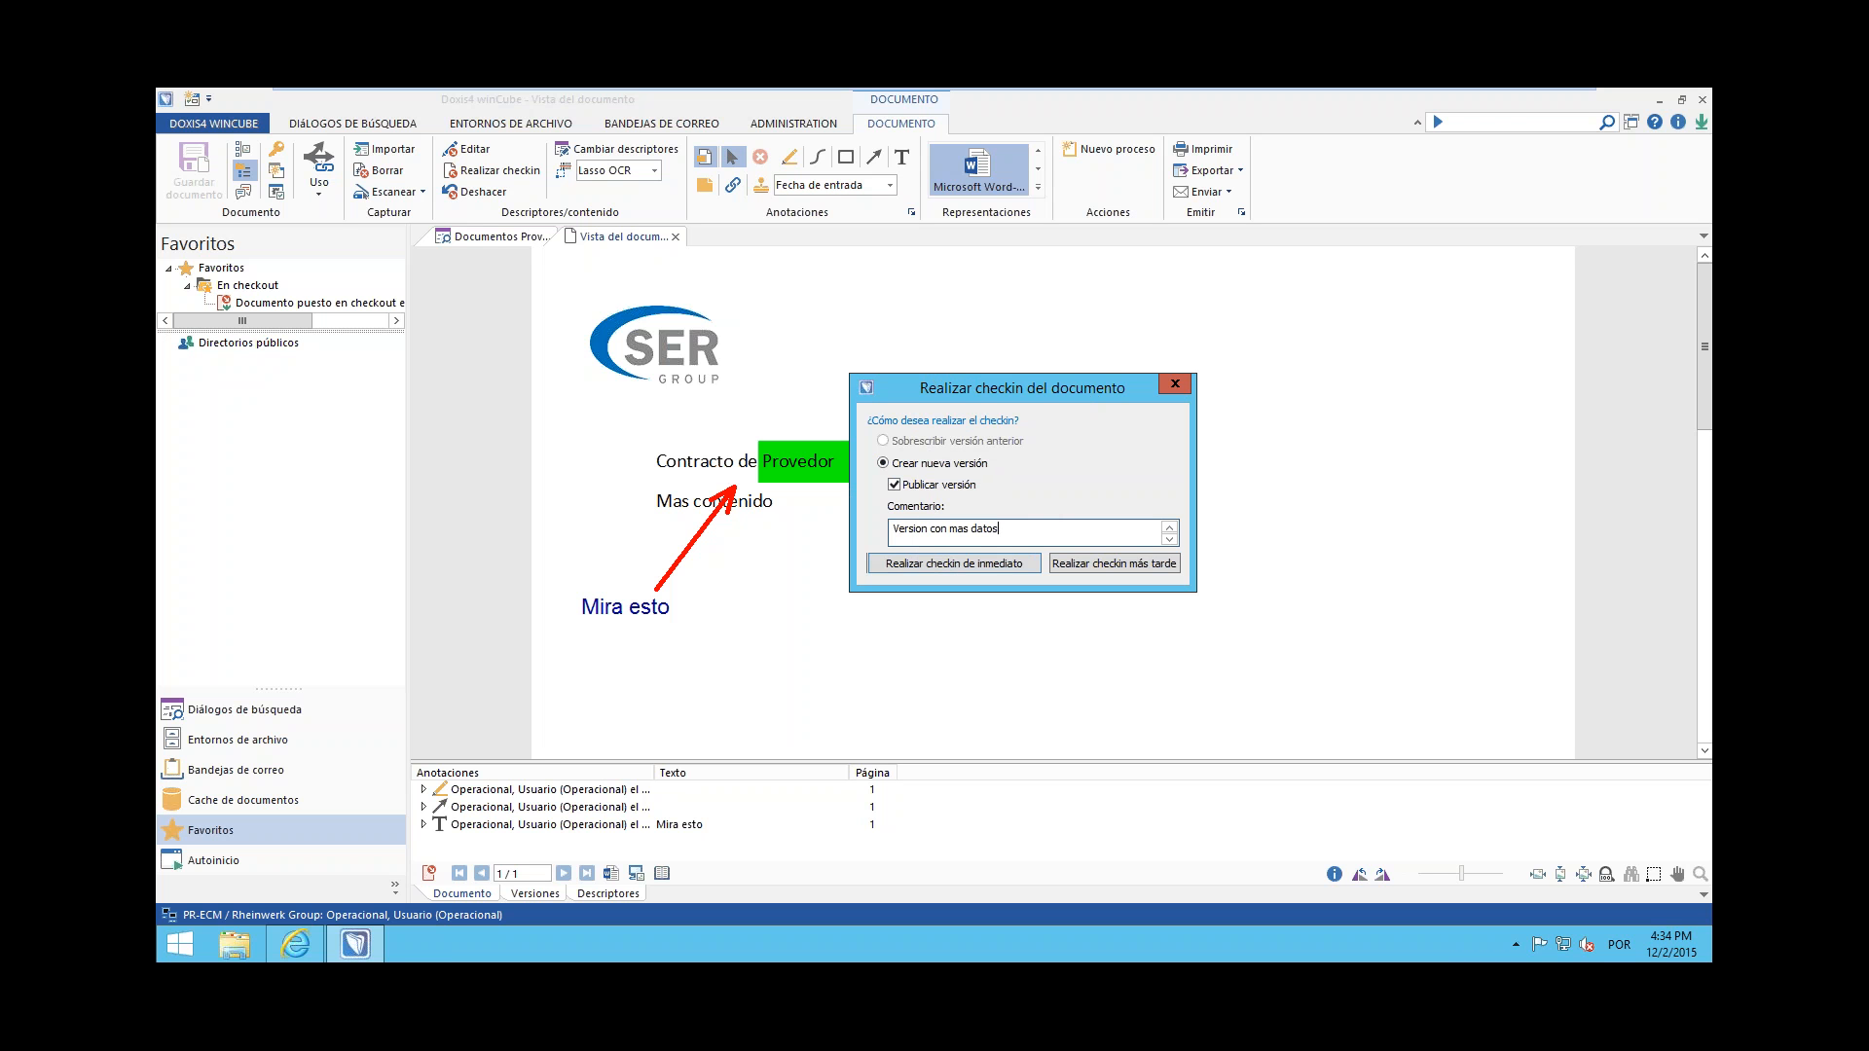
left_click(1012, 561)
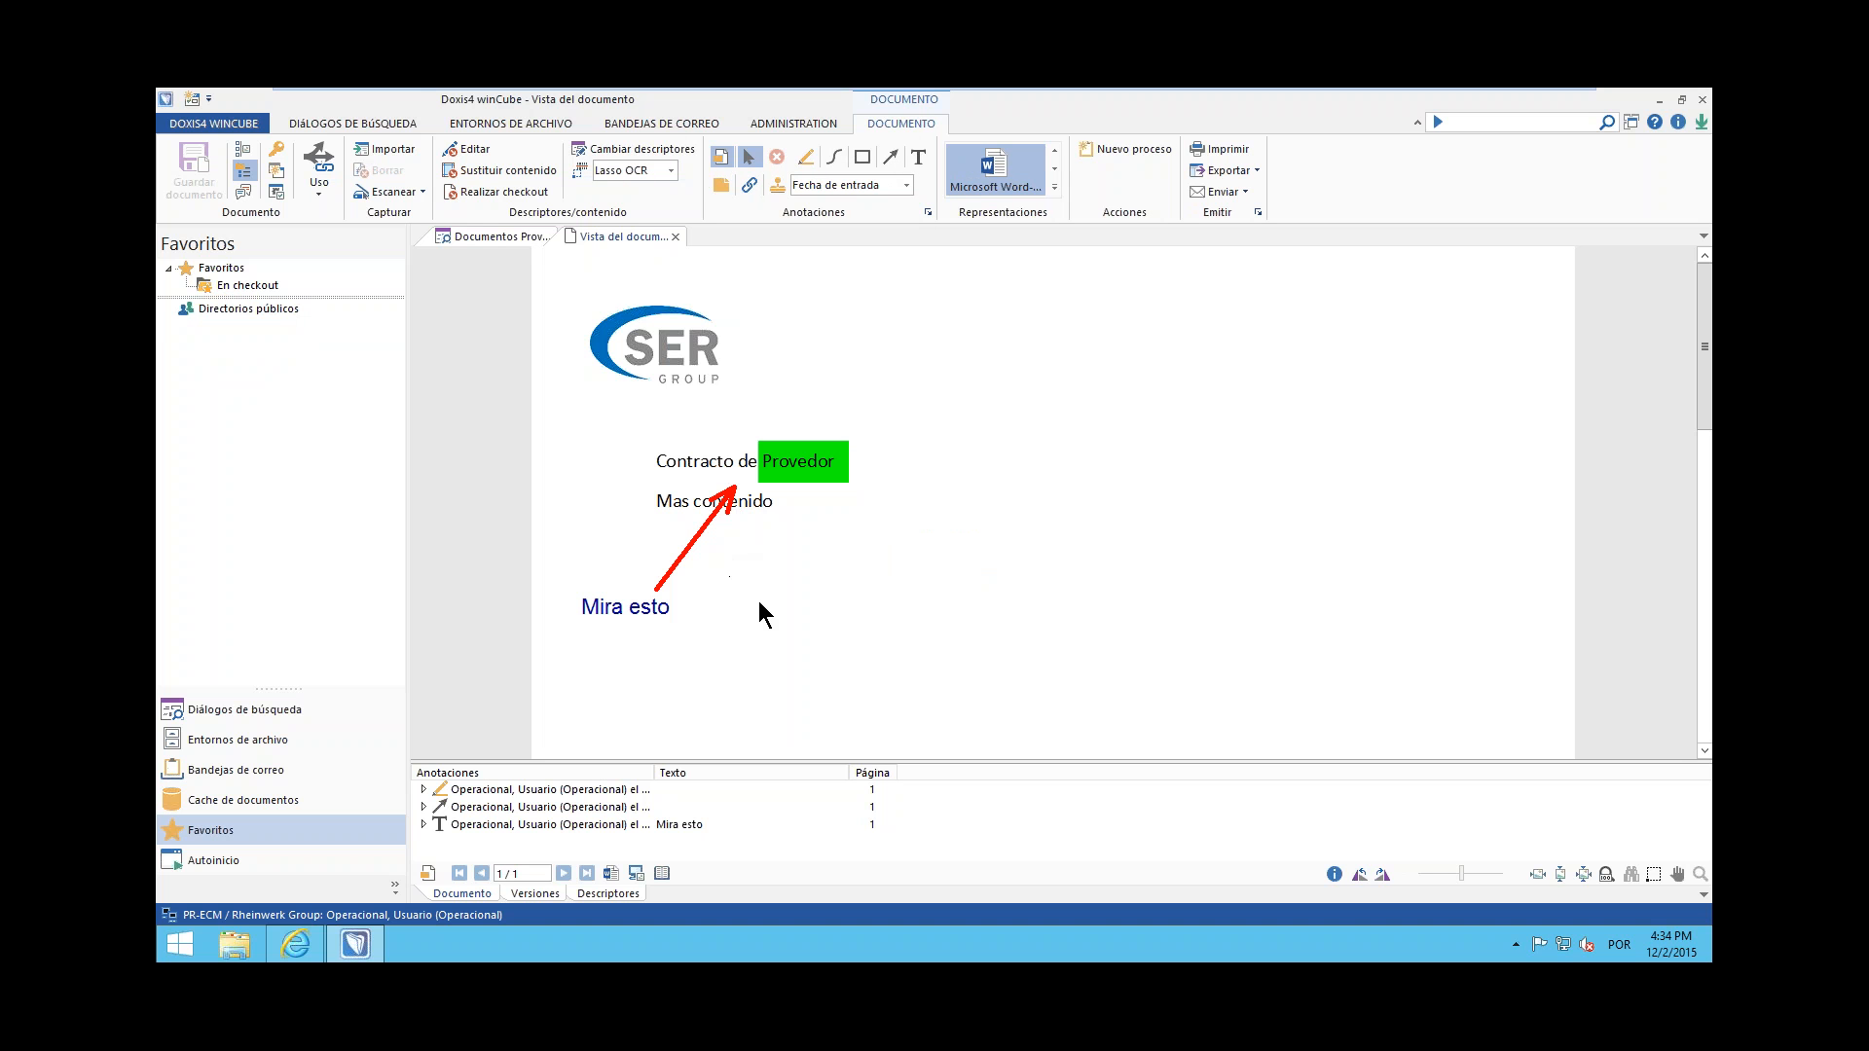
Compare the previews of versions 2 and 1 in the contract's version list, then close the document
left_click(534, 894)
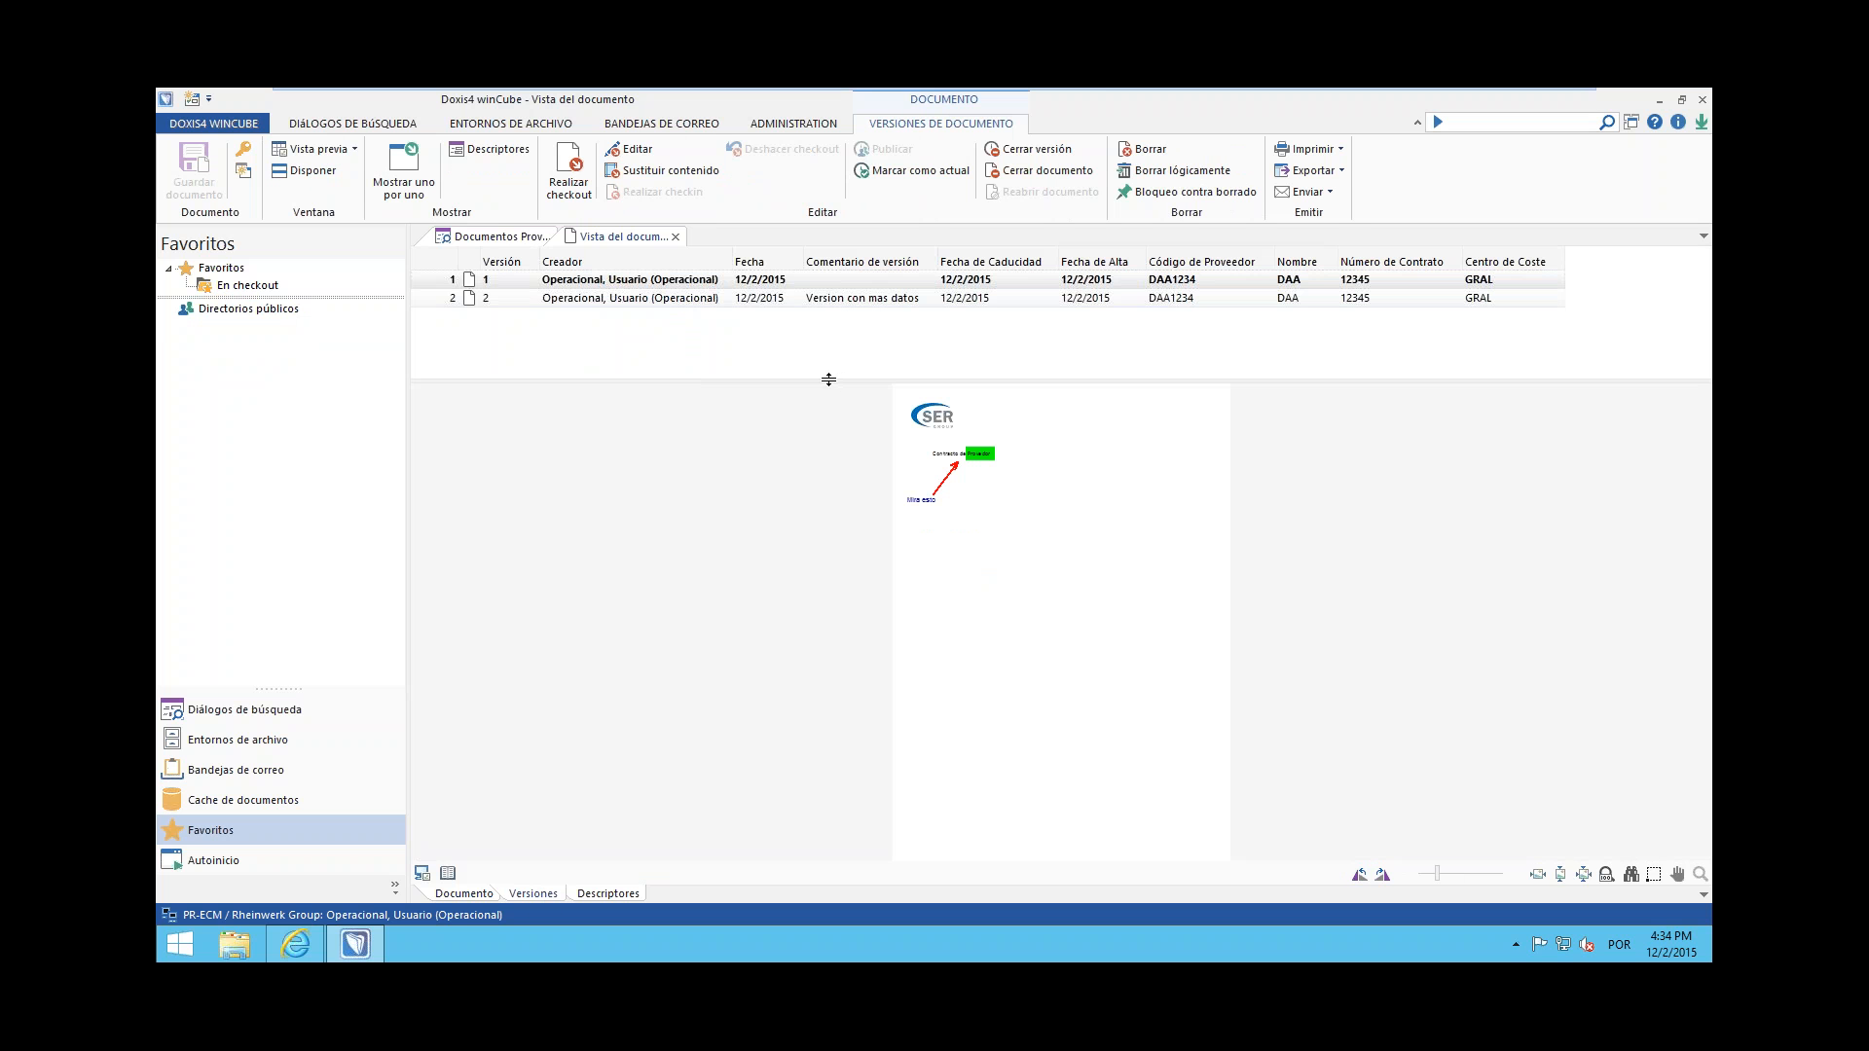
left_click(875, 301)
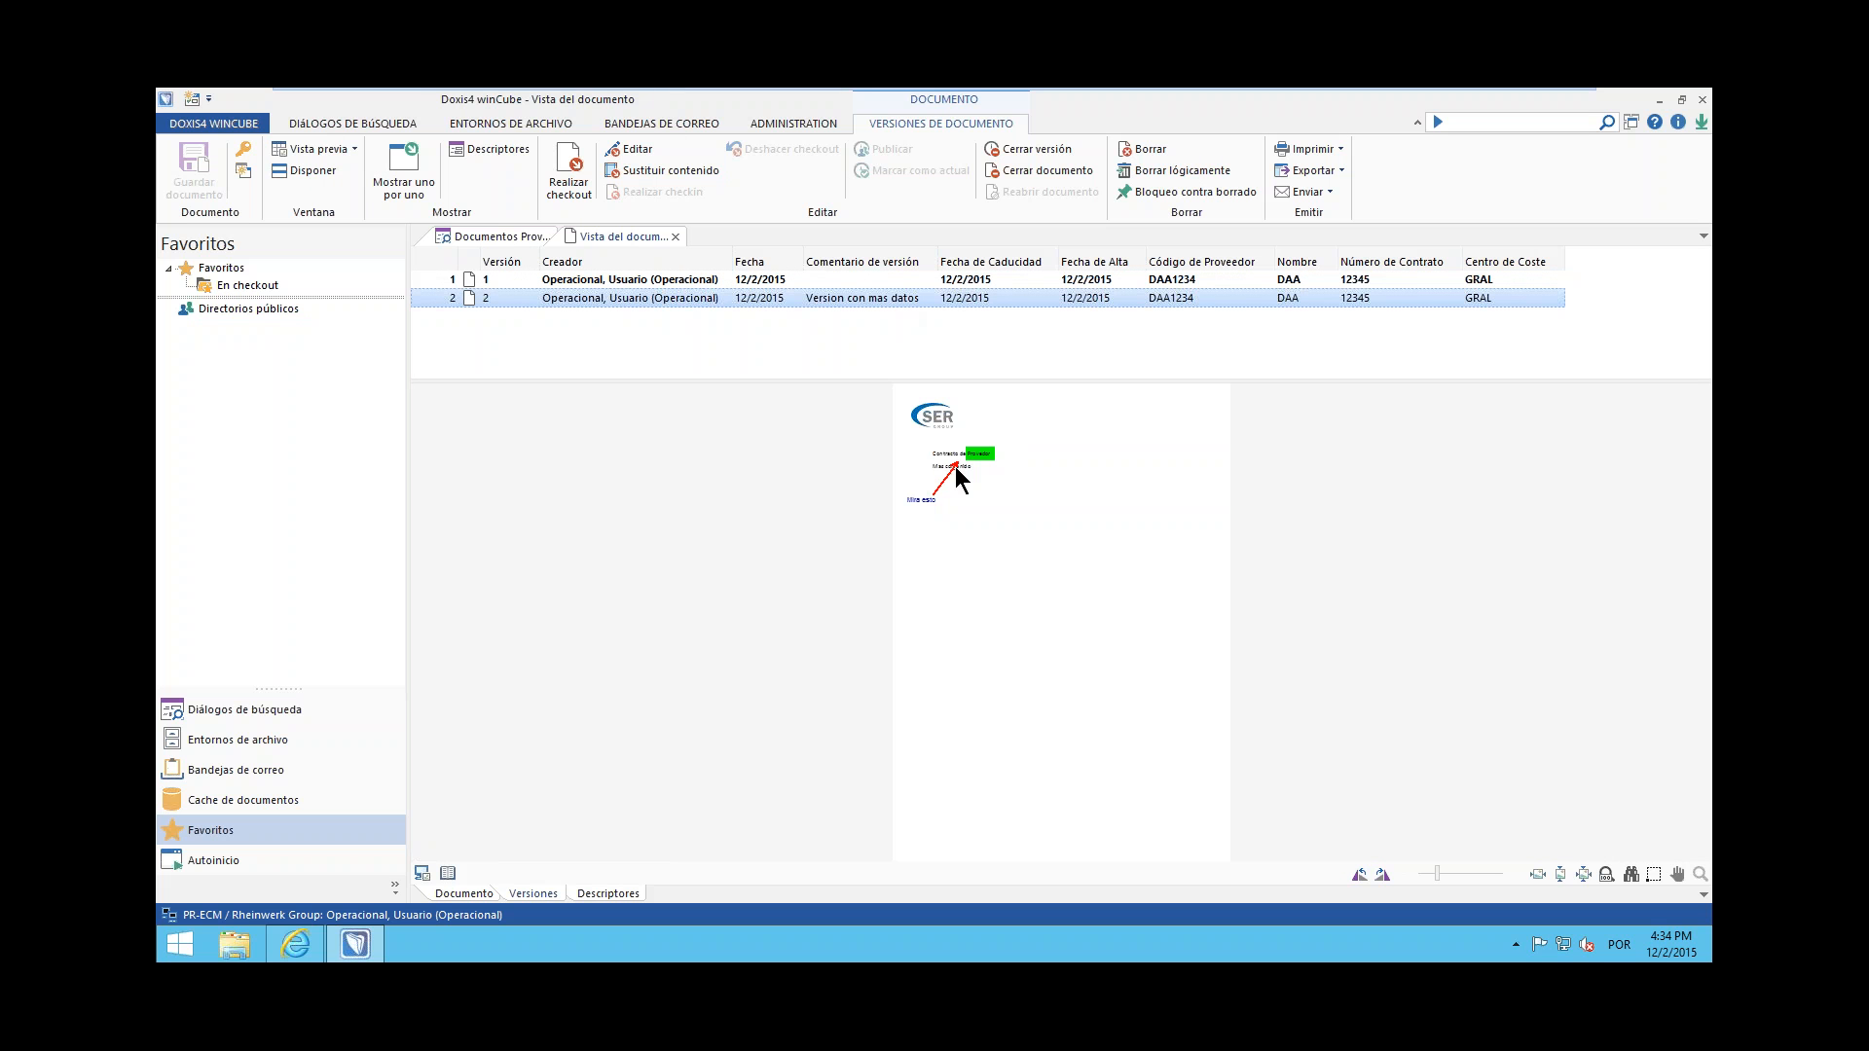
left_click(913, 274)
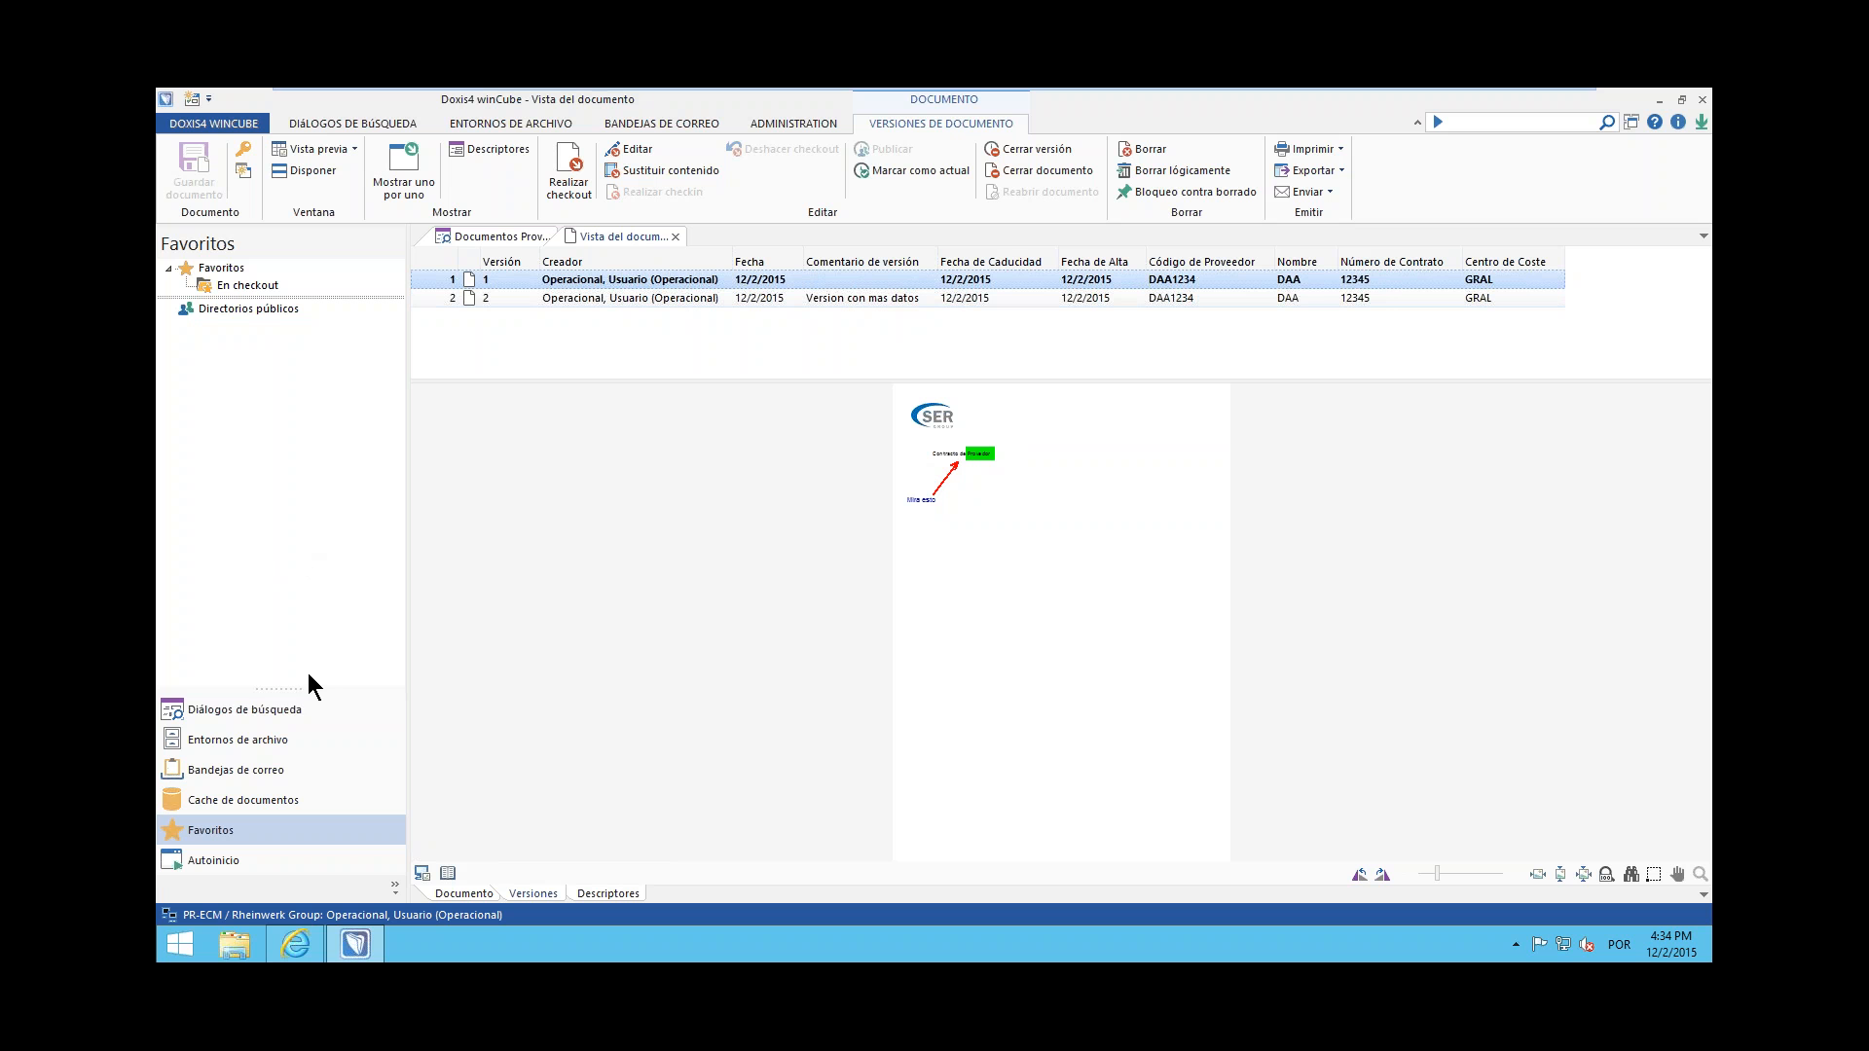
left_click(675, 231)
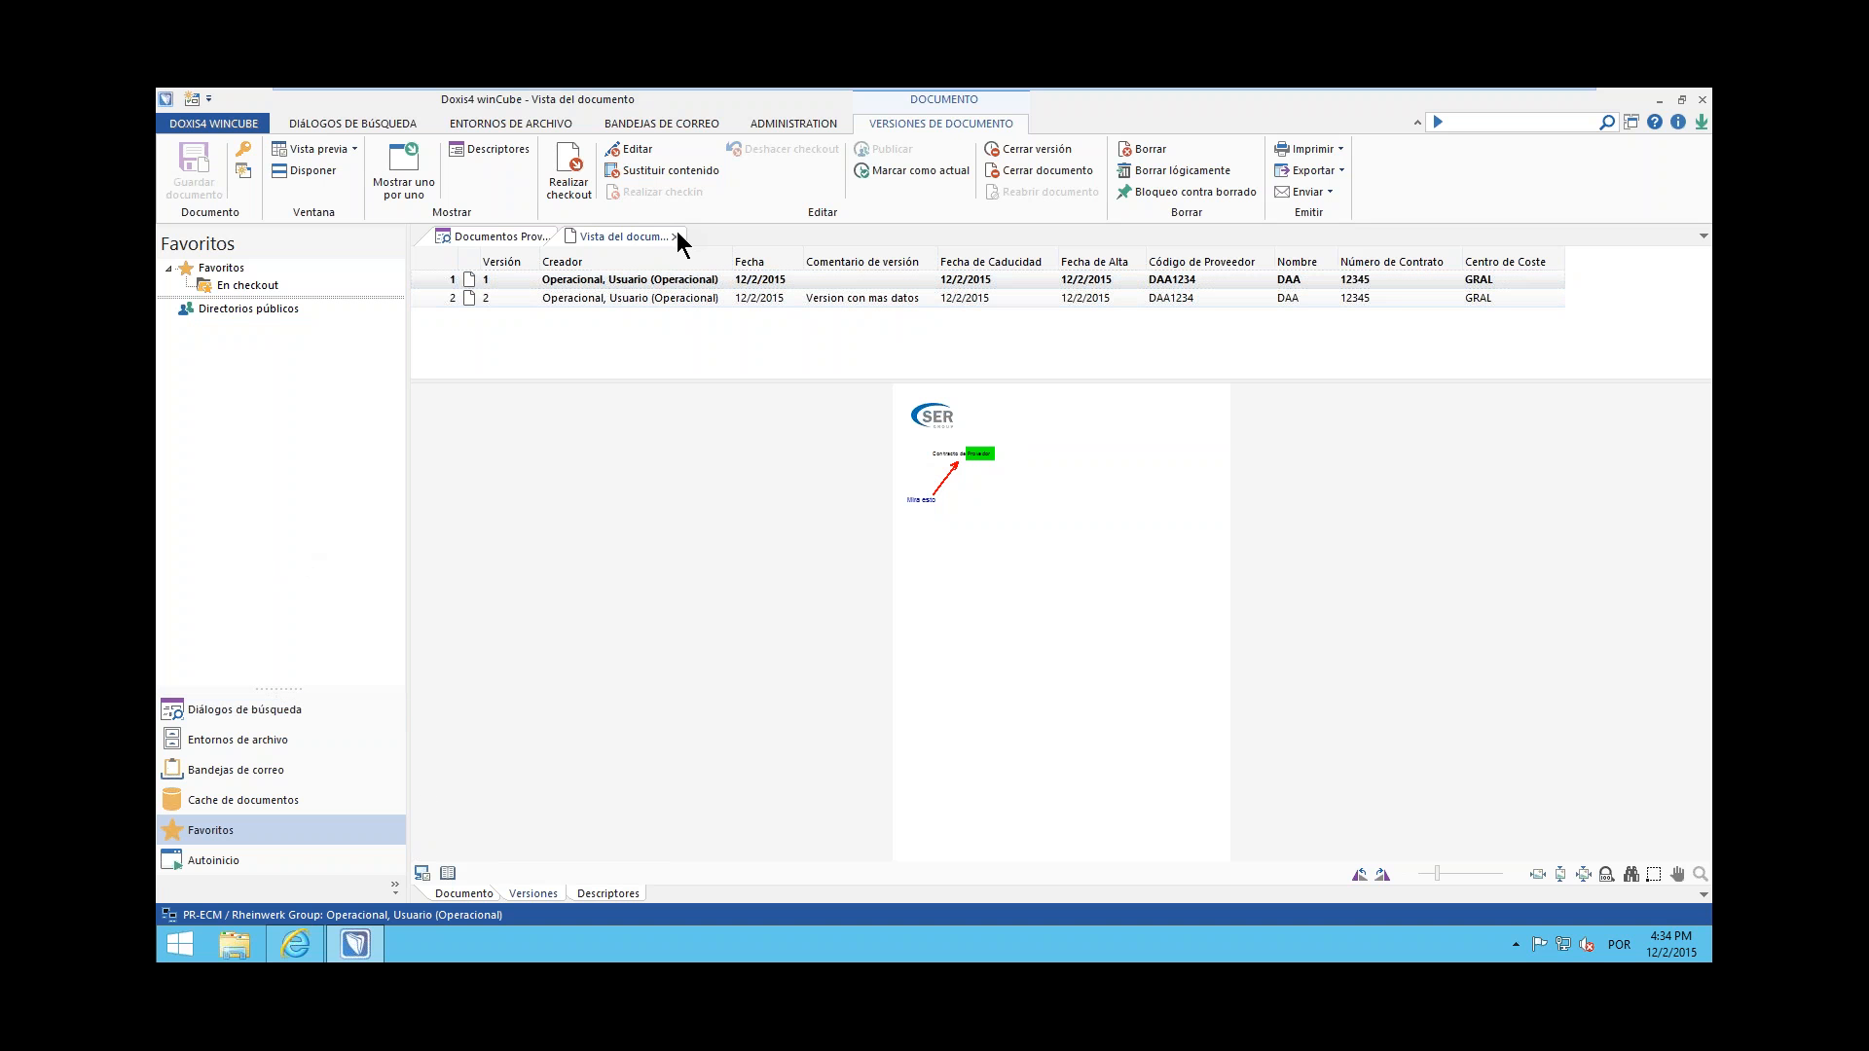
left_click(676, 236)
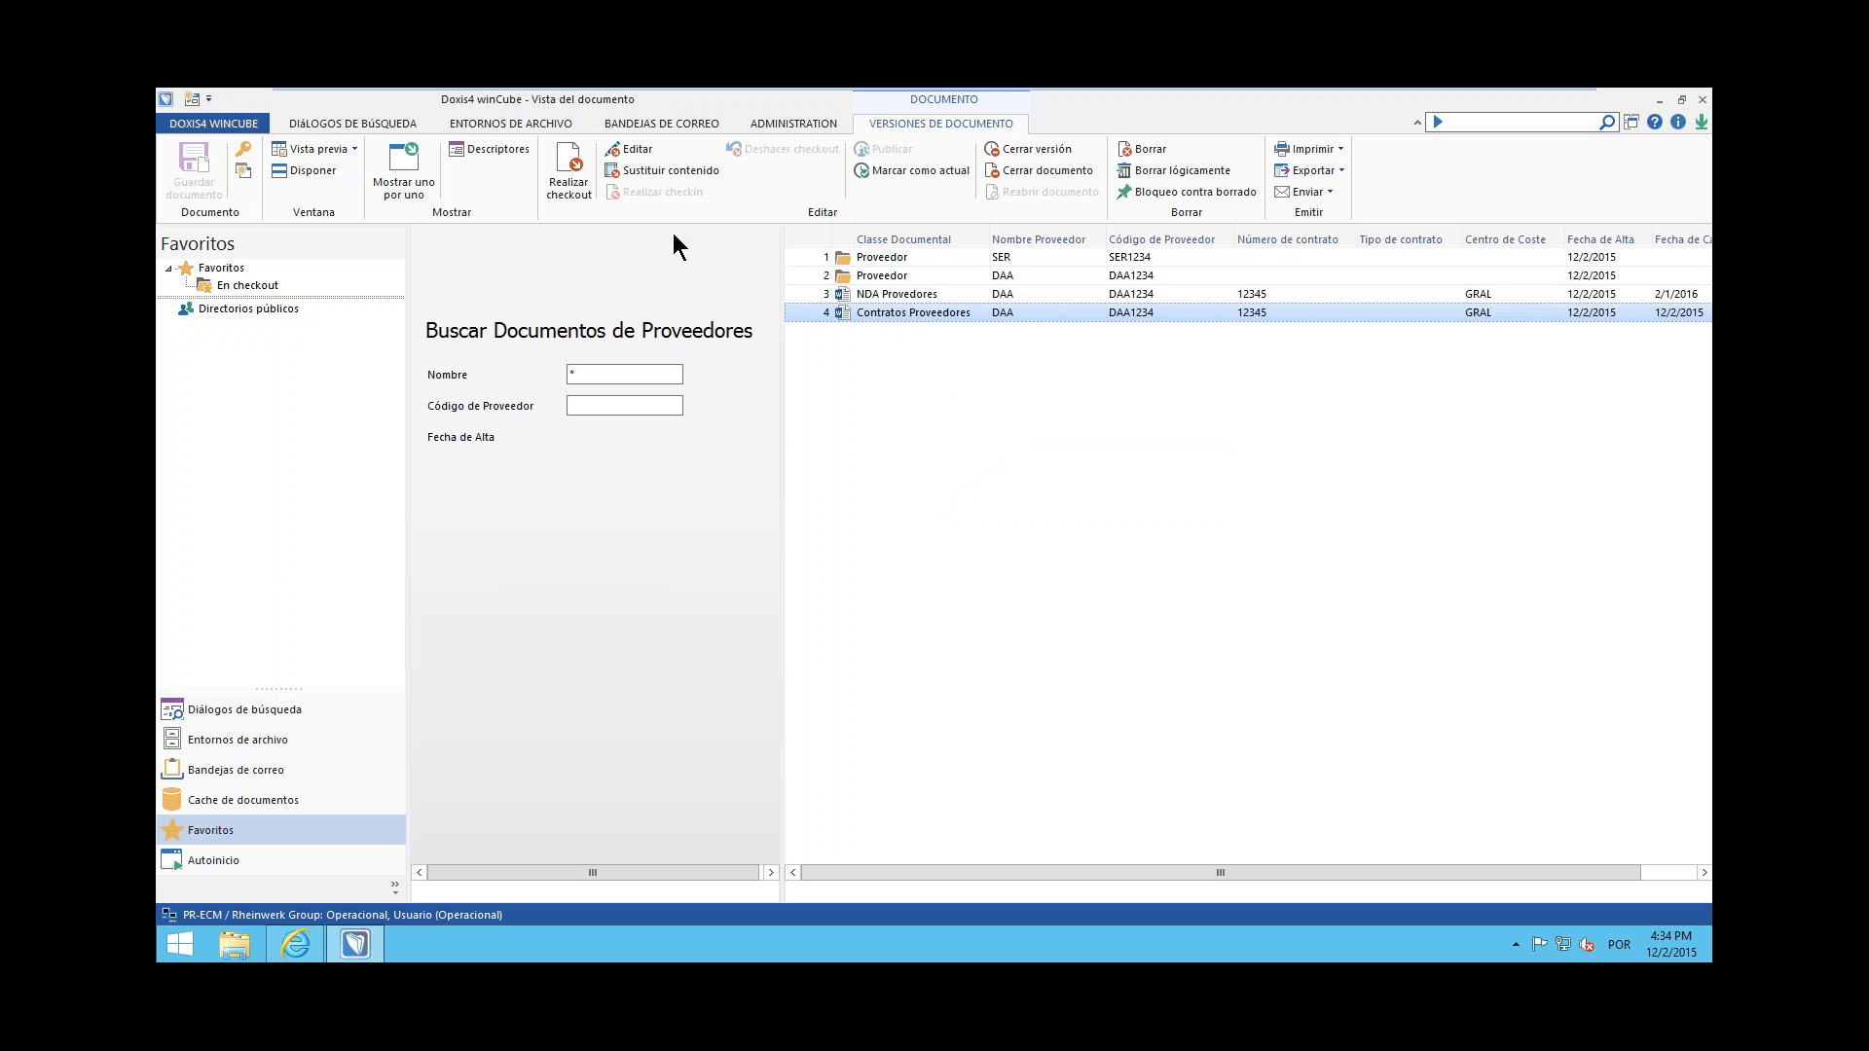
Open the DAA supplier's file from the search results and review the fields on its cover form
left_click(888, 277)
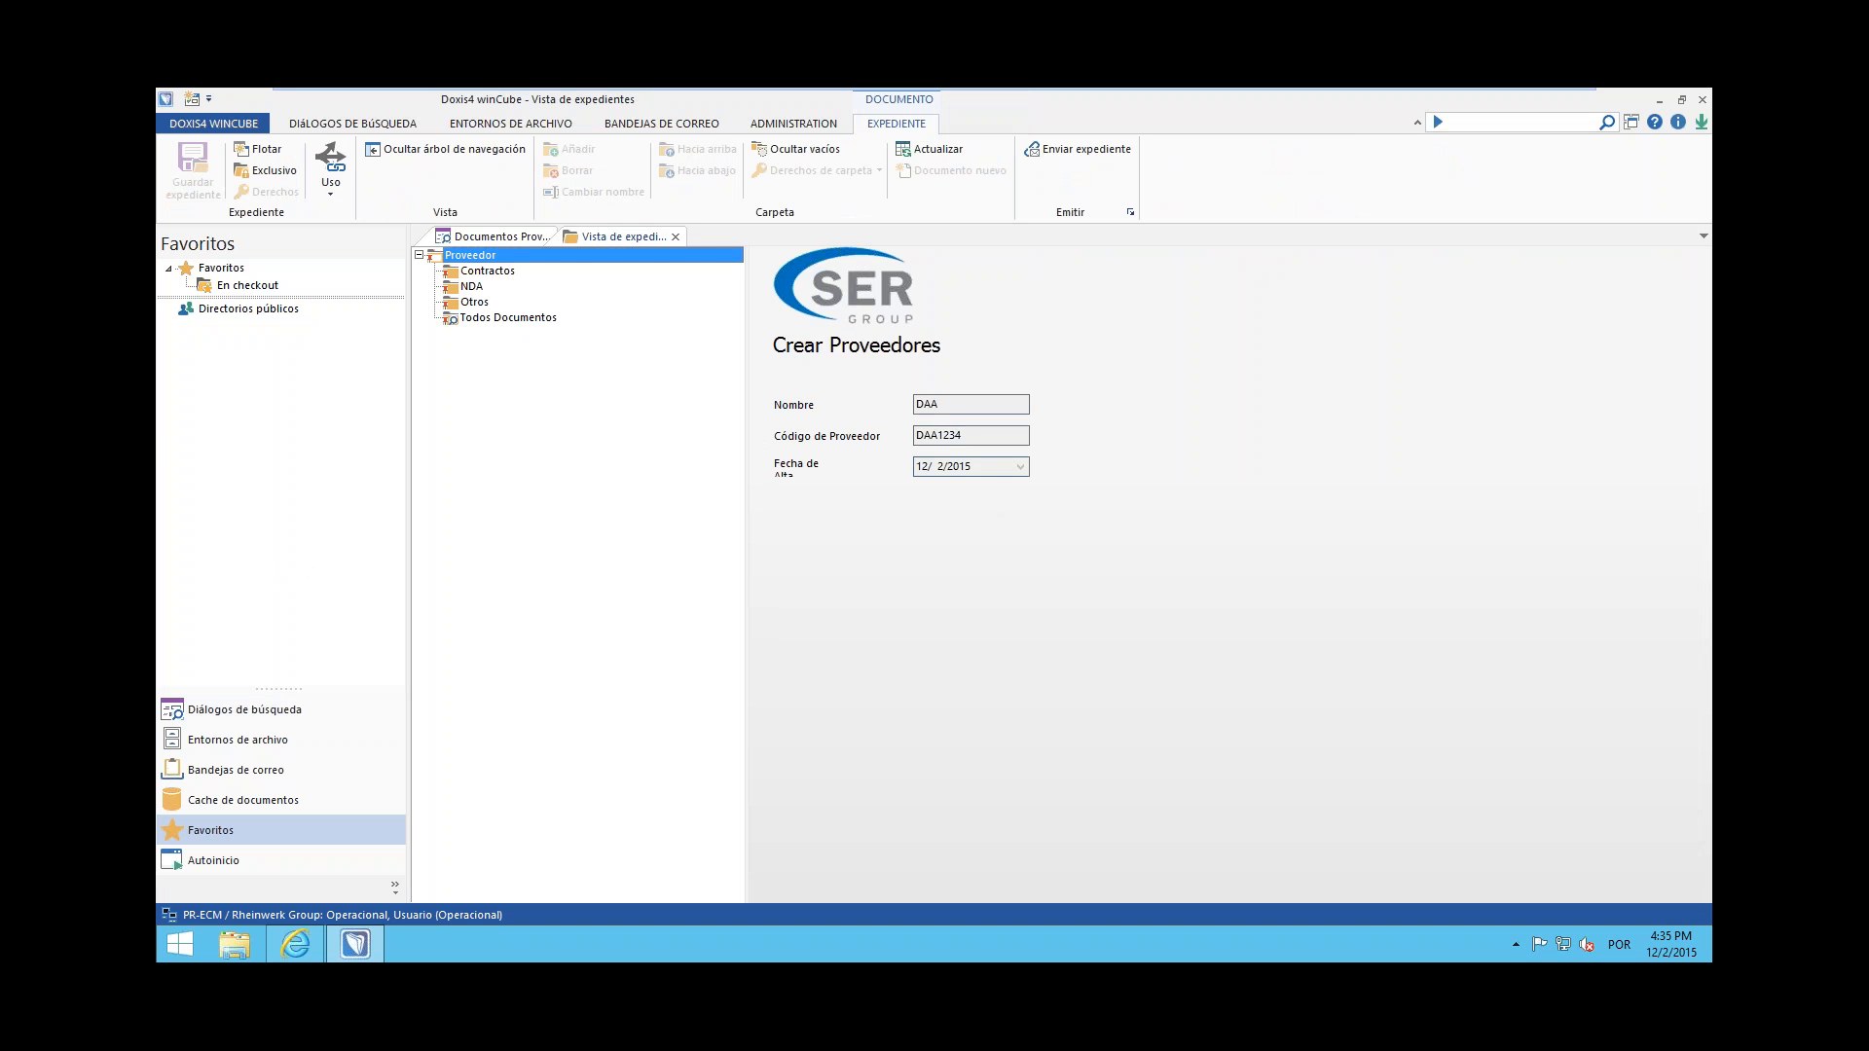
left_click(954, 404)
left_click_drag(903, 402, 717, 491)
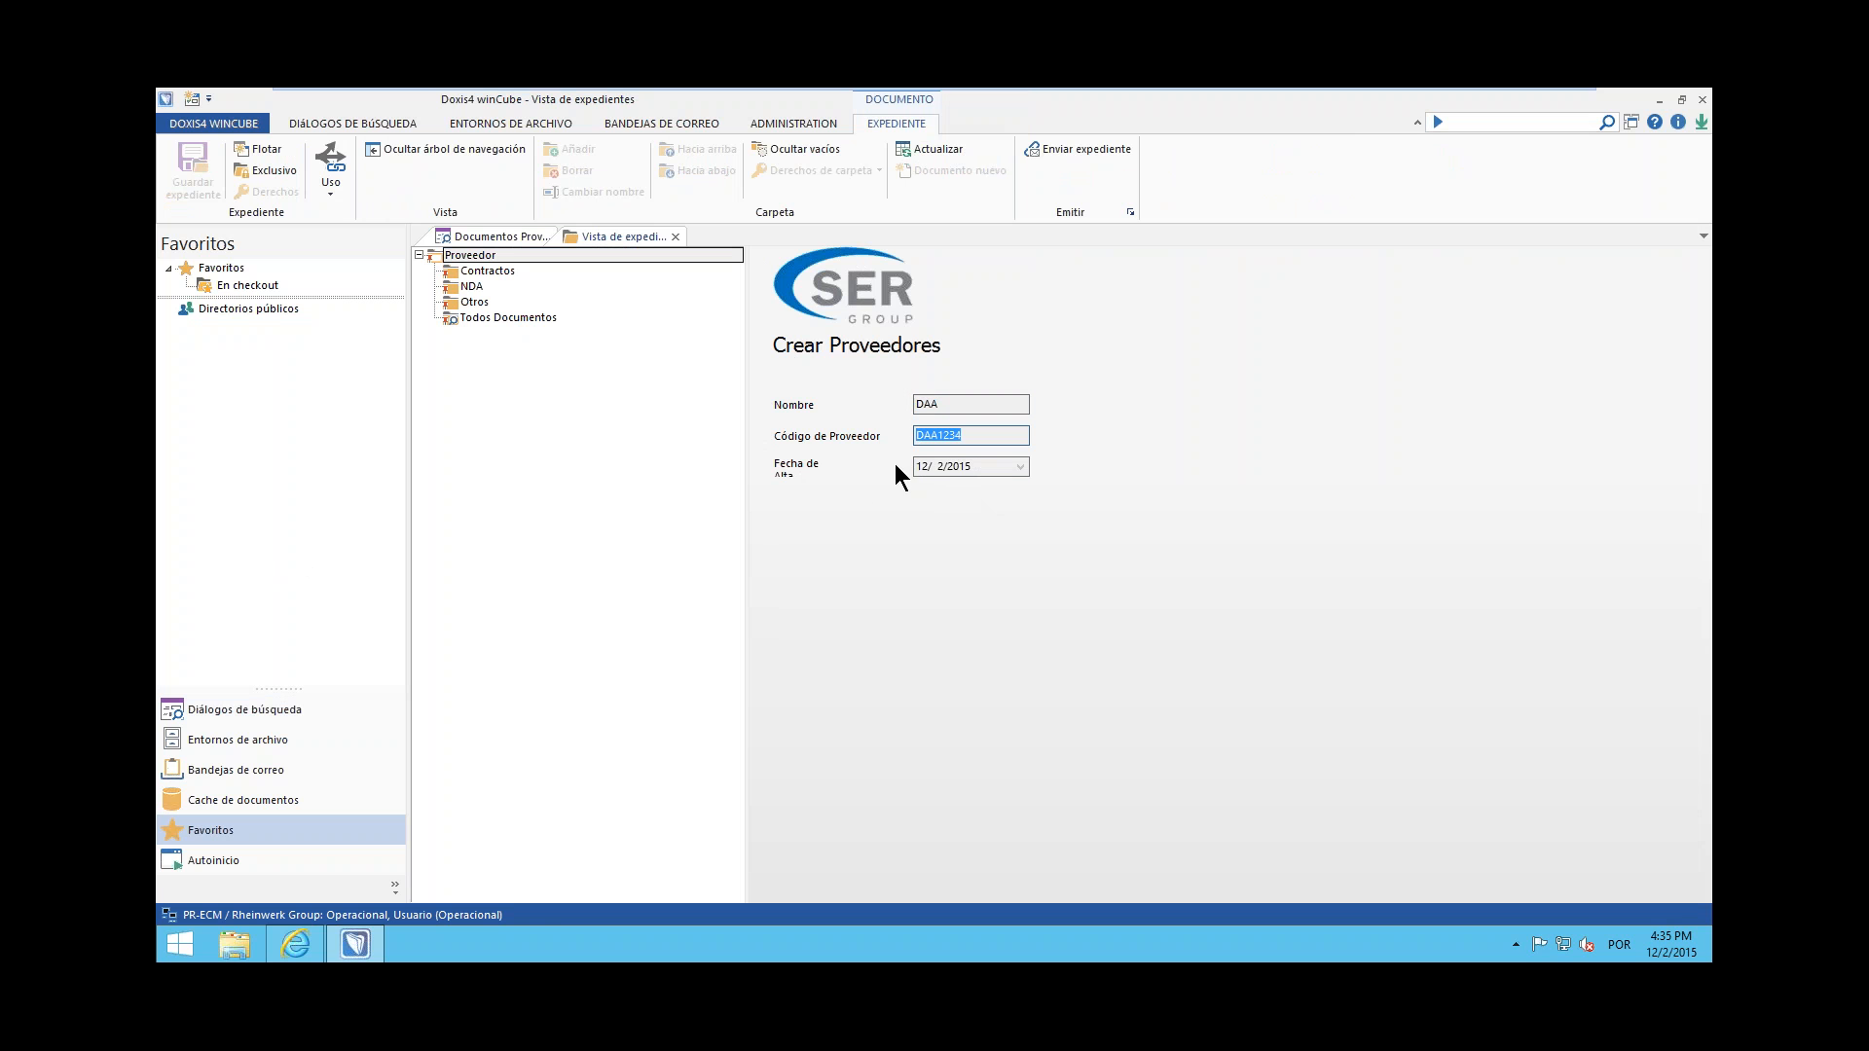
View the contents of the supplier file's Contractos, NDA, Otros and Todos Documentos folders
left_click(481, 270)
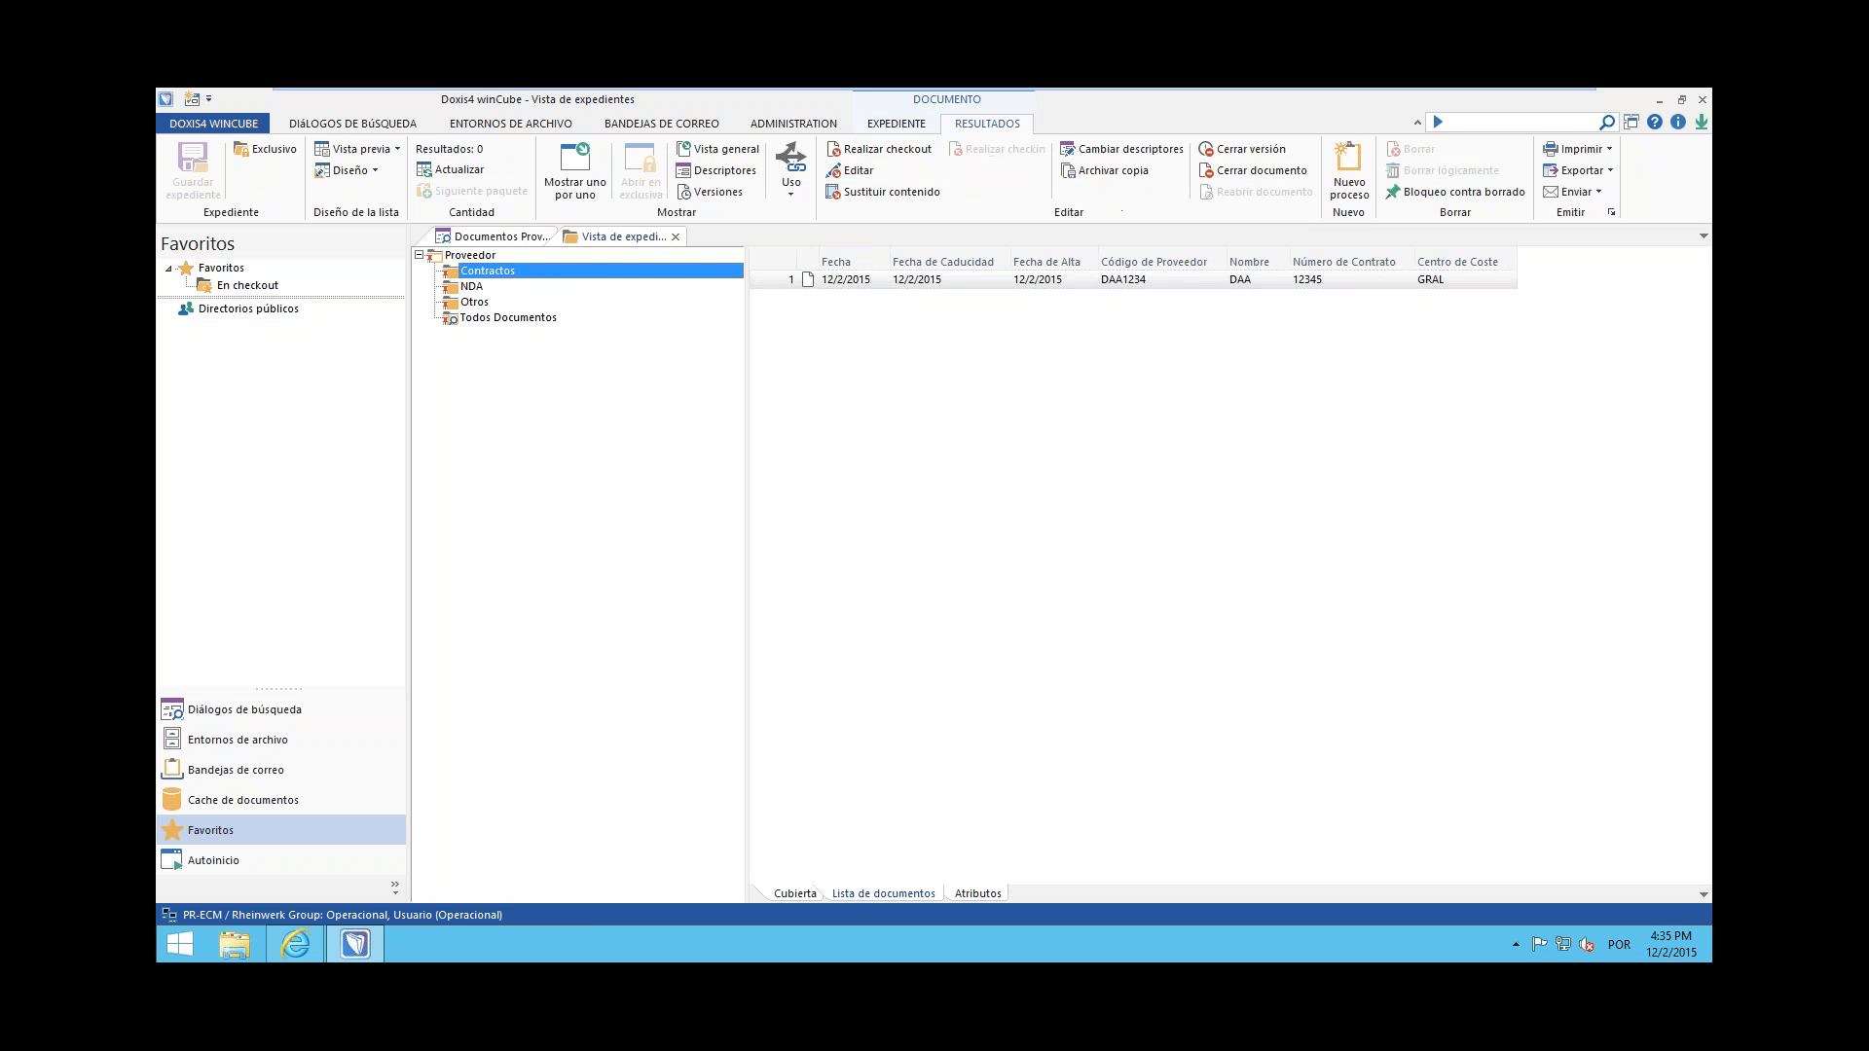
left_click(476, 289)
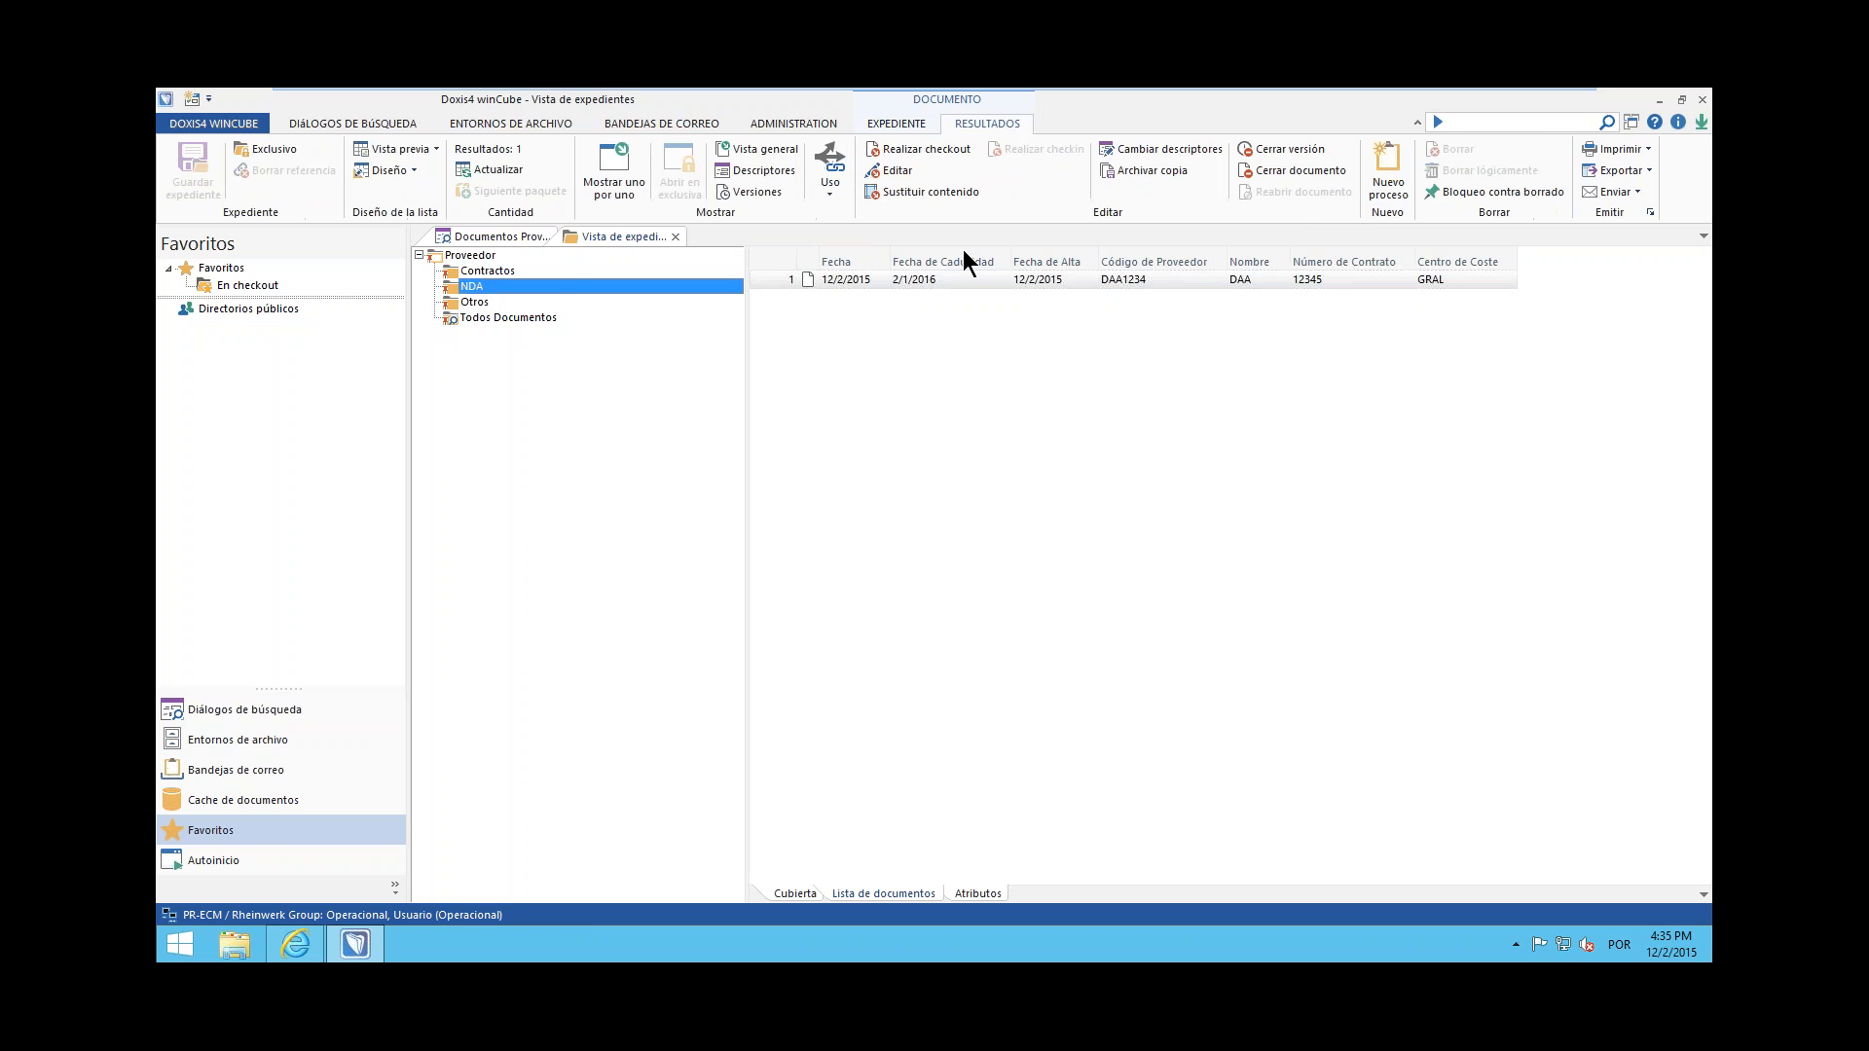
left_click(487, 301)
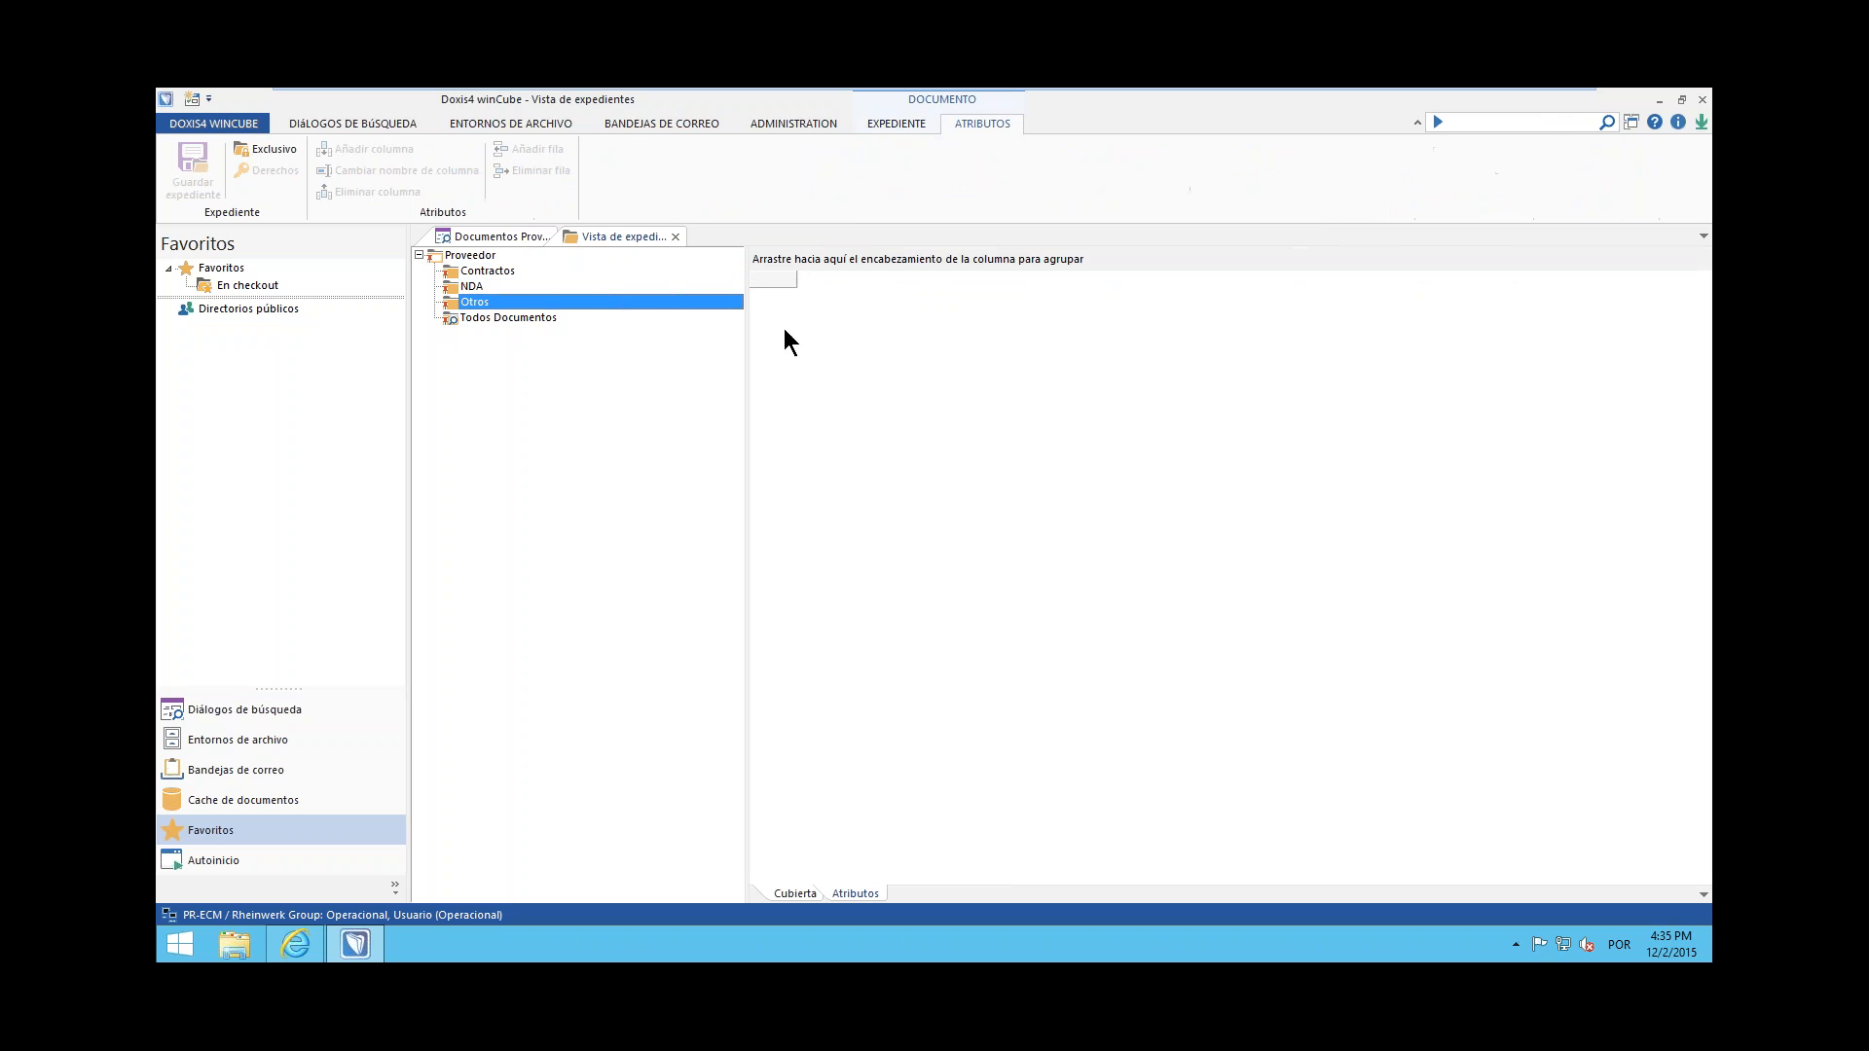
left_click(522, 321)
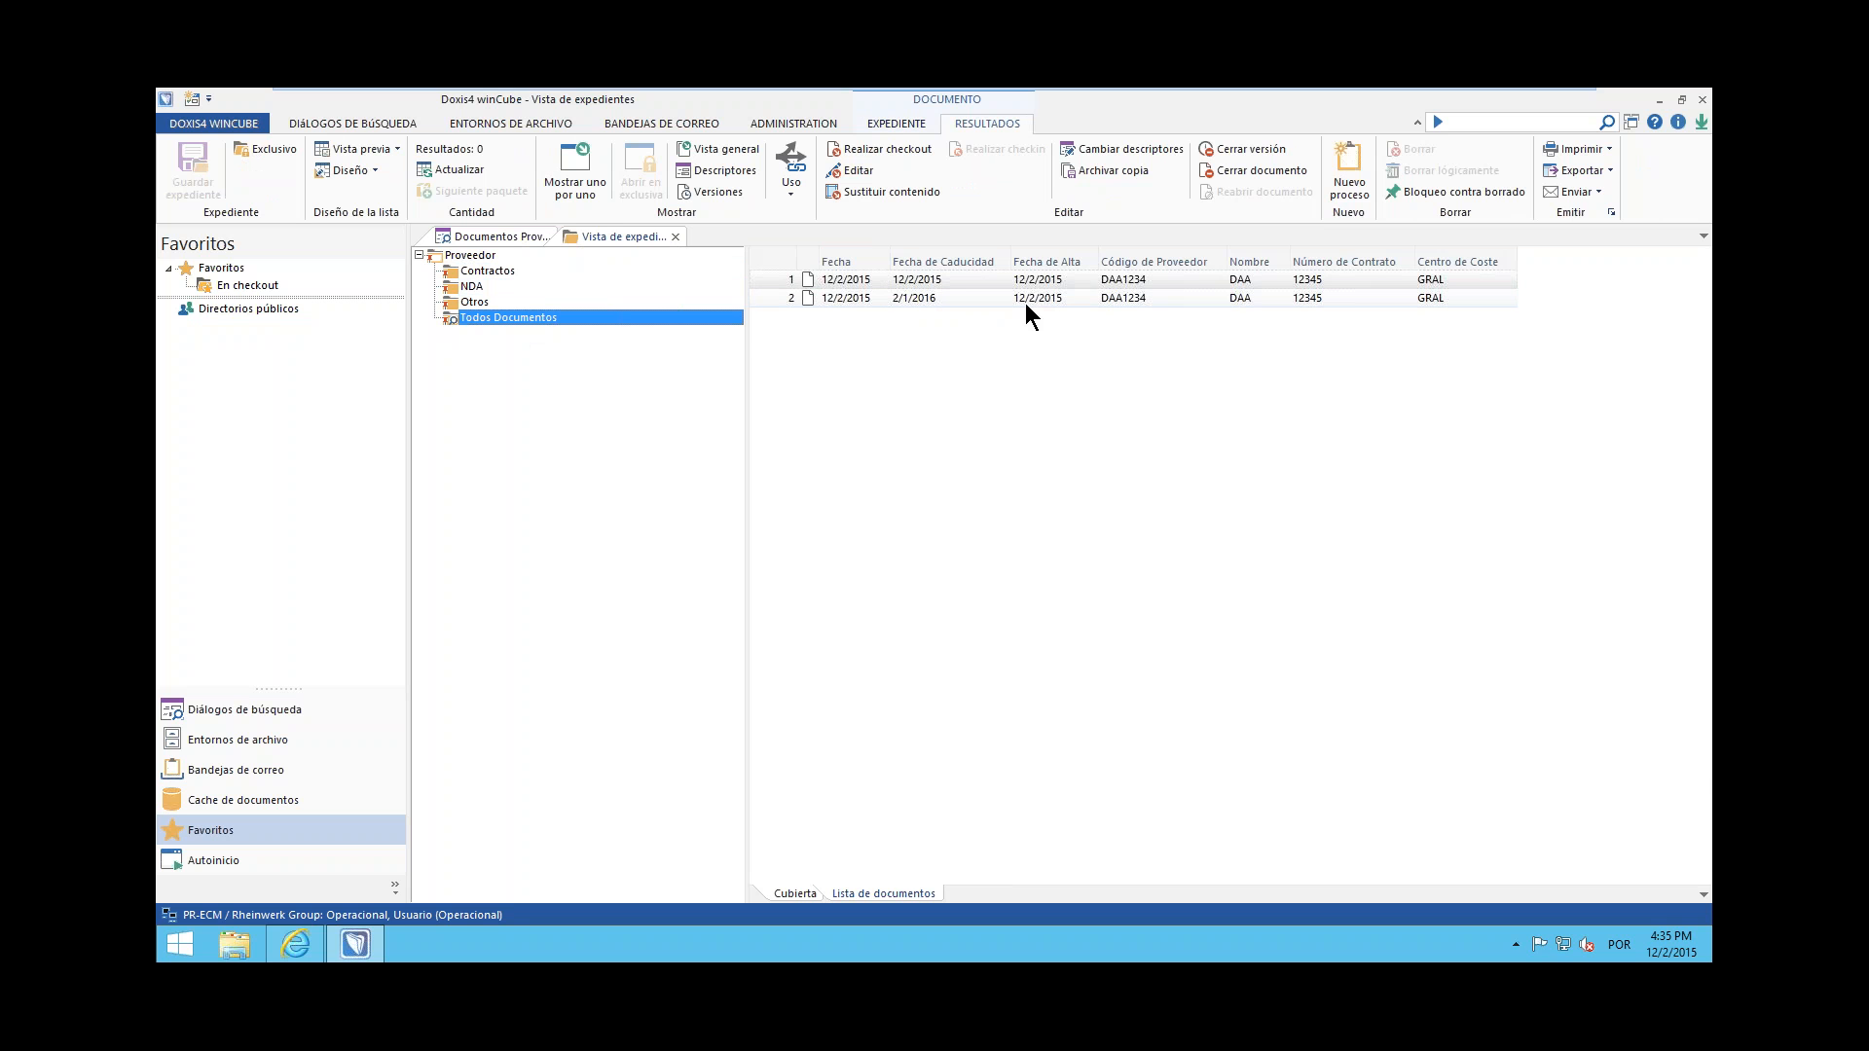
Open and close each of the two documents listed in the Todos Documentos folder
double_click(1035, 281)
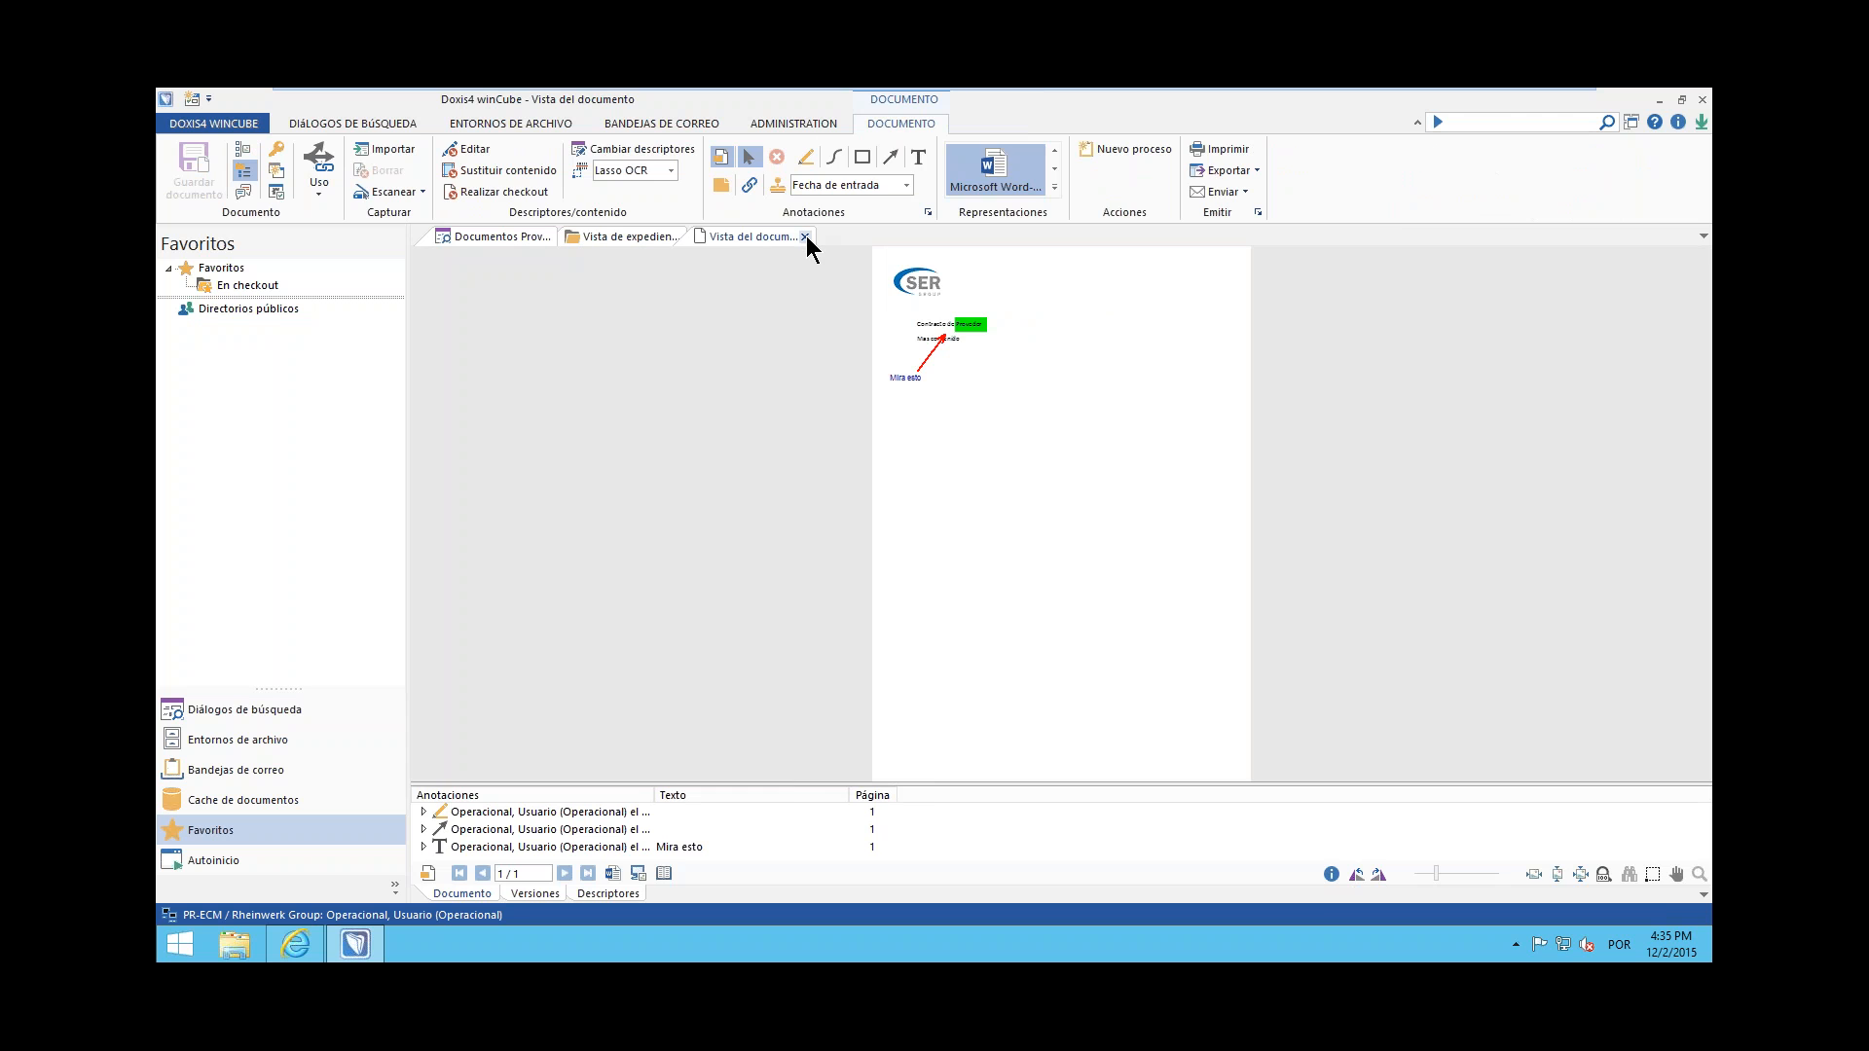
left_click(805, 237)
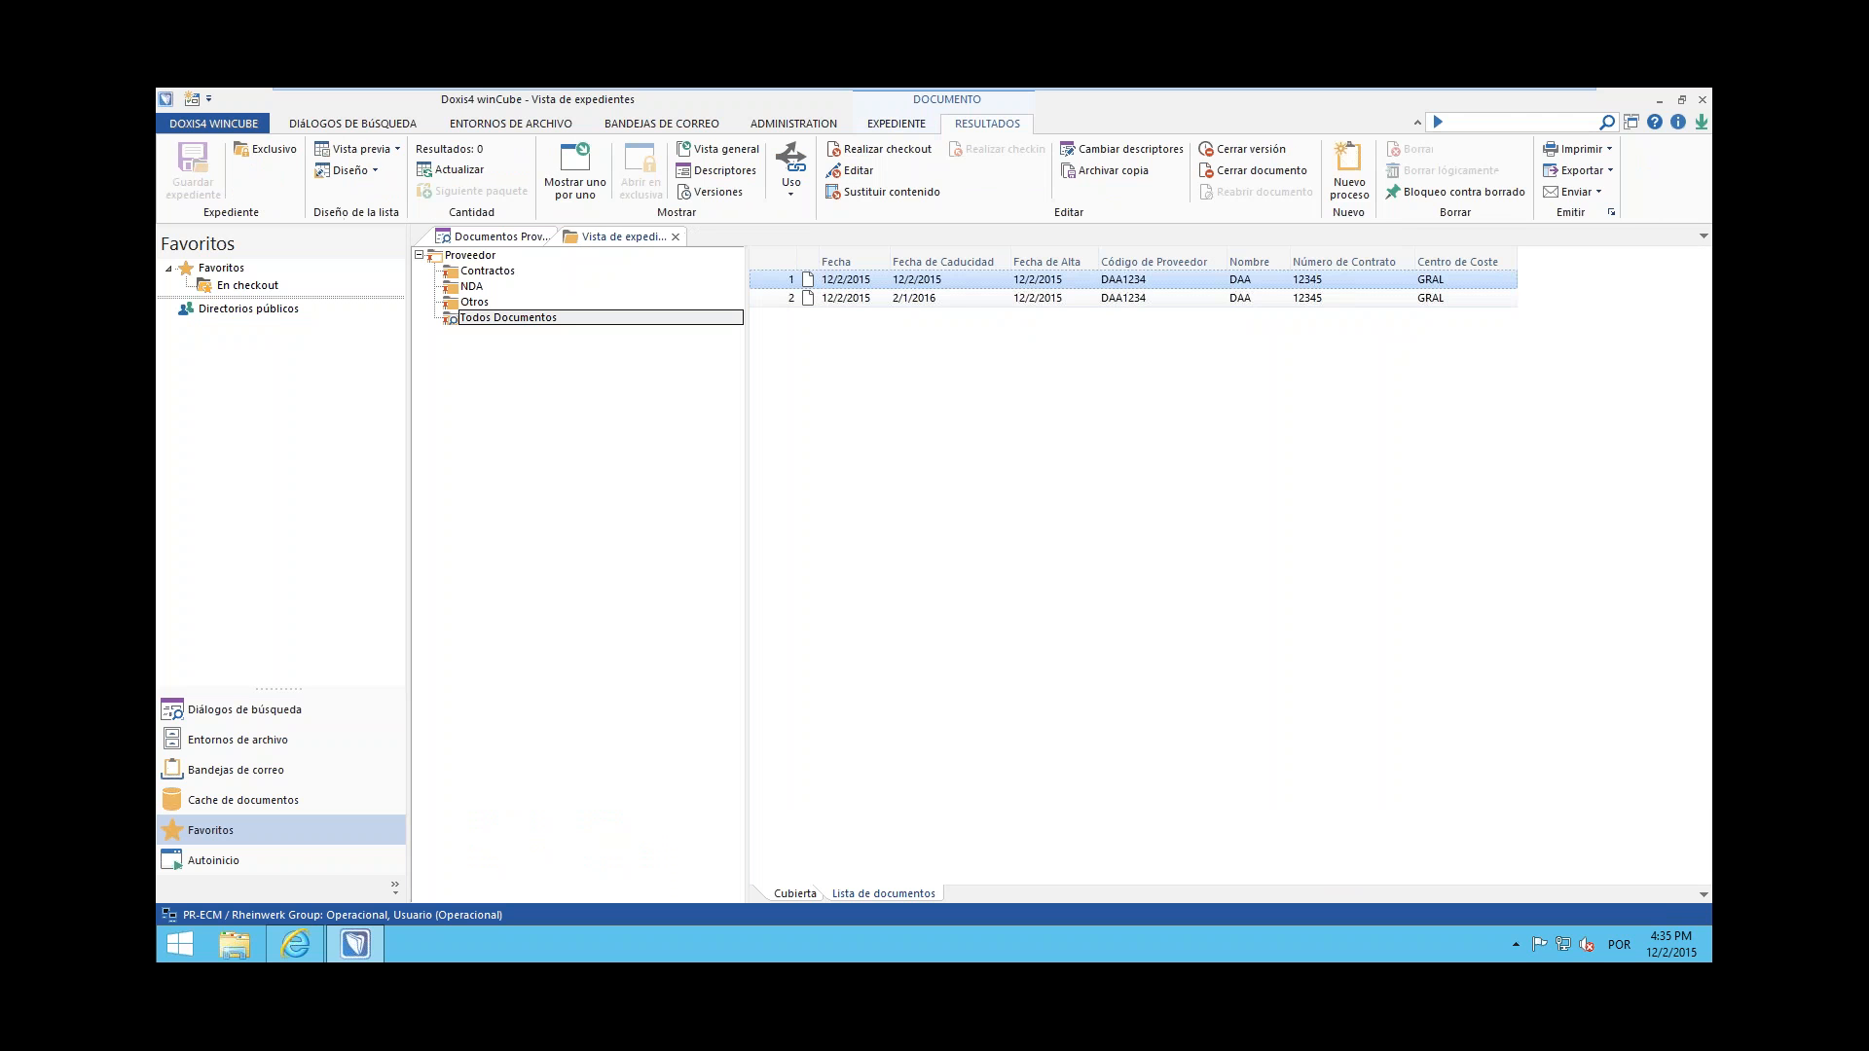
double_click(949, 298)
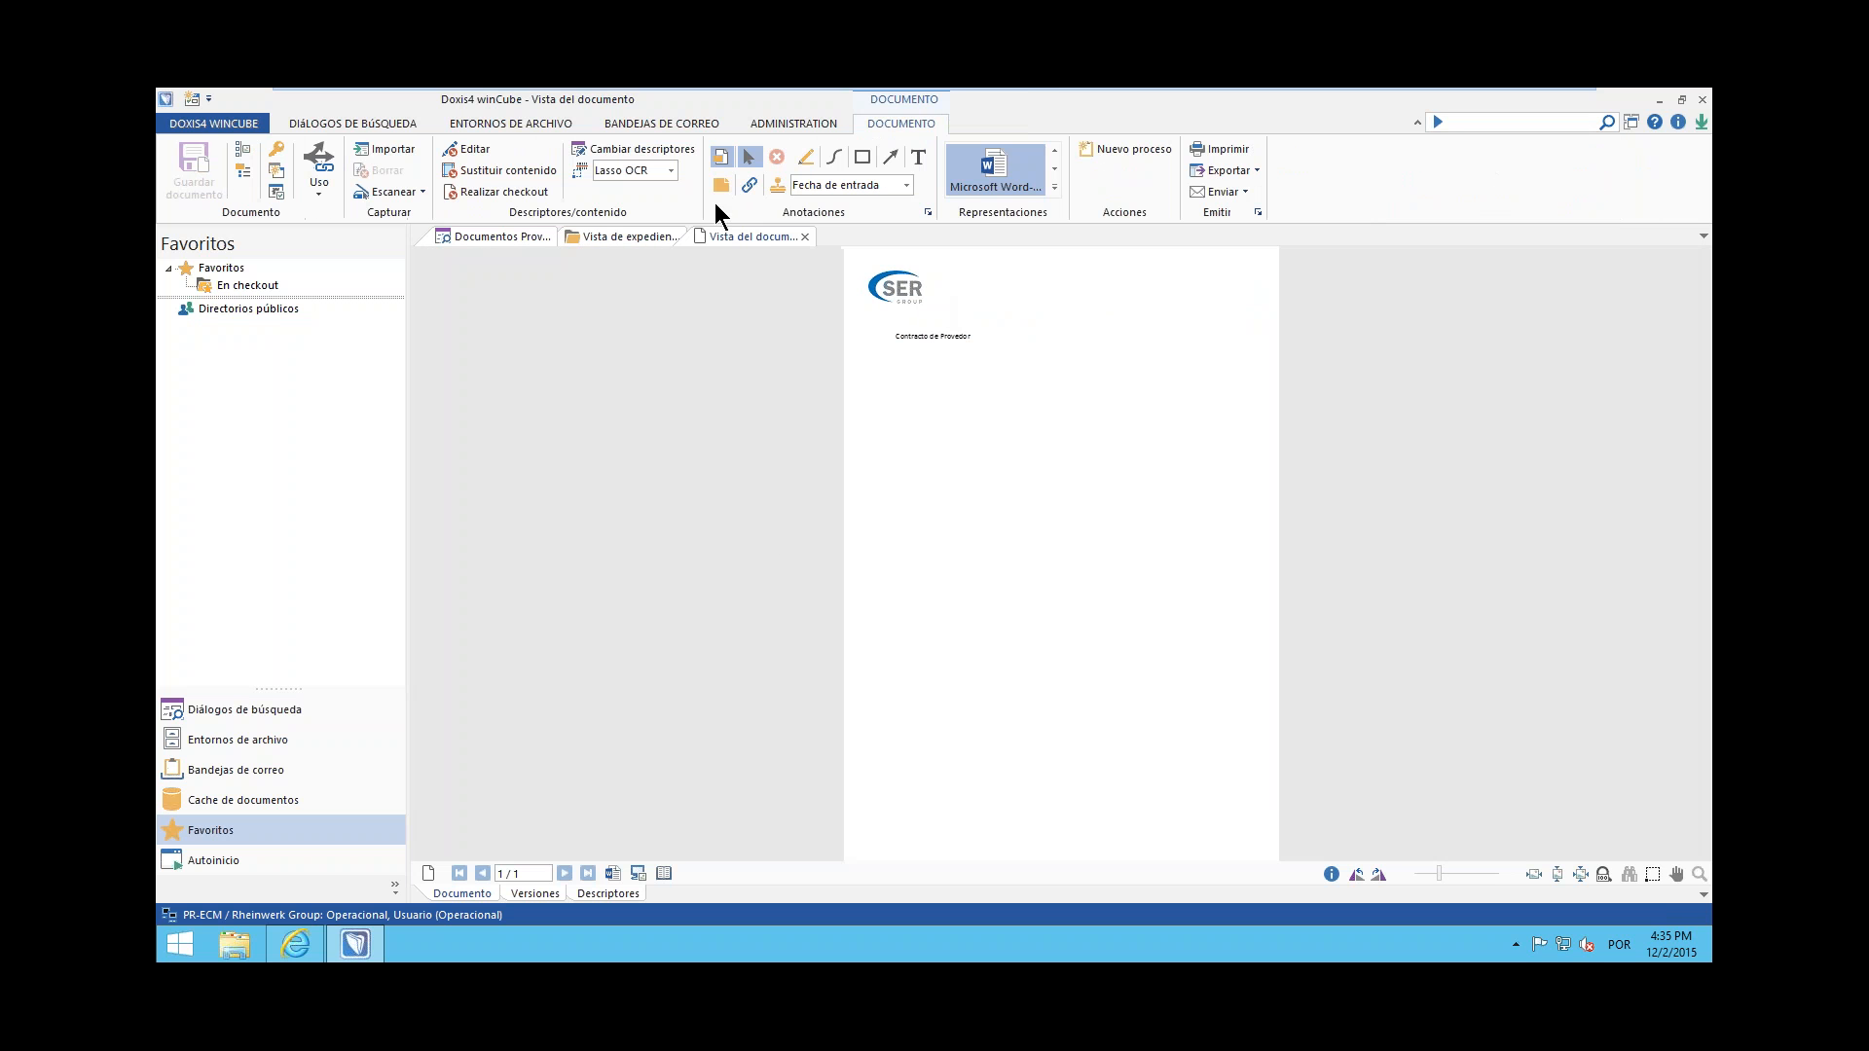
left_click(805, 237)
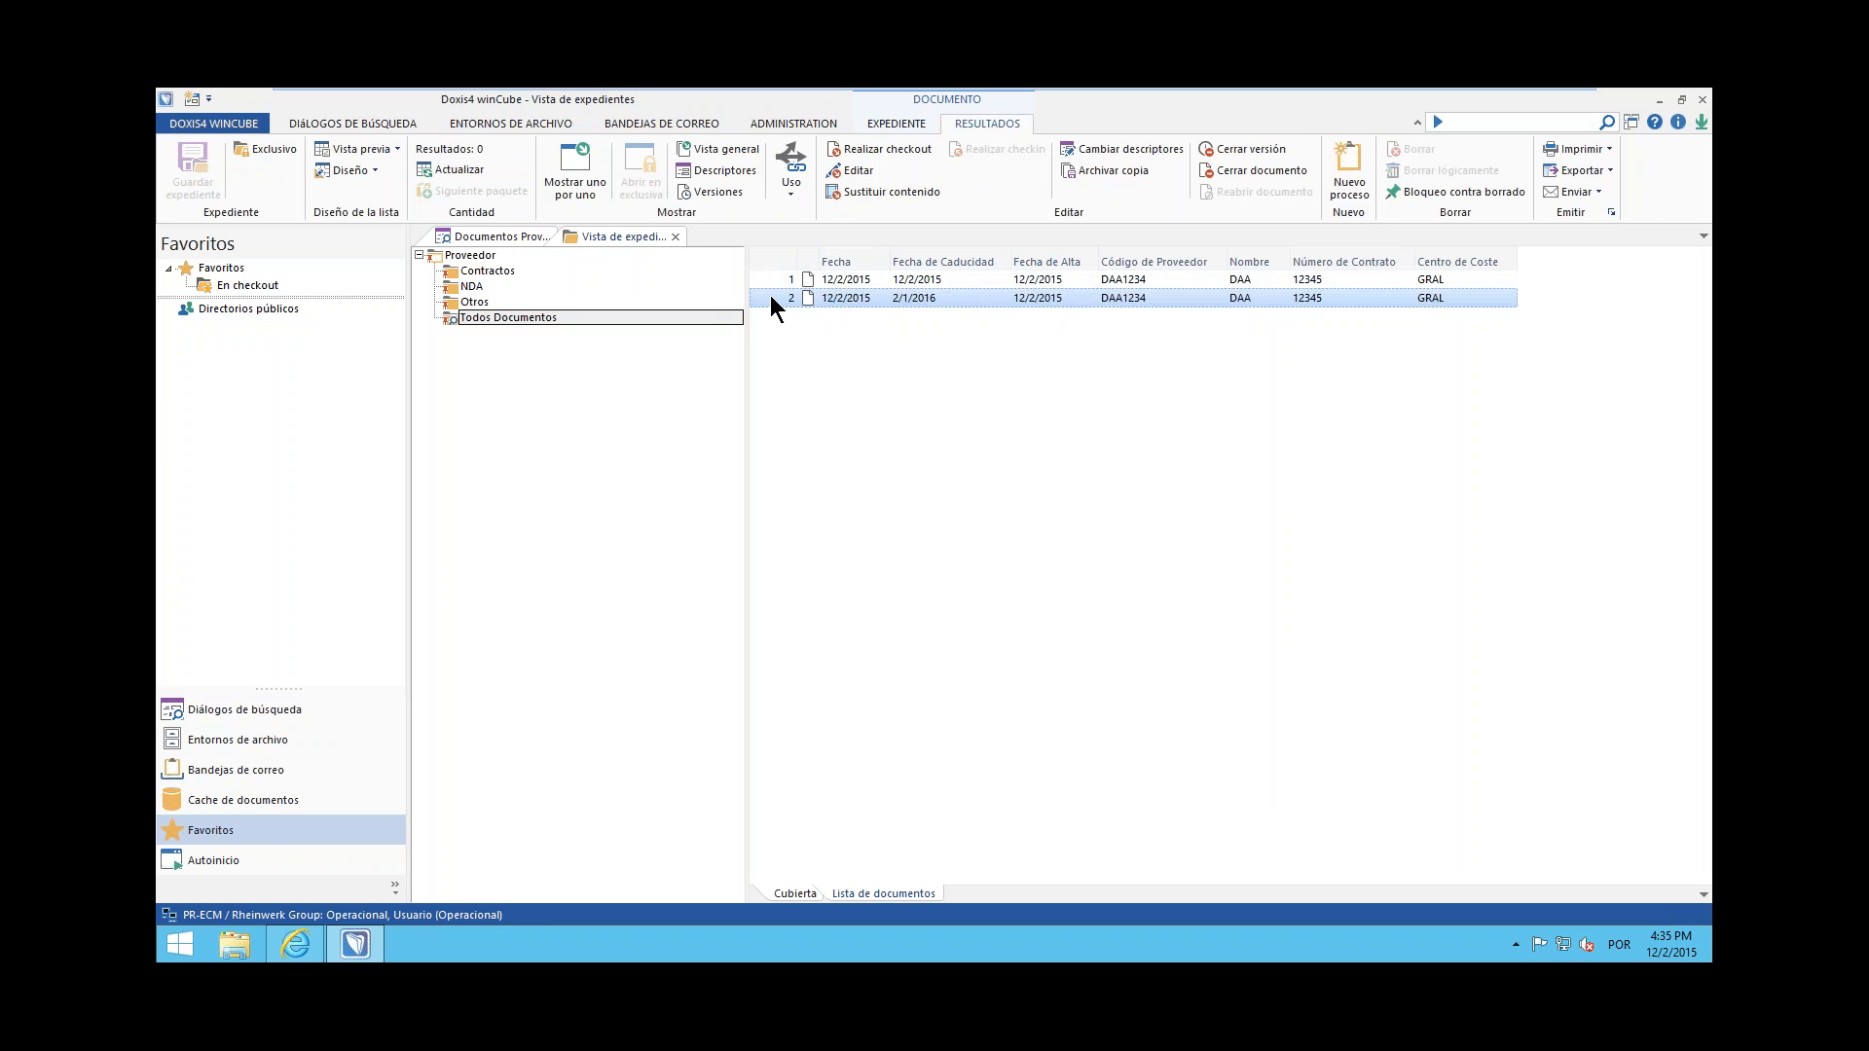
Start a new document of class Actas in the Otros folder, using the Contratación archive environment
left_click(463, 296)
right_click(467, 297)
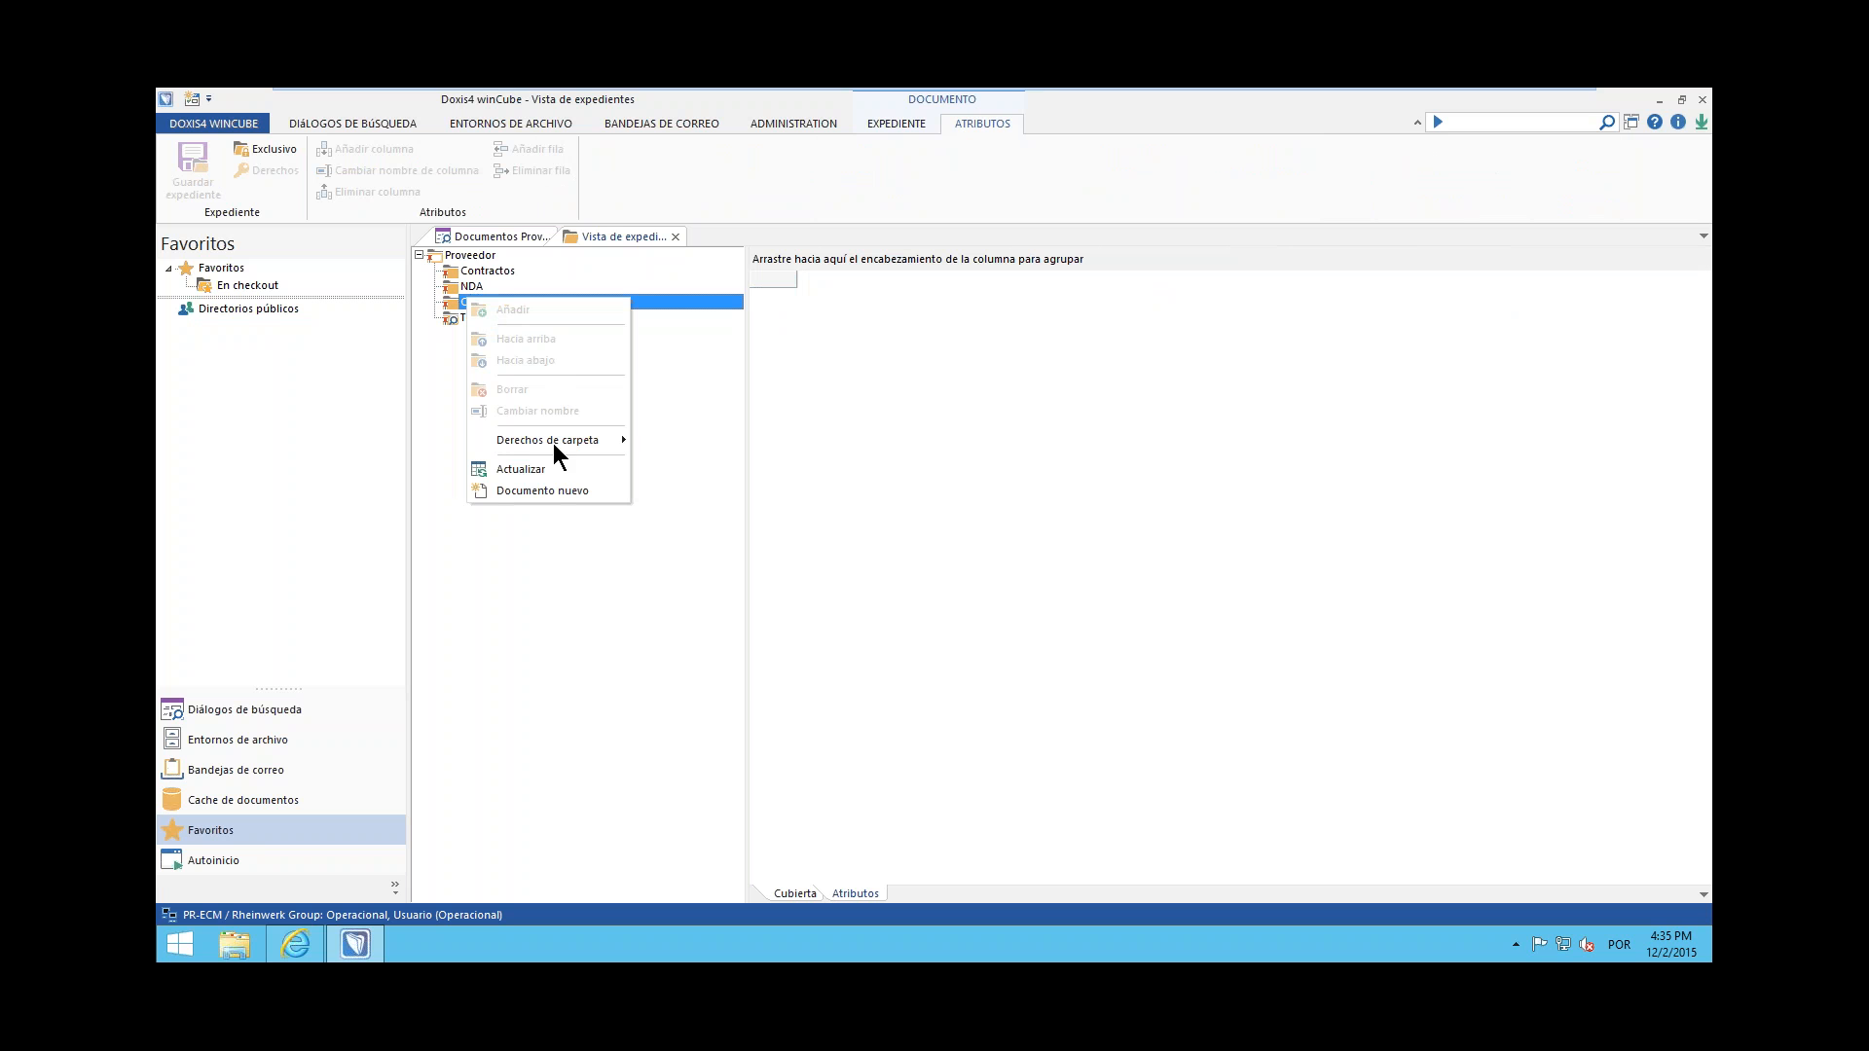
left_click(561, 490)
left_click_drag(912, 326, 1013, 304)
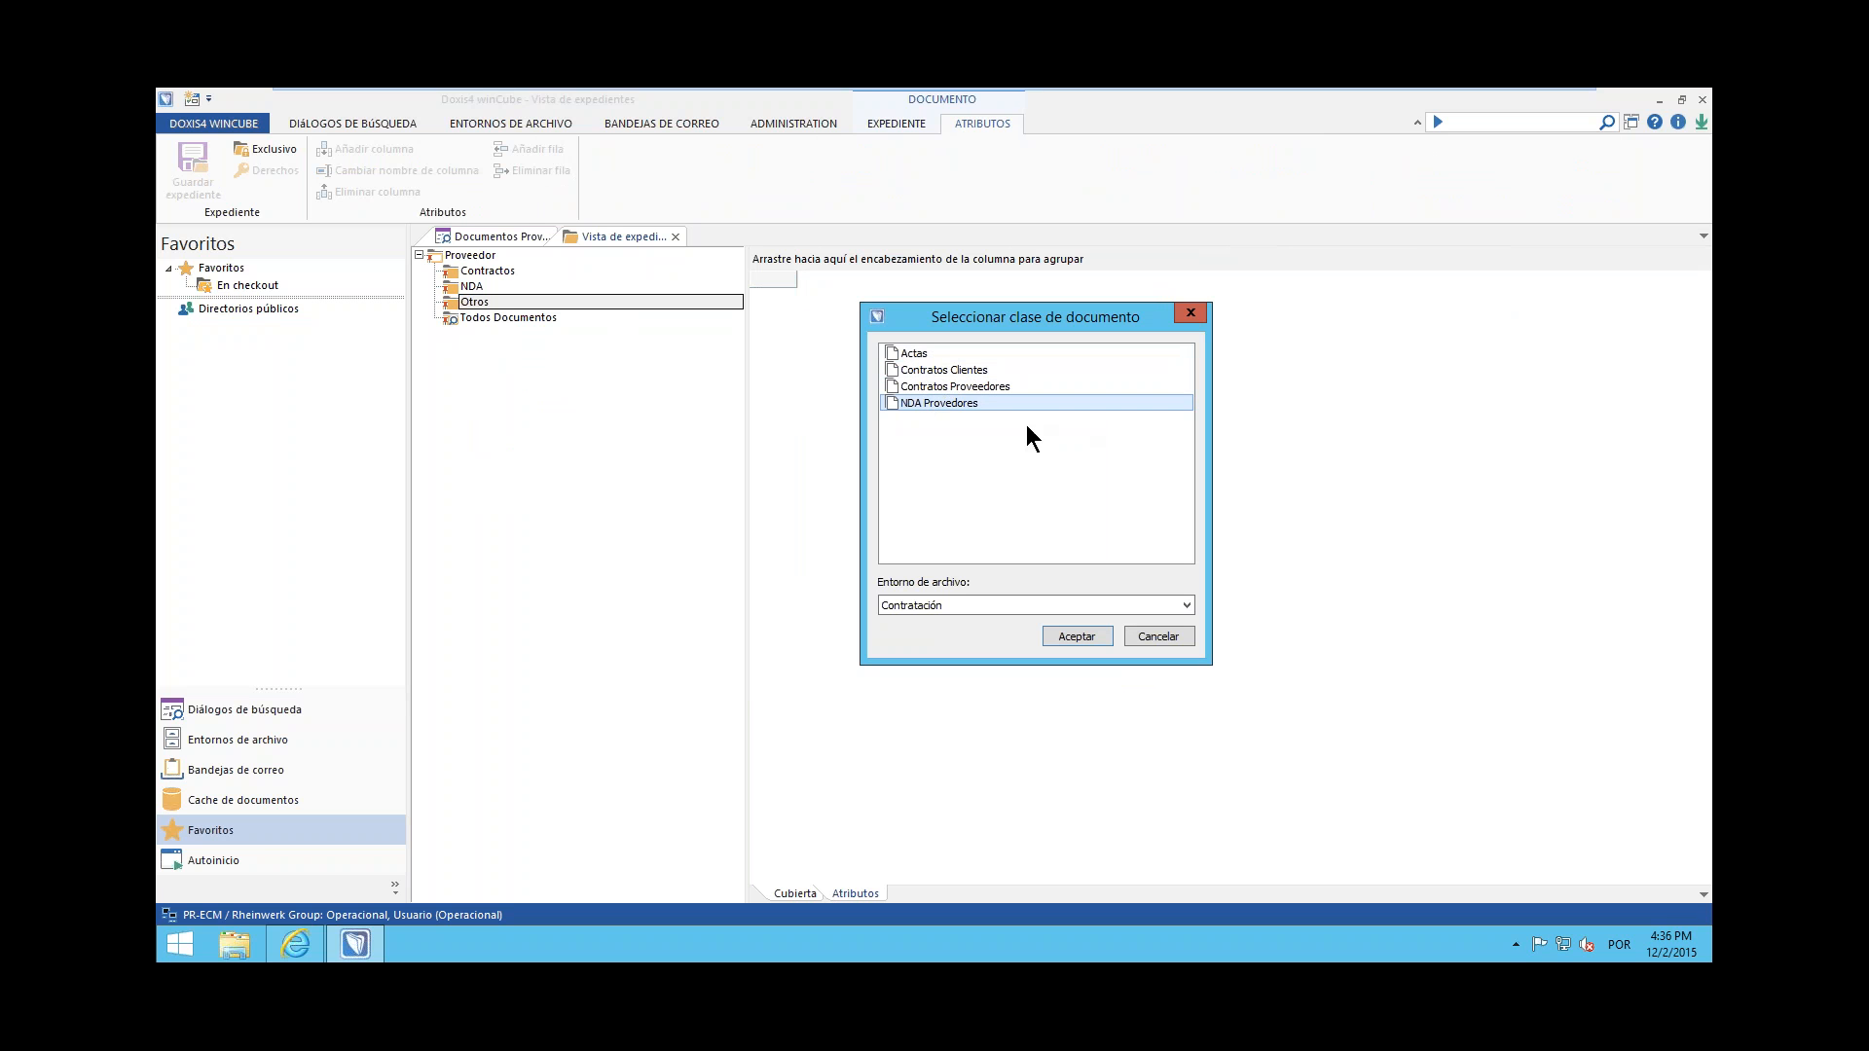
left_click(926, 352)
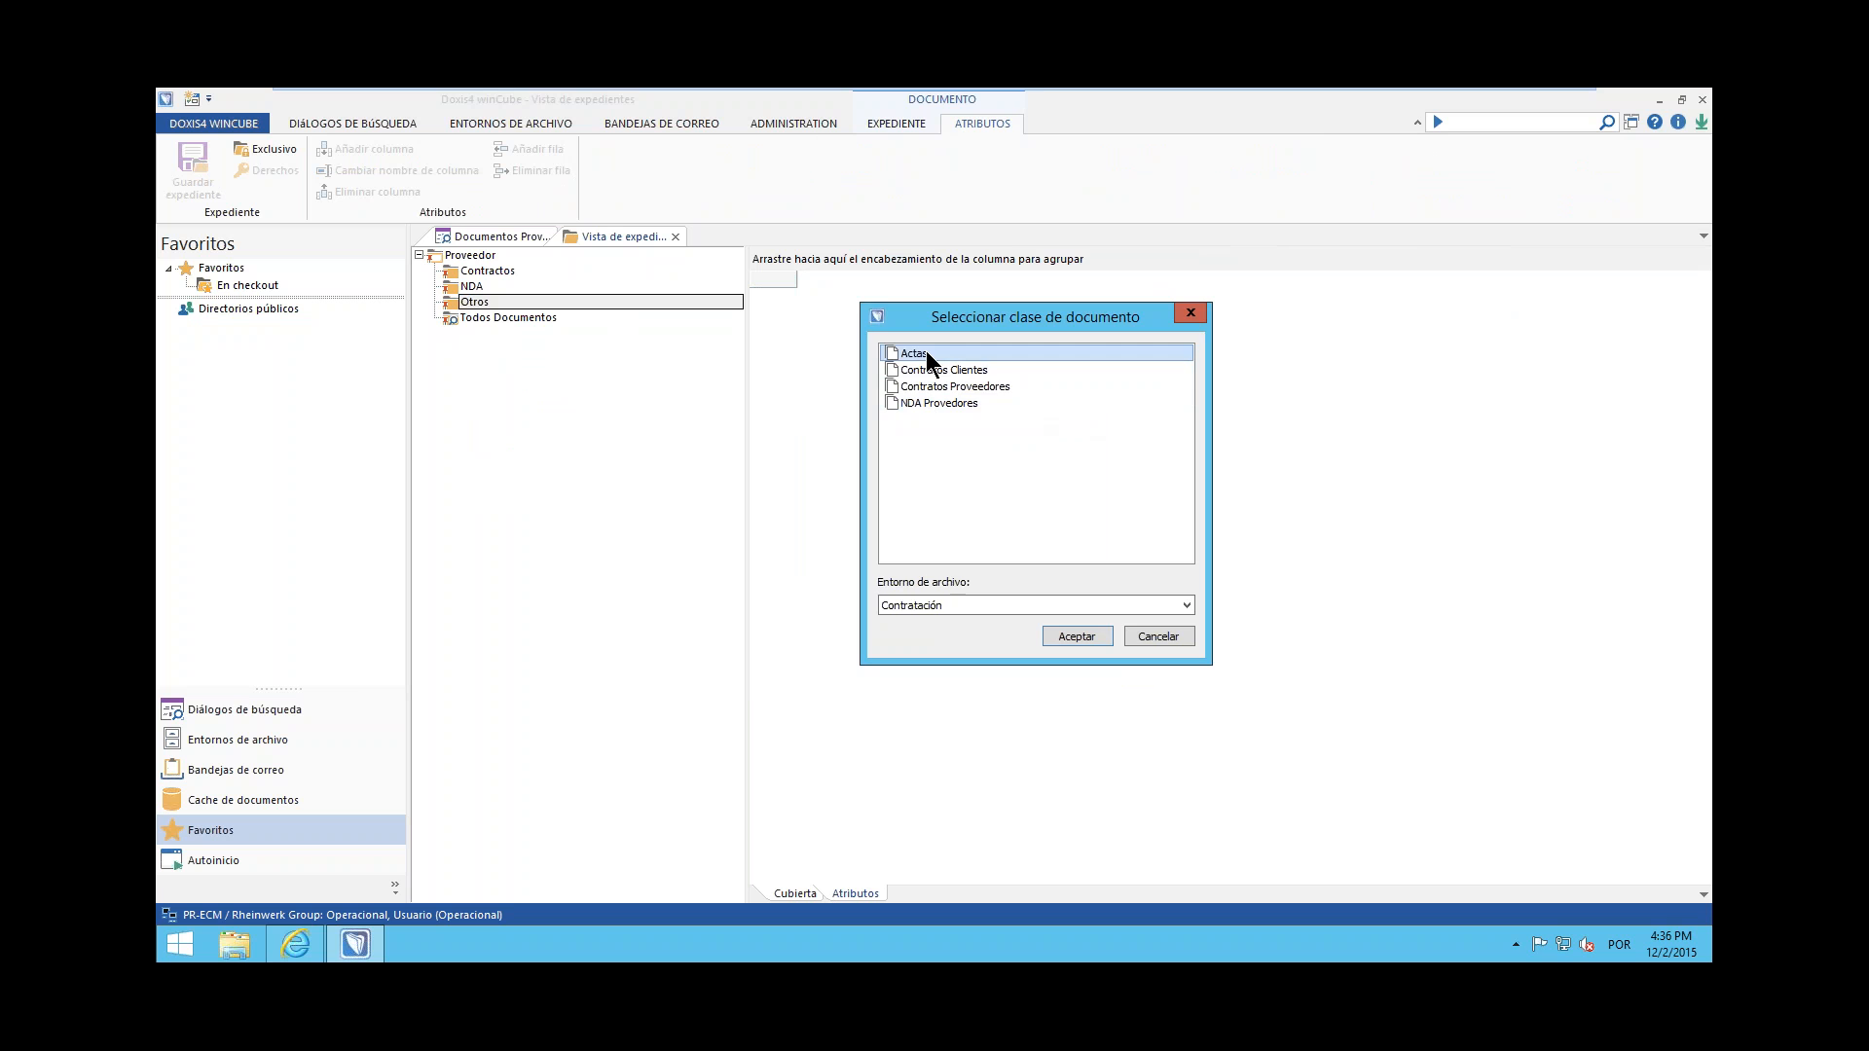
left_click(1081, 636)
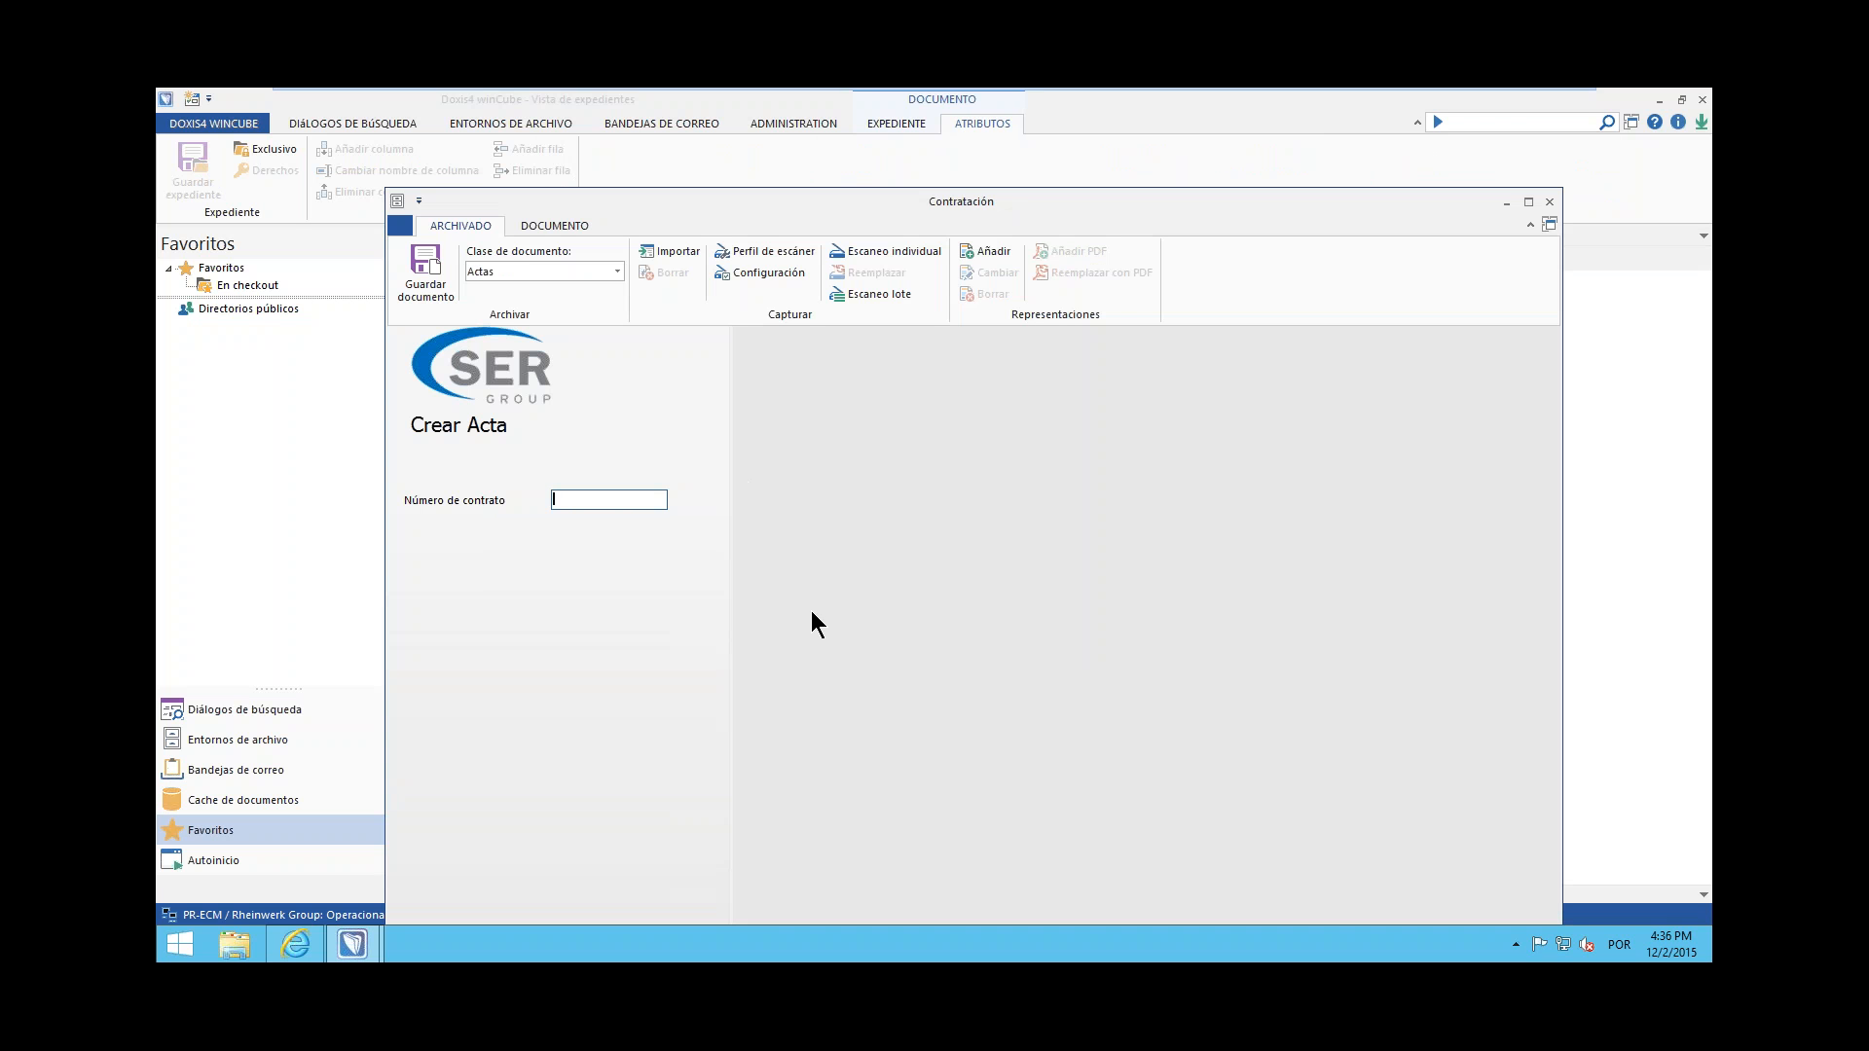
Enter the supplier's code as the acta's contract number and import Contracto de Provedor.docx from the desktop
type("DAA1234")
left_click(672, 252)
left_click(693, 336)
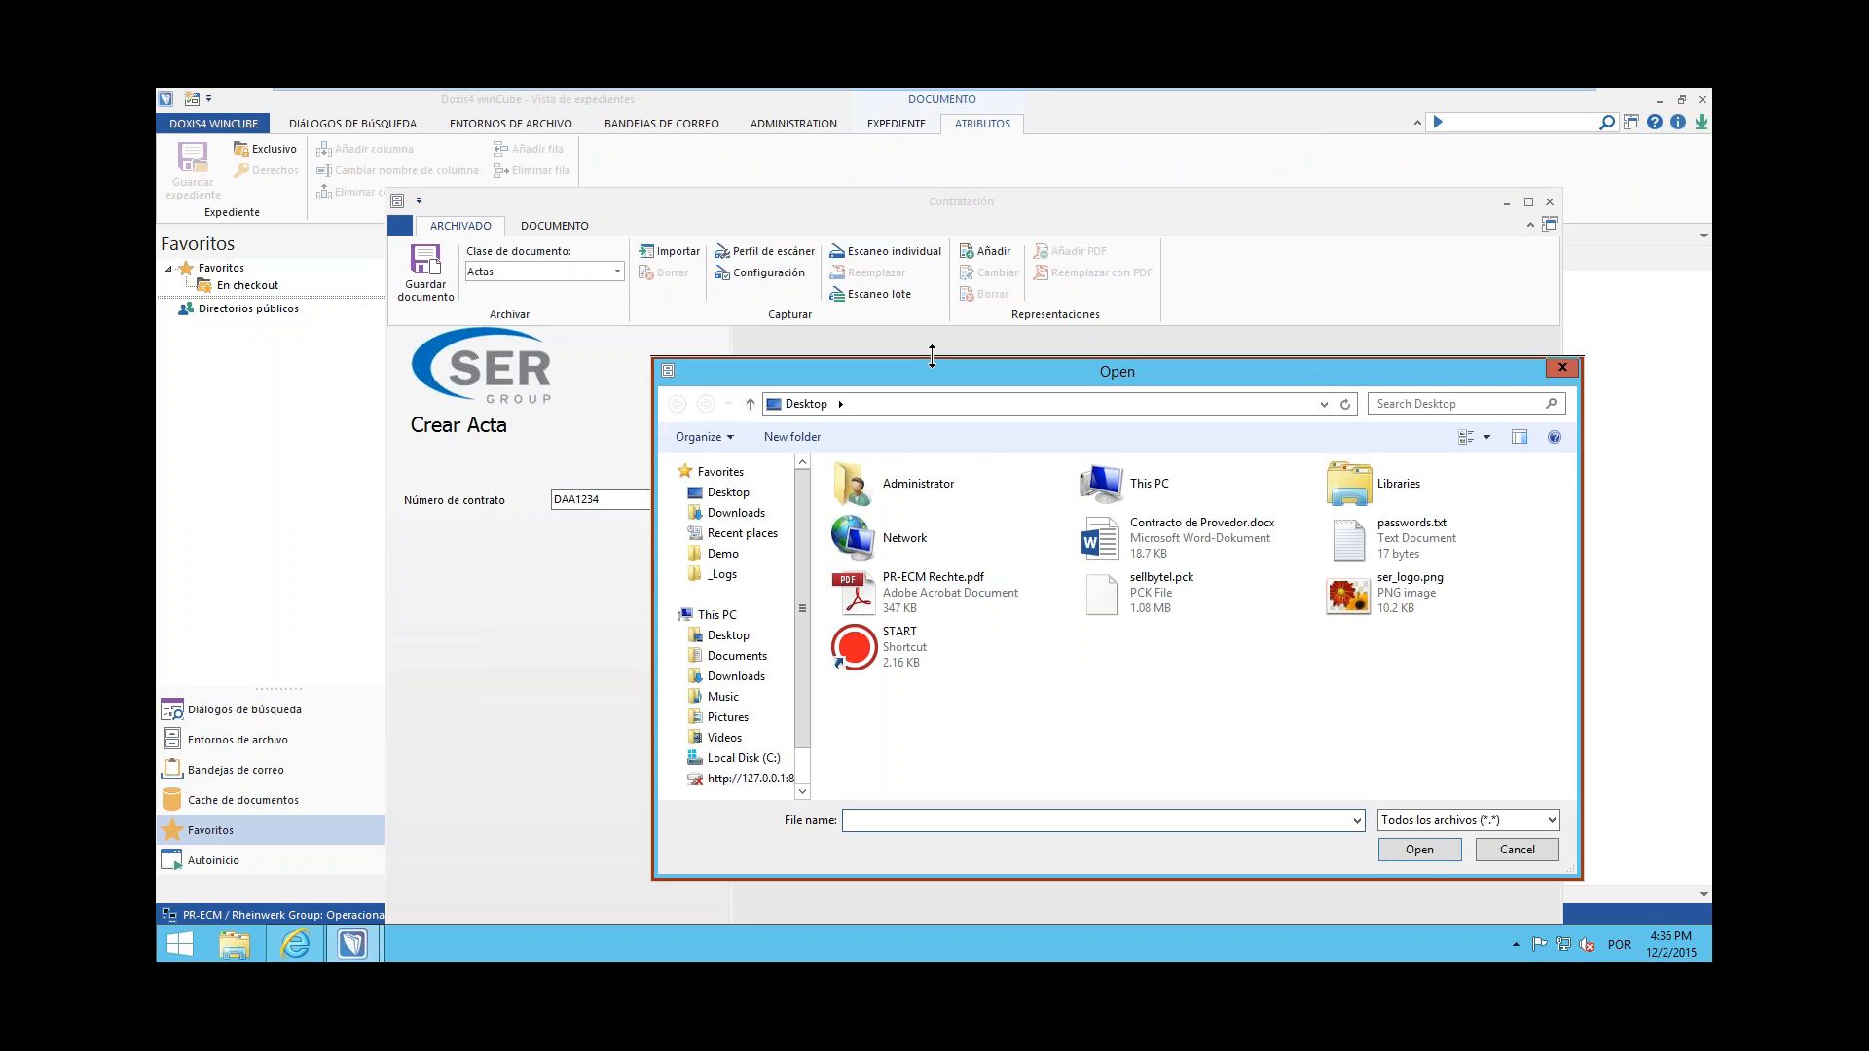
left_click(1152, 530)
left_click(1419, 849)
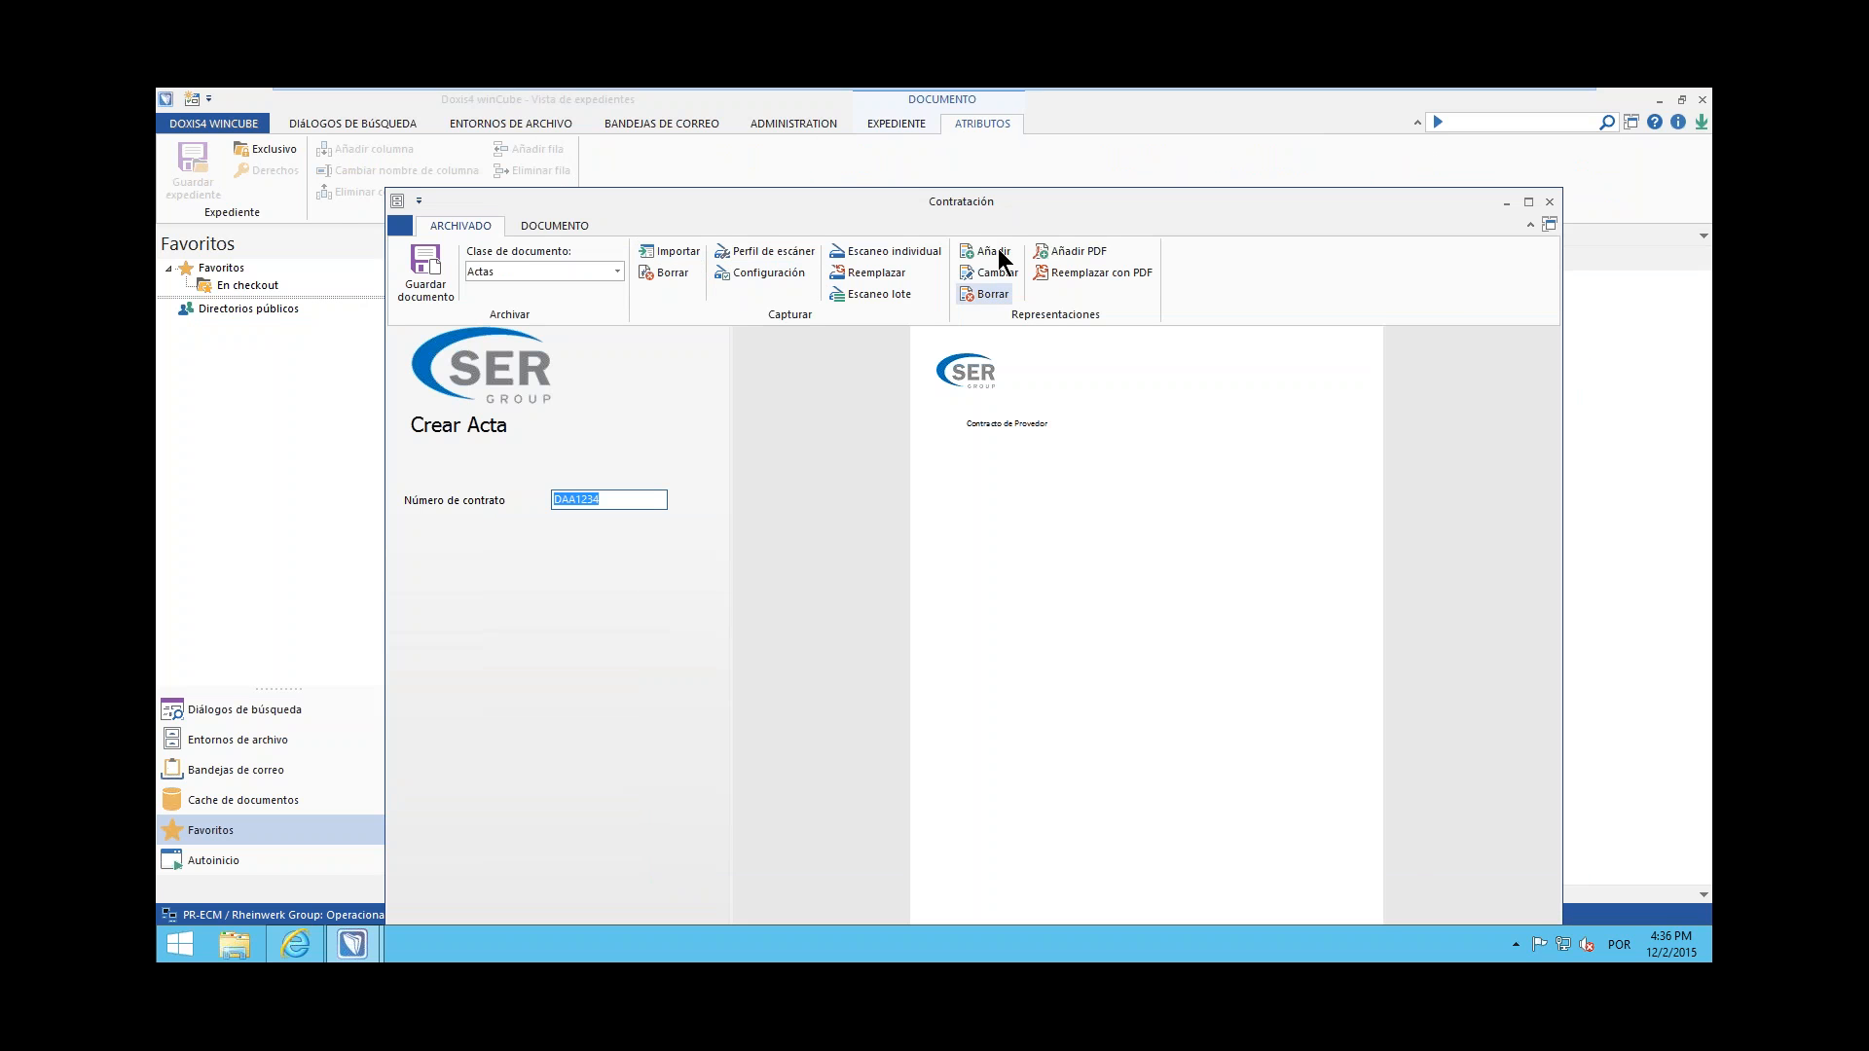
Save the new acta to the supplier file and close the Contratación archiving window
left_click_drag(1003, 191, 974, 171)
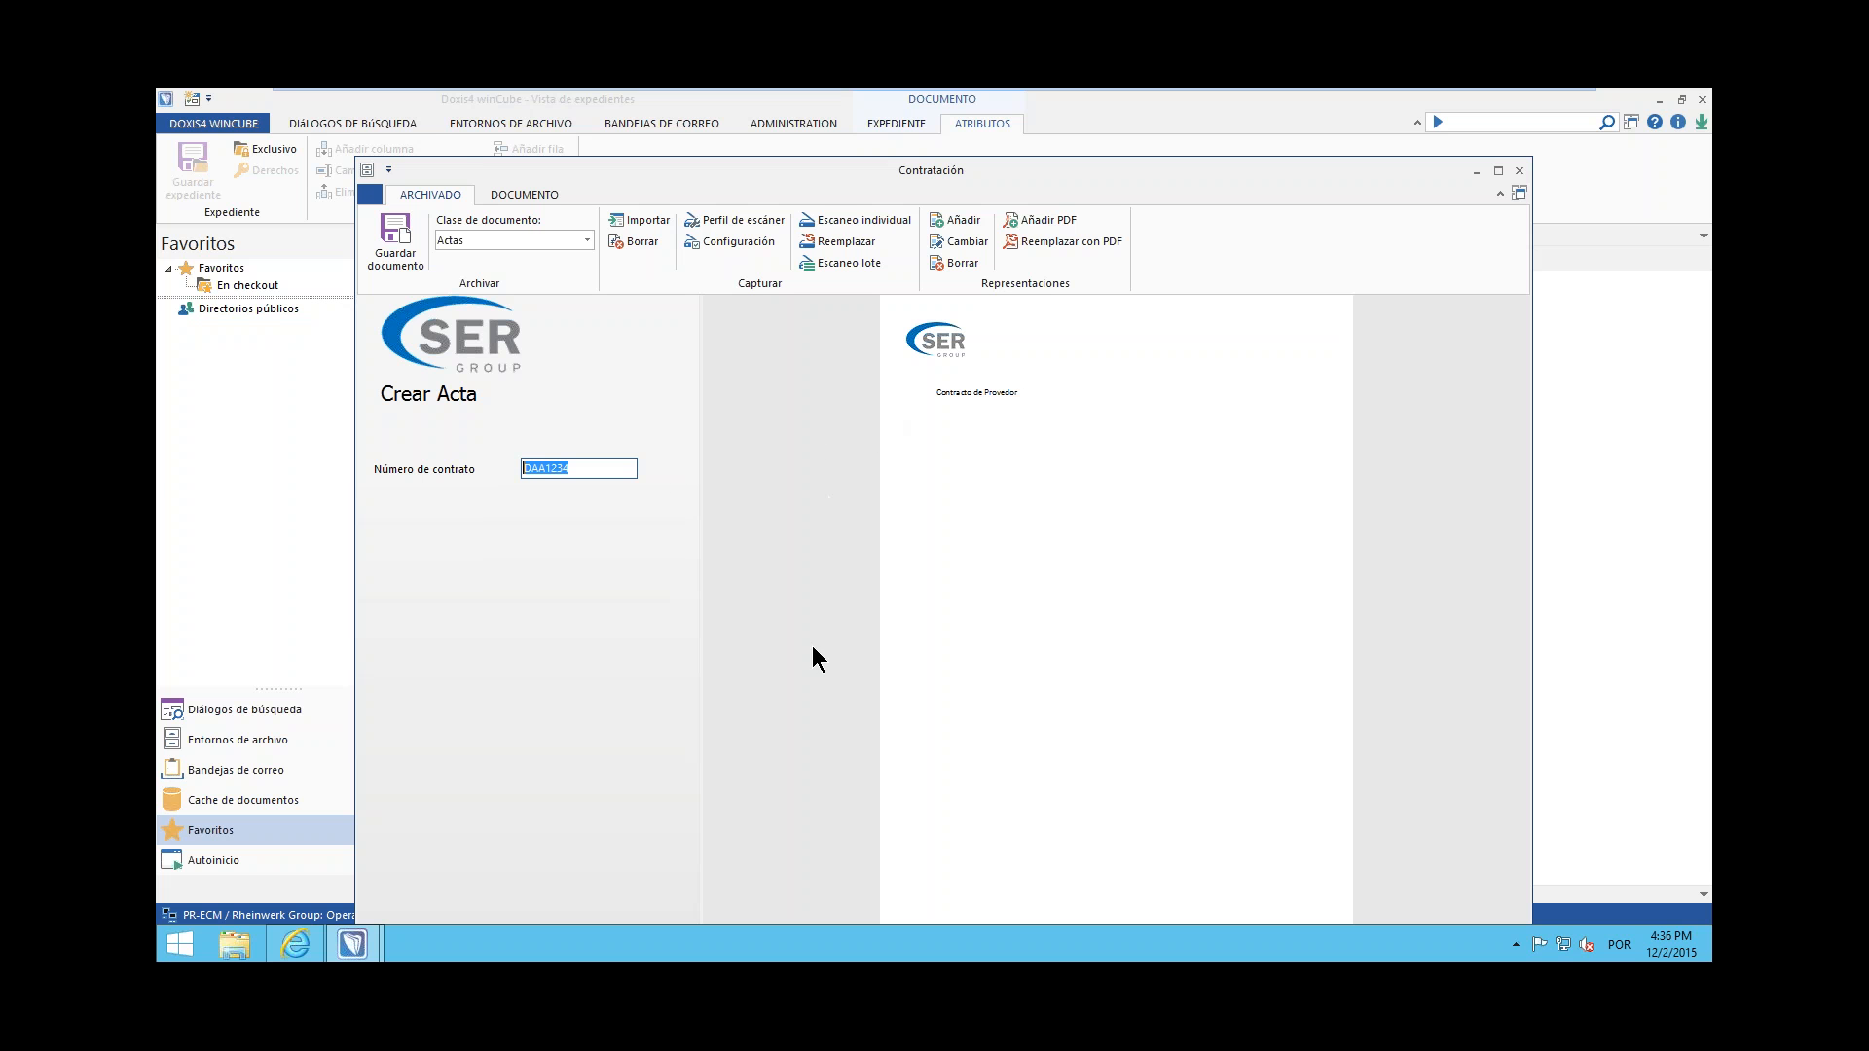
left_click_drag(972, 173, 972, 132)
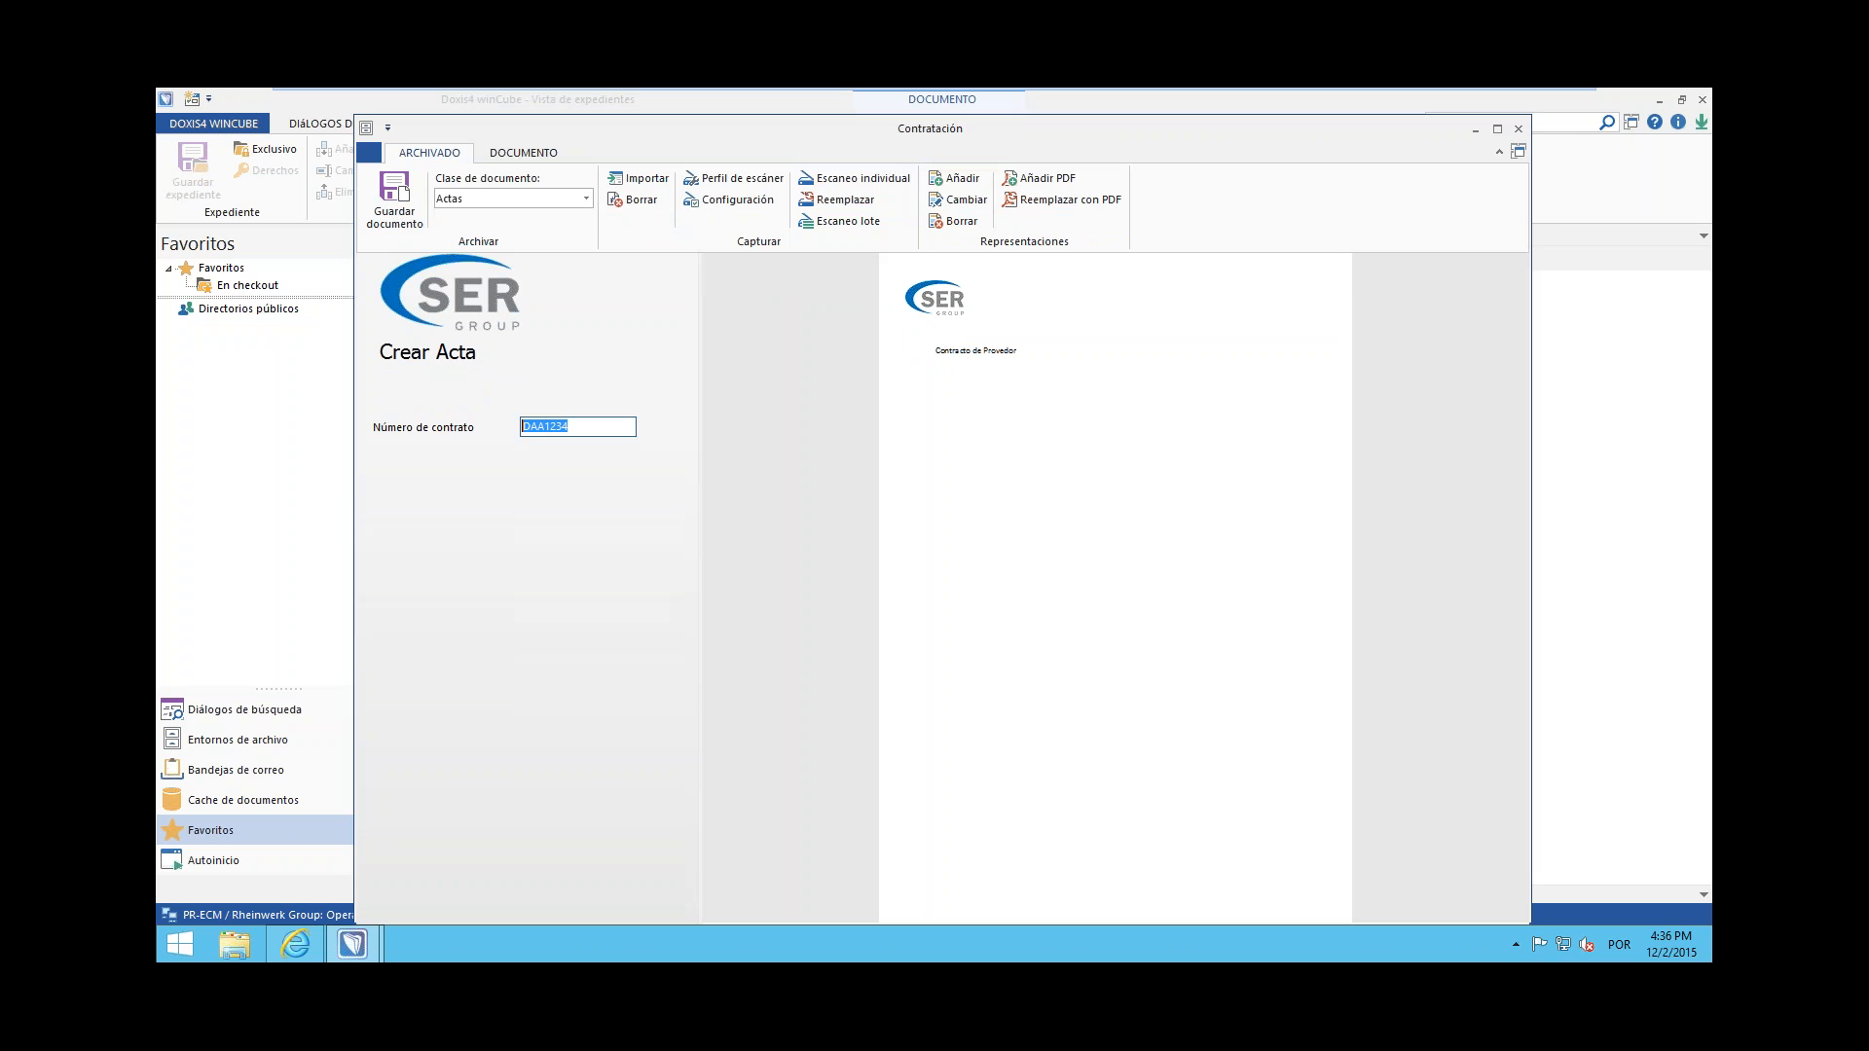
left_click(1518, 128)
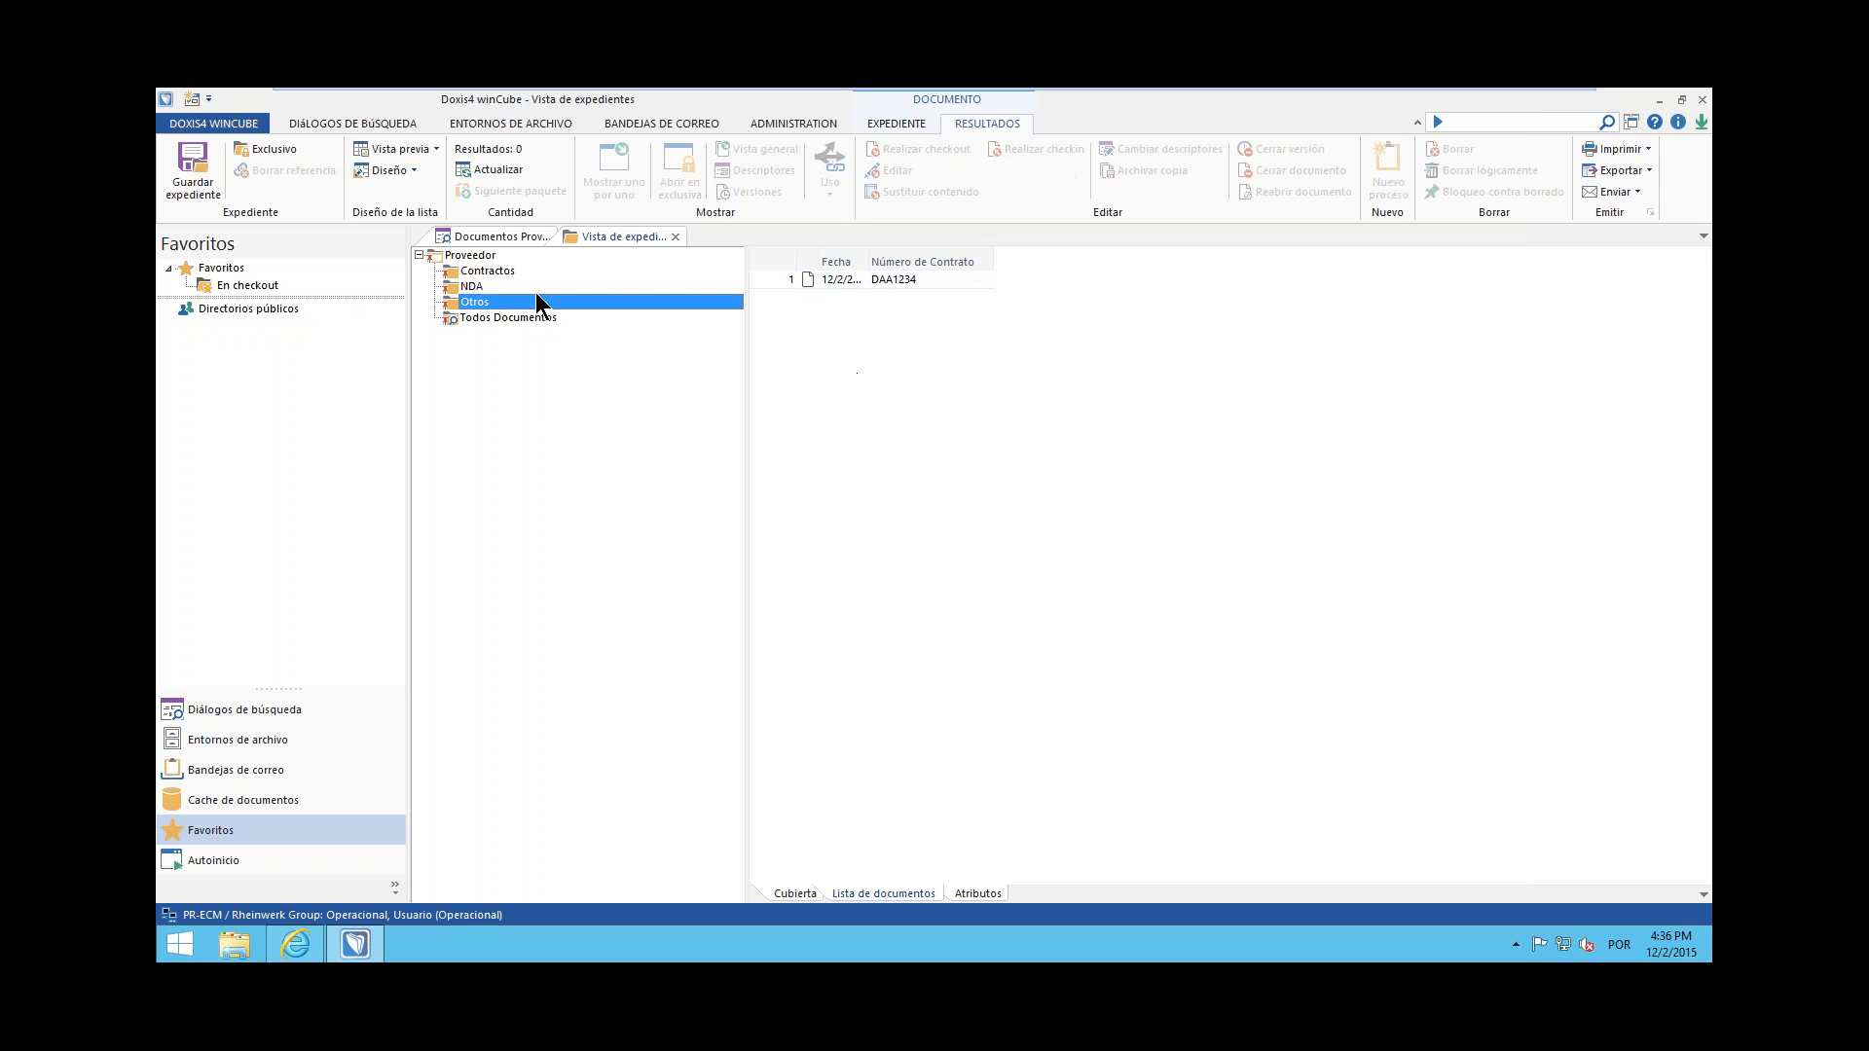
Widen the Fecha column in the Otros document list and view the Todos Documentos folder
left_click_drag(867, 262, 931, 261)
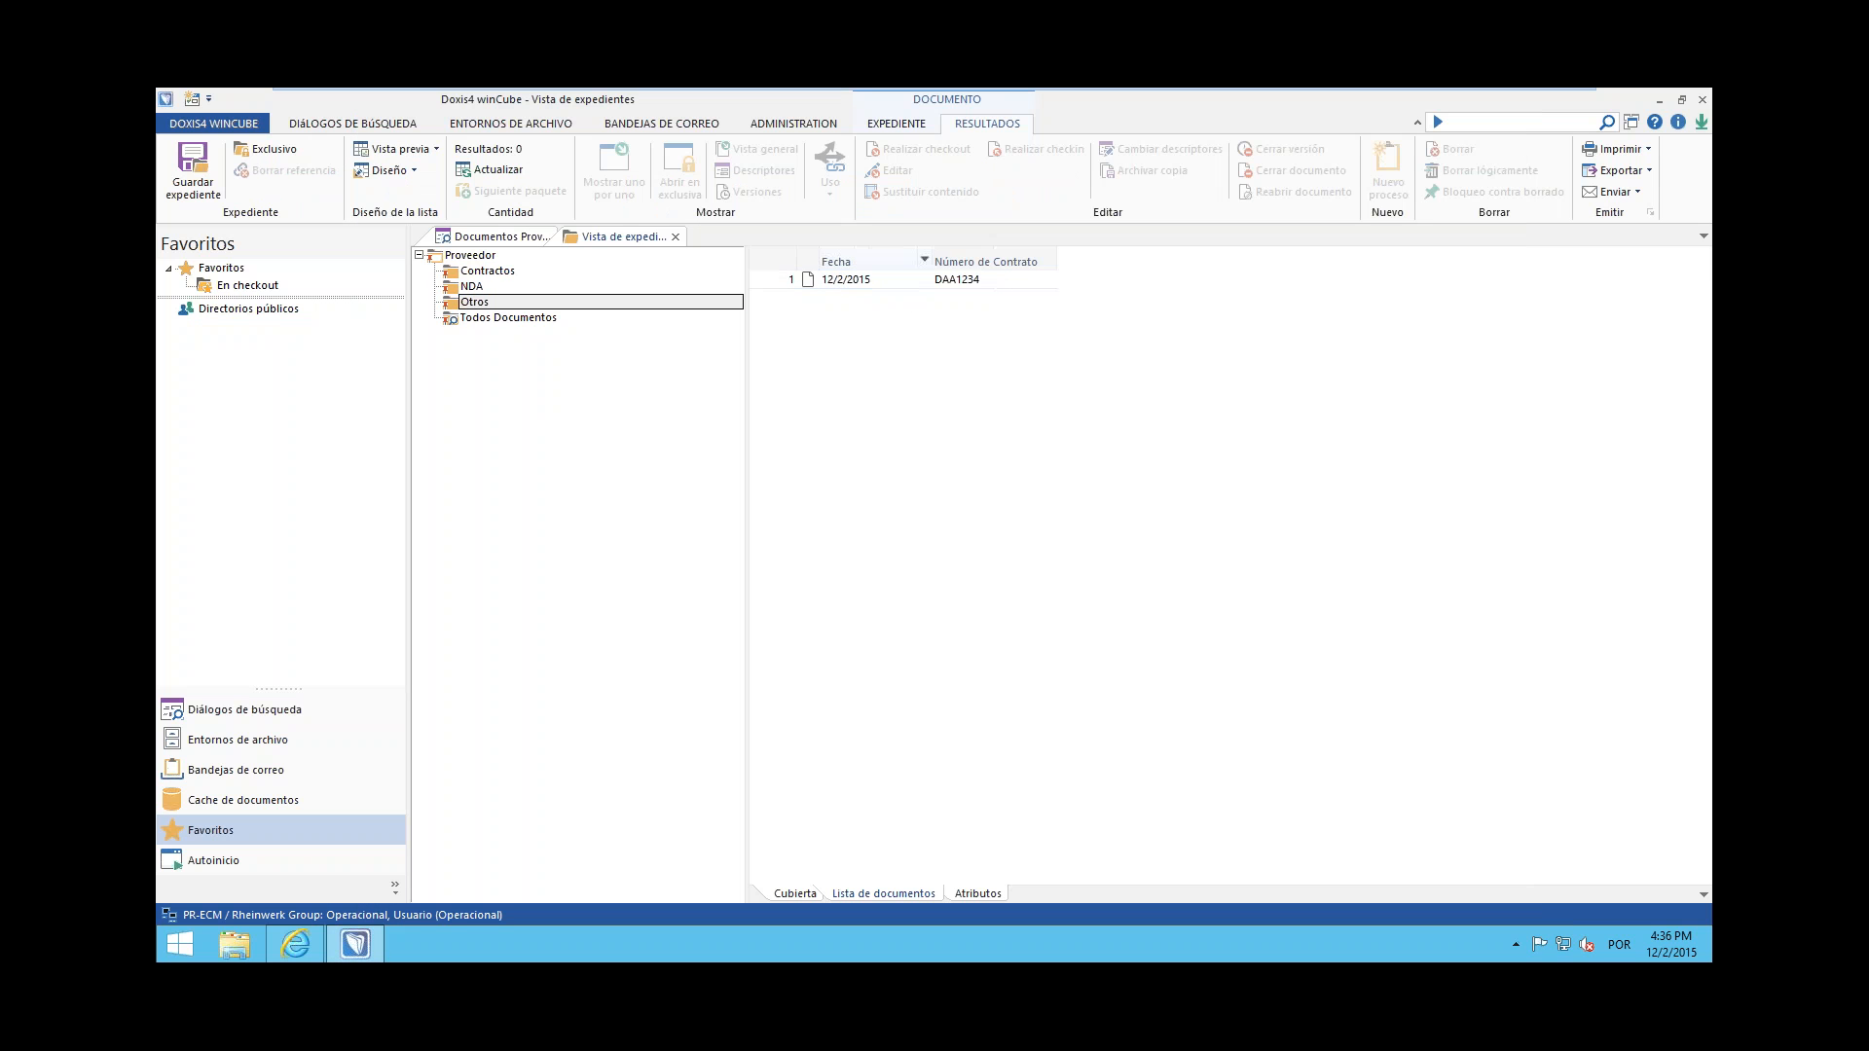
left_click(473, 303)
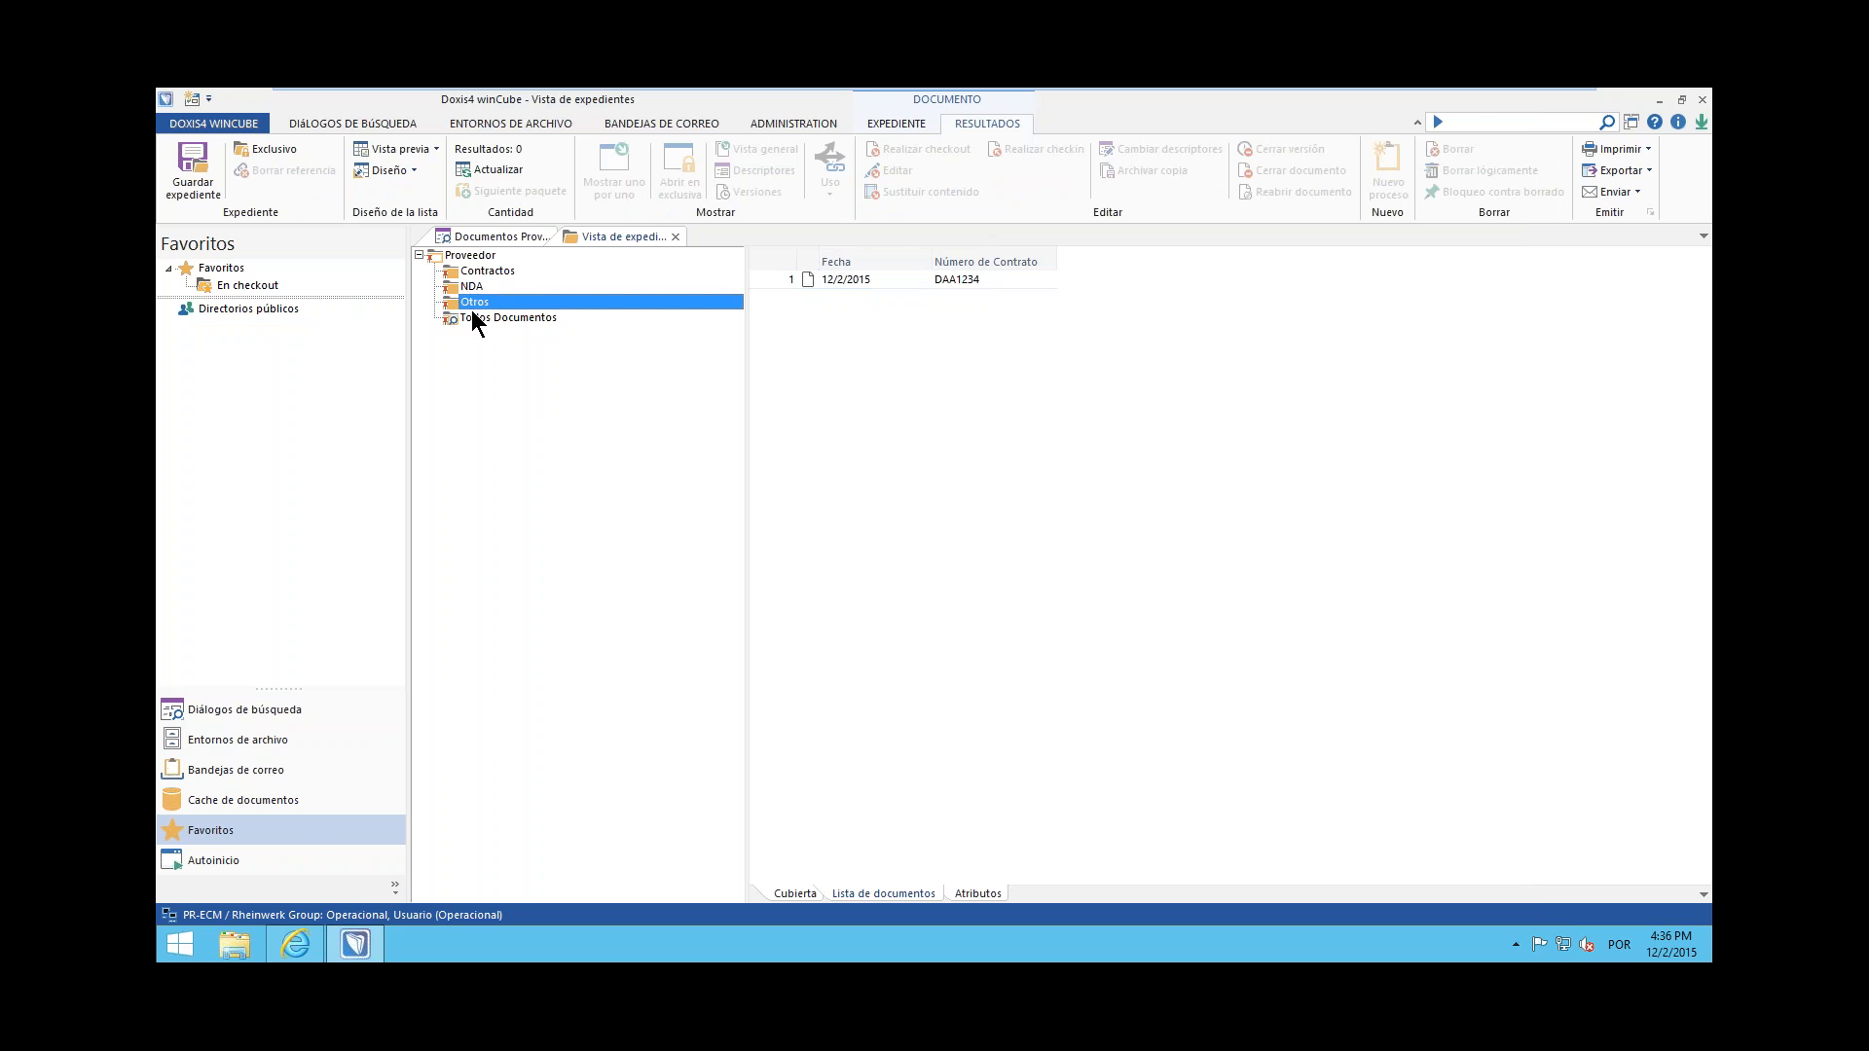
left_click(473, 313)
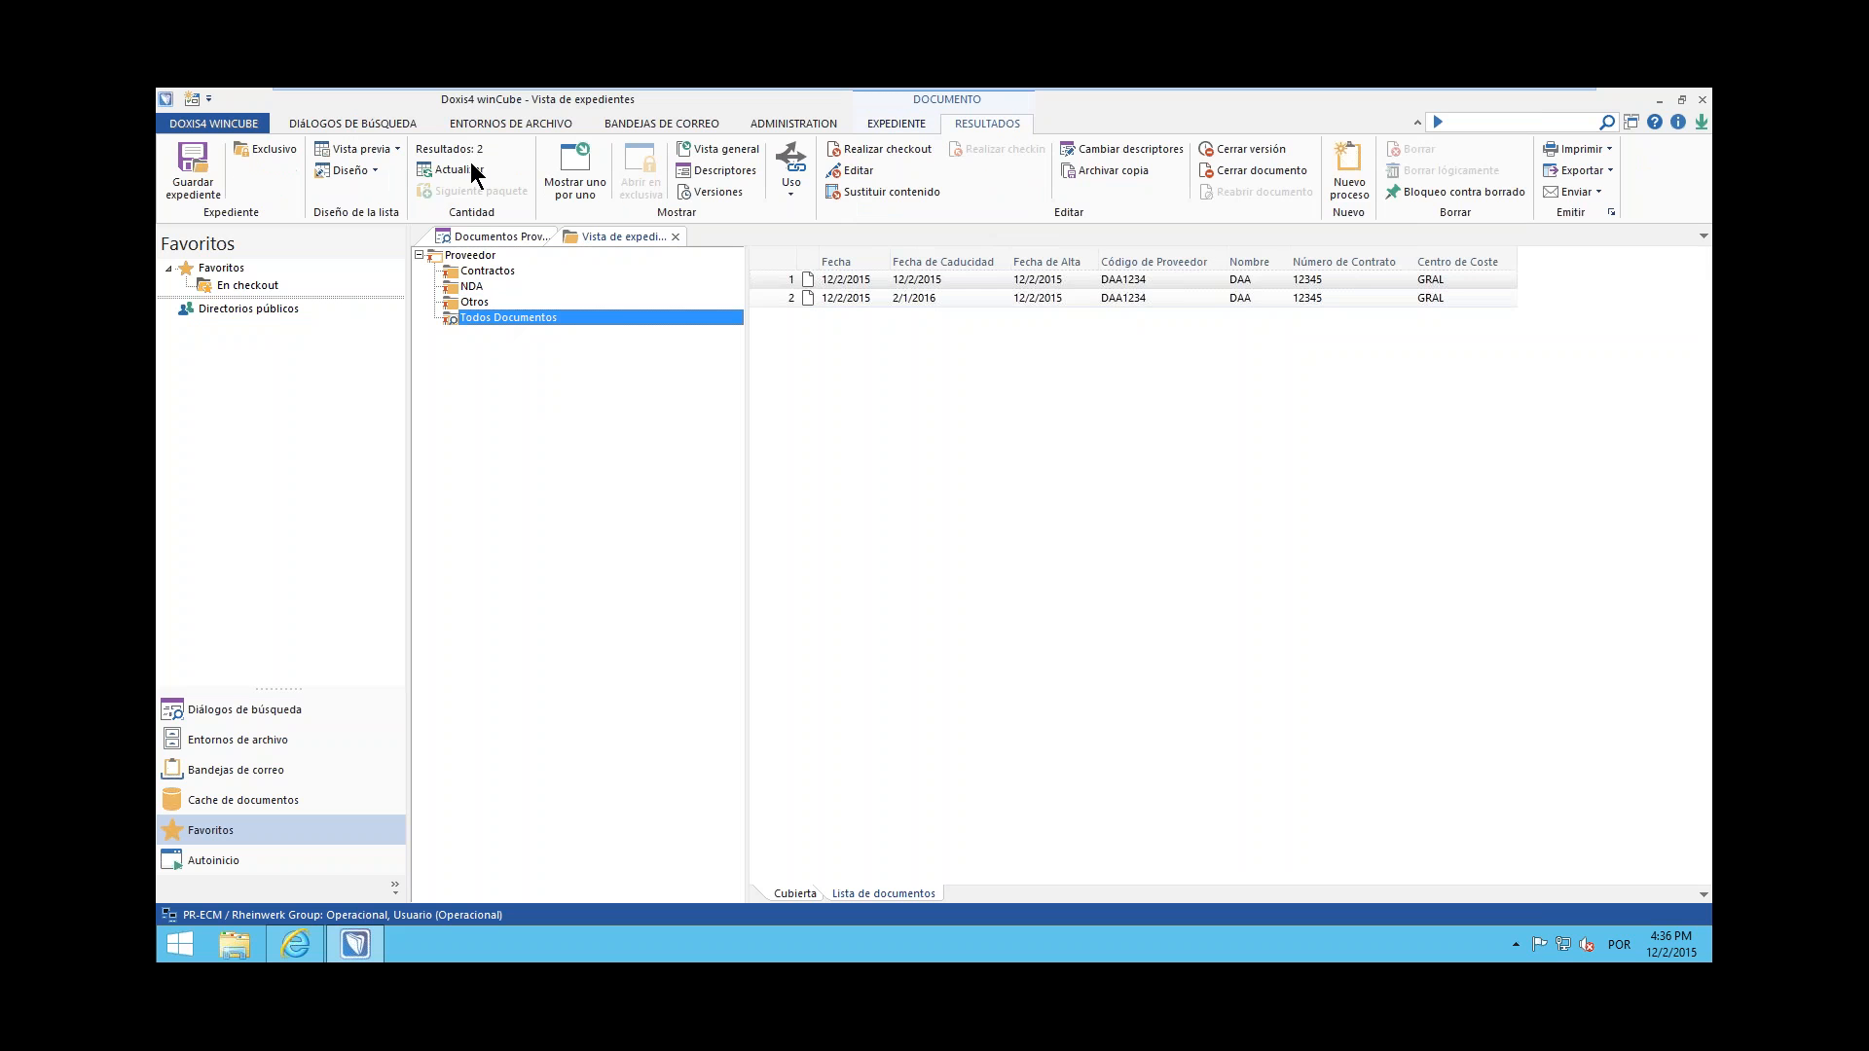
Refresh the supplier file's document list, view the Otros folder and close the file
left_click(473, 172)
left_click(477, 303)
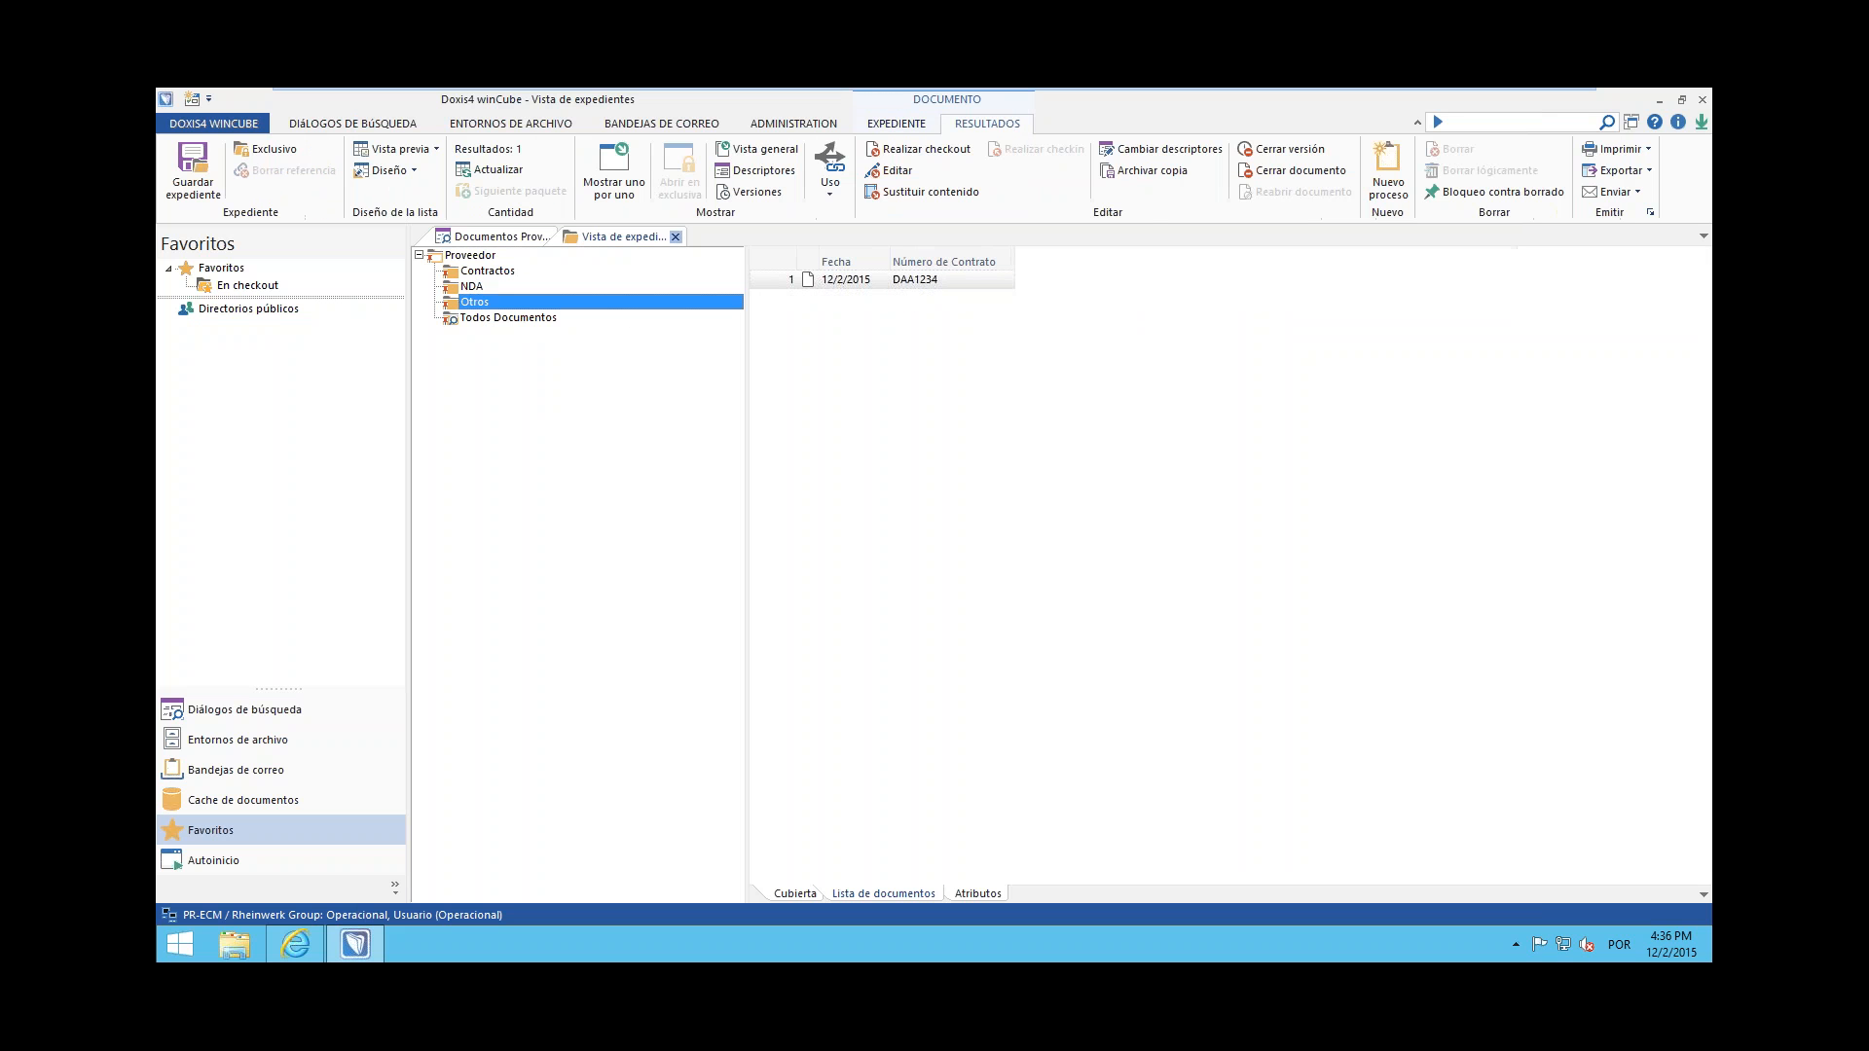
left_click(933, 560)
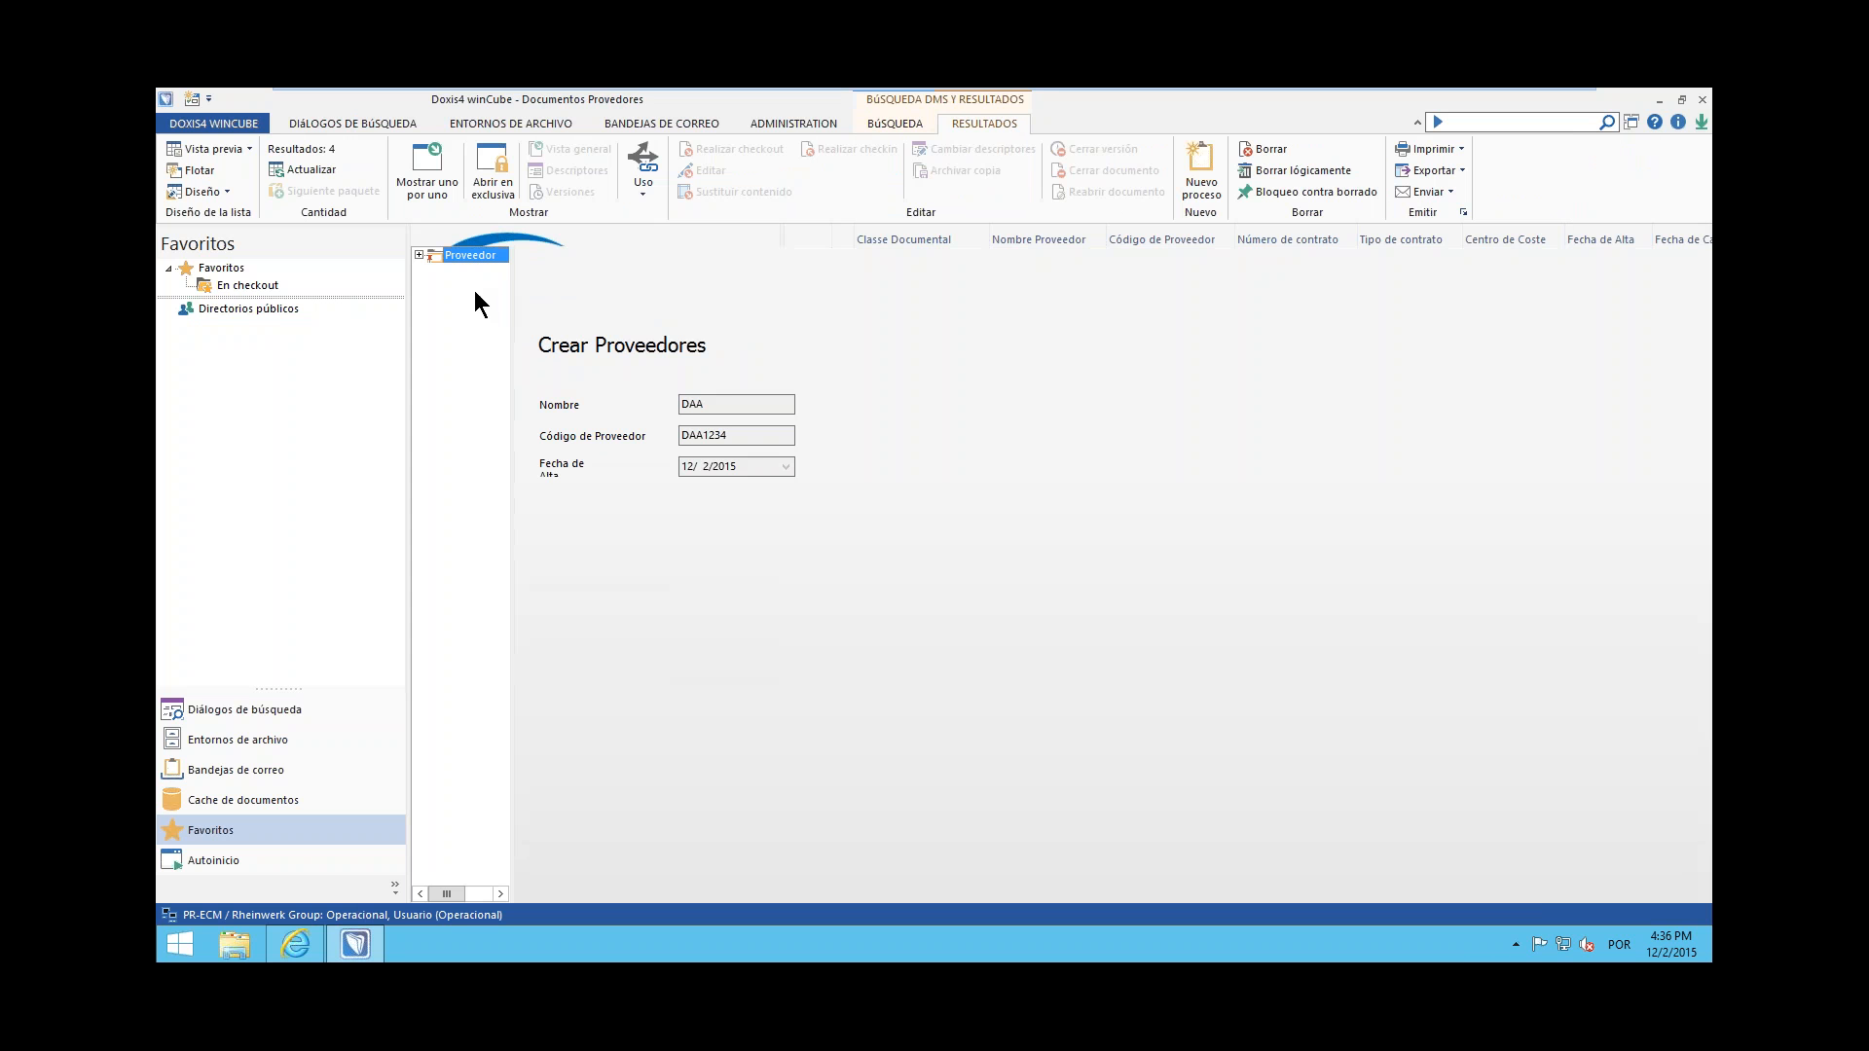
Reopen the DAA supplier file, view all its documents in a wider folder tree and close it again
left_click(419, 255)
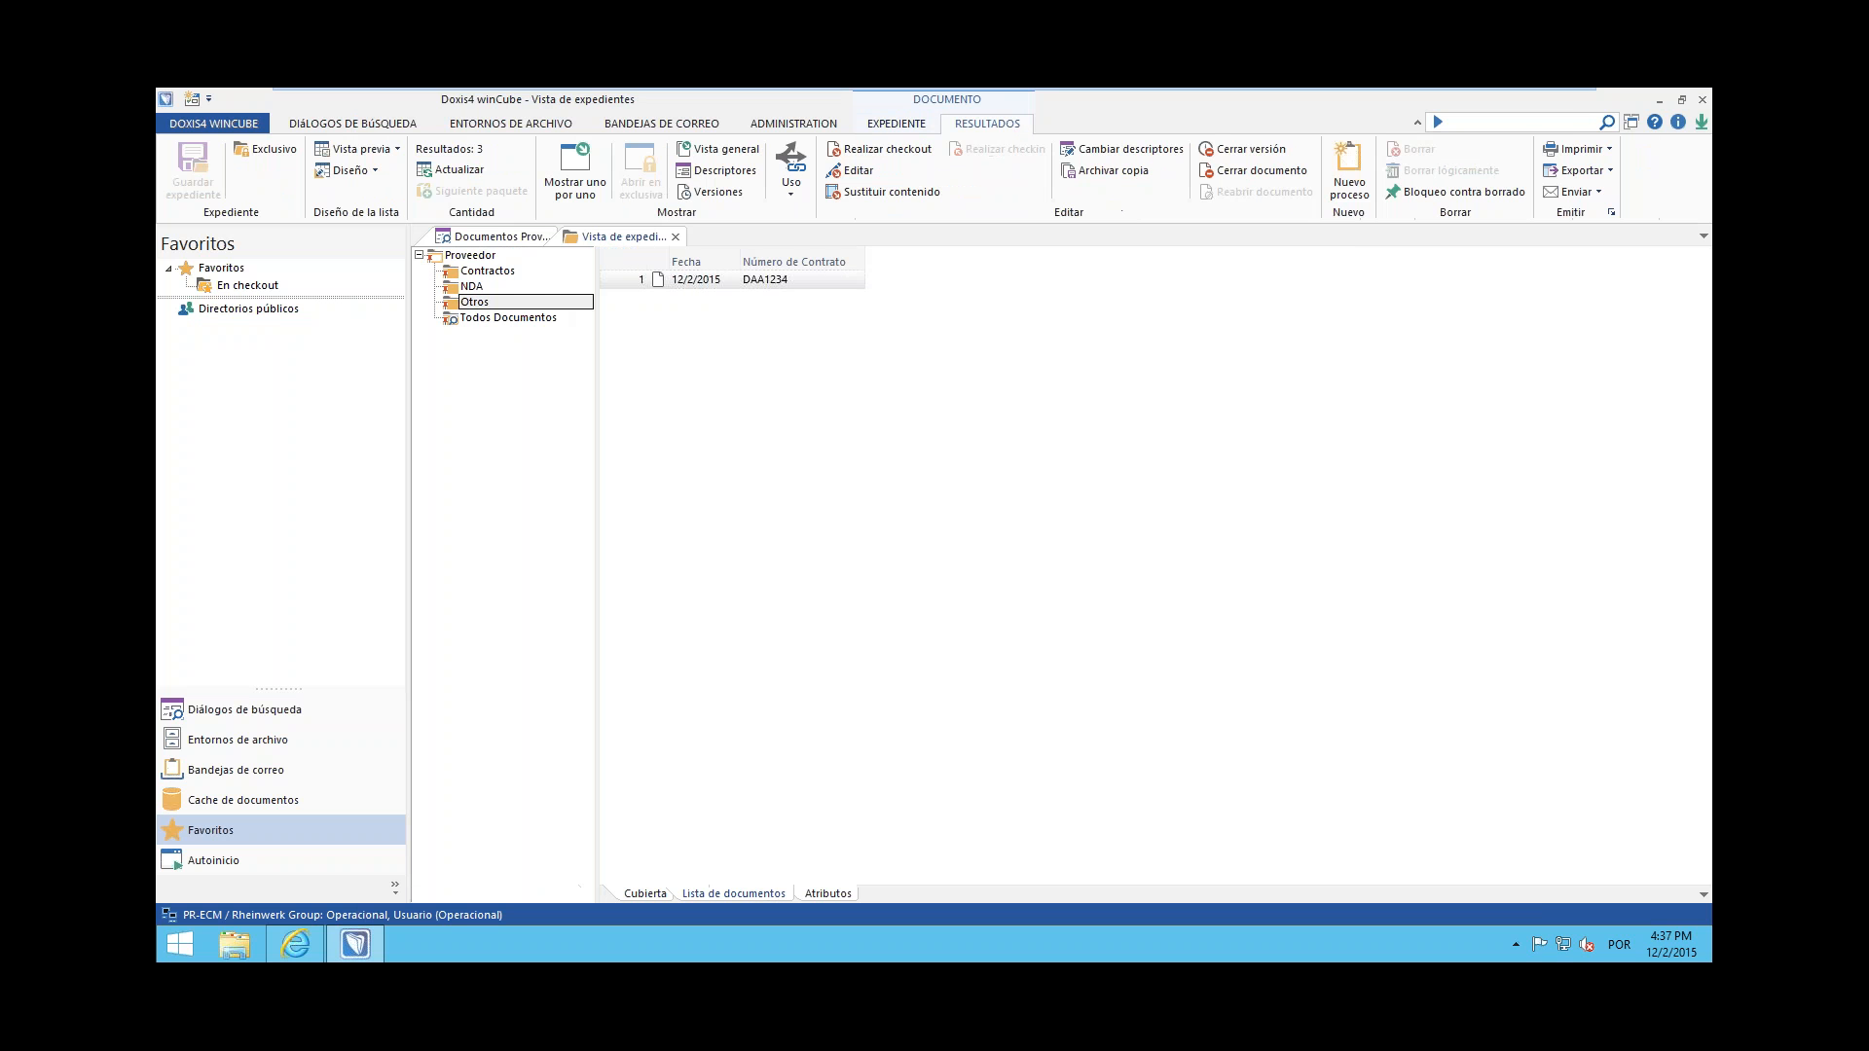
left_click(522, 318)
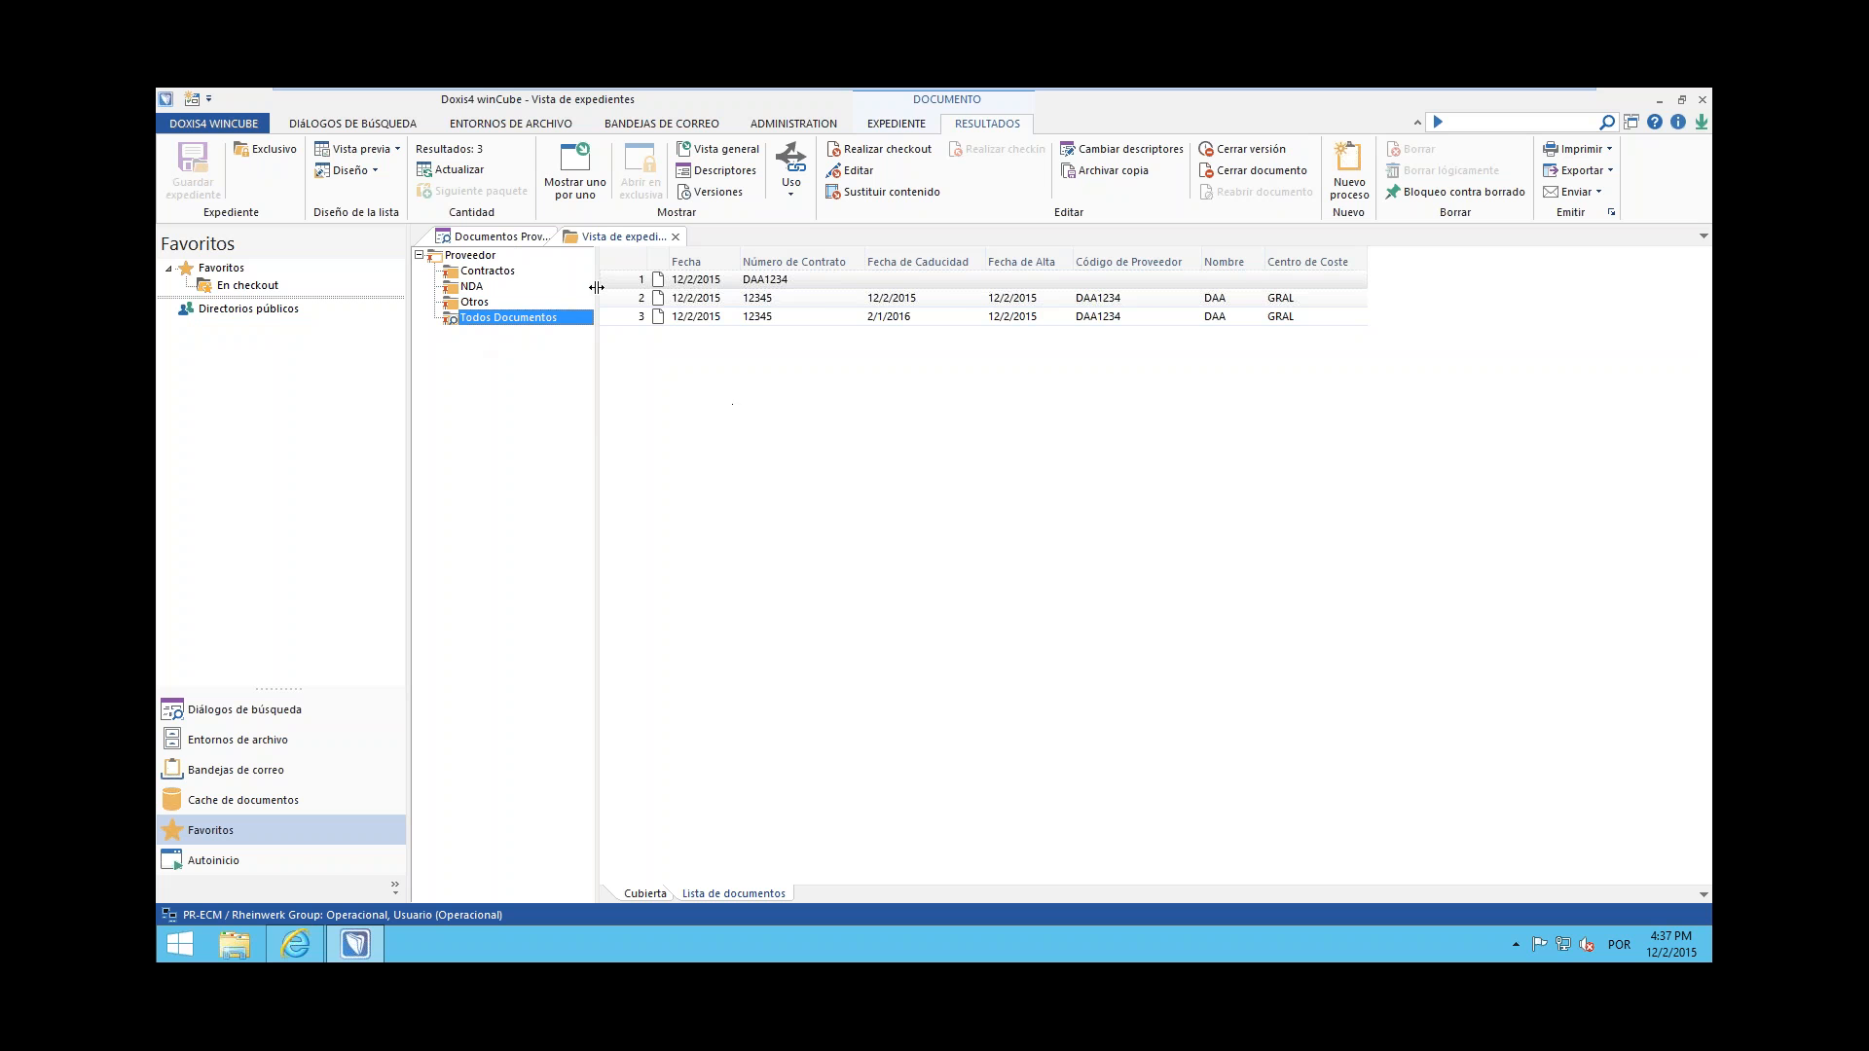
left_click_drag(596, 287, 632, 287)
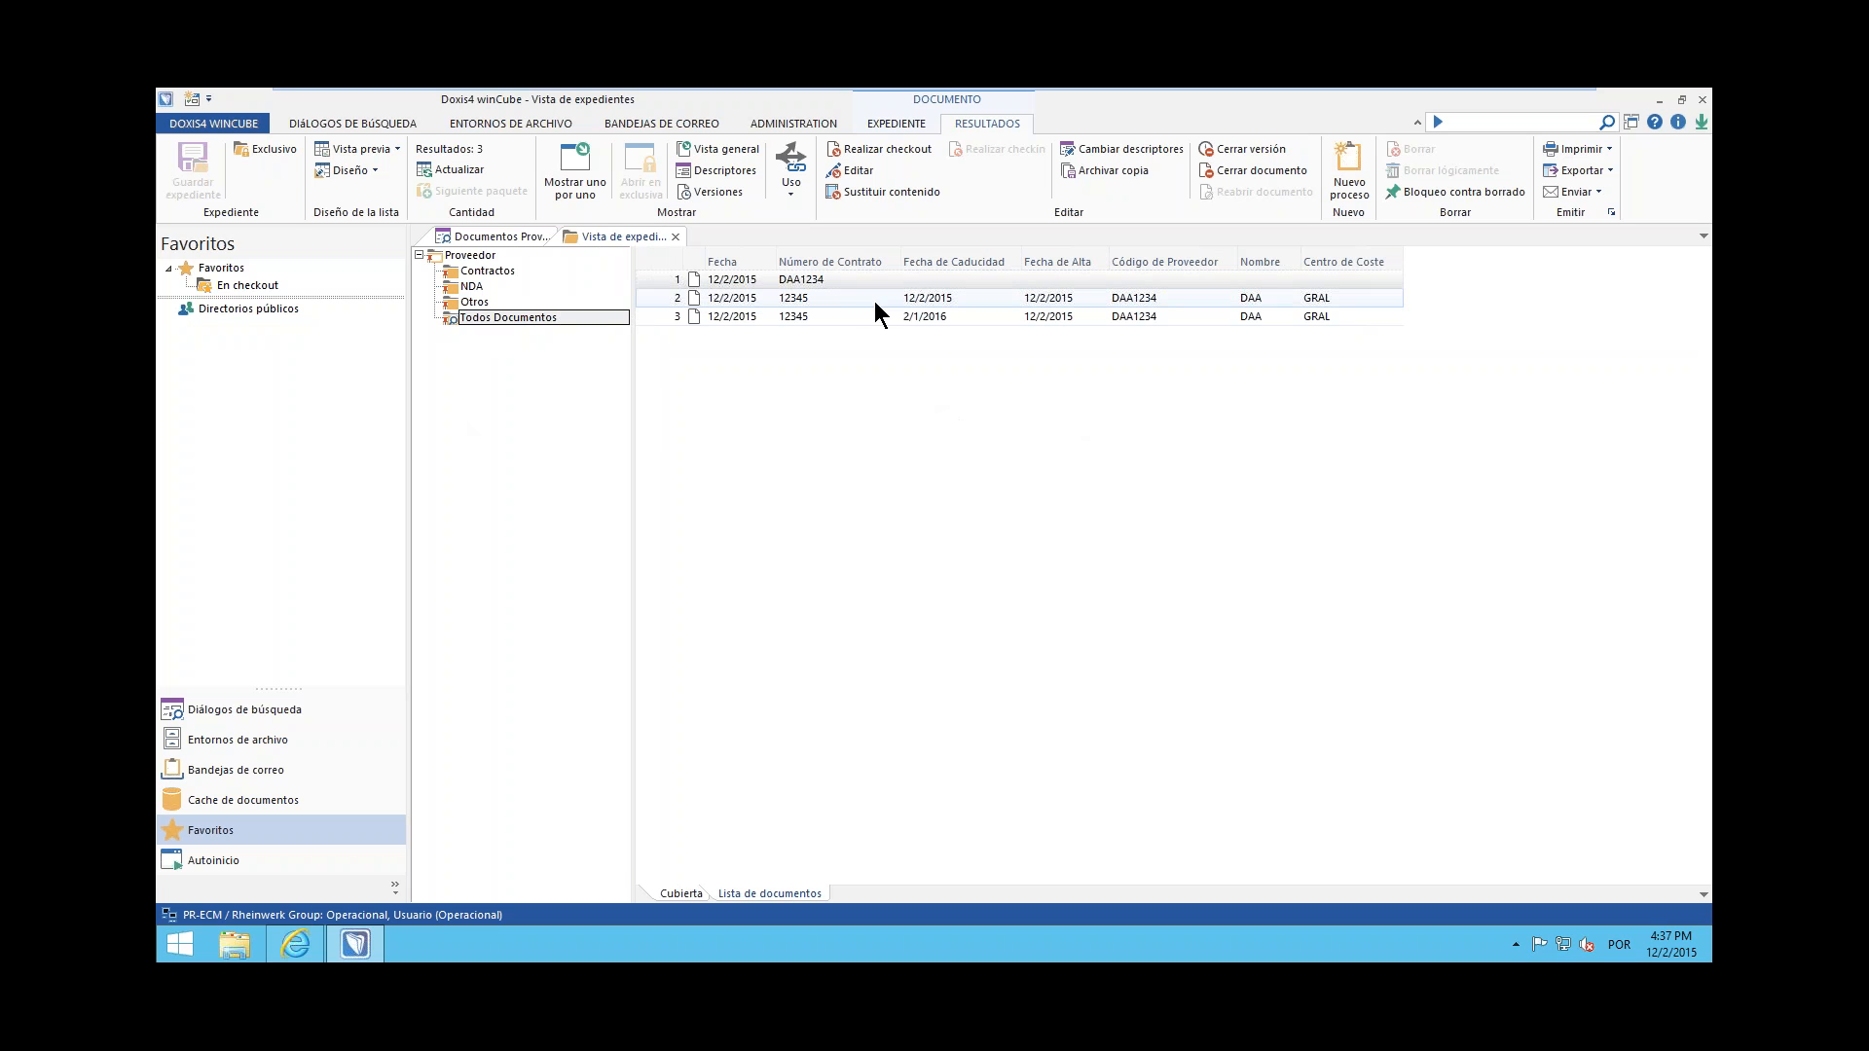
left_click(675, 237)
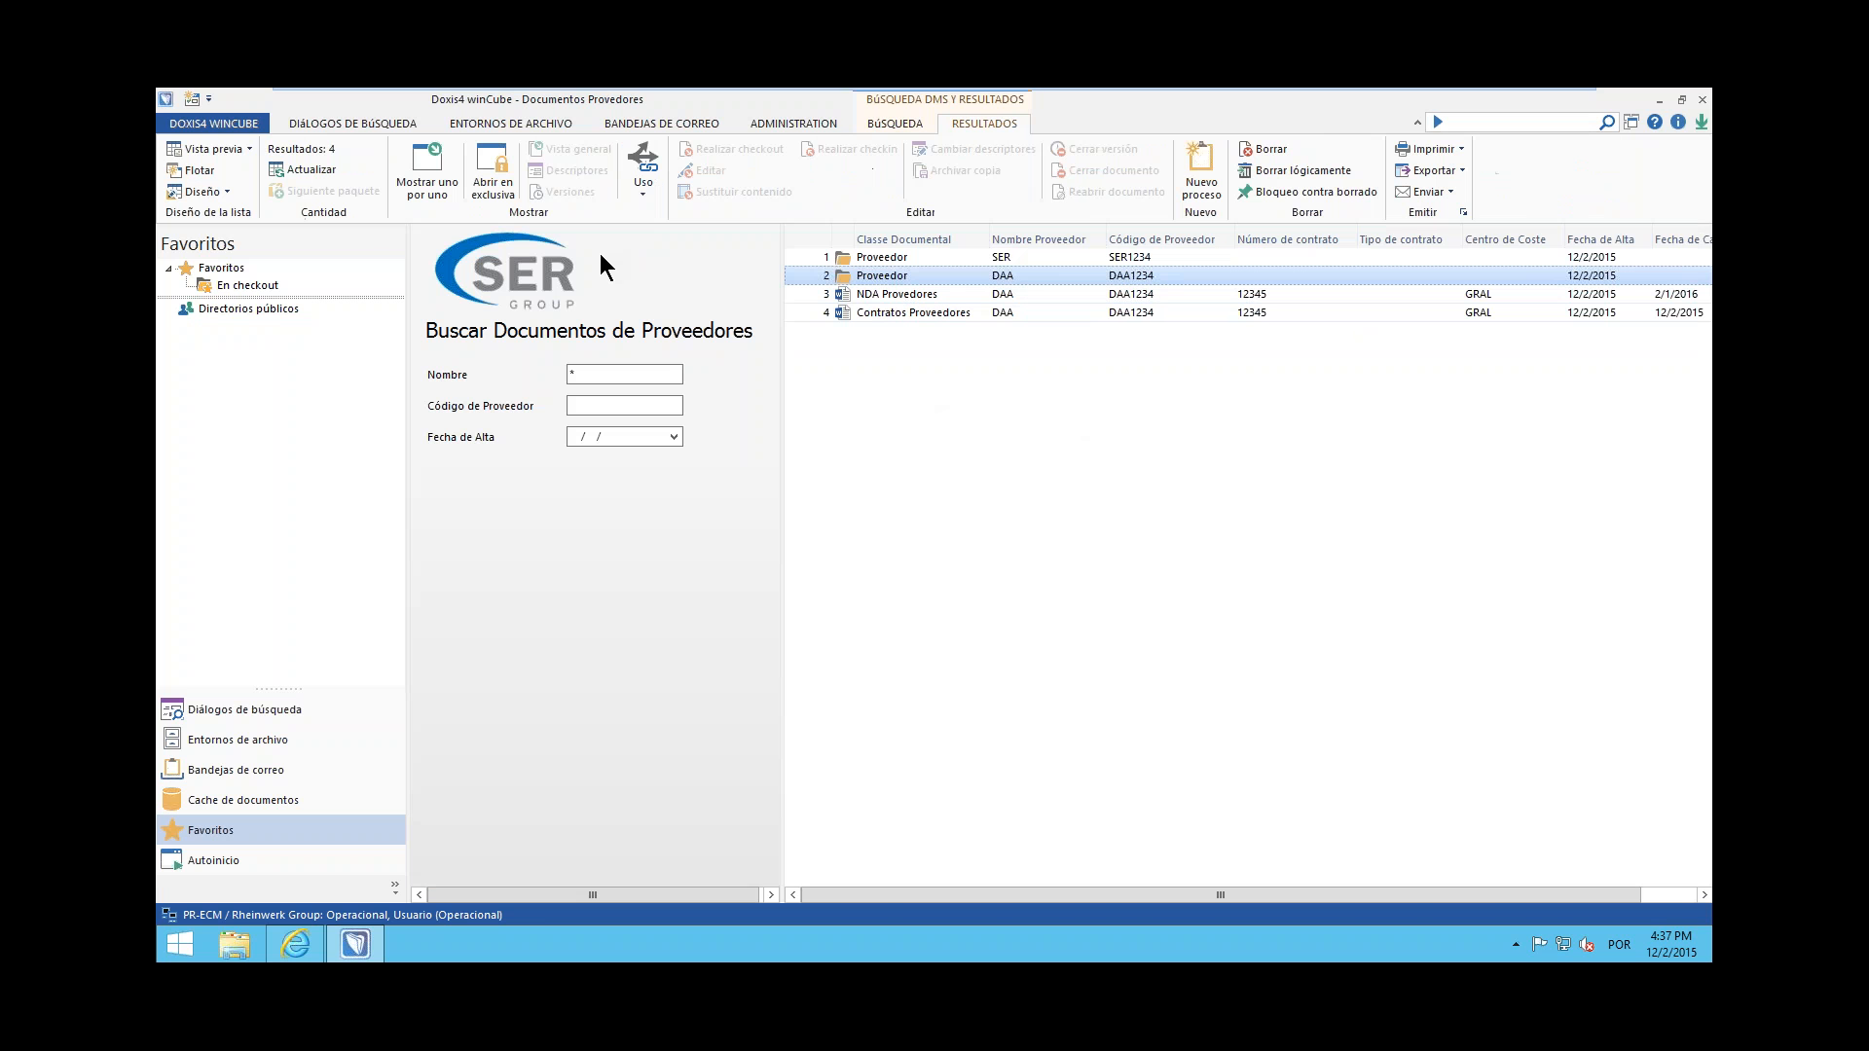
Rerun the supplier document search and start a new process on the Contratos Proveedores document, moving the process class dialog aside
left_click(592, 367)
key("Return")
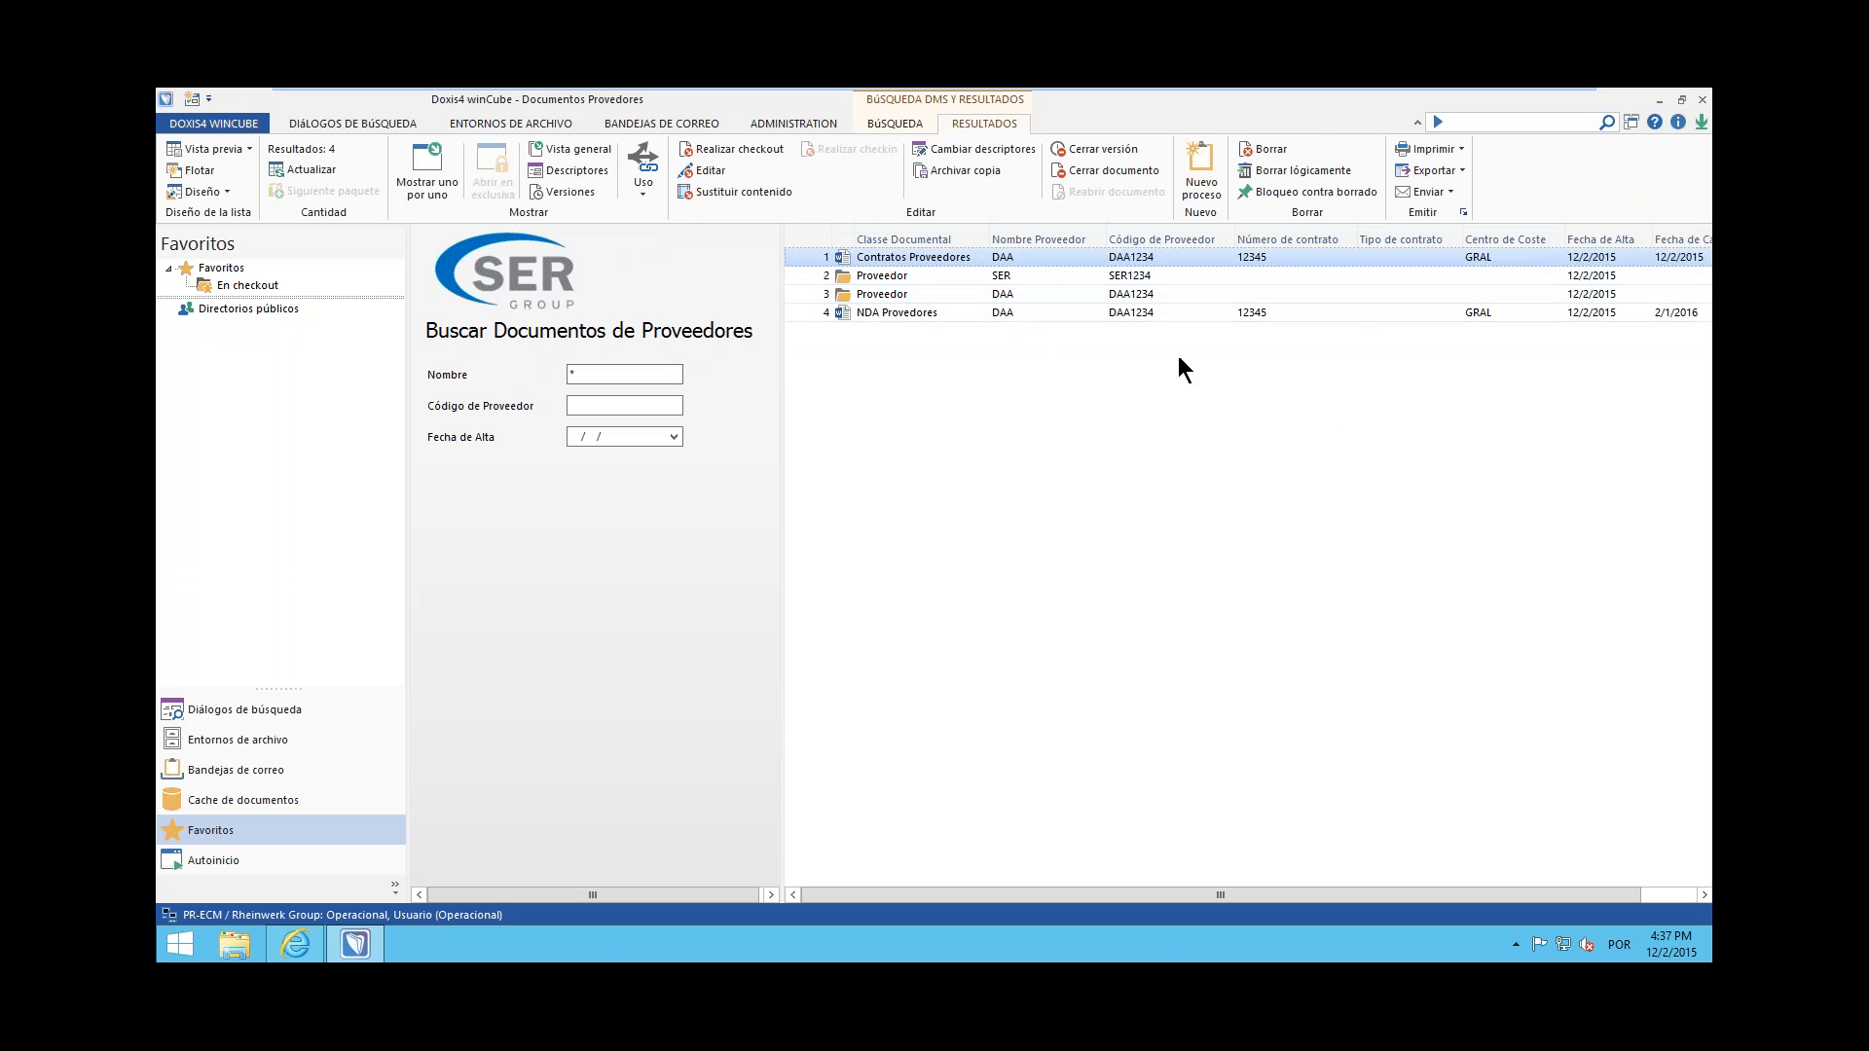
left_click(1201, 175)
left_click_drag(1003, 360, 931, 329)
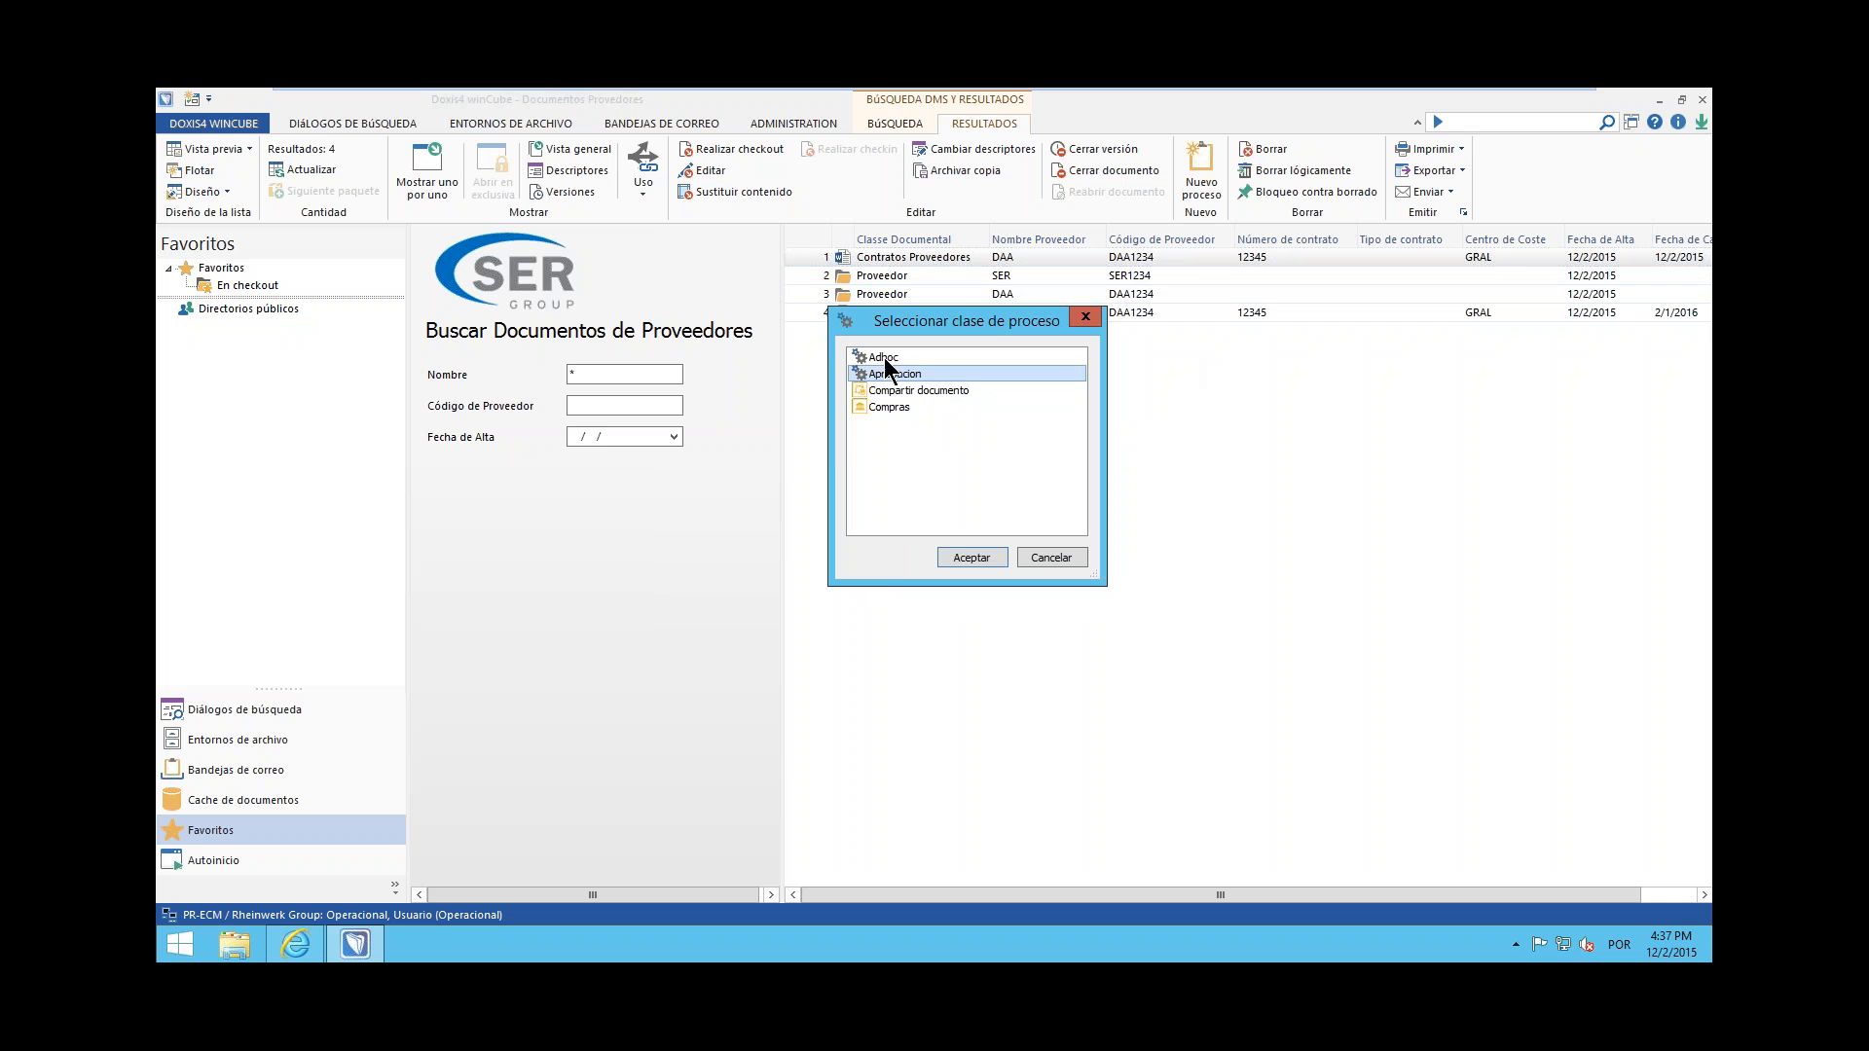
left_click_drag(923, 320, 743, 313)
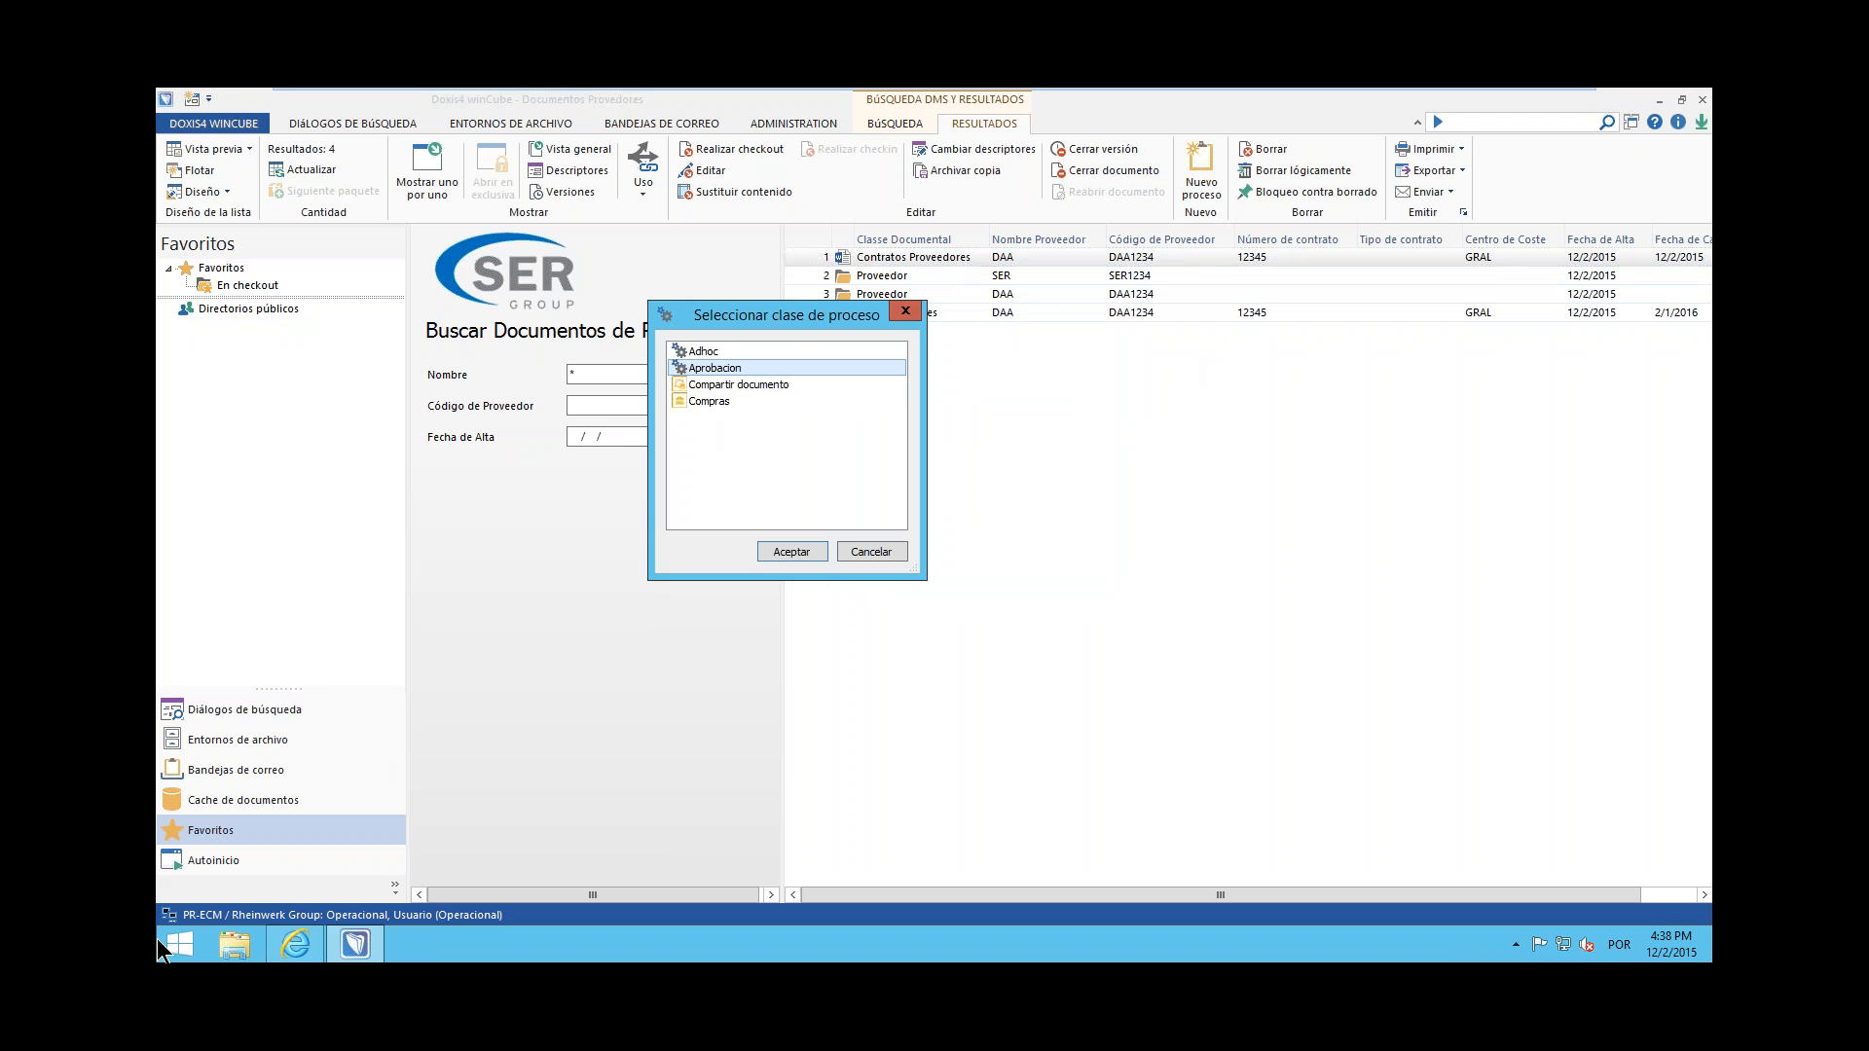
Open Doxis4 cubeDesigner and log on as Supervisor, entering the account password, in the Rheinwerk Group organization
left_click(177, 957)
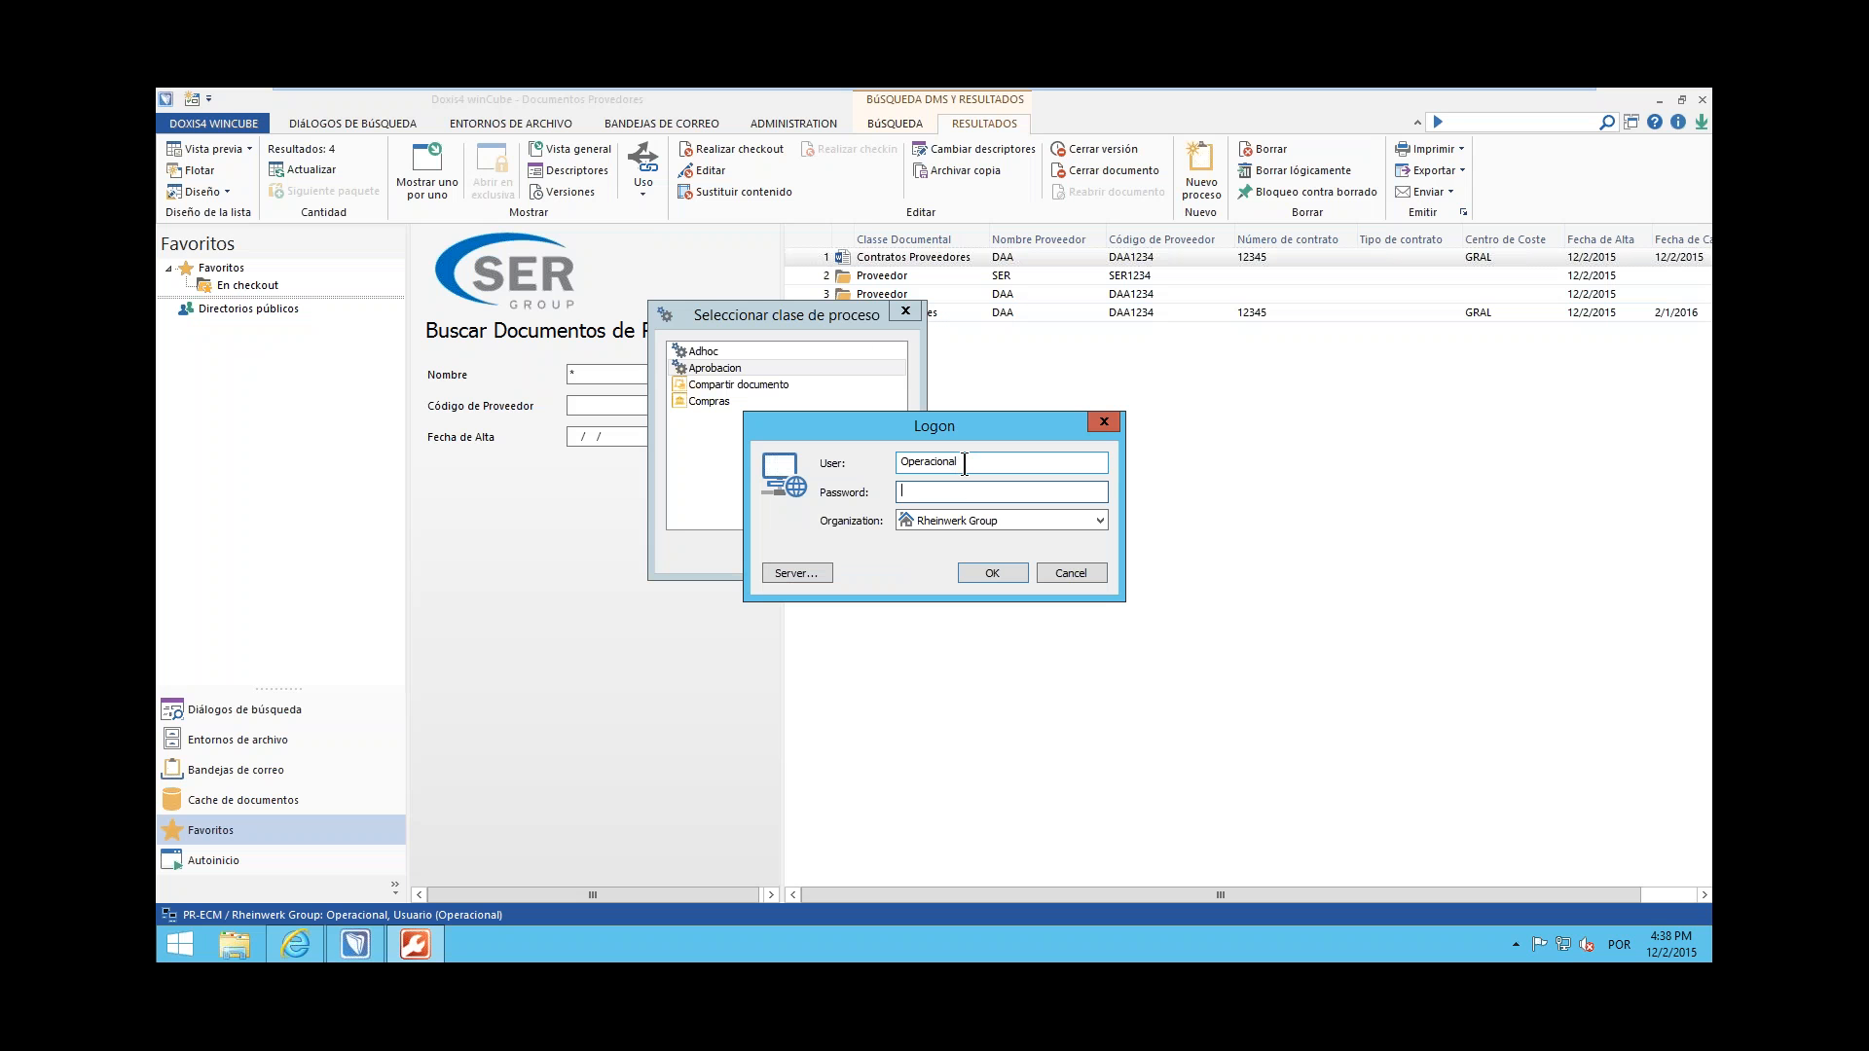
double_click(962, 464)
type("Supervisor")
left_click(962, 487)
key("Return")
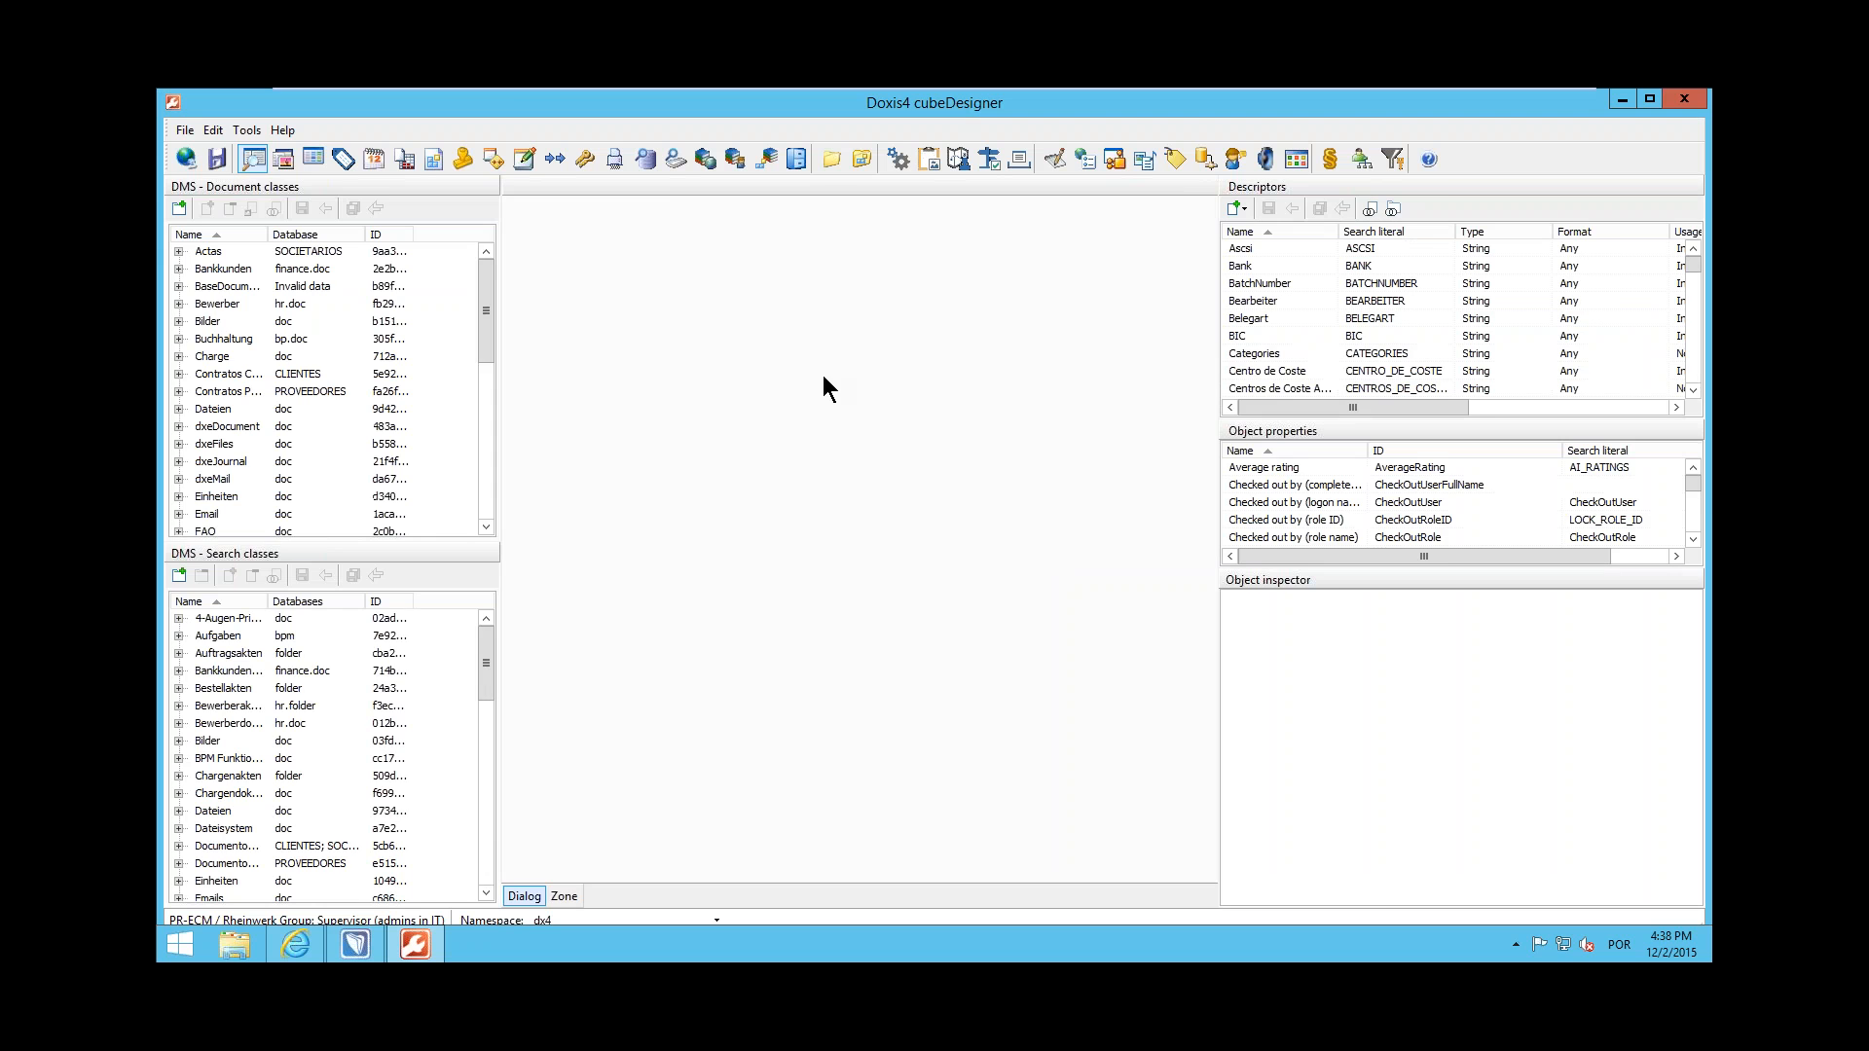
Open the Aprobacion_v1.0 process definition's state diagram and examine its Aprobación 1N, Aprobación 2N and Notifica Aprobación tasks
left_click(822, 161)
left_click(178, 269)
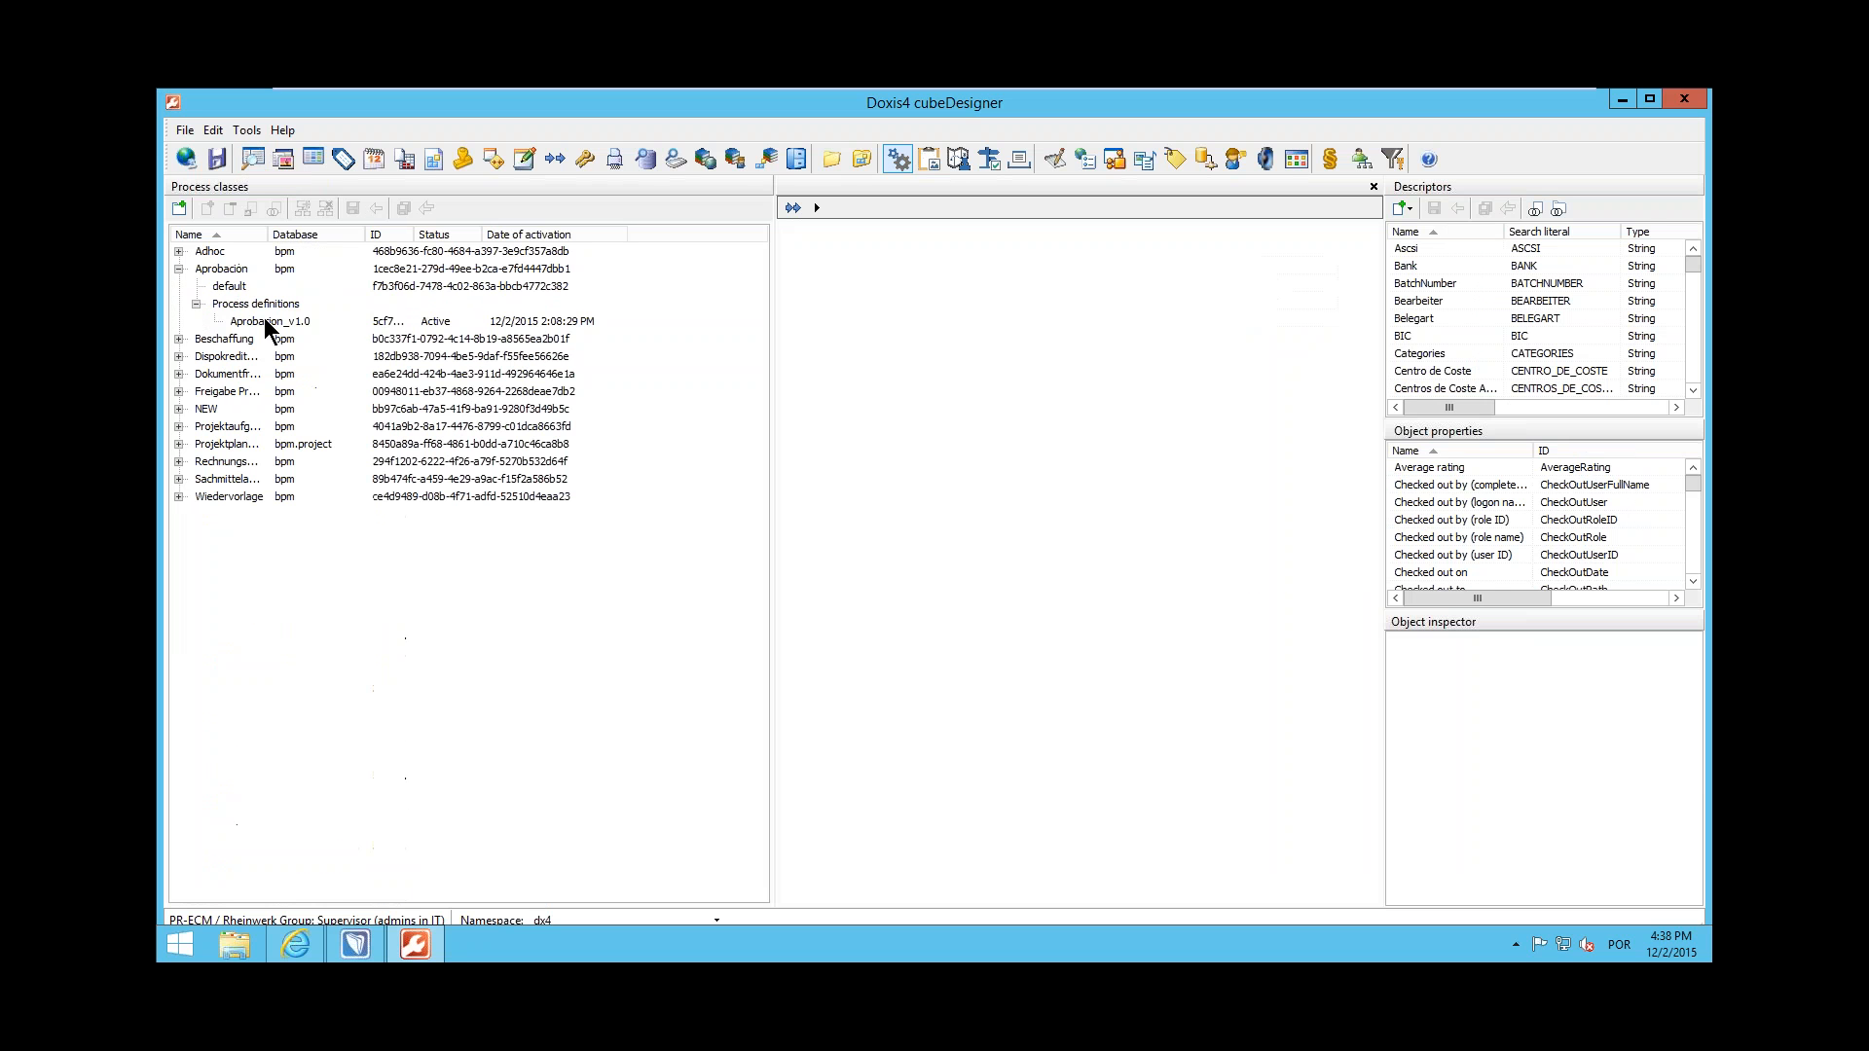
left_click(265, 321)
left_click_drag(774, 313, 587, 329)
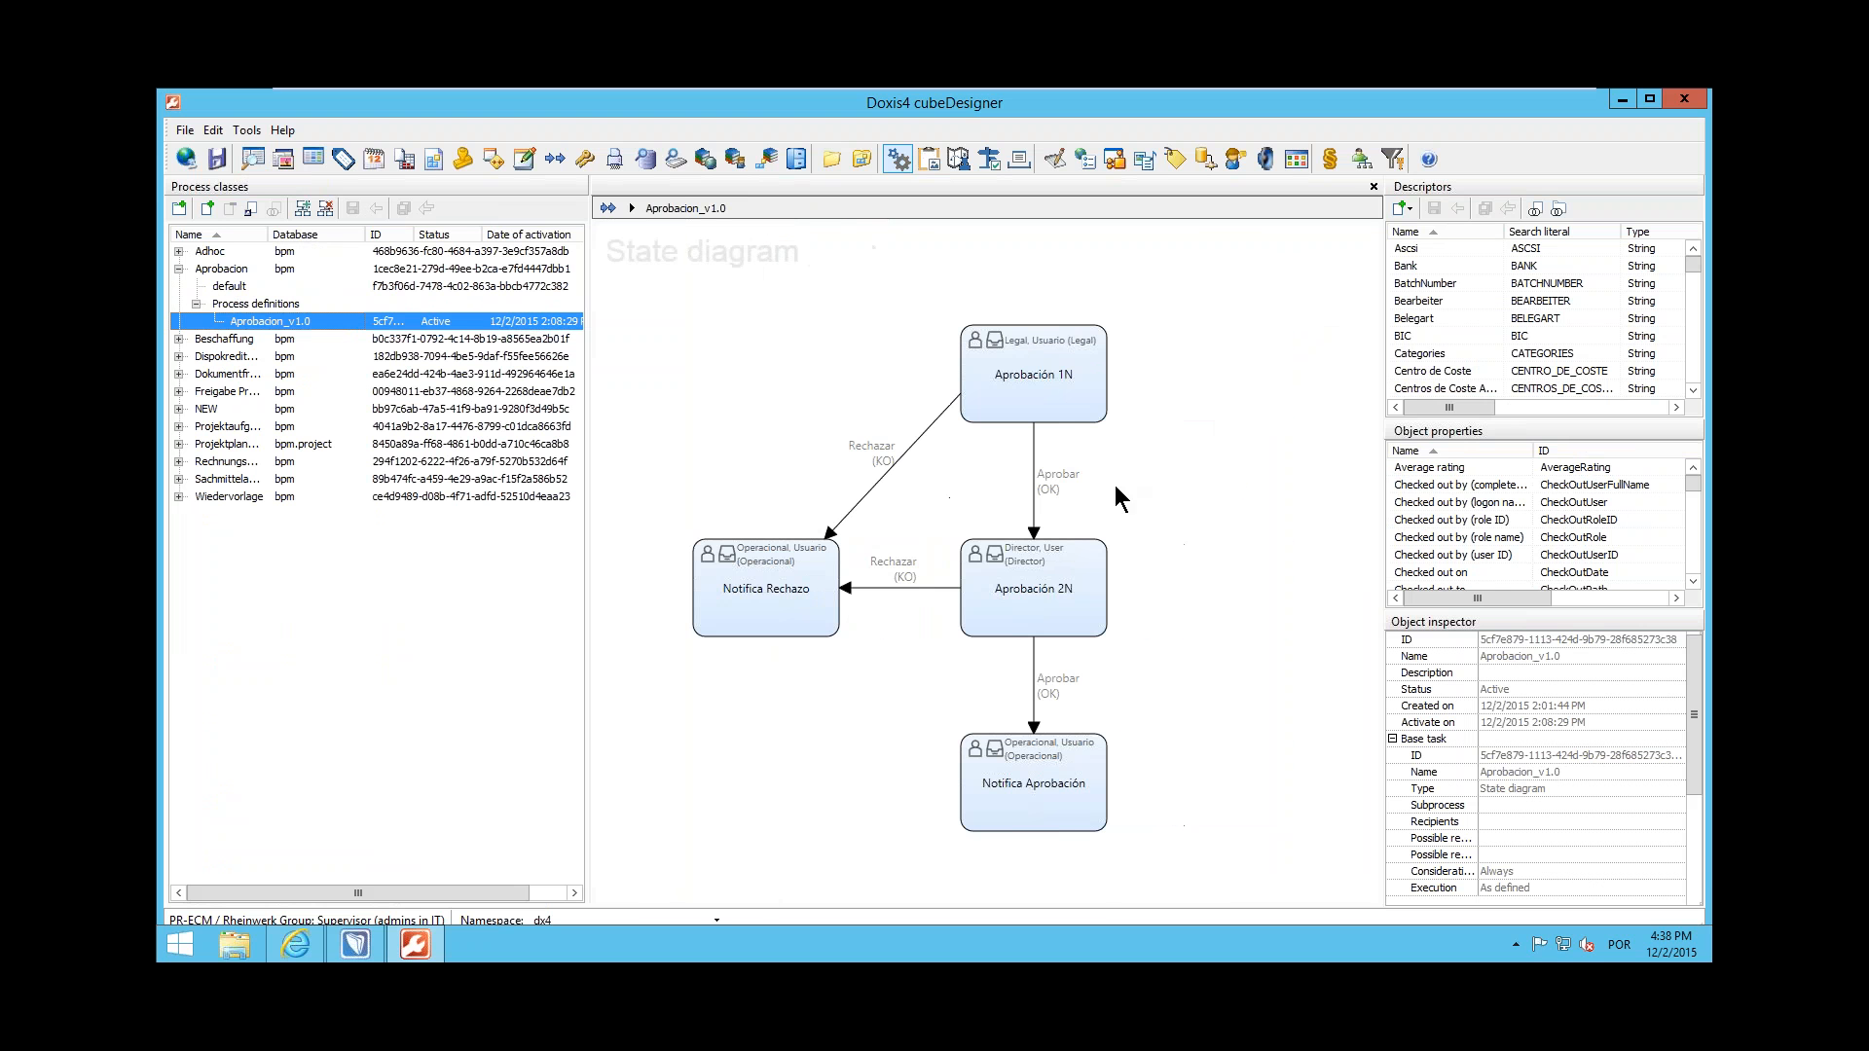
left_click(1046, 370)
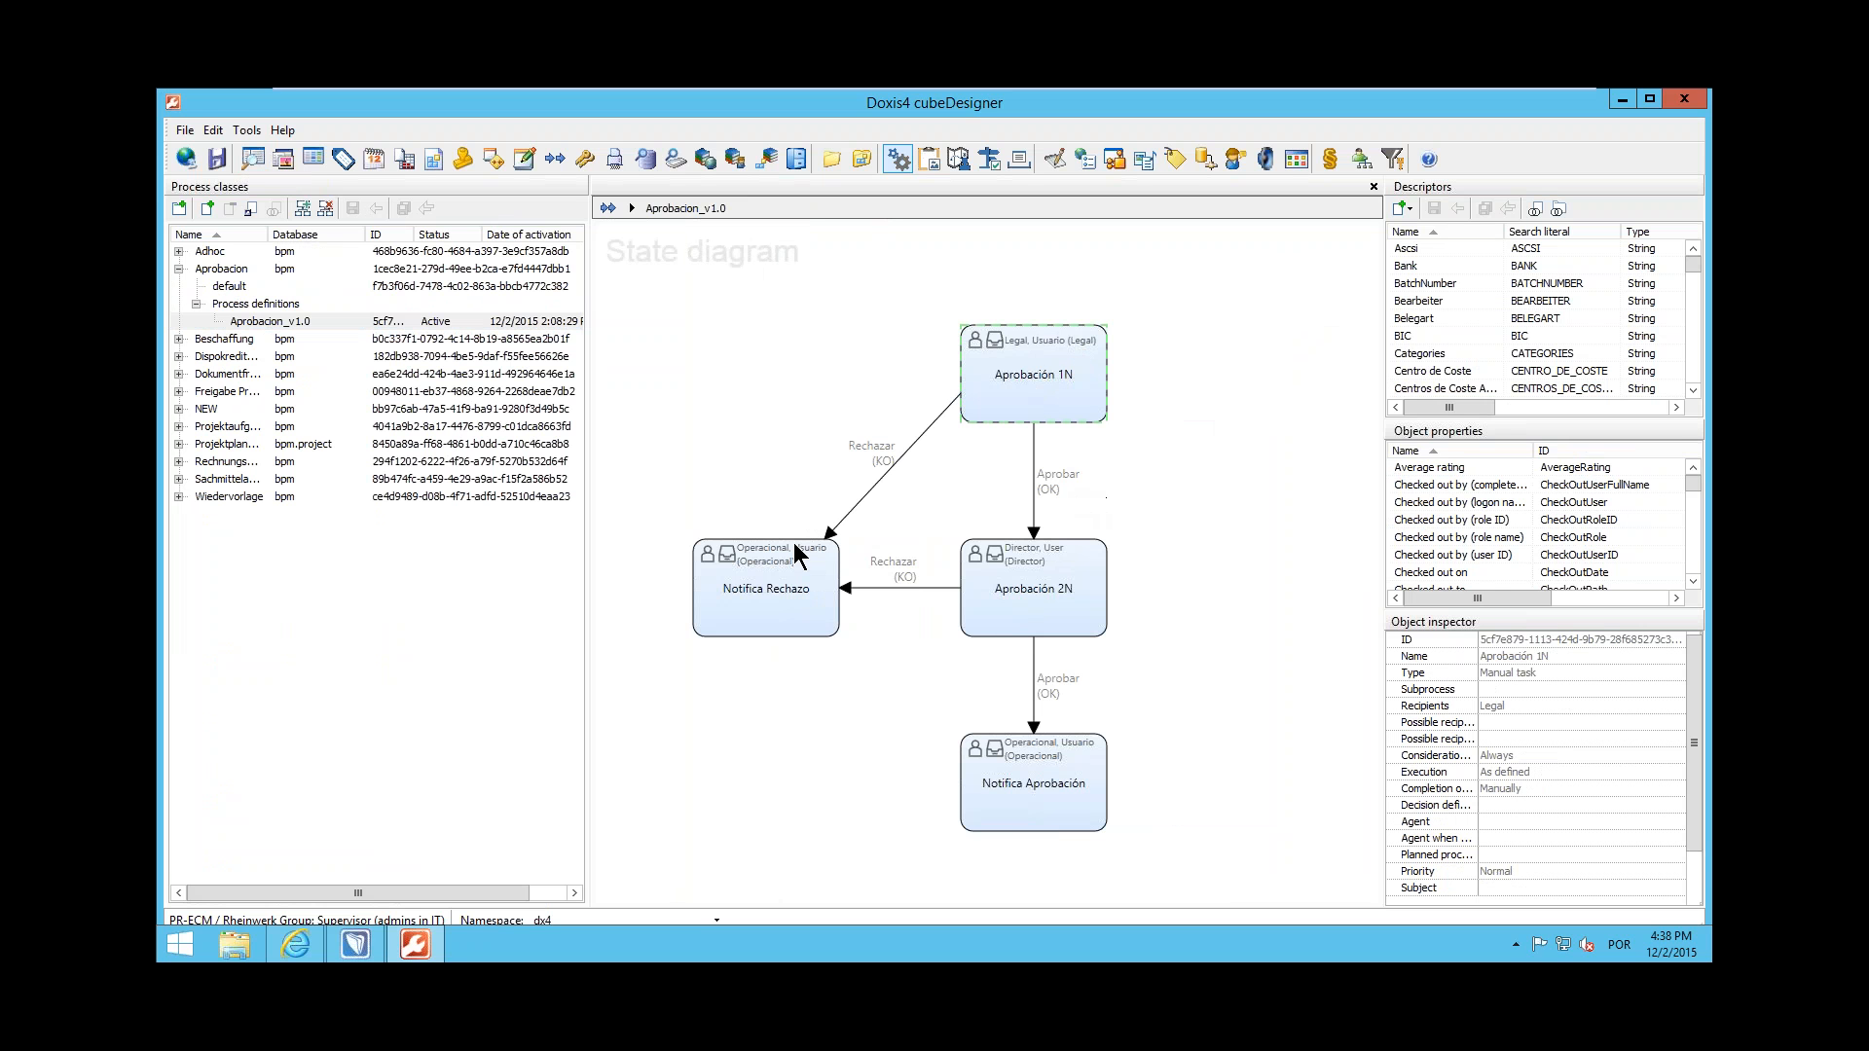
left_click(1042, 600)
left_click(1055, 816)
Switch back to Doxis4 winCube, create an Aprobacion process for the contract and enlarge its attachment and annotation lists
left_click(356, 957)
left_click(706, 367)
left_click(793, 552)
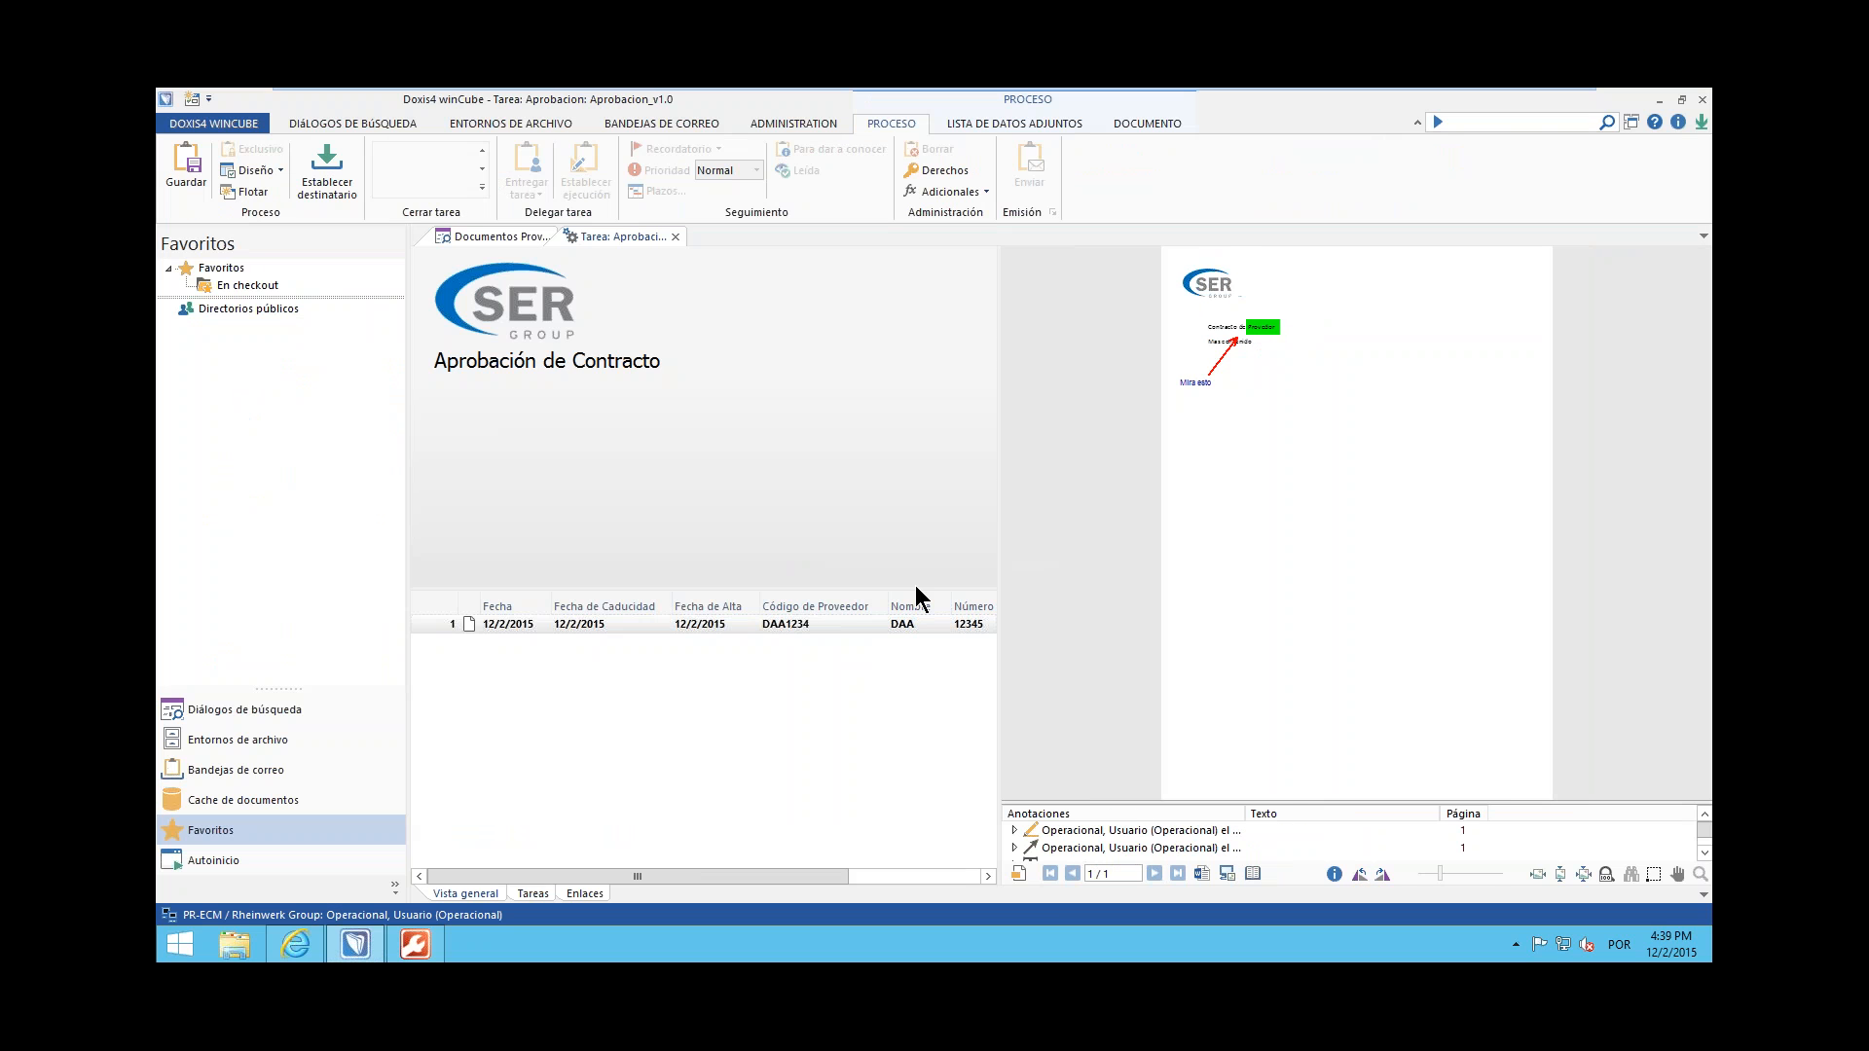
left_click_drag(904, 589, 903, 485)
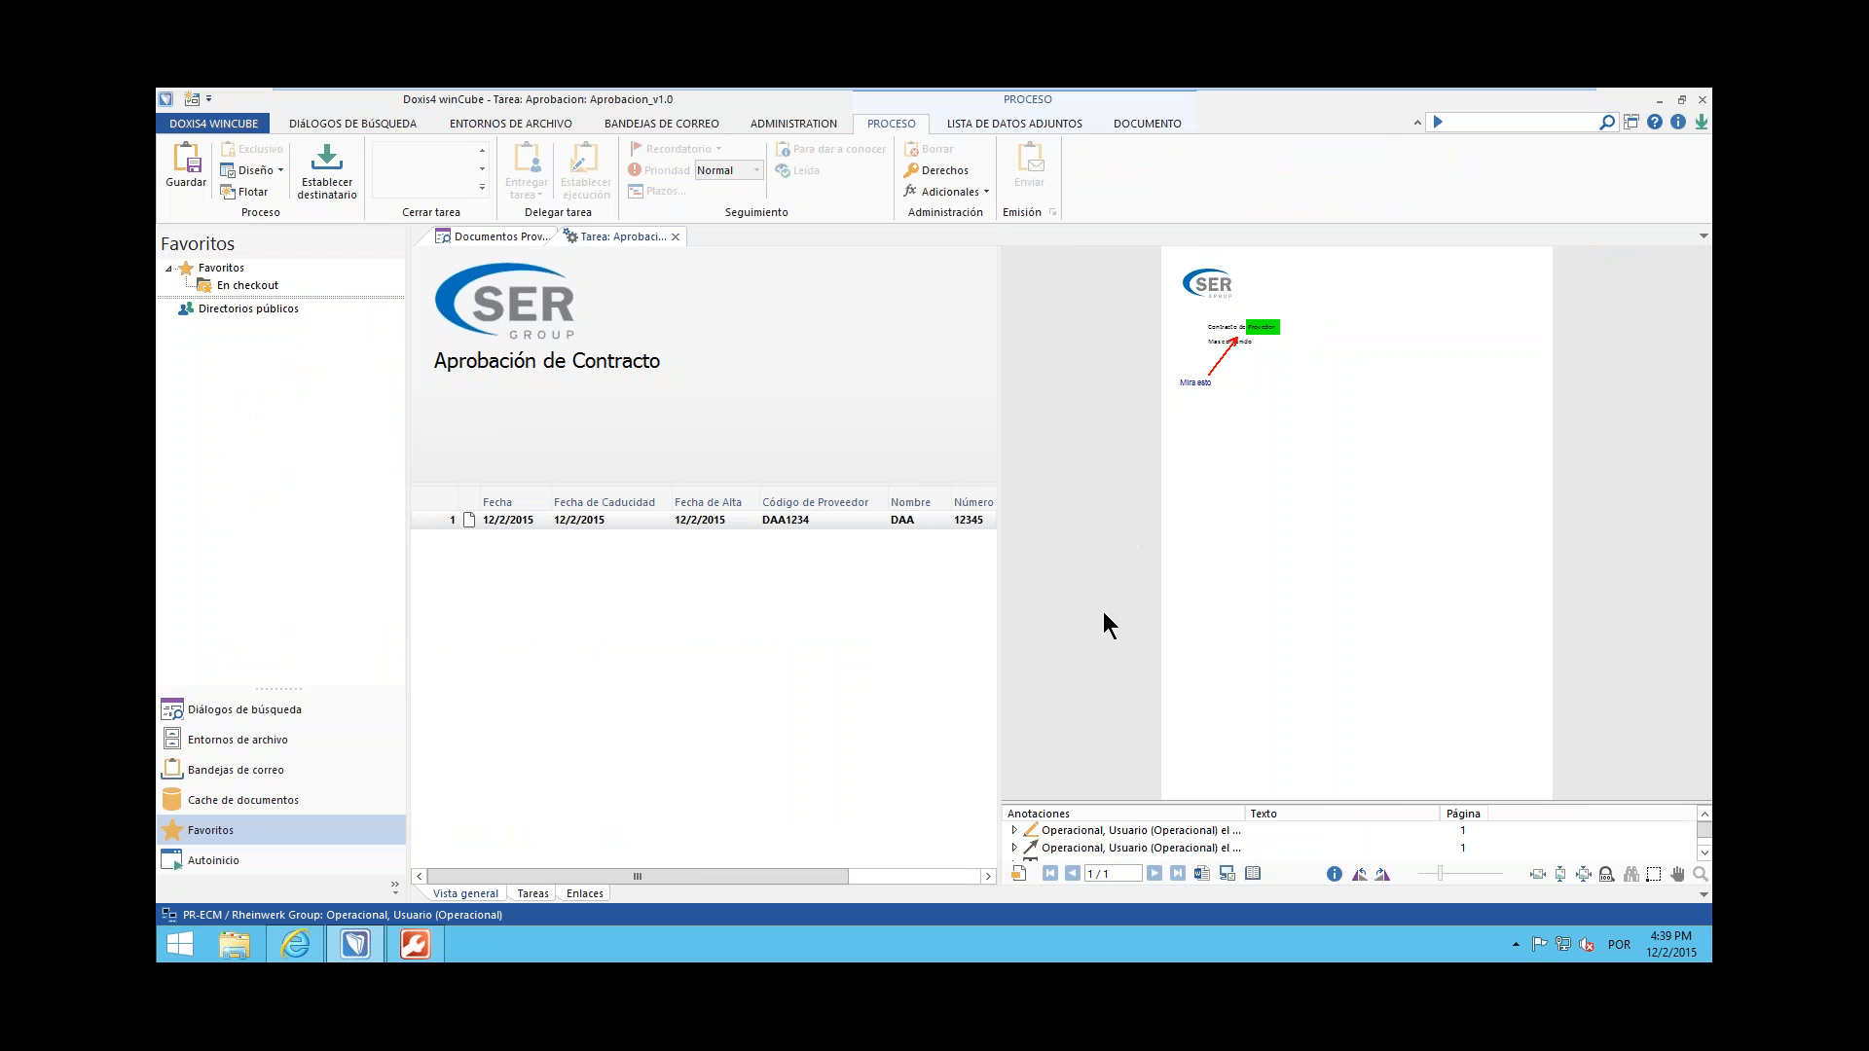
left_click_drag(1359, 804, 1365, 584)
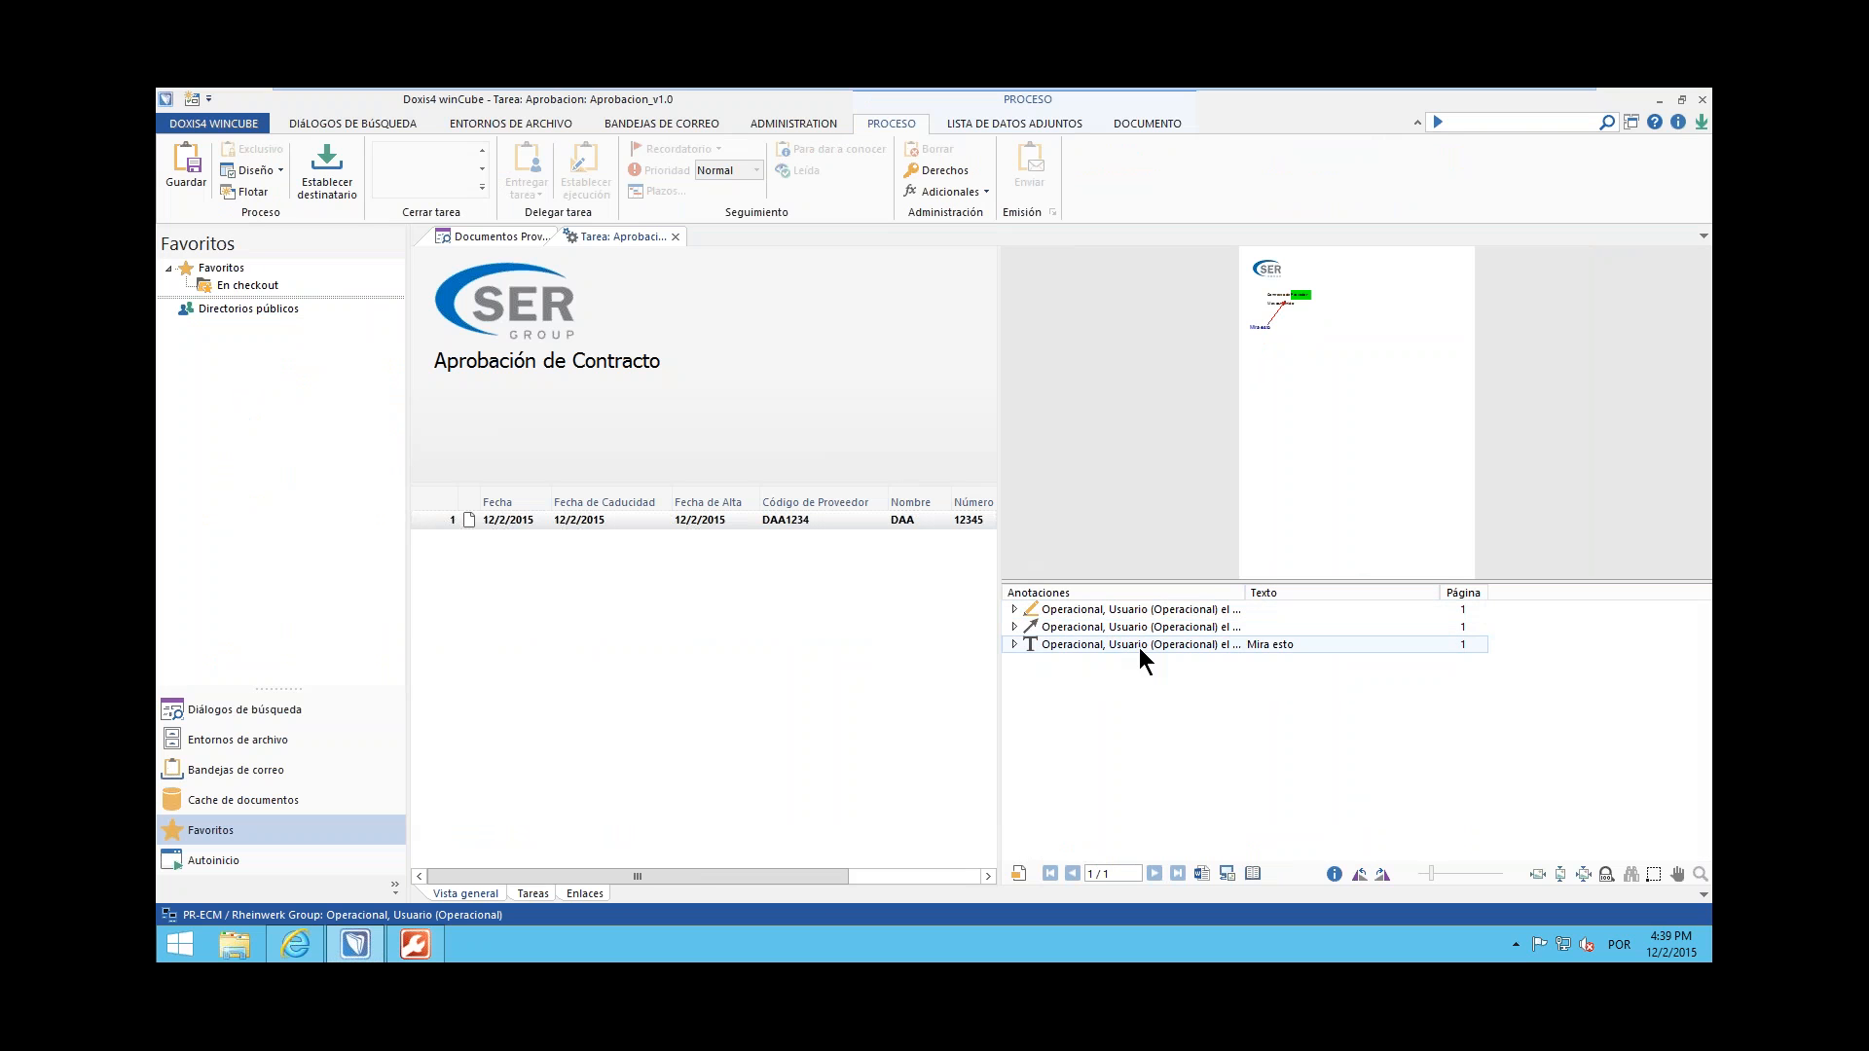
Inspect the details of the contract's text annotation in the annotation list and save the new approval process
mouse_move(1135, 650)
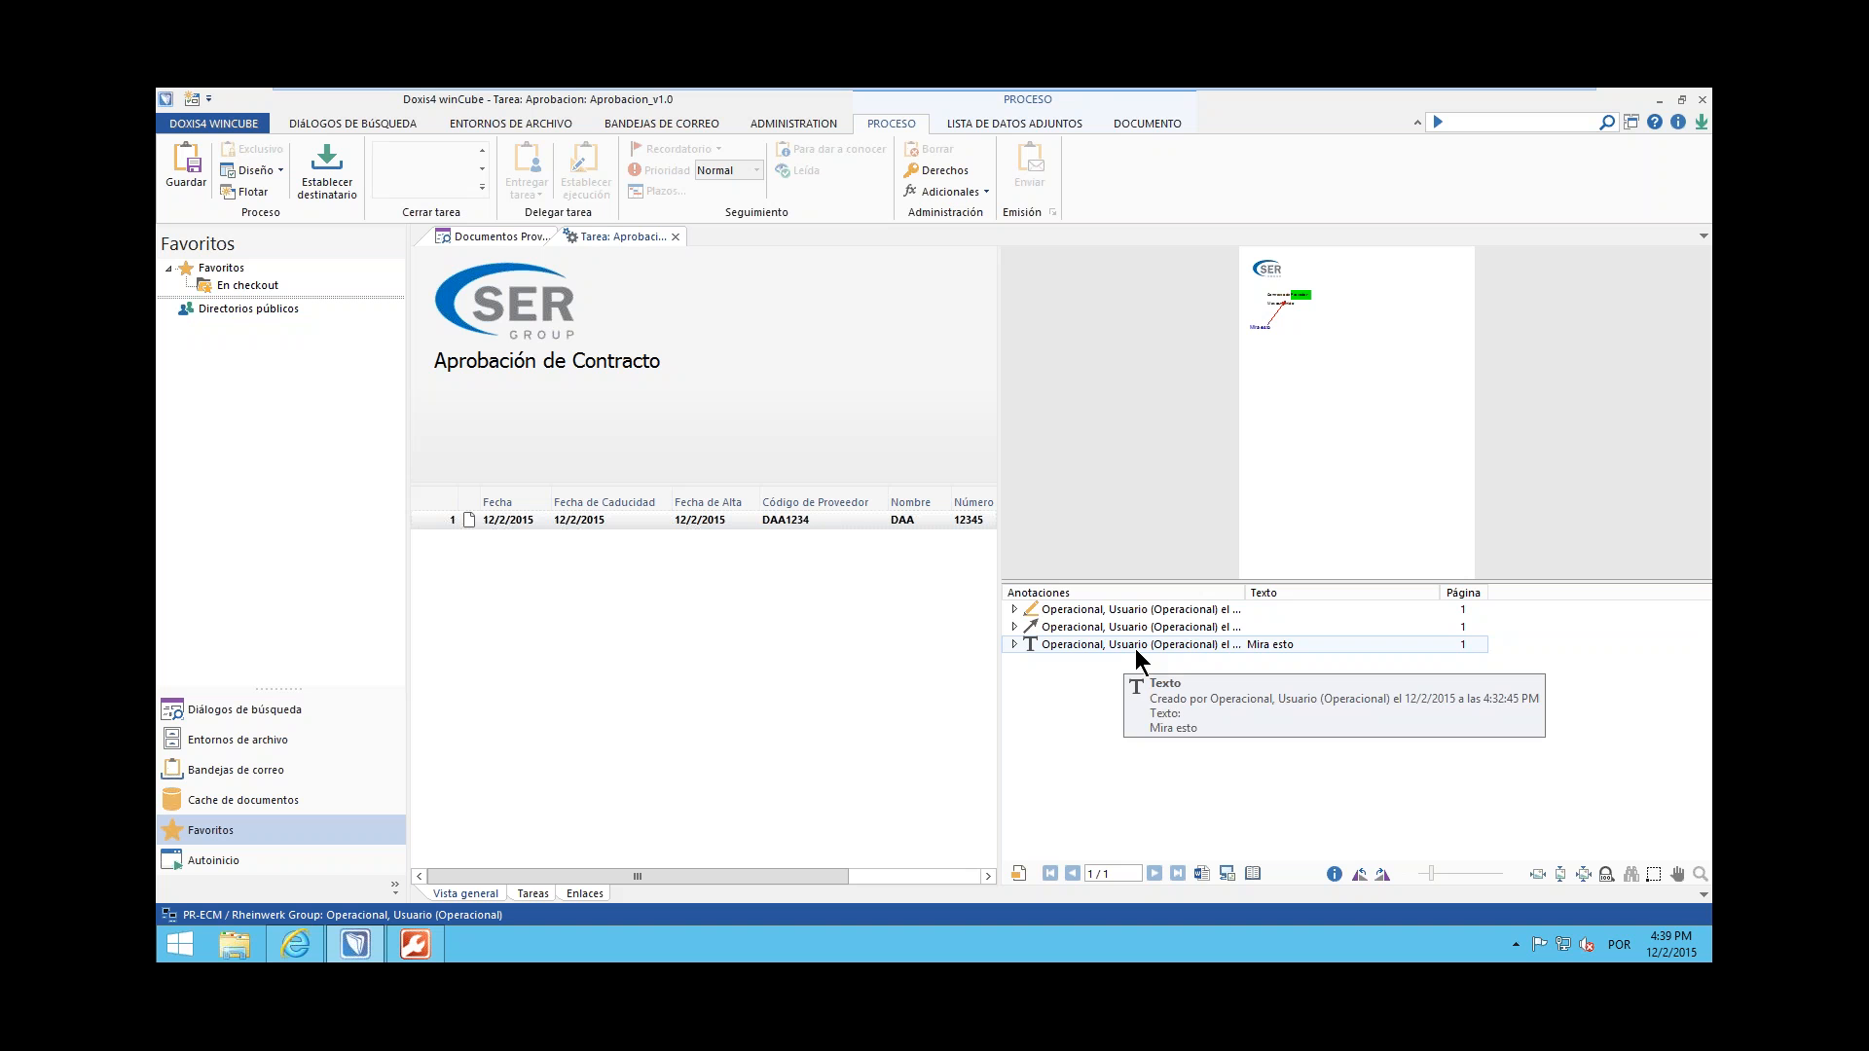
left_click(1016, 644)
mouse_move(1294, 666)
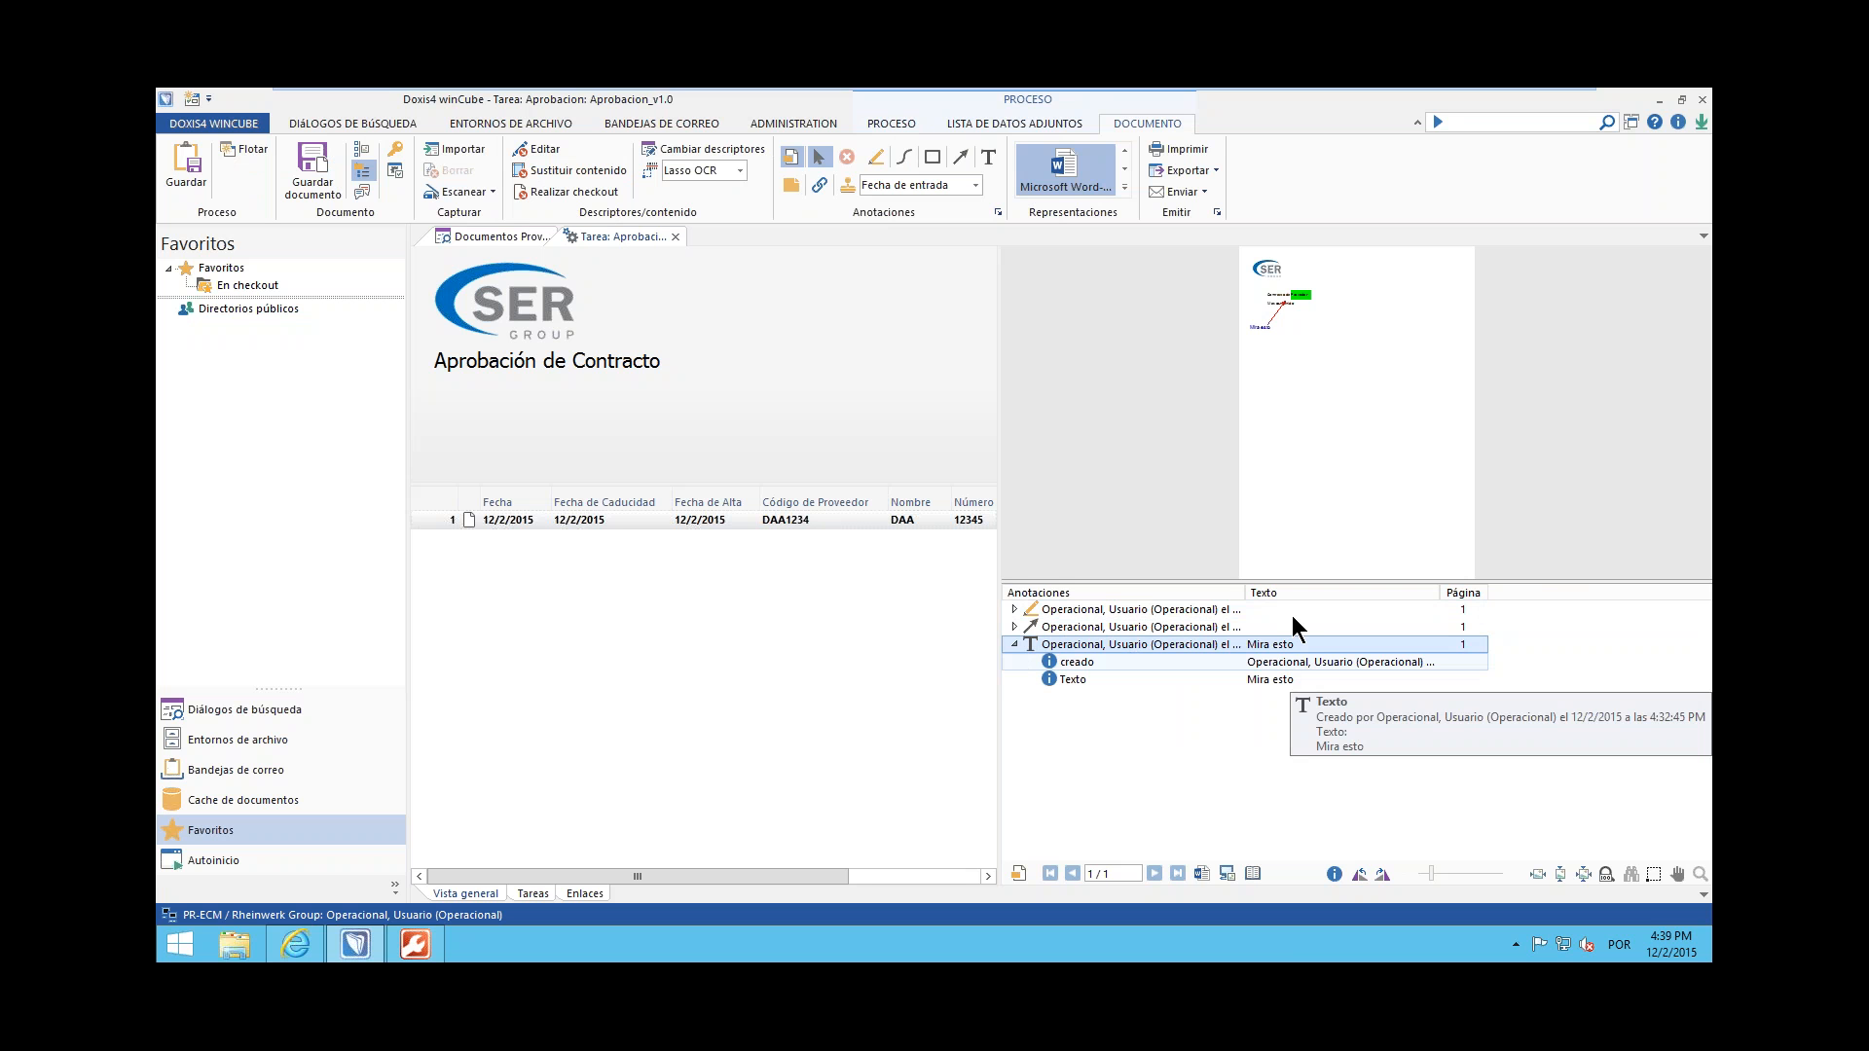
left_click_drag(1515, 590, 1528, 590)
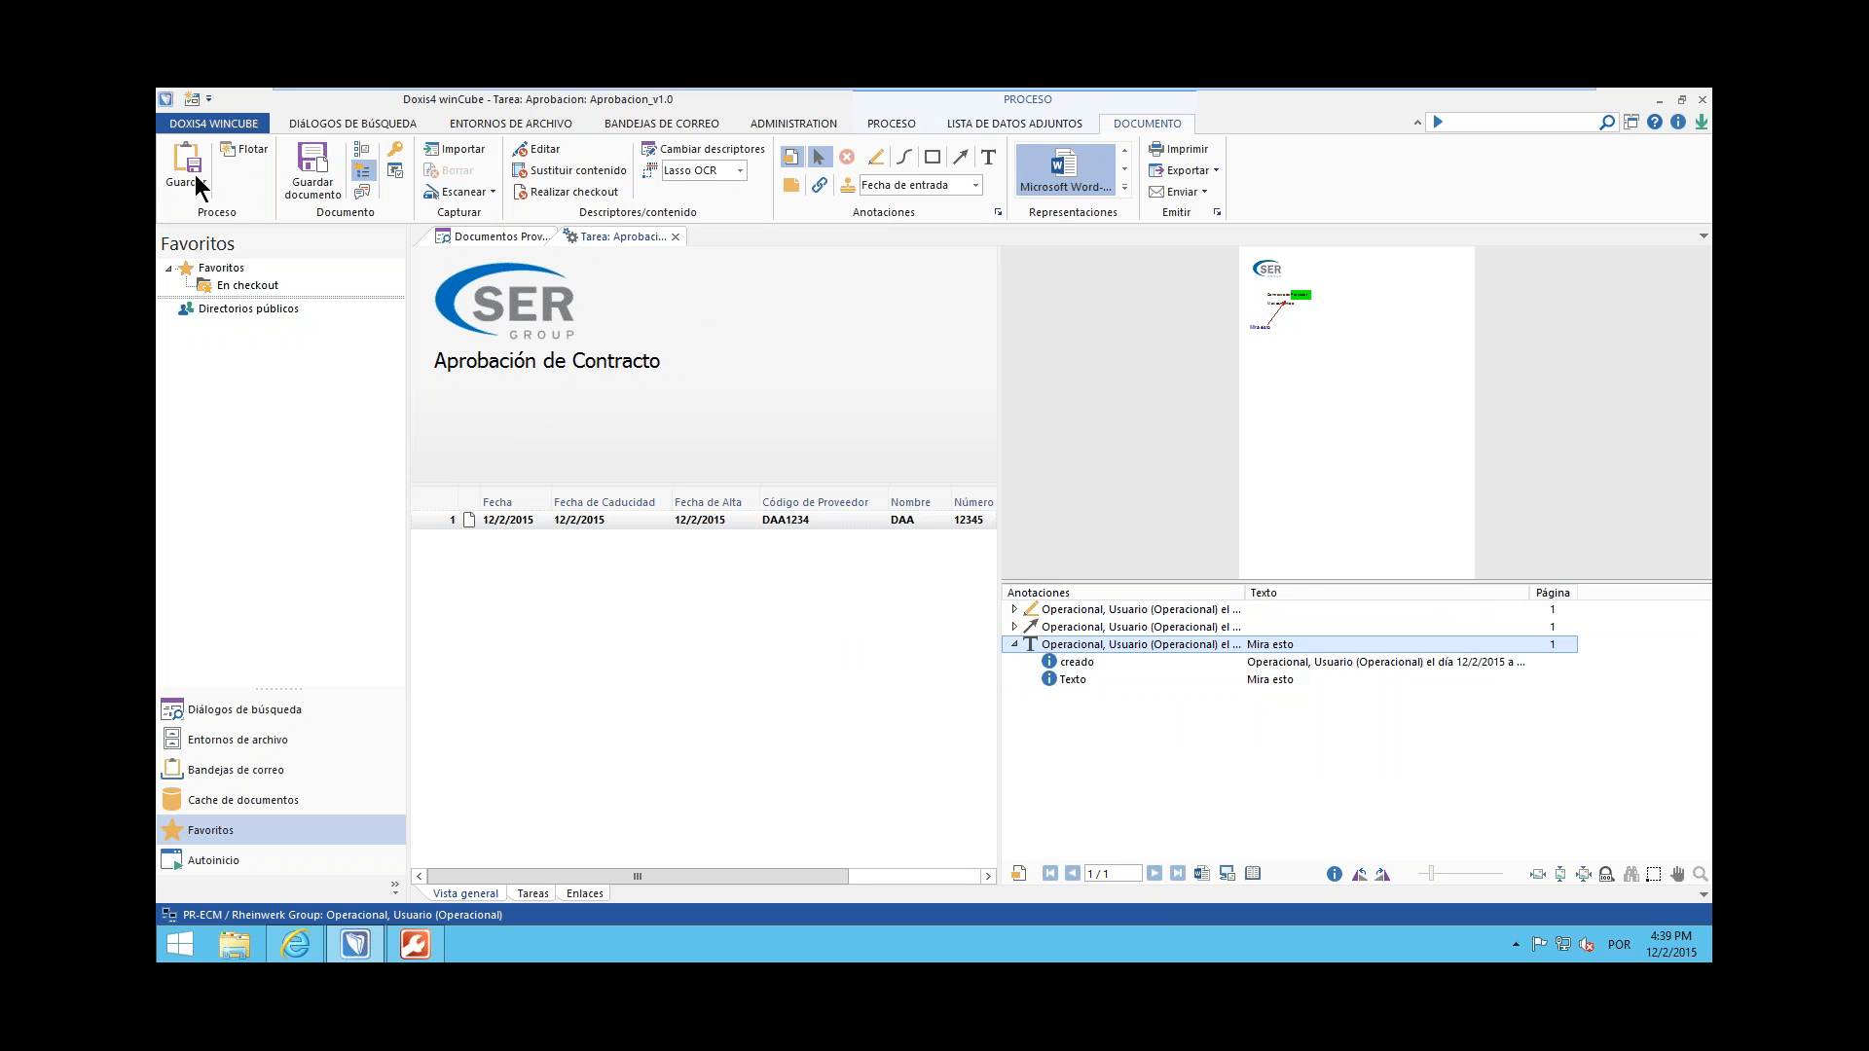
left_click(881, 127)
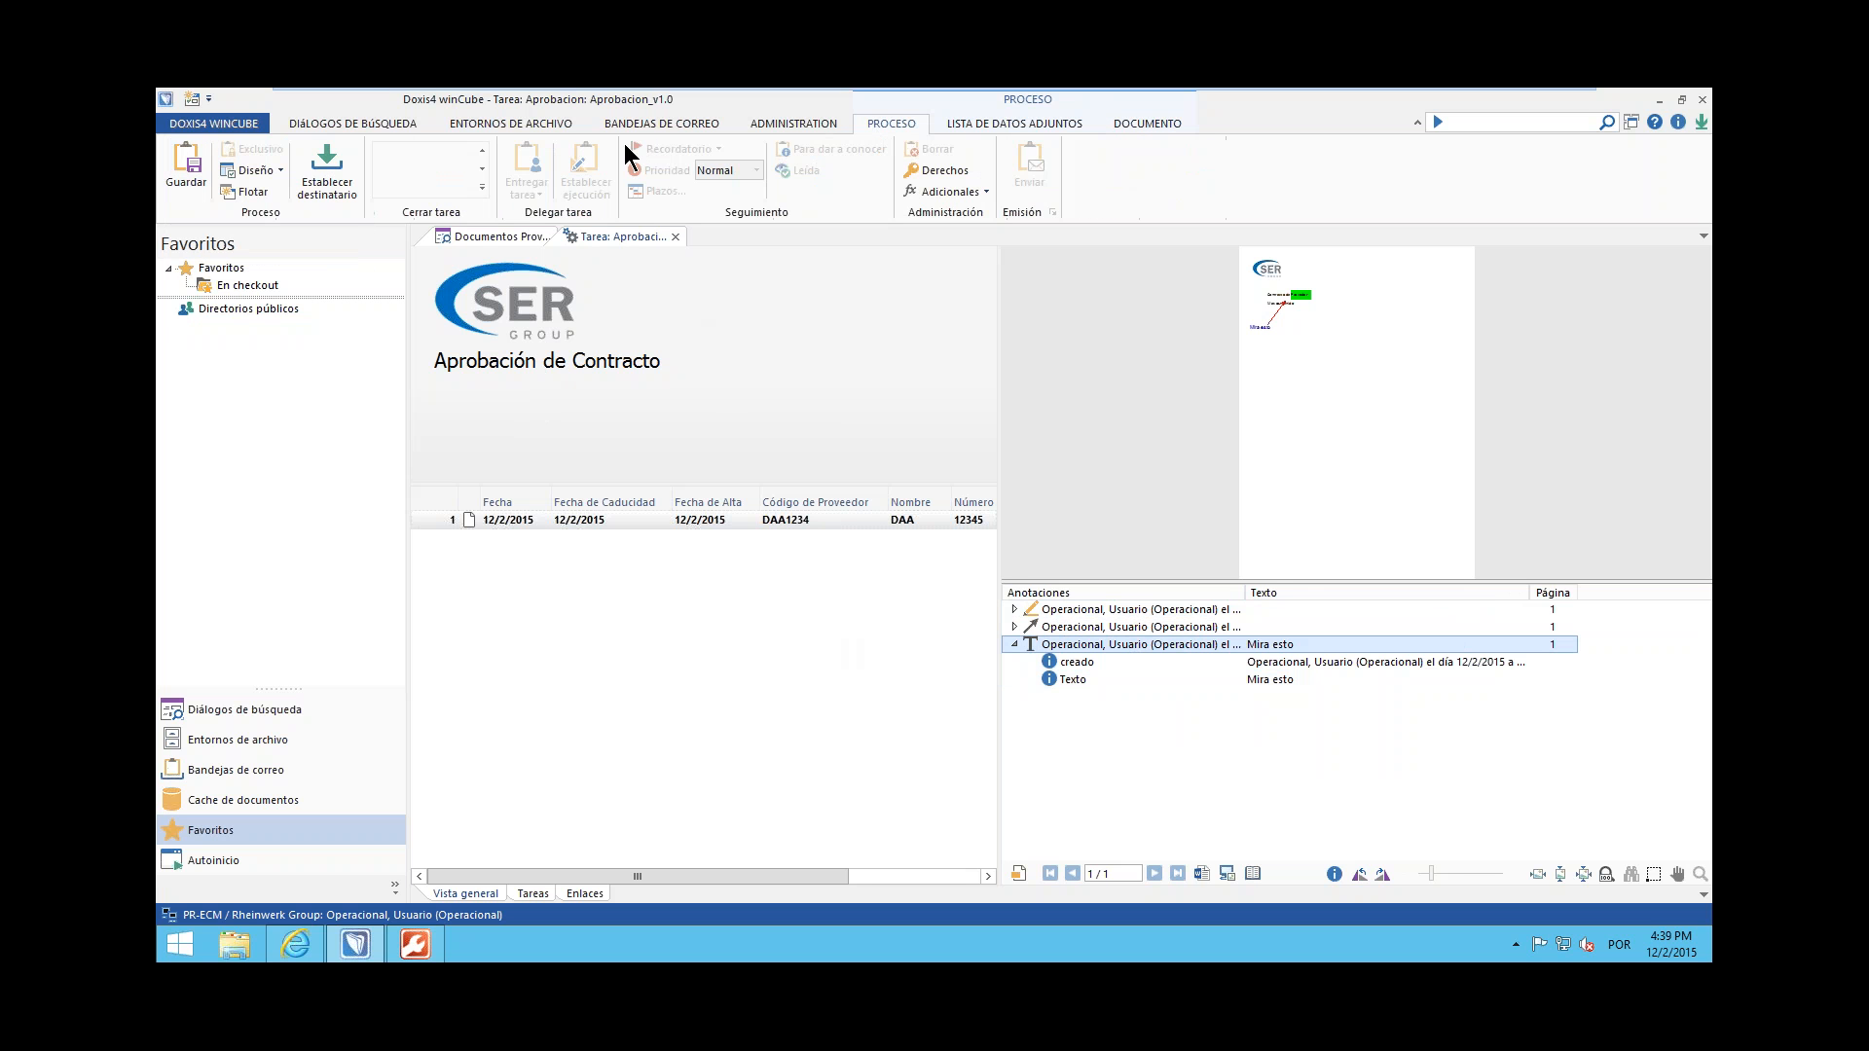
left_click(189, 177)
Log in again as the Legal user, entering the account password, with Rheinwerk Group as the organization
left_click(202, 120)
left_click(218, 151)
key("shift+Tab")
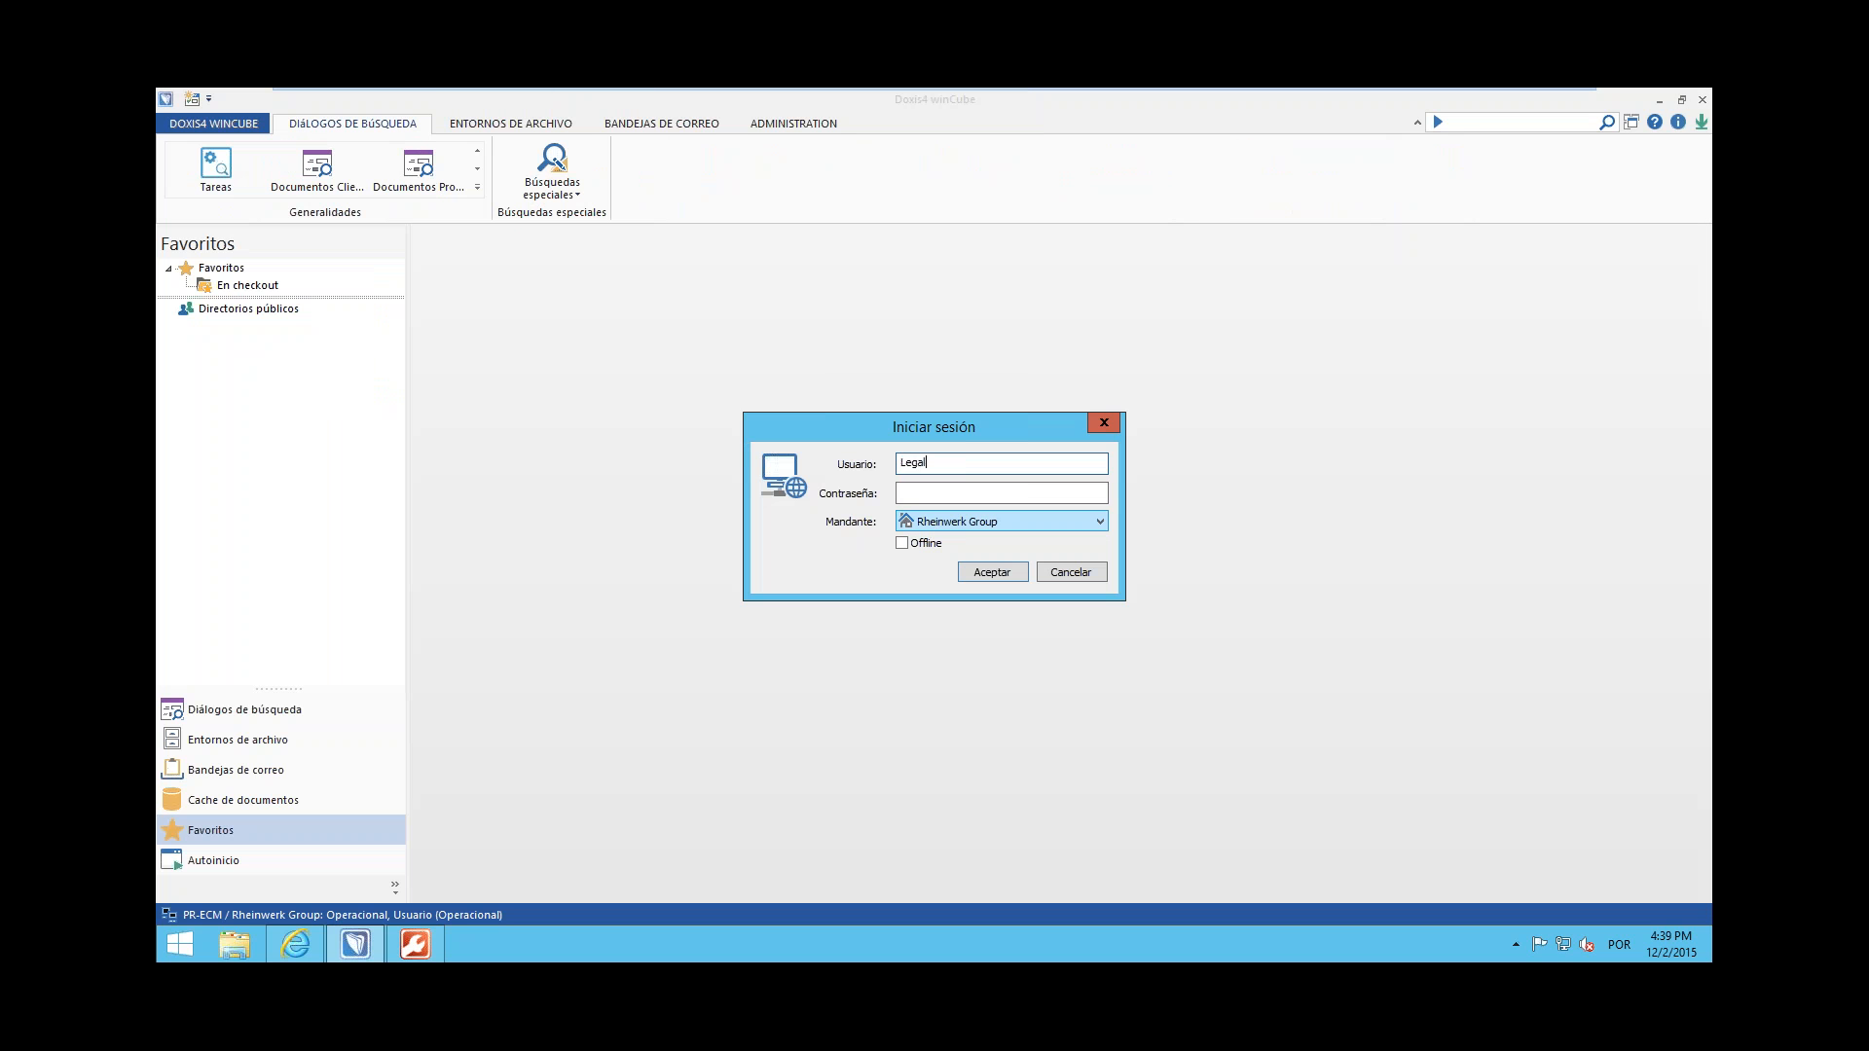
key("Tab")
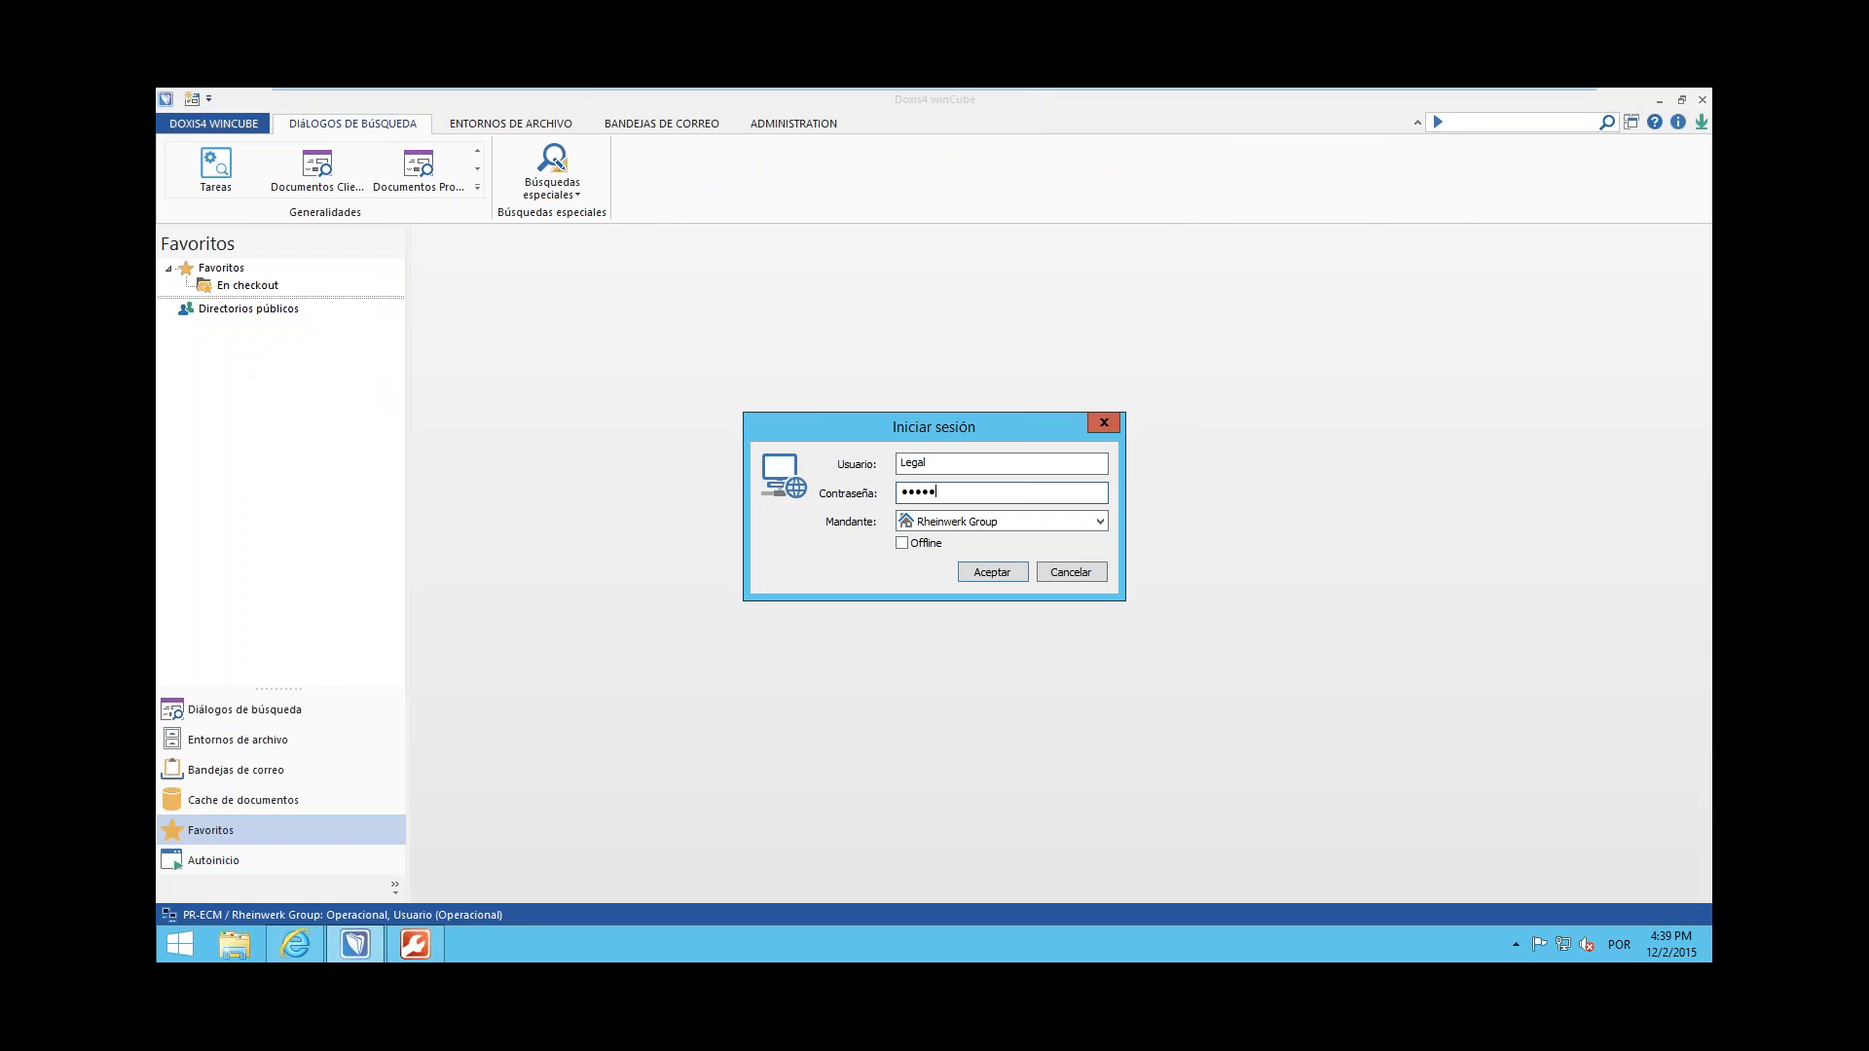
key("Return")
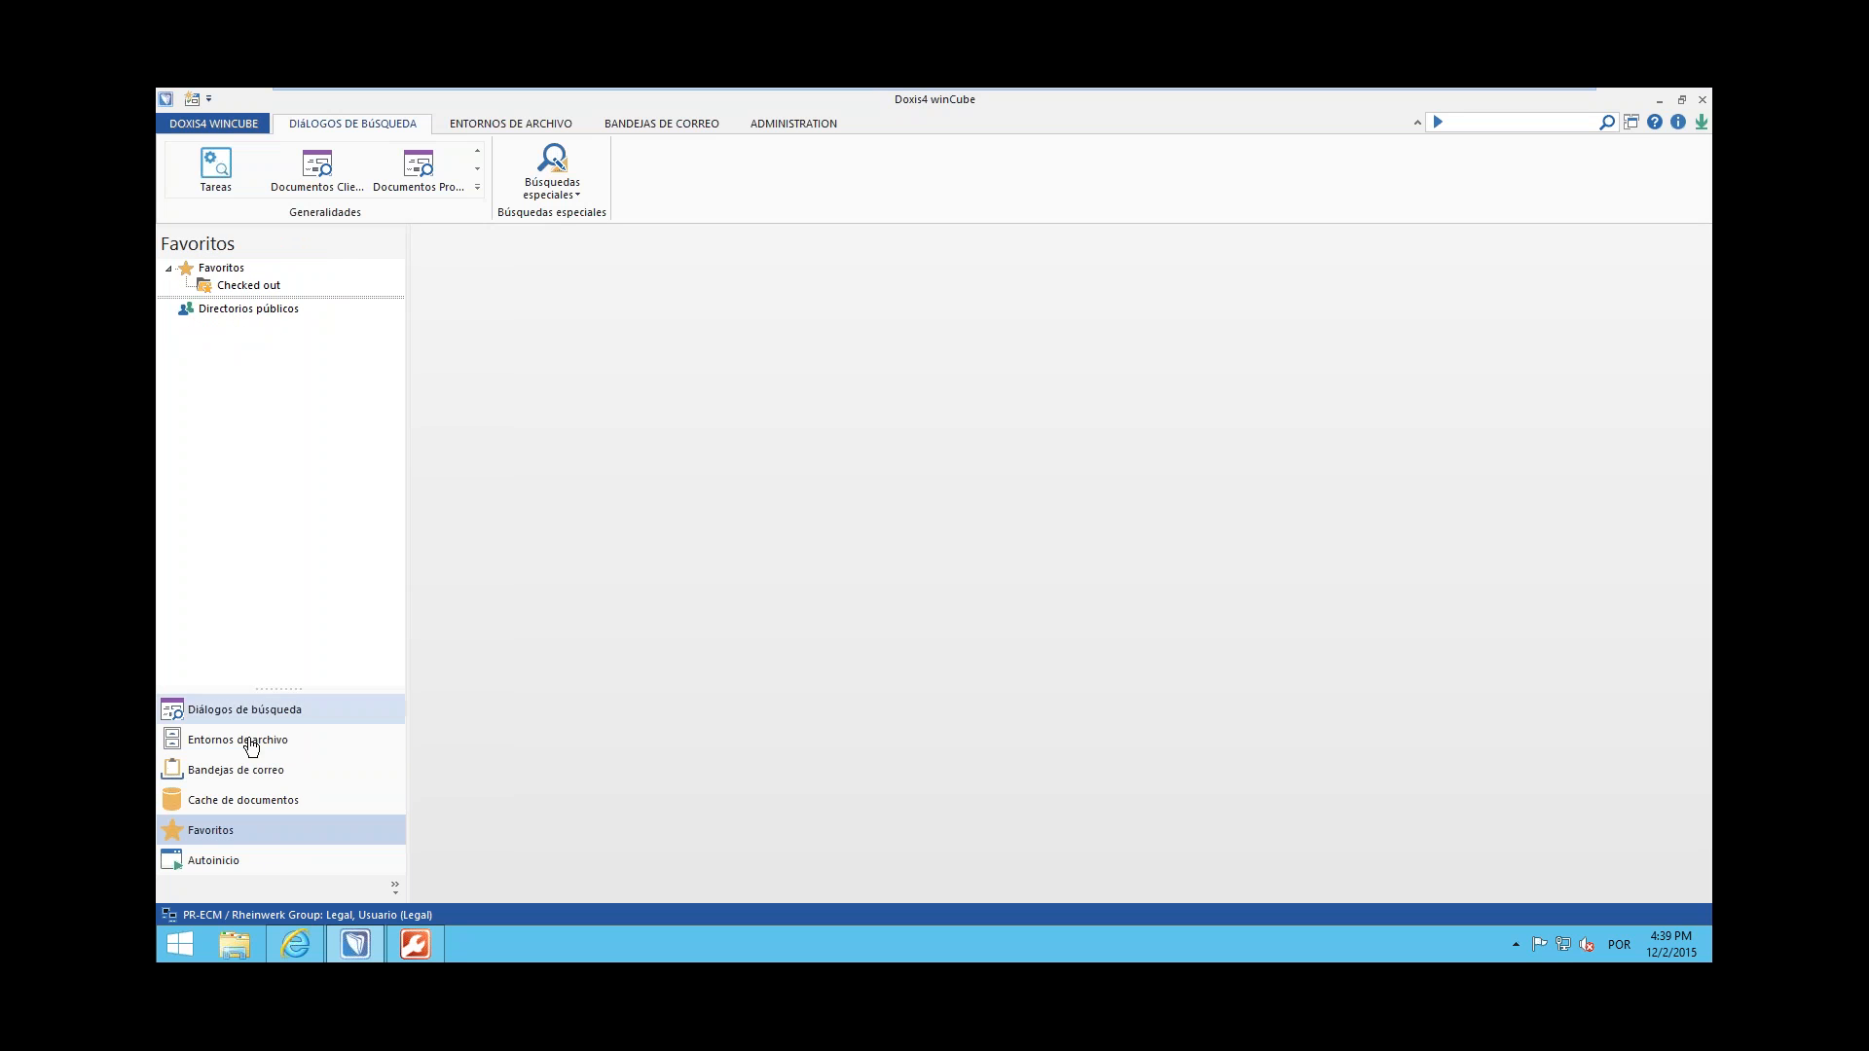
Open the Aprobación 1N task from the Legal user's inbox and widen the contract's preview area
left_click(238, 778)
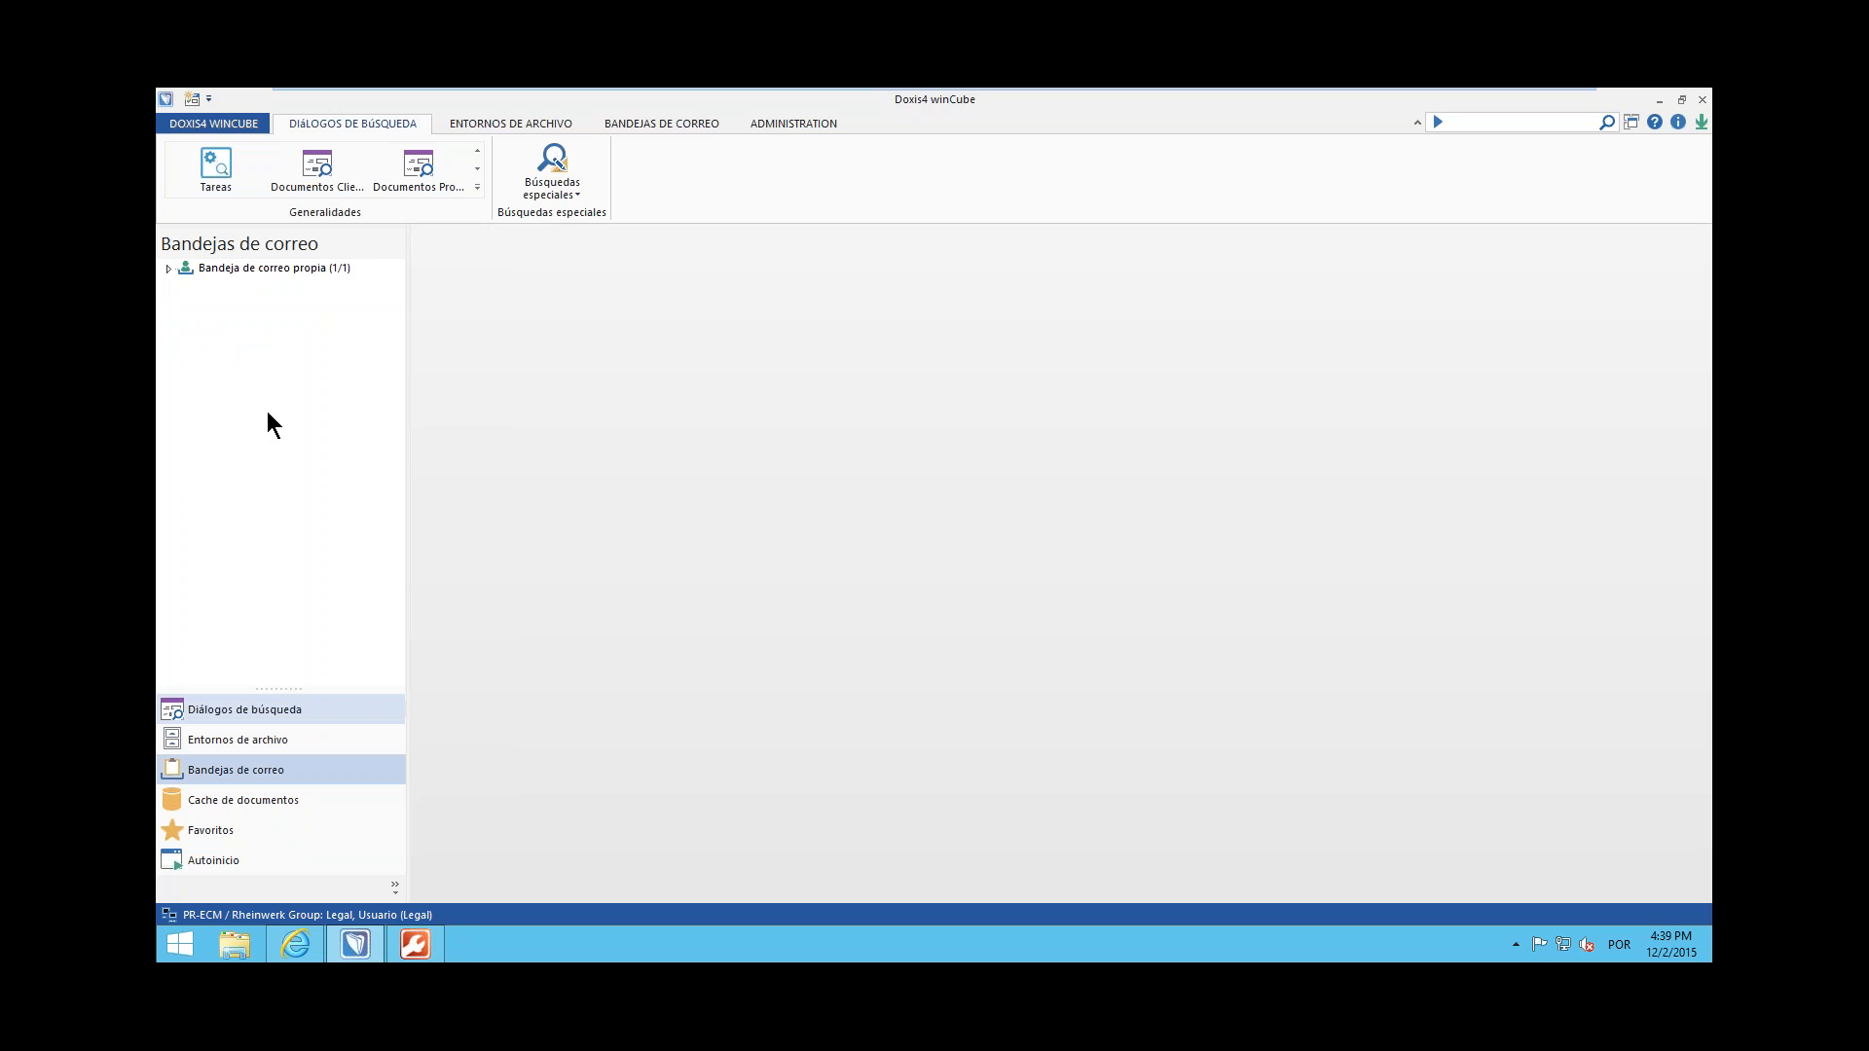
left_click(167, 269)
left_click(242, 284)
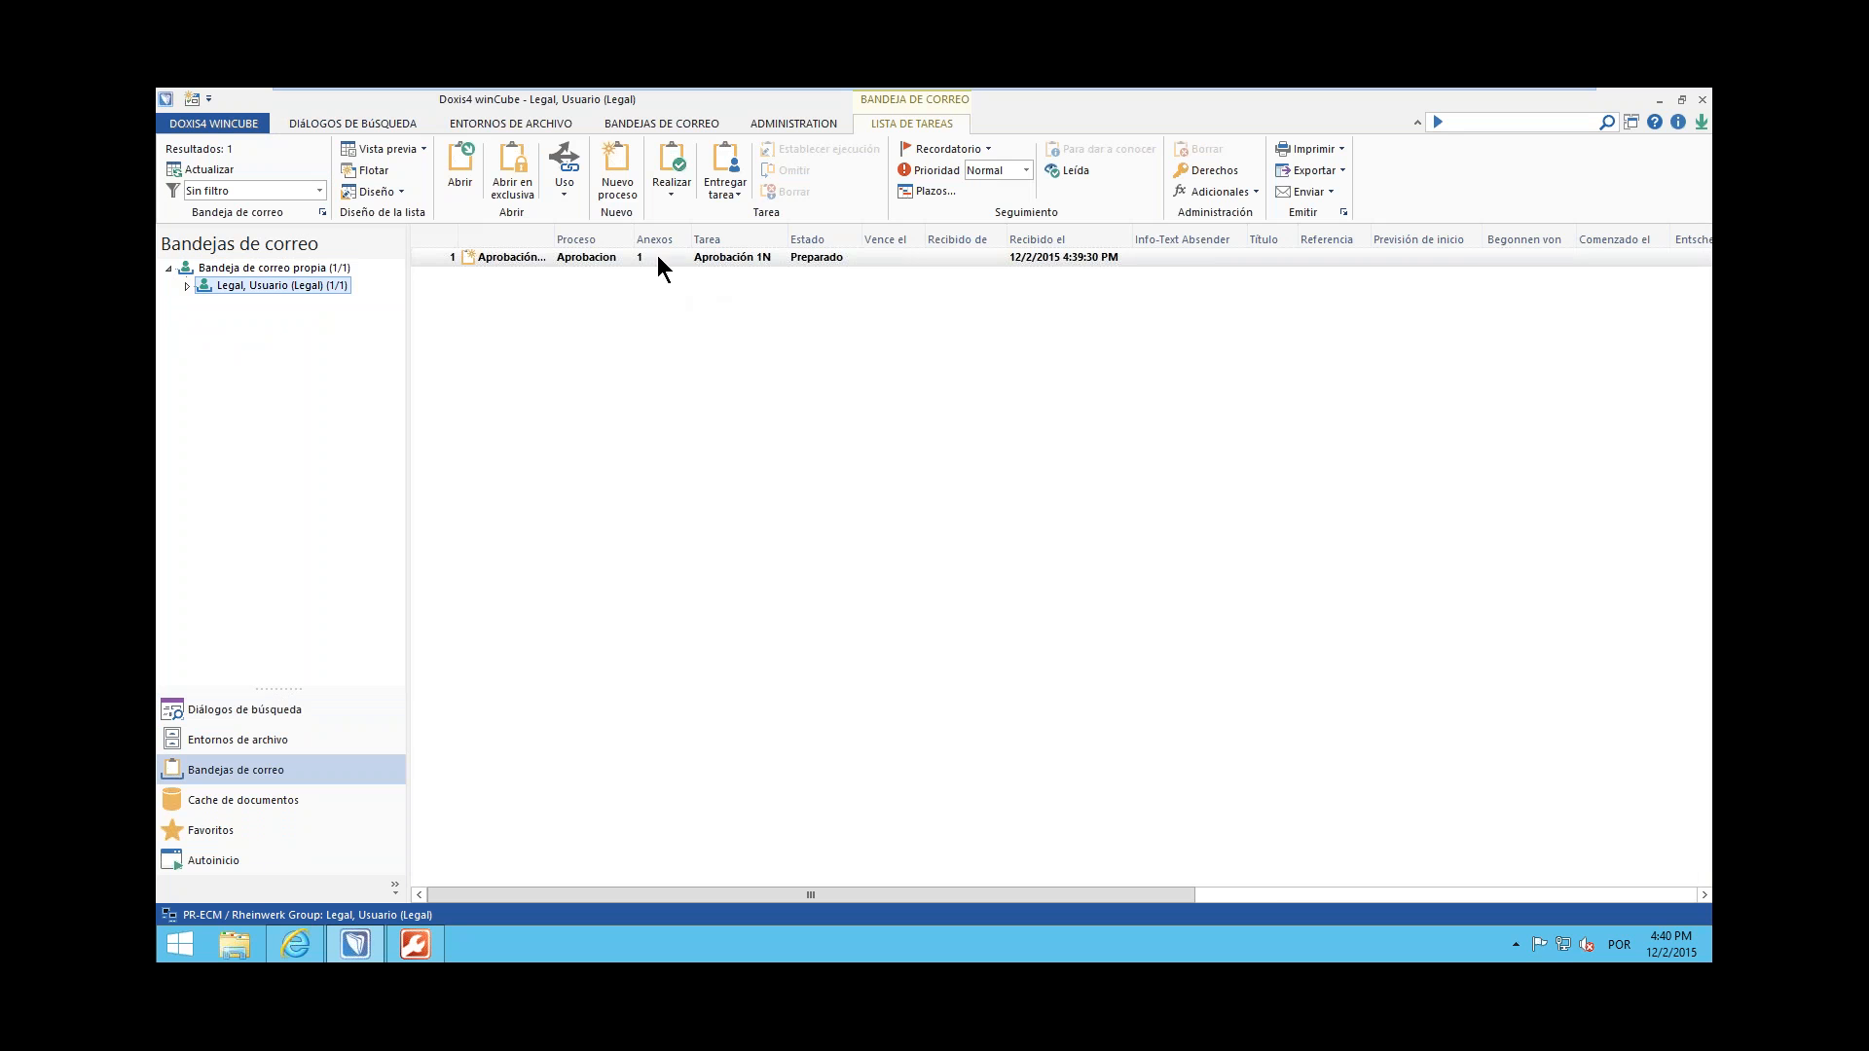
double_click(734, 257)
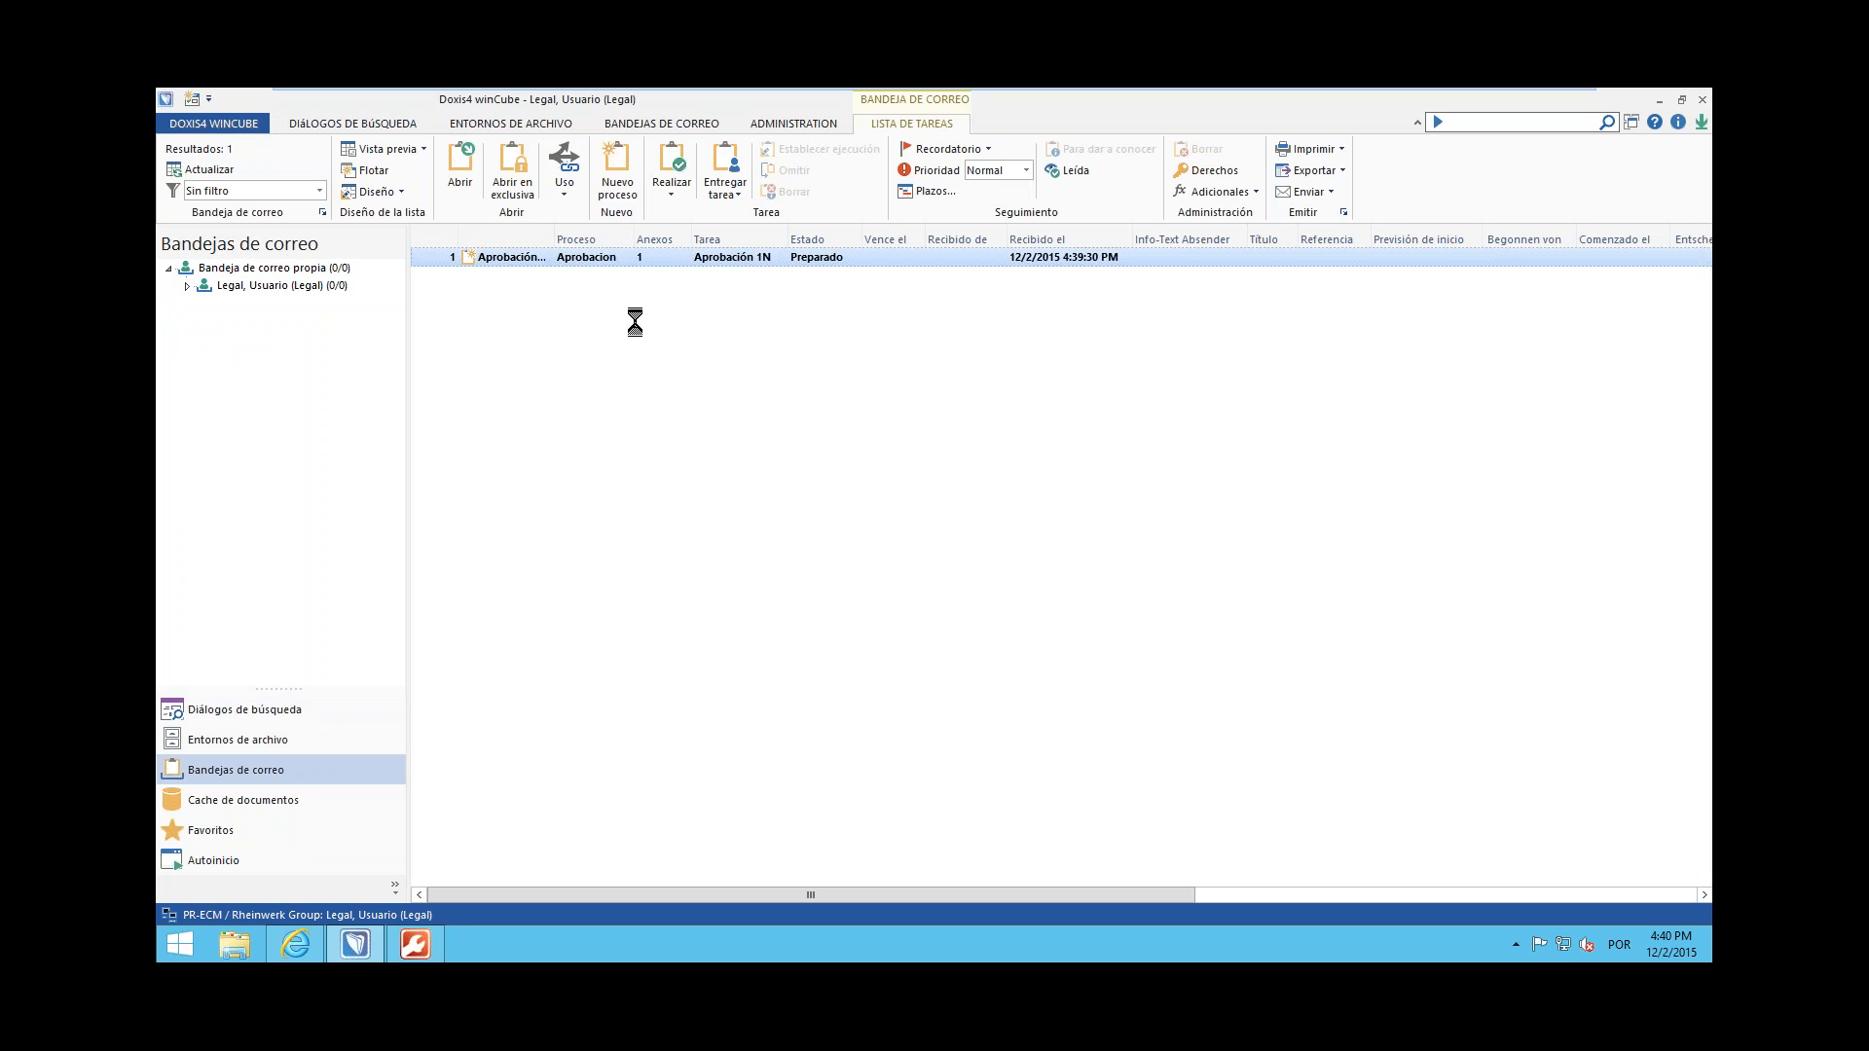
left_click_drag(998, 335, 850, 336)
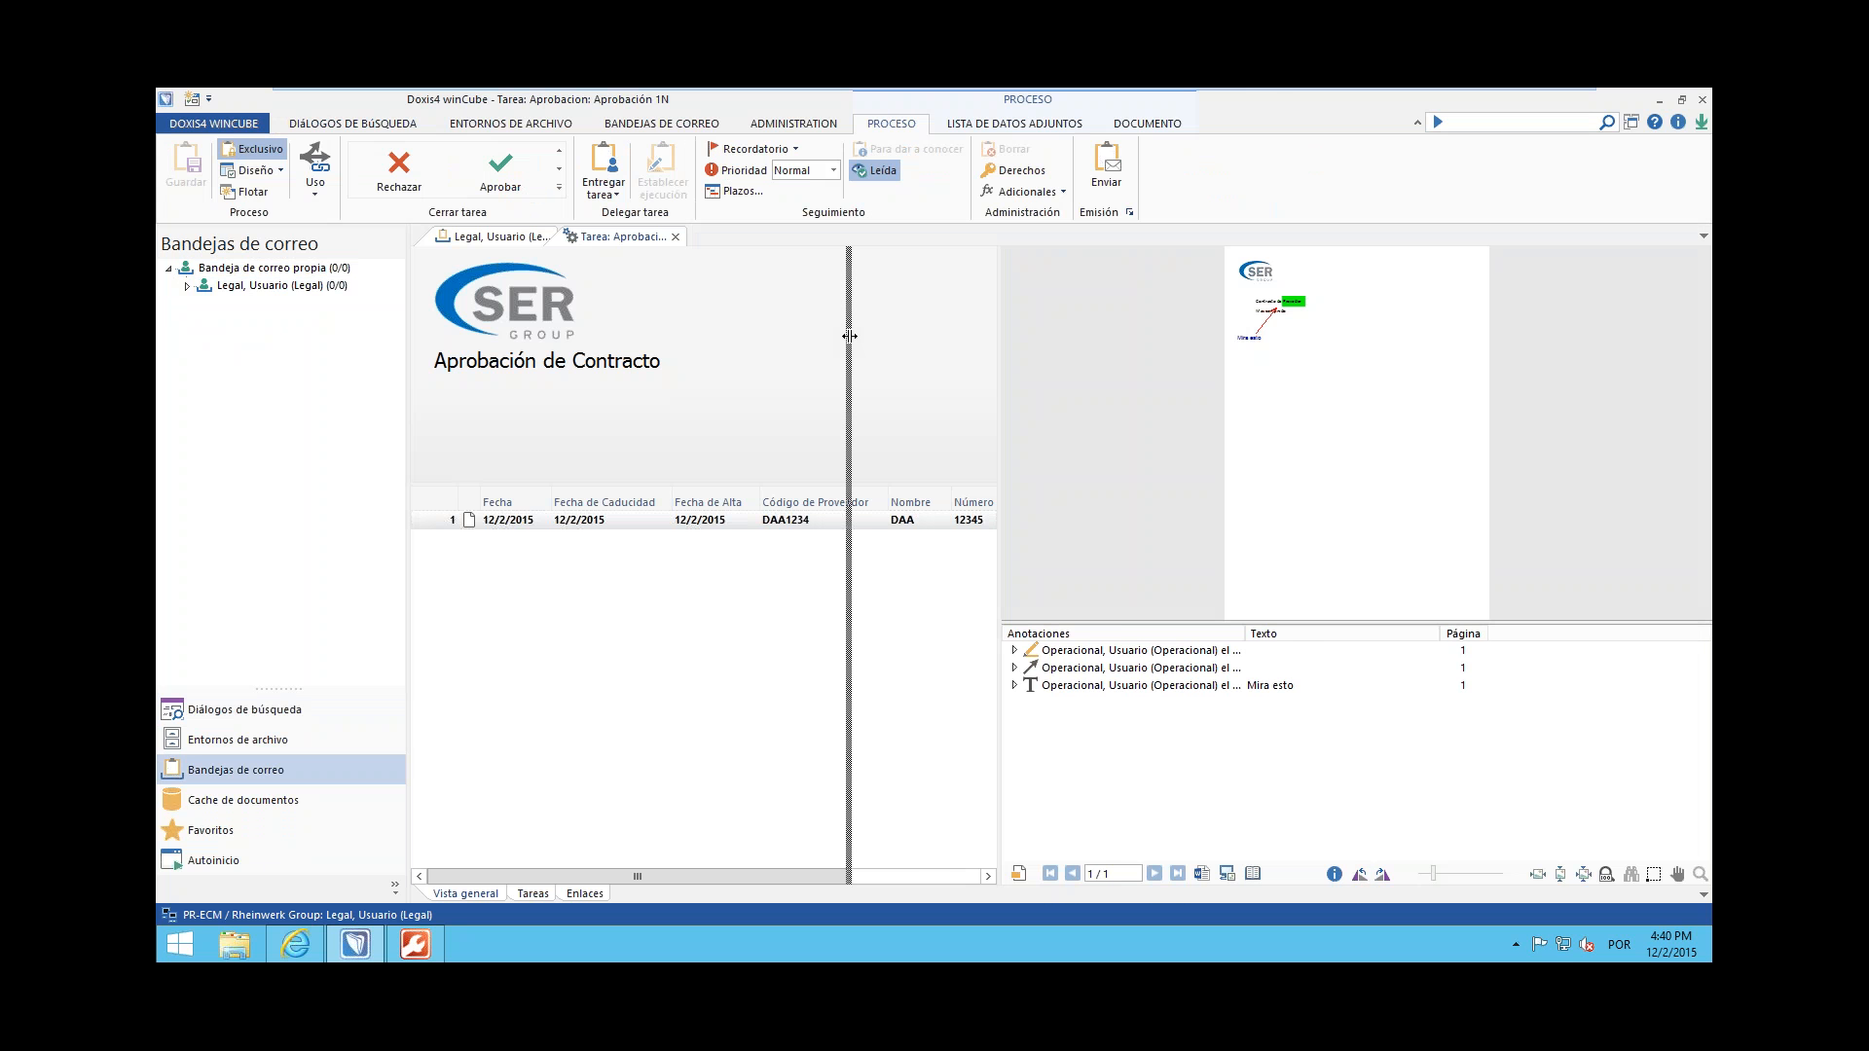
left_click_drag(850, 336, 849, 336)
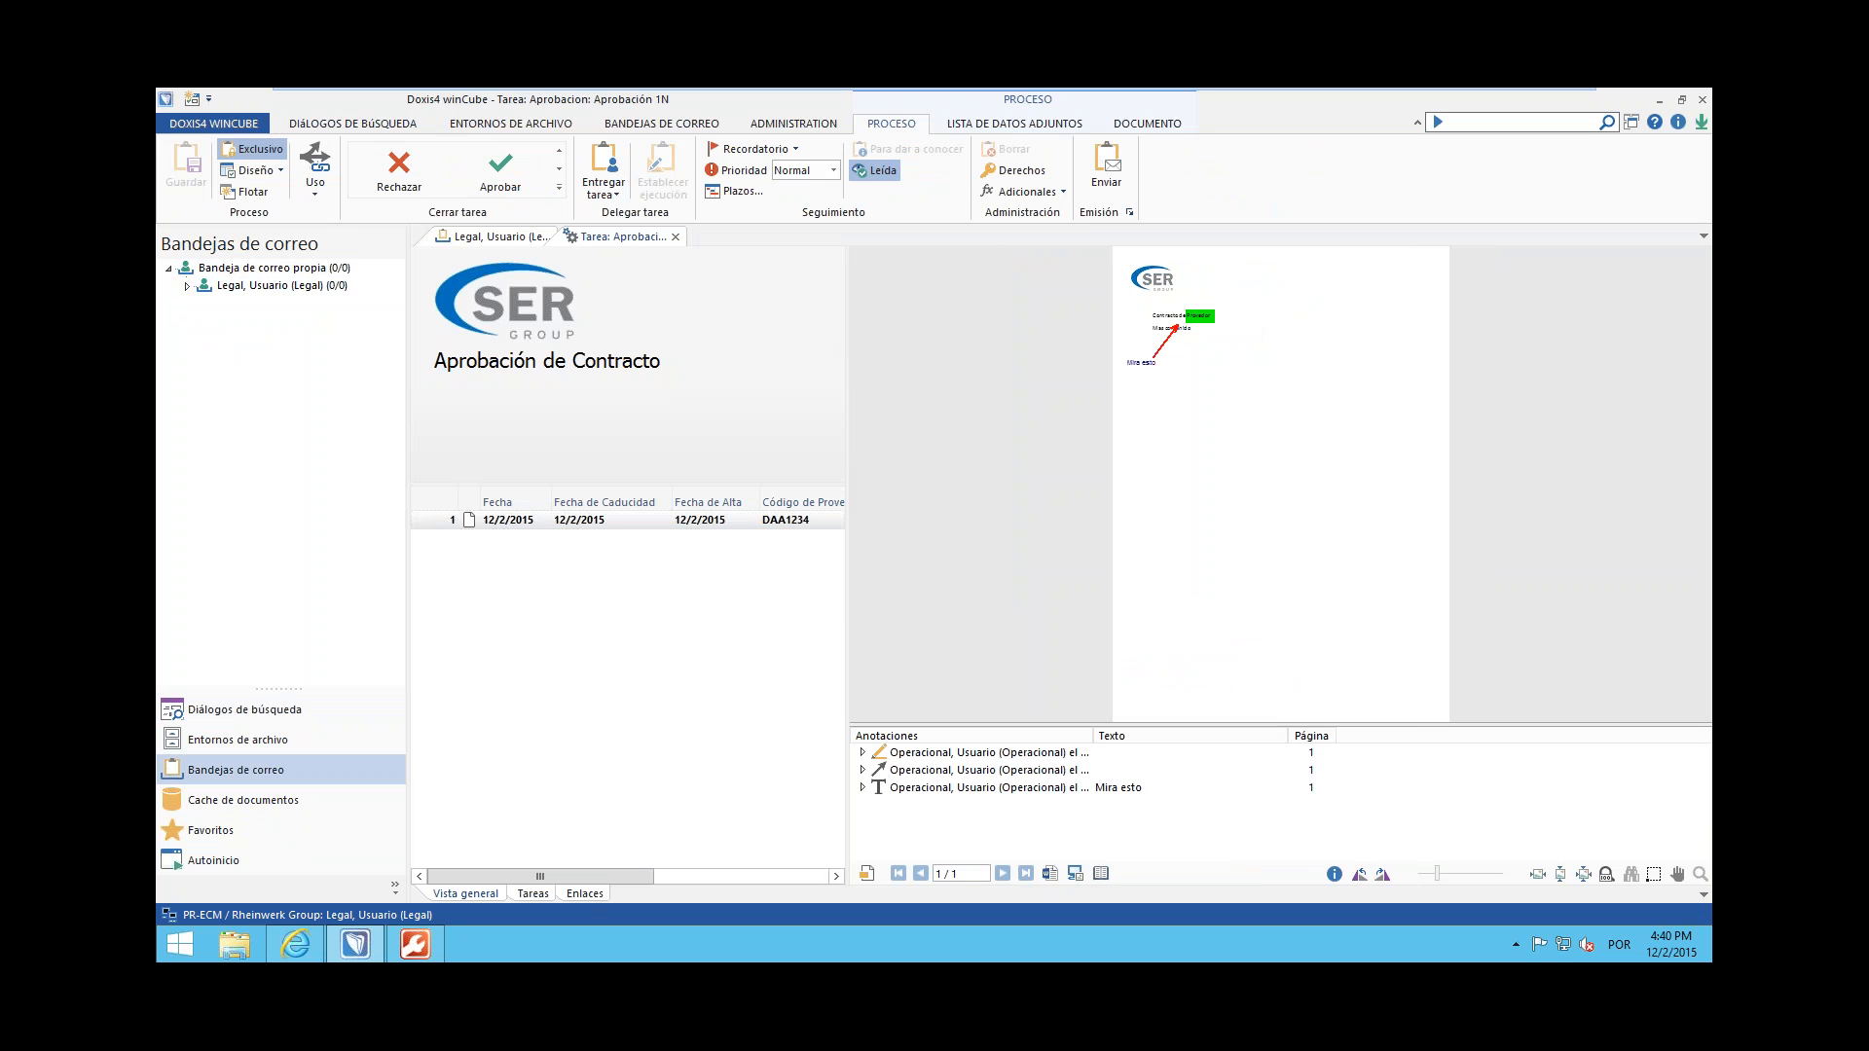
Examine the Aprobacion_v1.0 state diagram in the task's workflow view and view the documents linked to the process
left_click(533, 894)
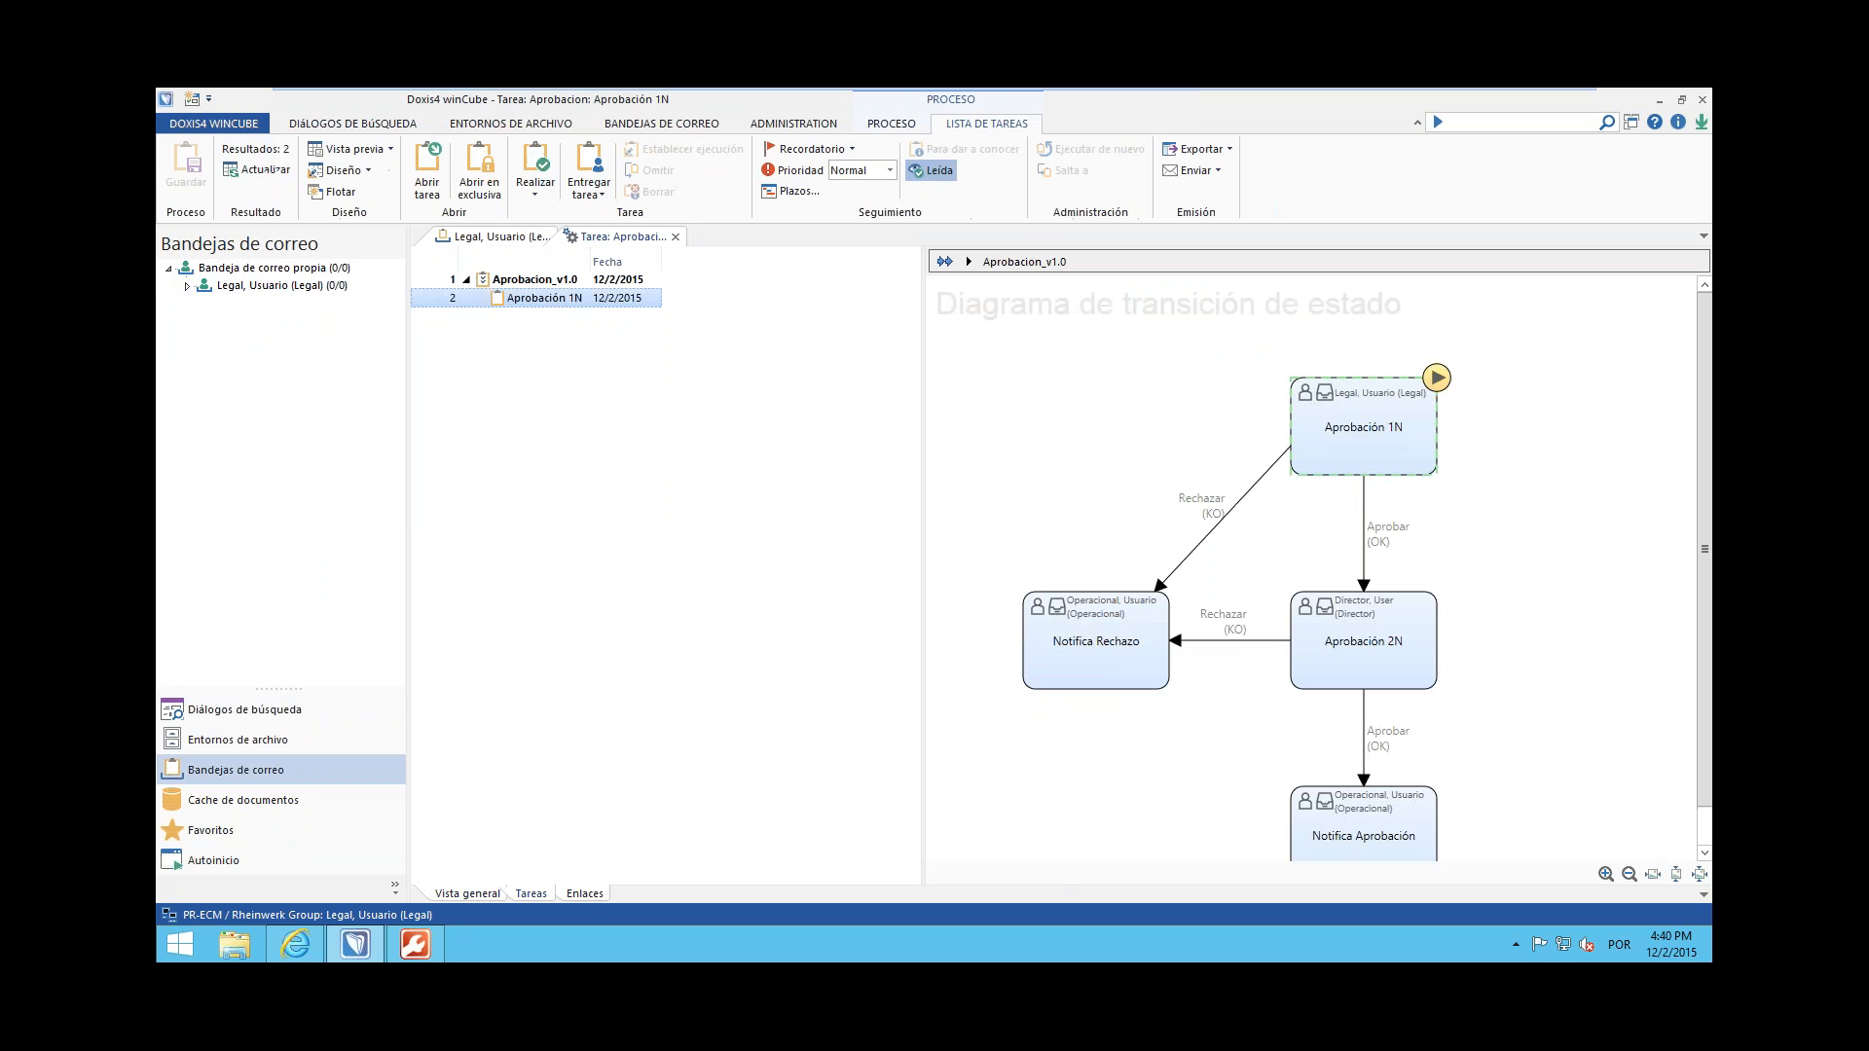
left_click_drag(925, 345, 790, 346)
left_click_drag(1704, 469, 1699, 528)
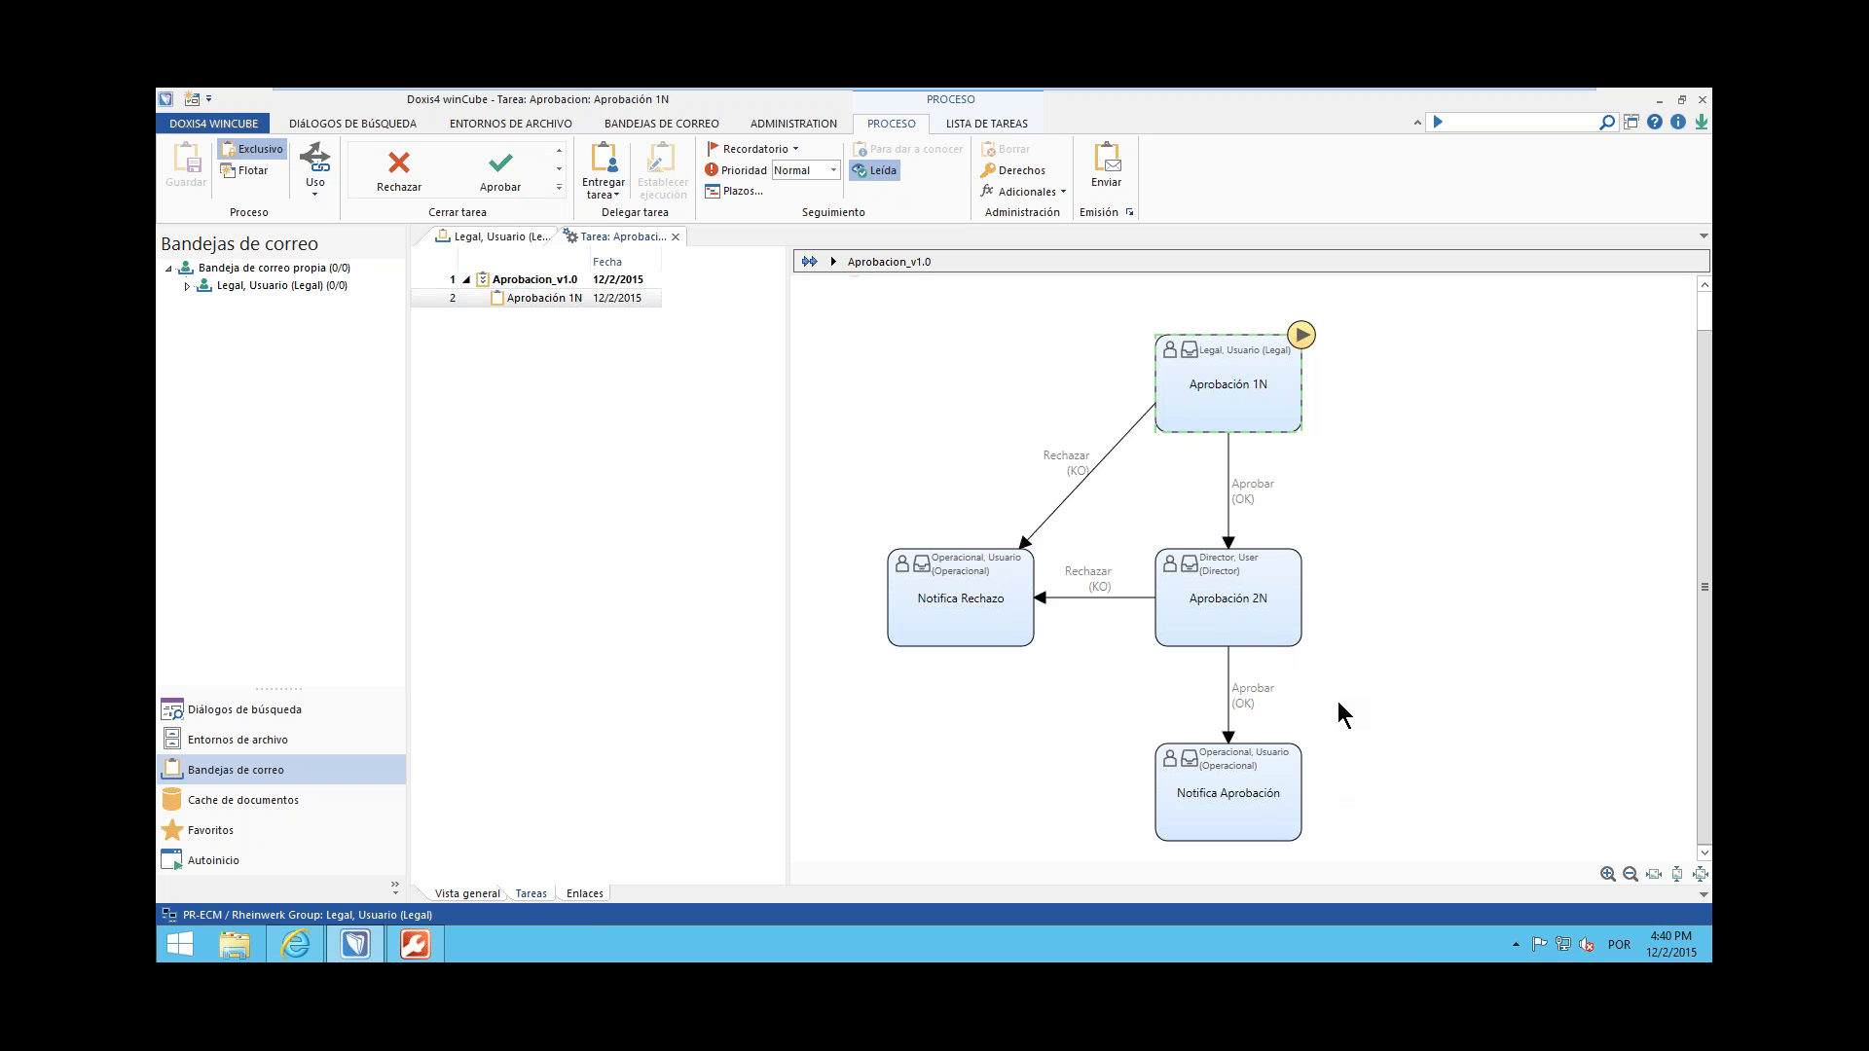
left_click(534, 893)
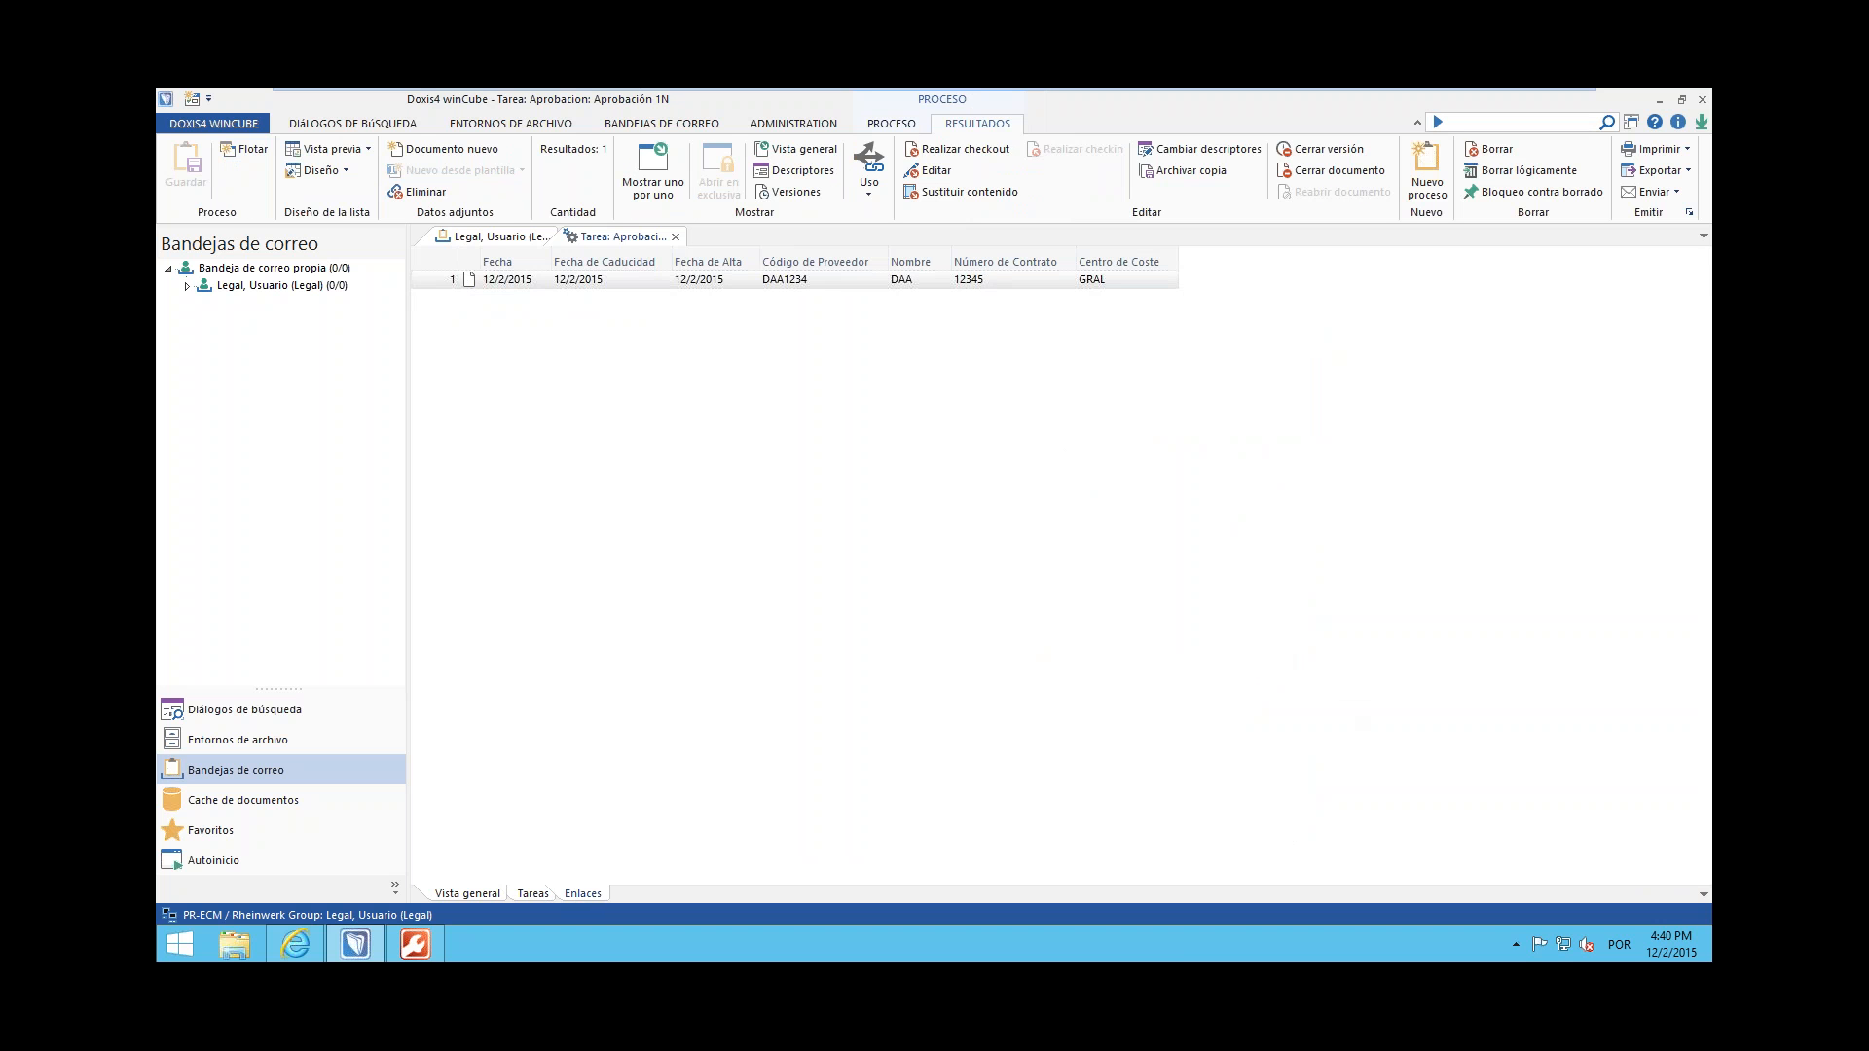
Return to the workflow view, approve the Aprobación 1N task and show the Legal user's inbox
left_click(532, 893)
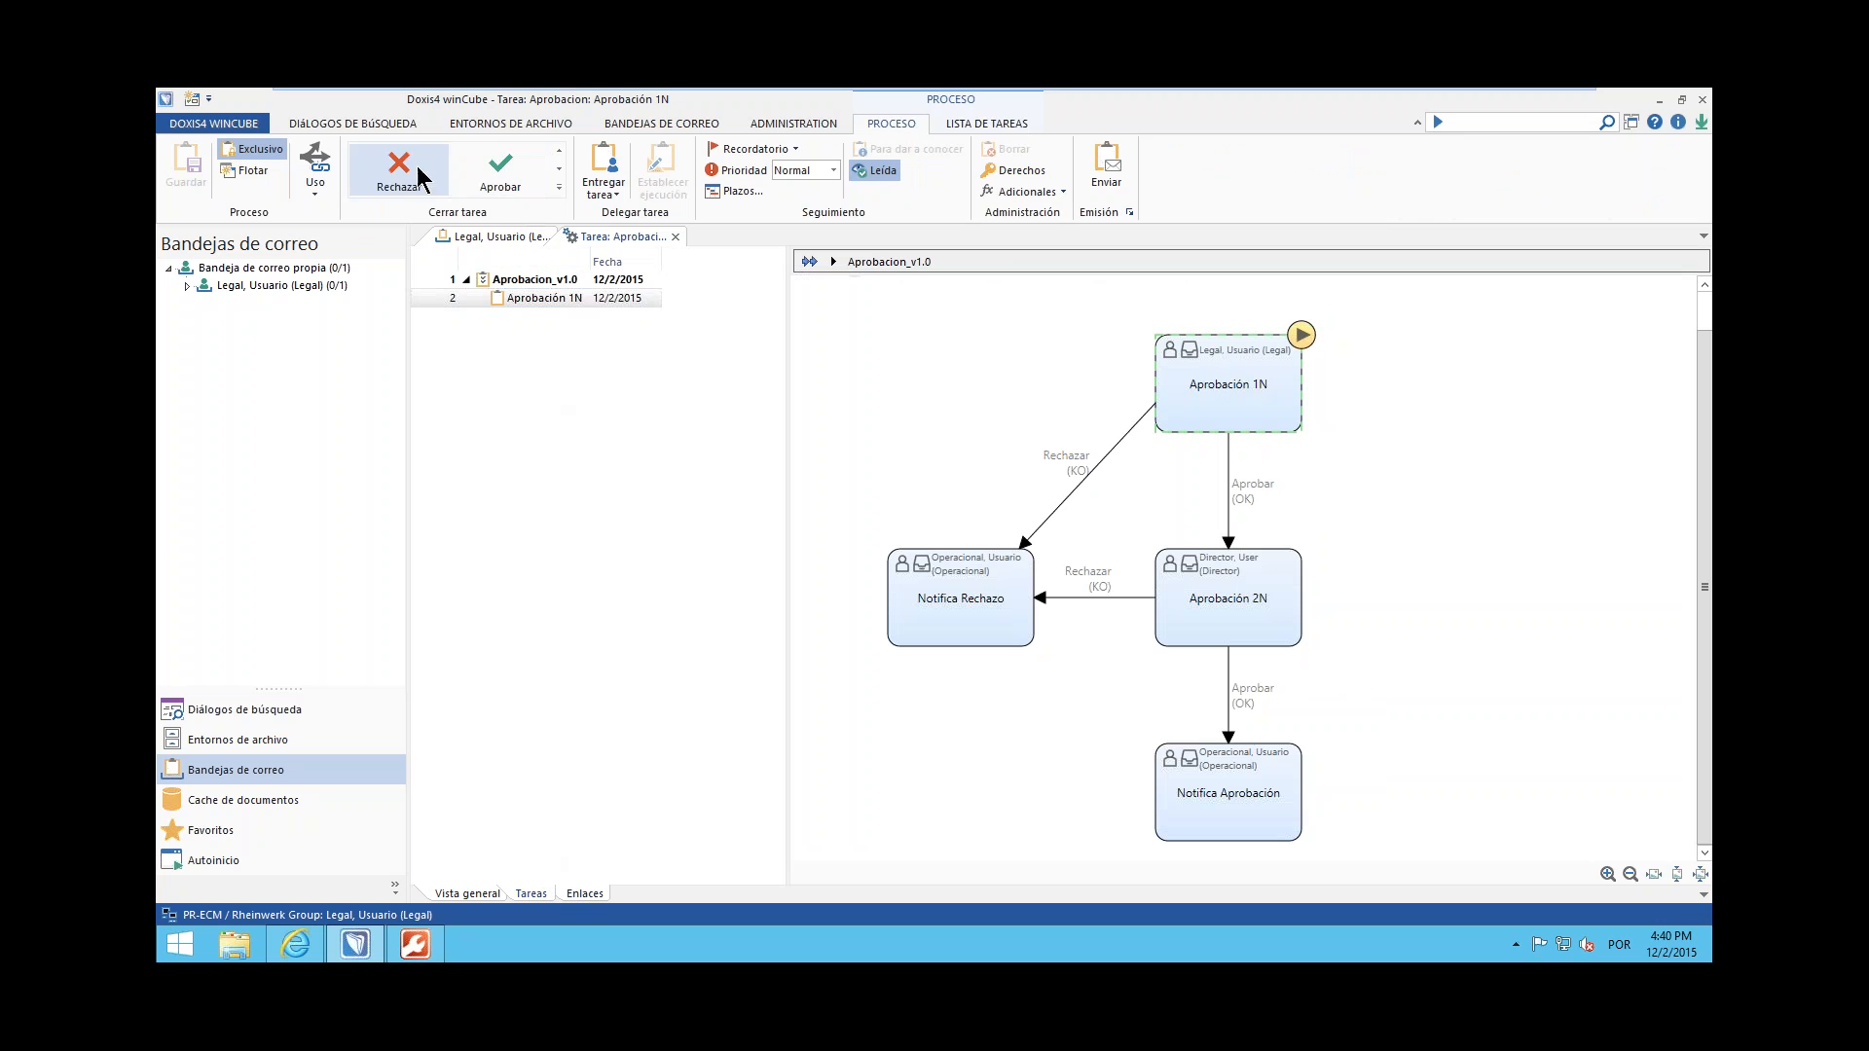
left_click(501, 174)
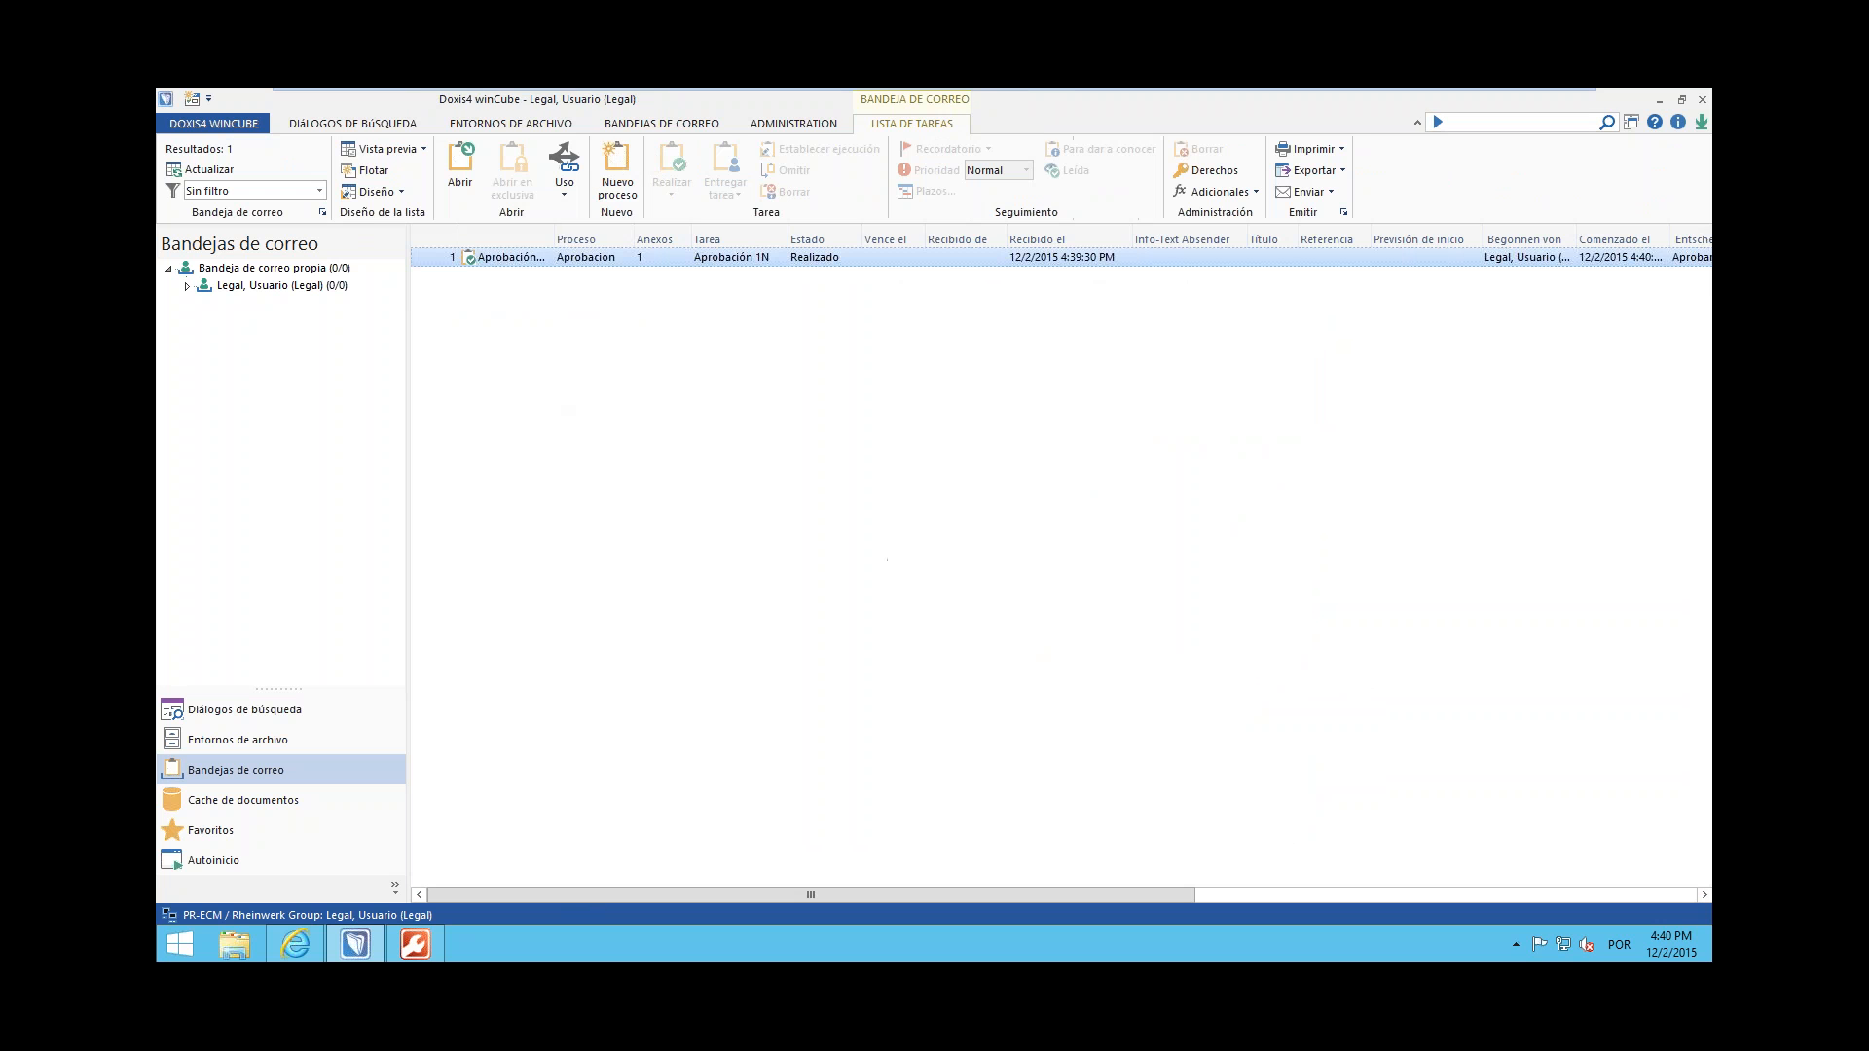
left_click(330, 283)
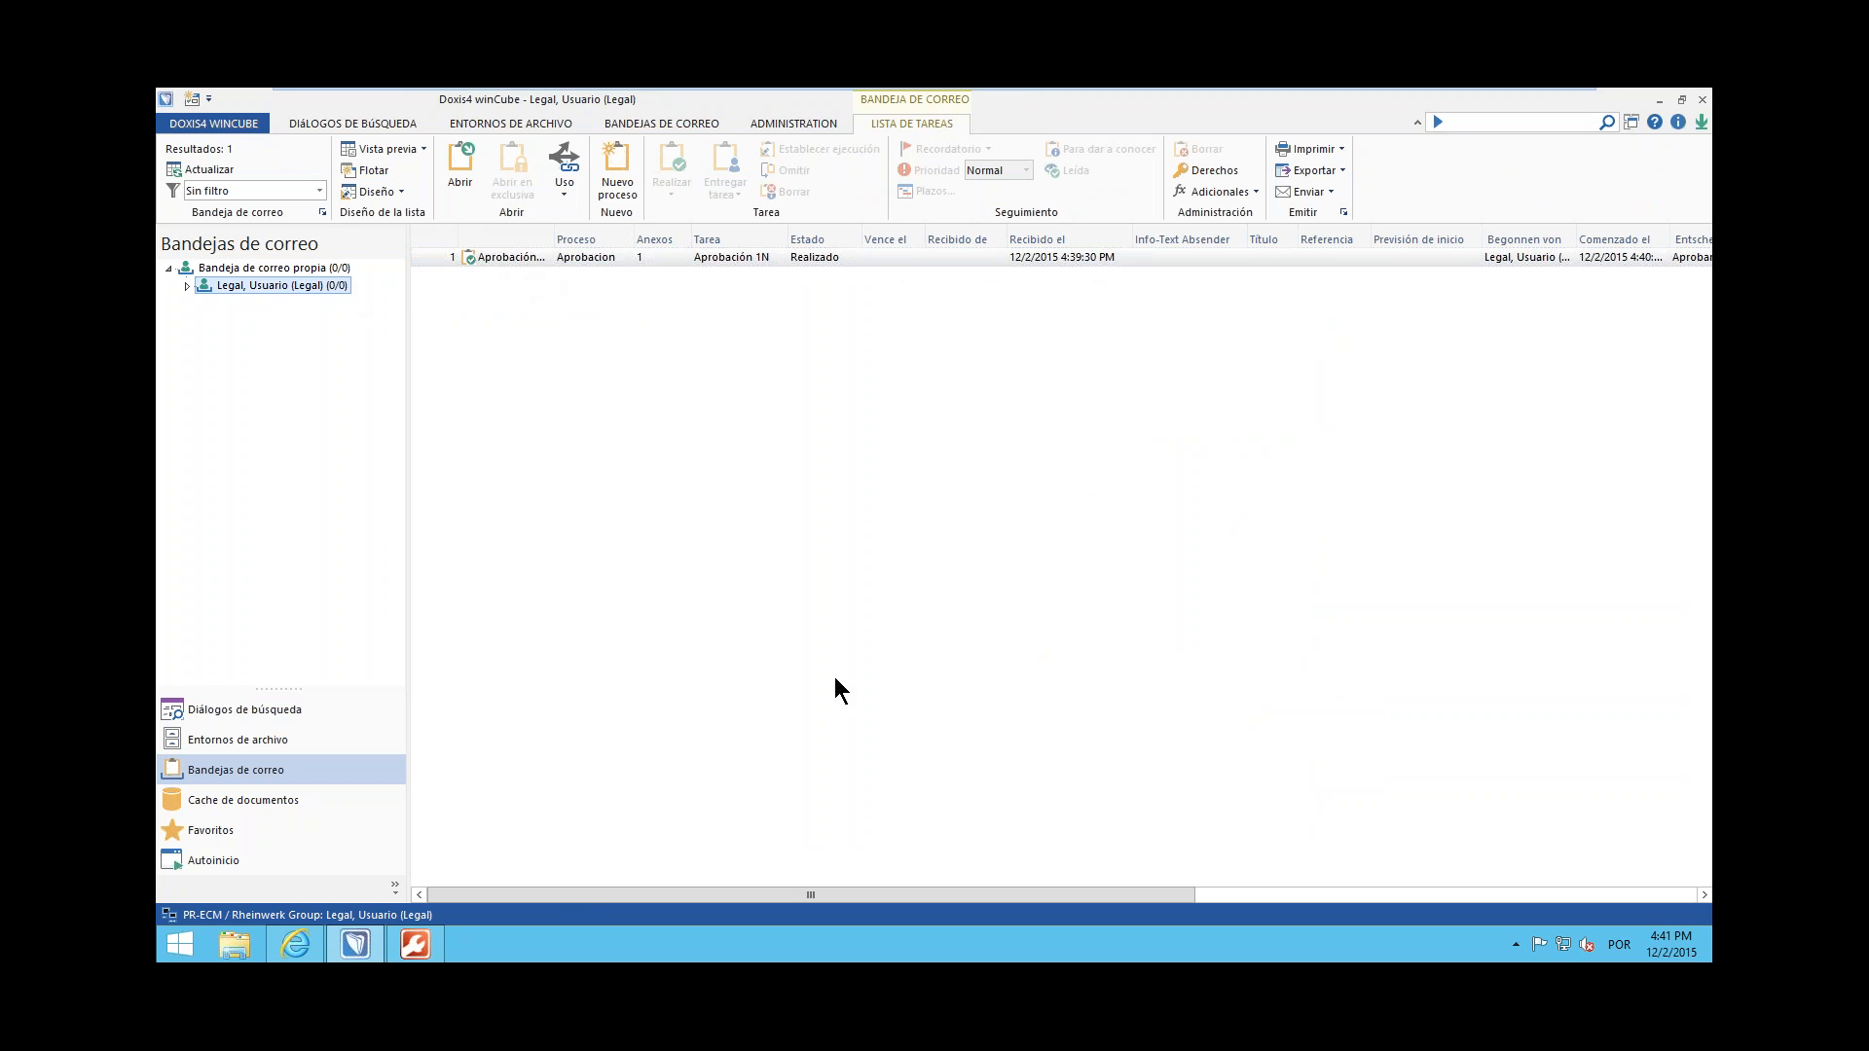
Log in again as the Director user, entering the account password, with Rheinwerk Group as the organization
left_click(222, 123)
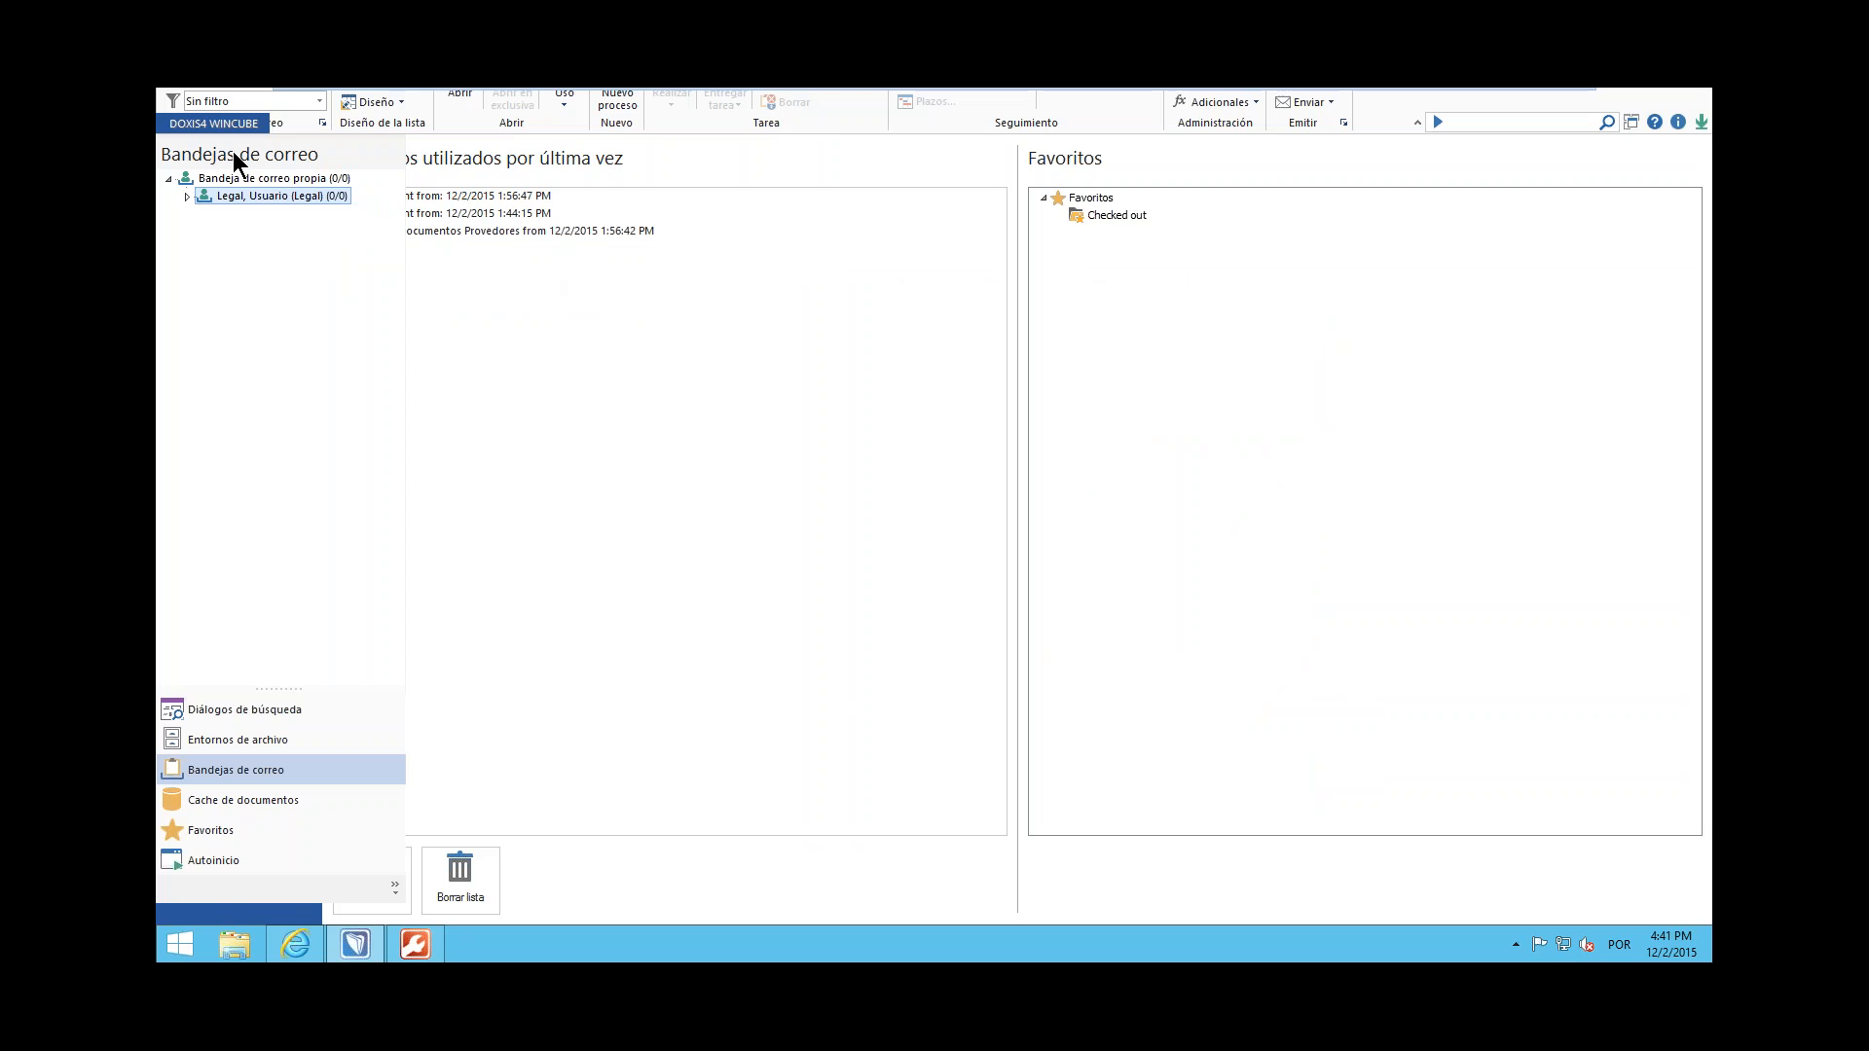
left_click(232, 153)
type("Directo")
left_click(1038, 494)
type("*****")
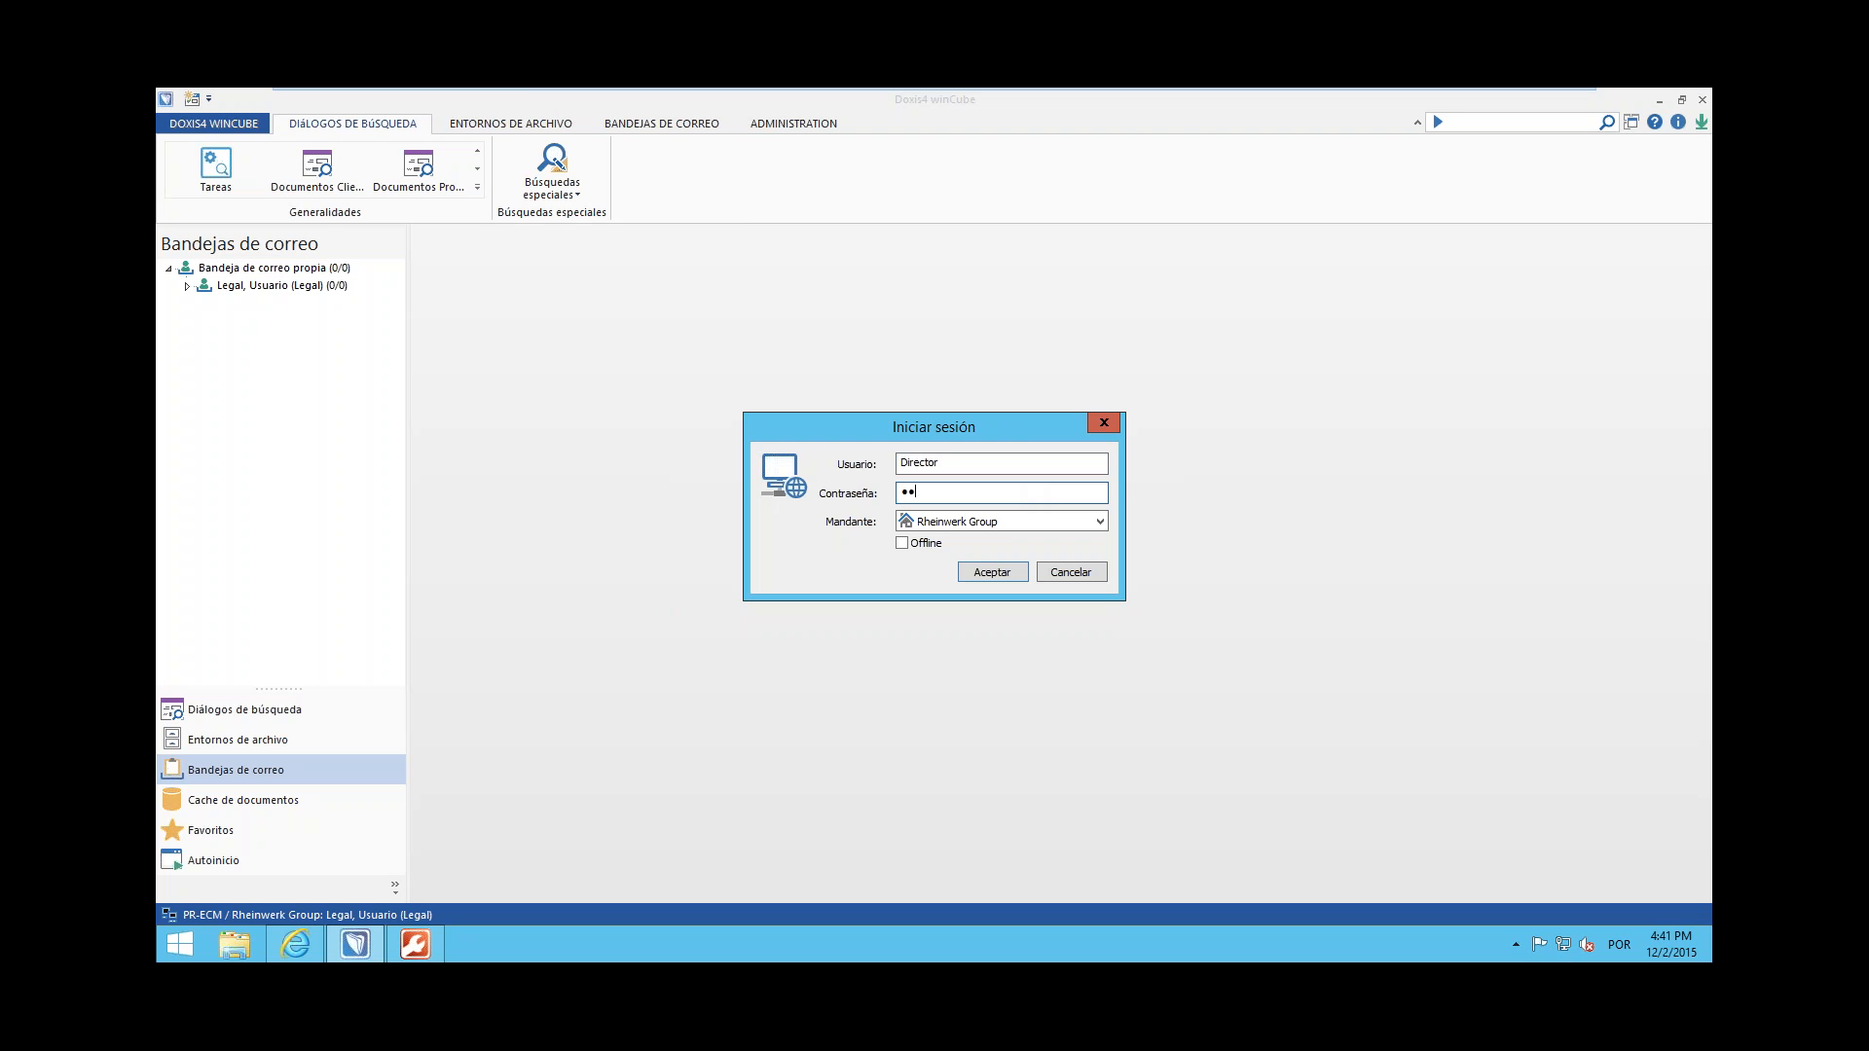
type("*****")
key("Return")
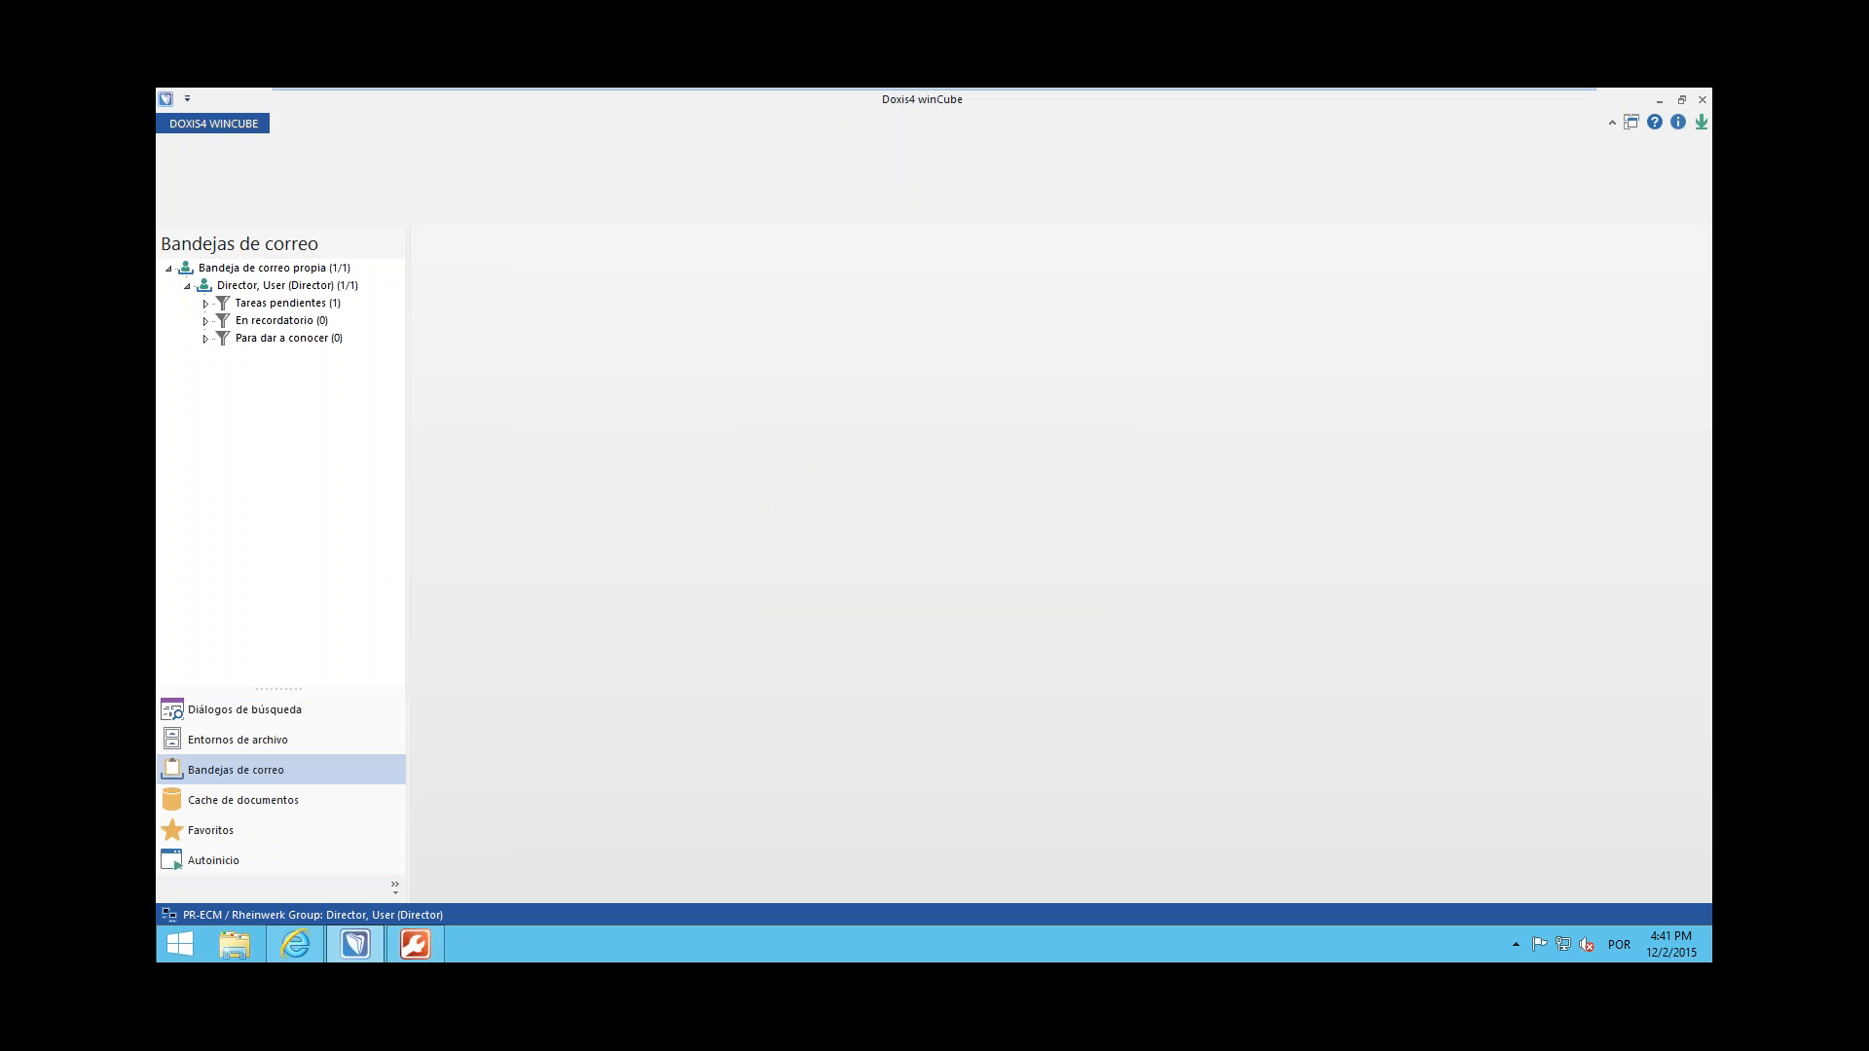
Open the Aprobación 2N task from the Director user's pending tasks, check it in the workflow's state diagram and reject it
left_click(312, 297)
double_click(568, 257)
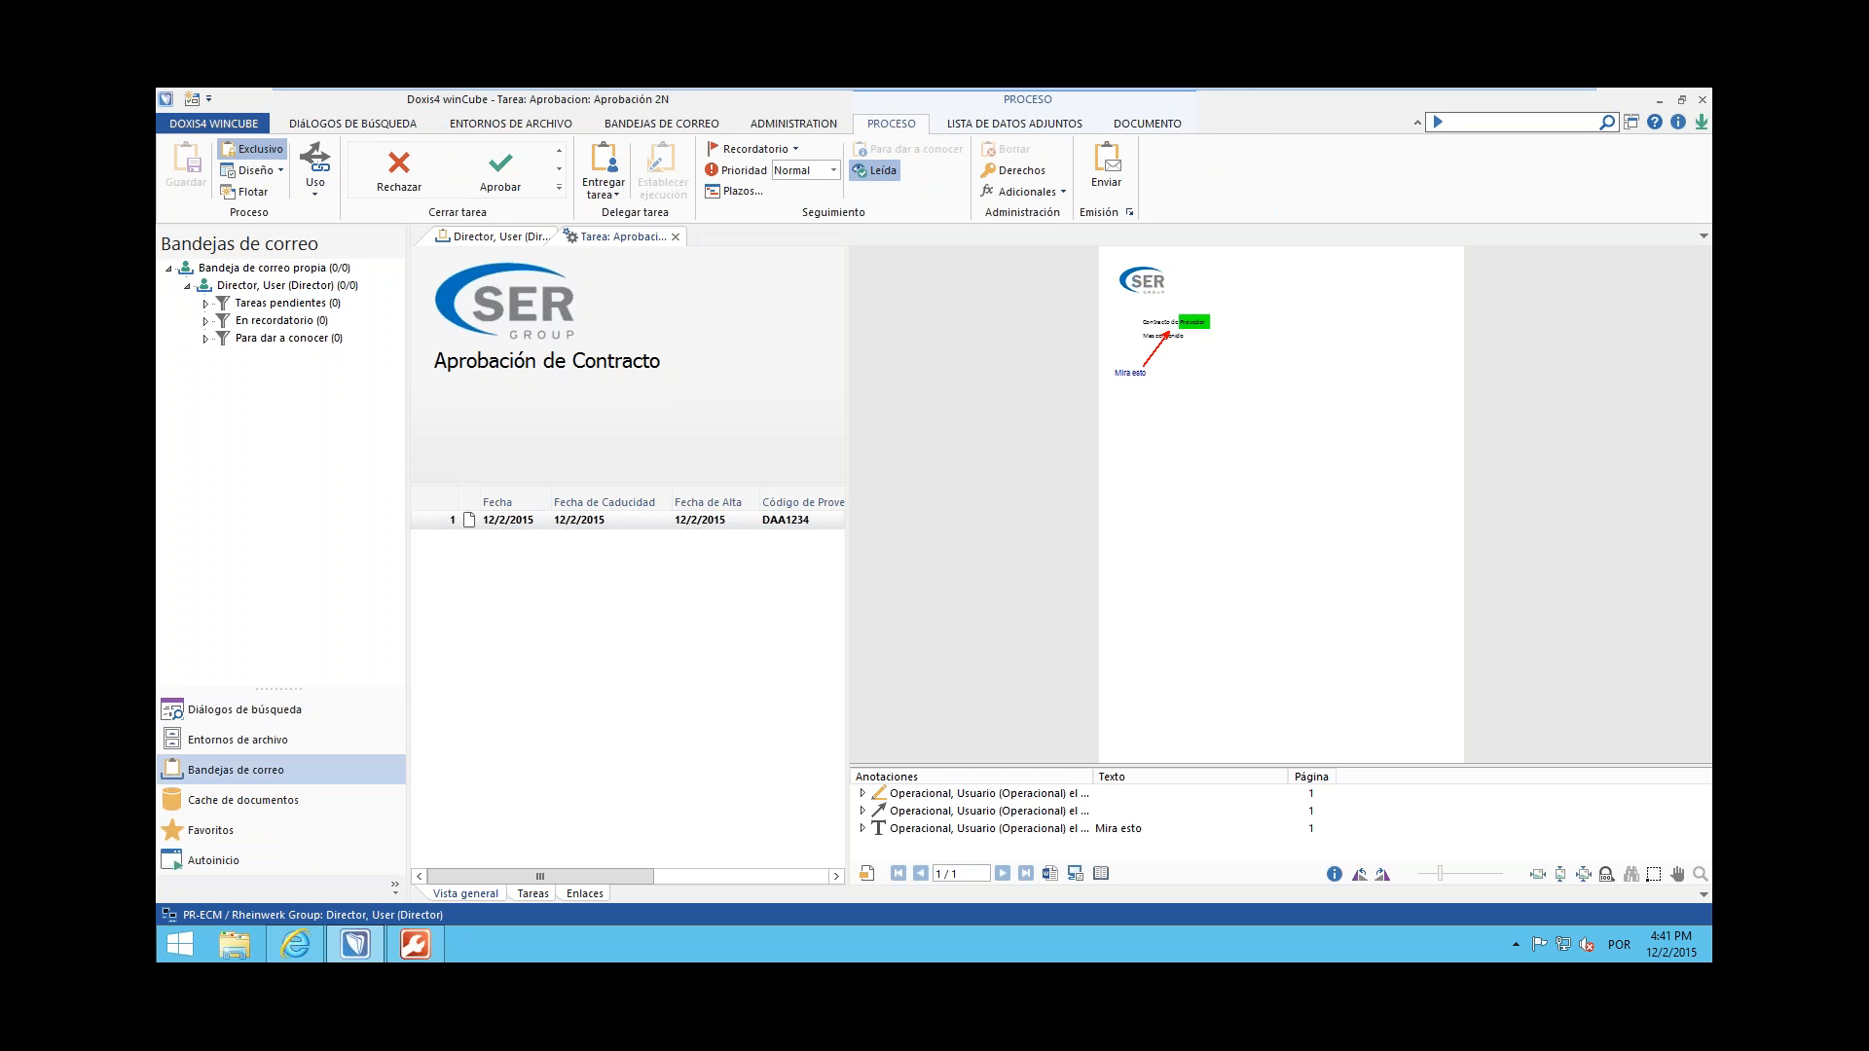
left_click(532, 894)
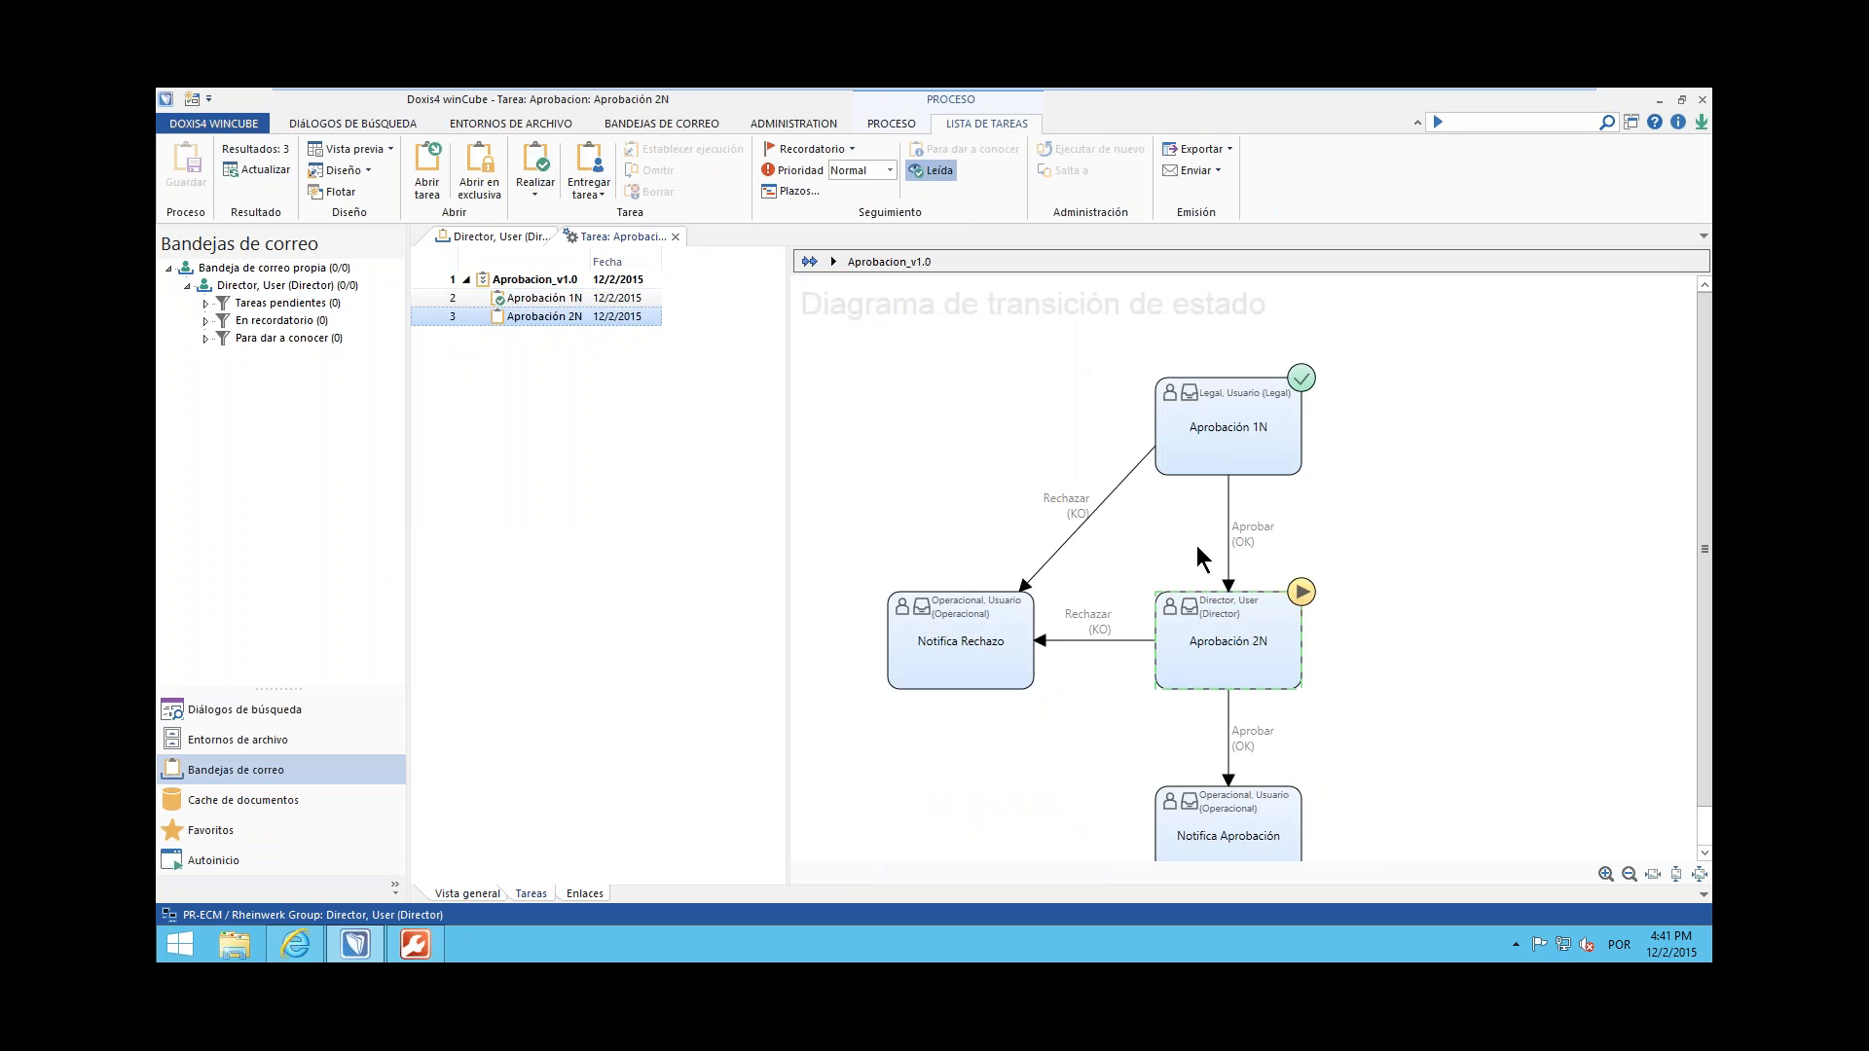
left_click(1249, 639)
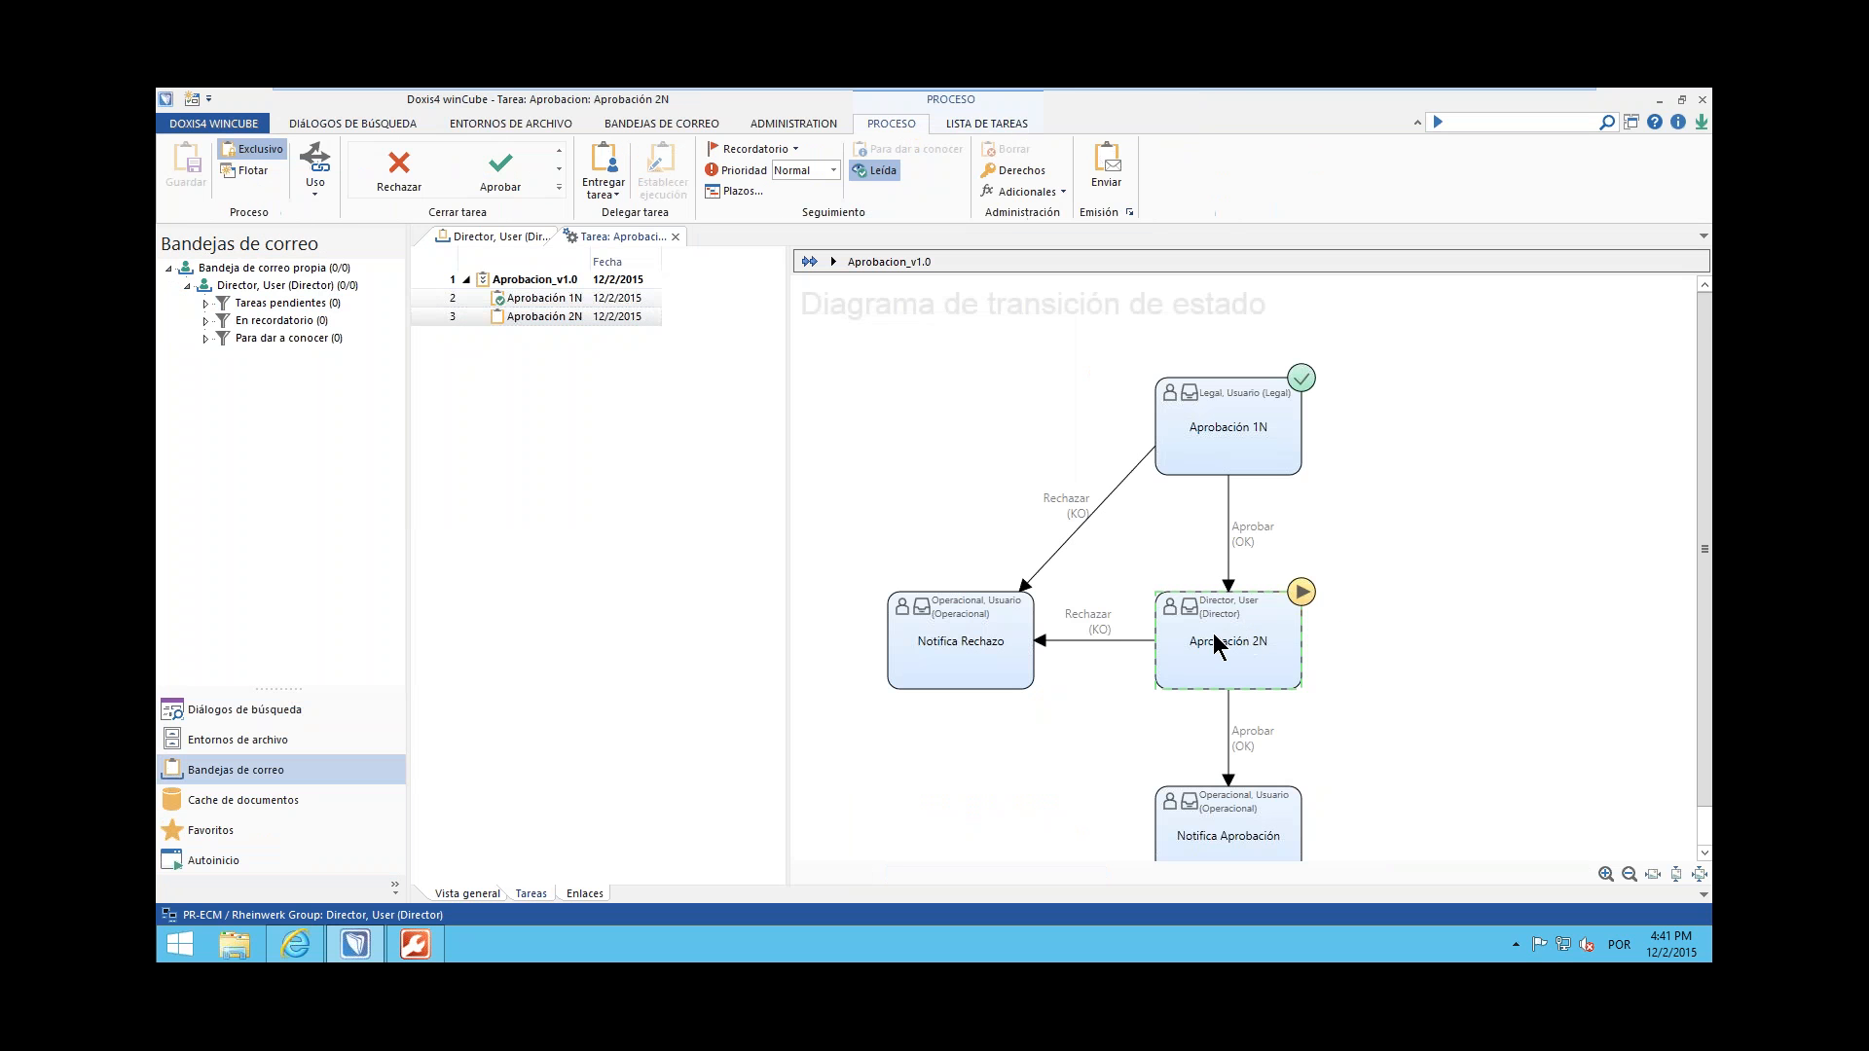
scroll(1363, 604, "down", 1)
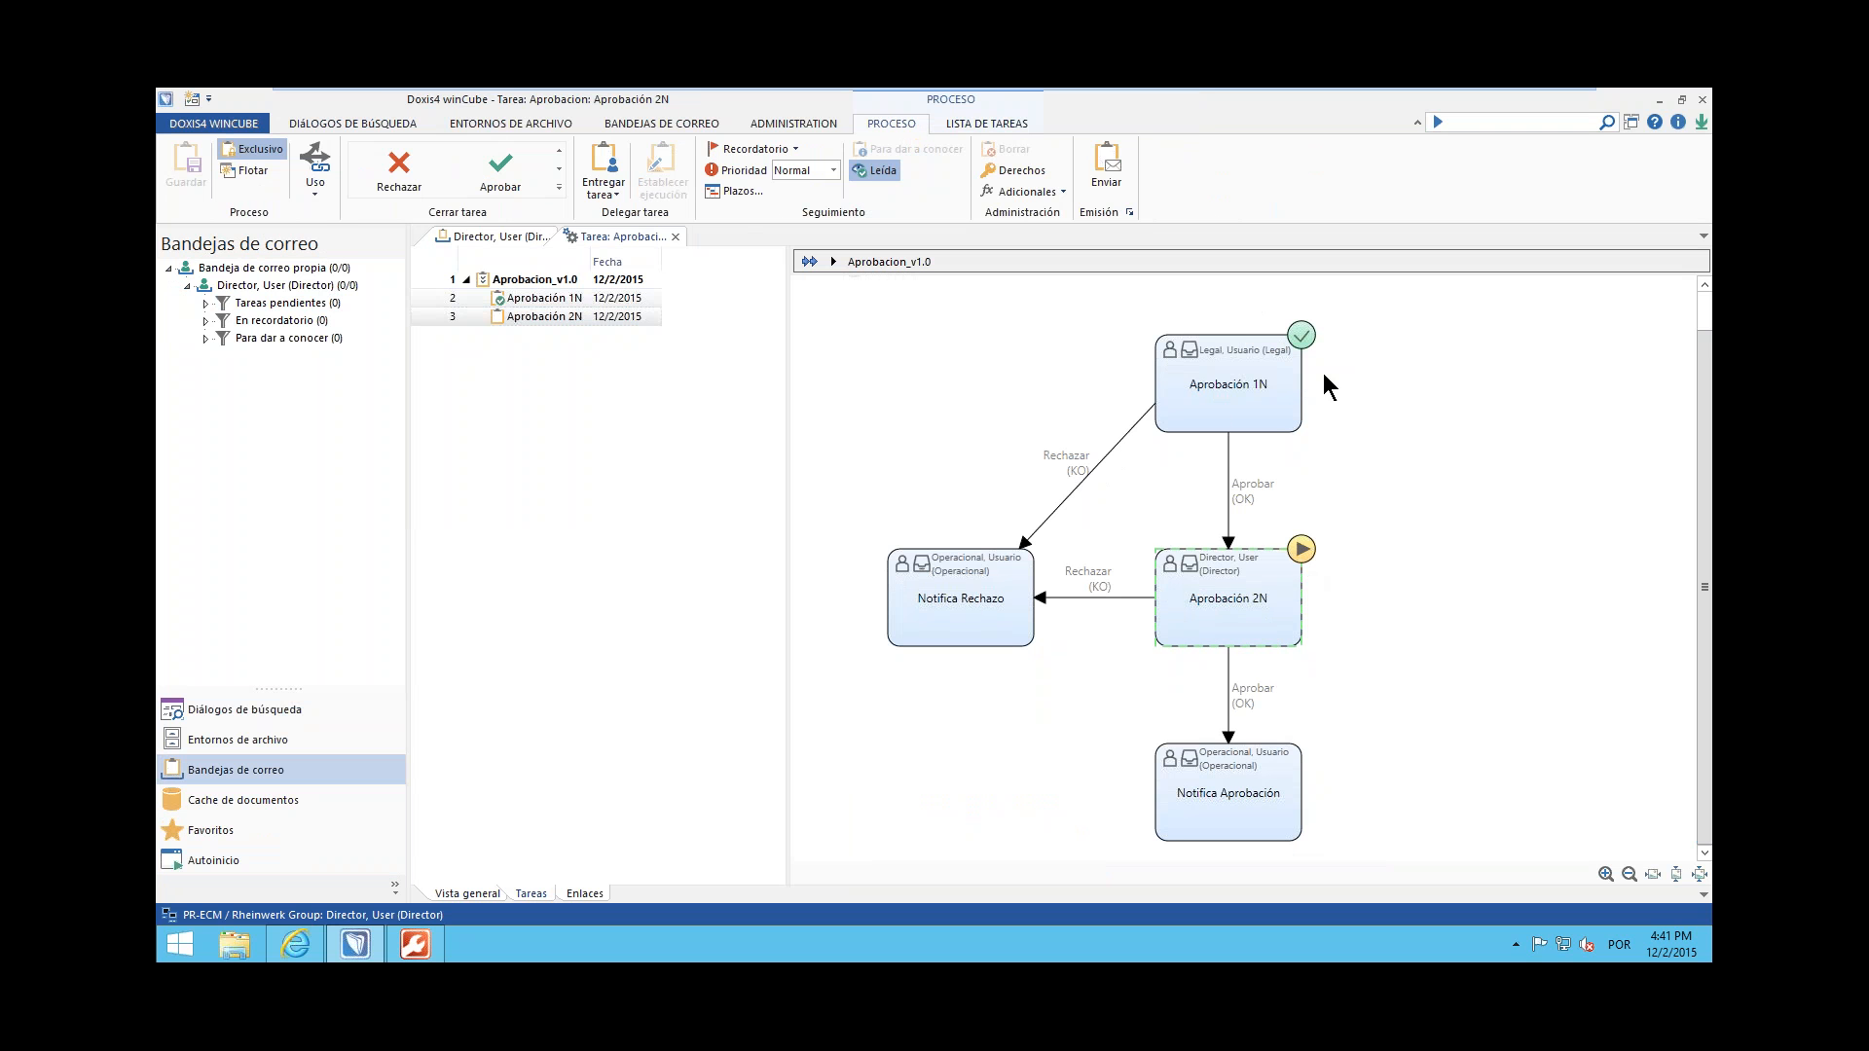
left_click(401, 176)
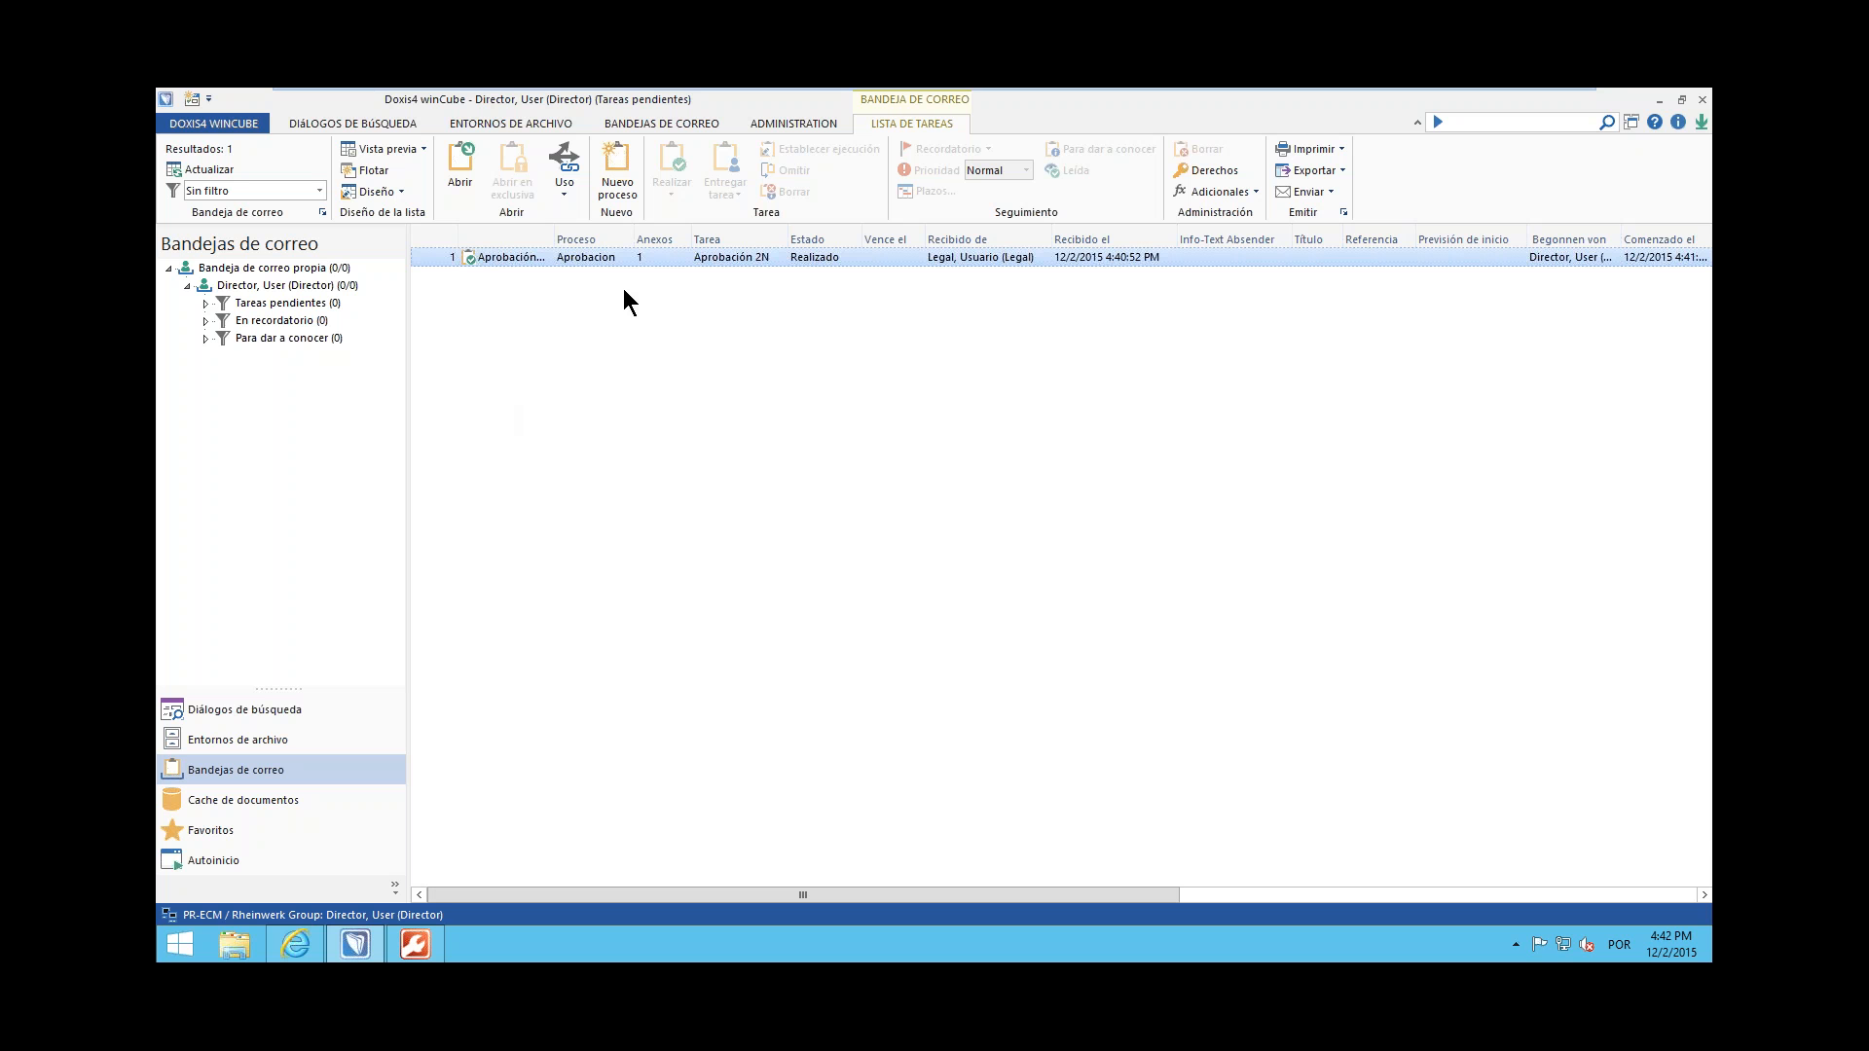
Log in again as the Operacional user, entering the account password, with Rheinwerk Group as the organization
left_click(230, 126)
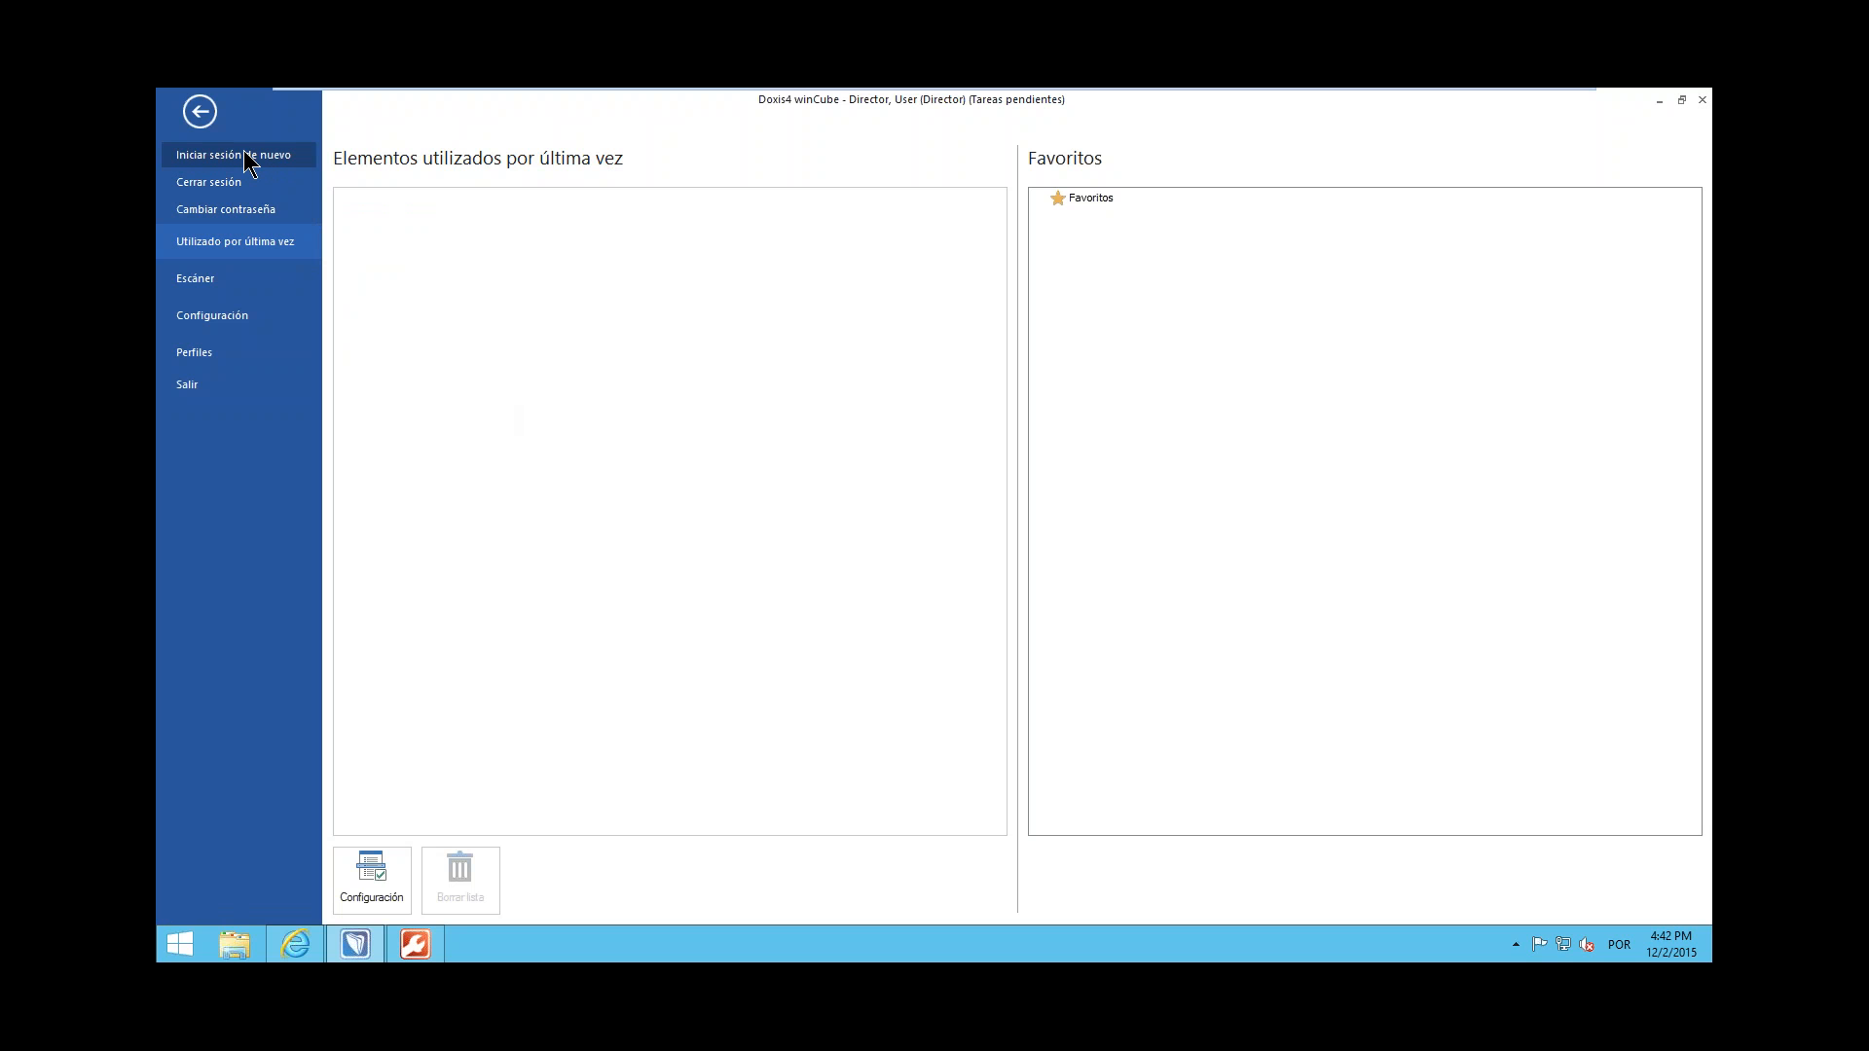
left_click(246, 162)
type("Operacional")
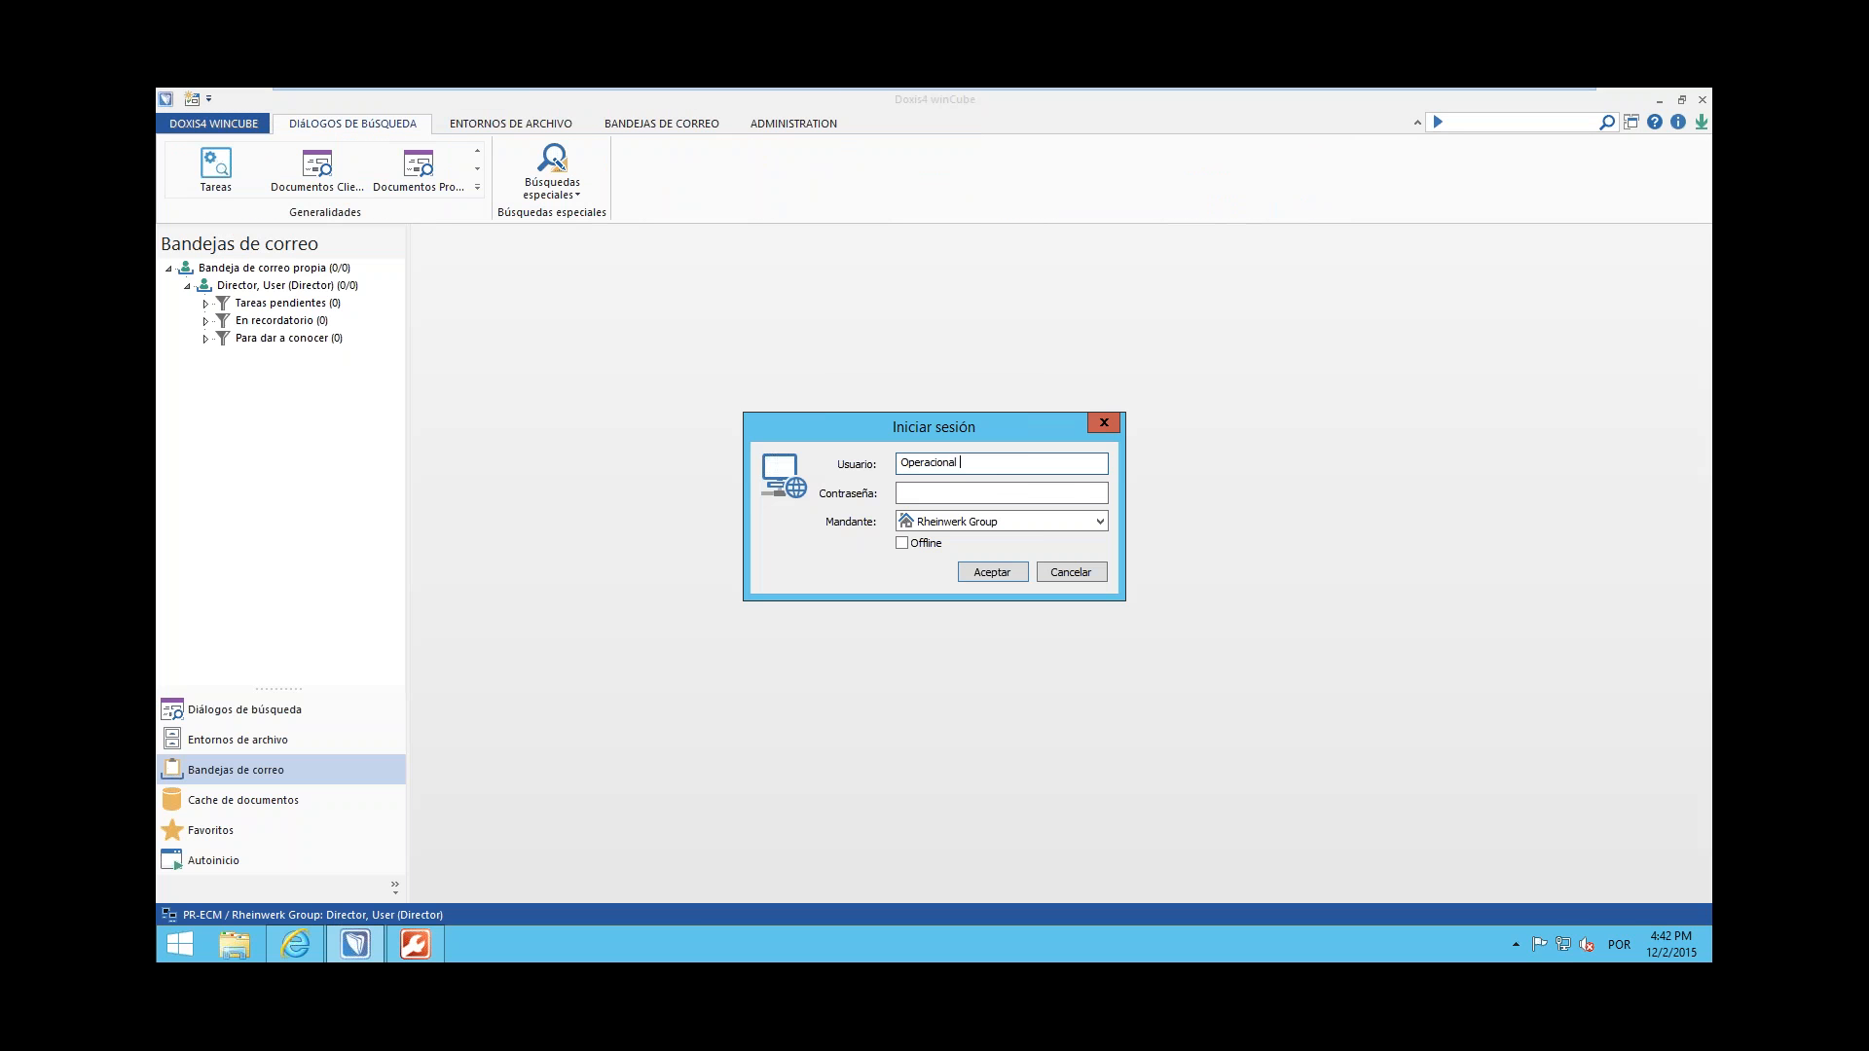
key("ctrl+a")
key("Tab")
type("•••••••••••••")
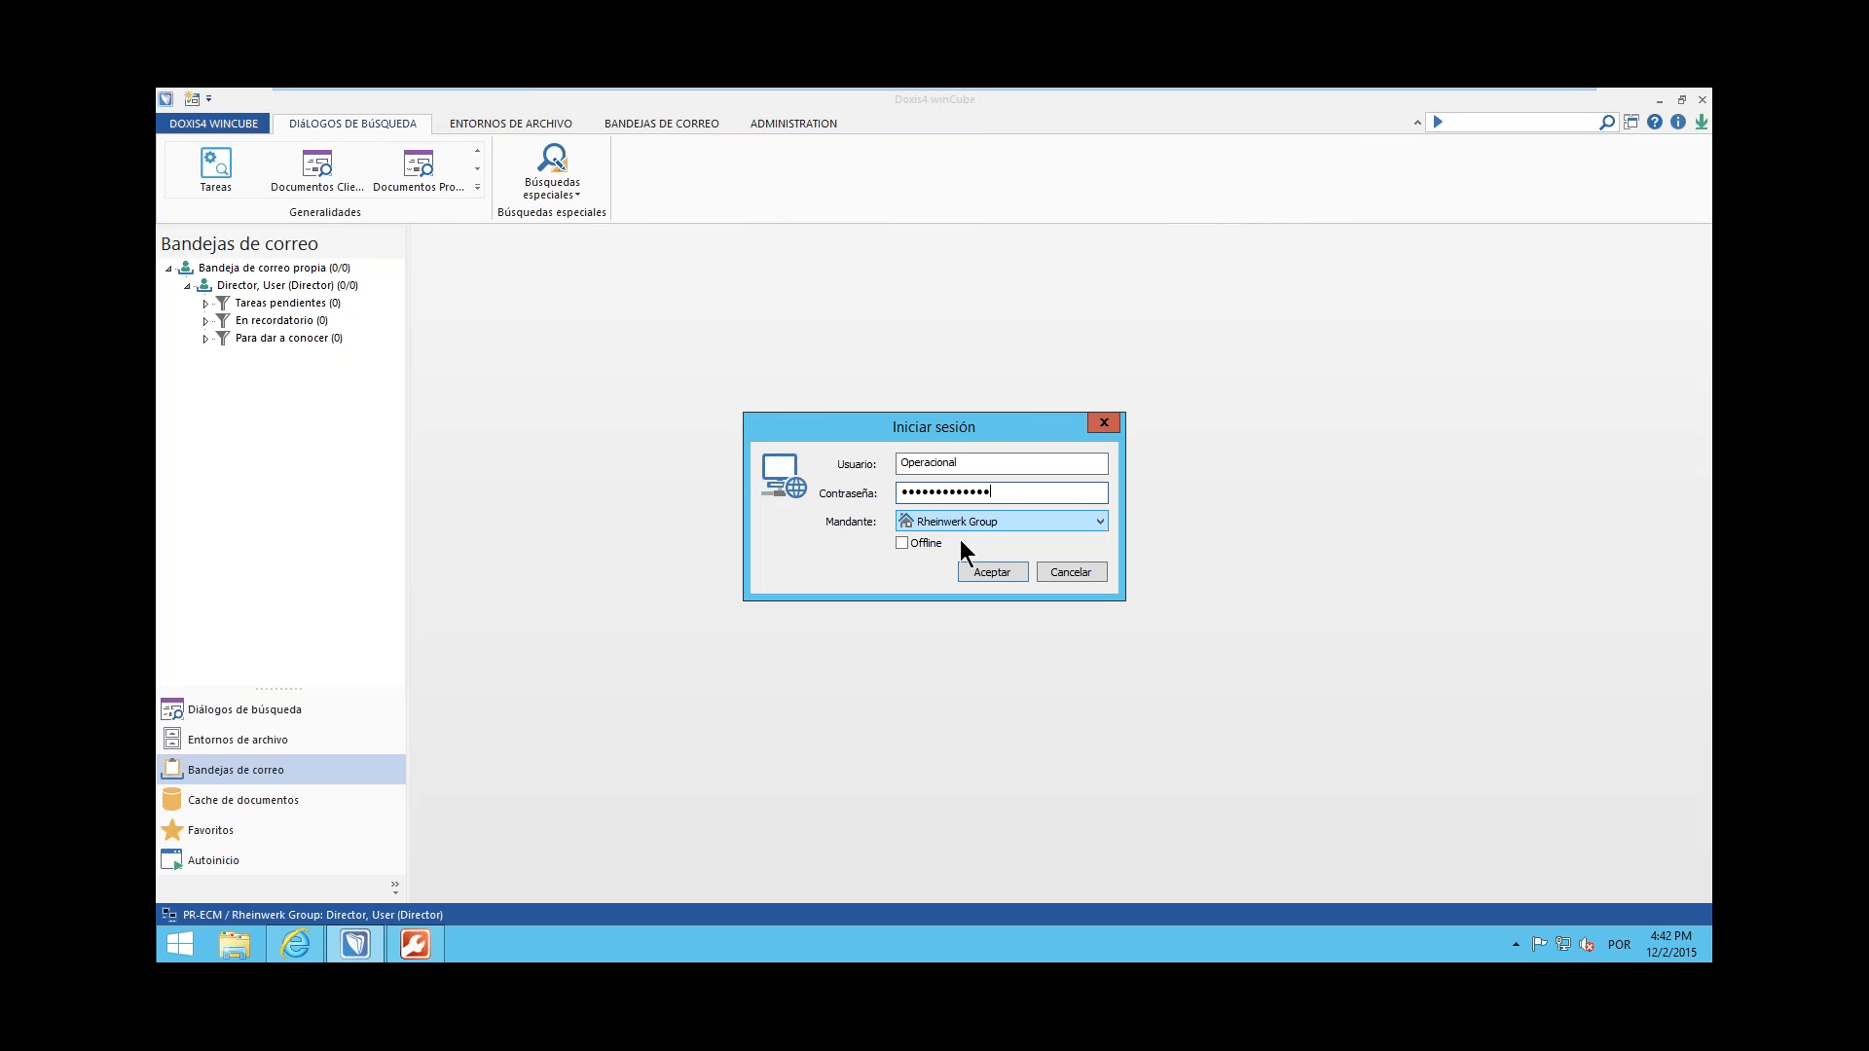
left_click(978, 572)
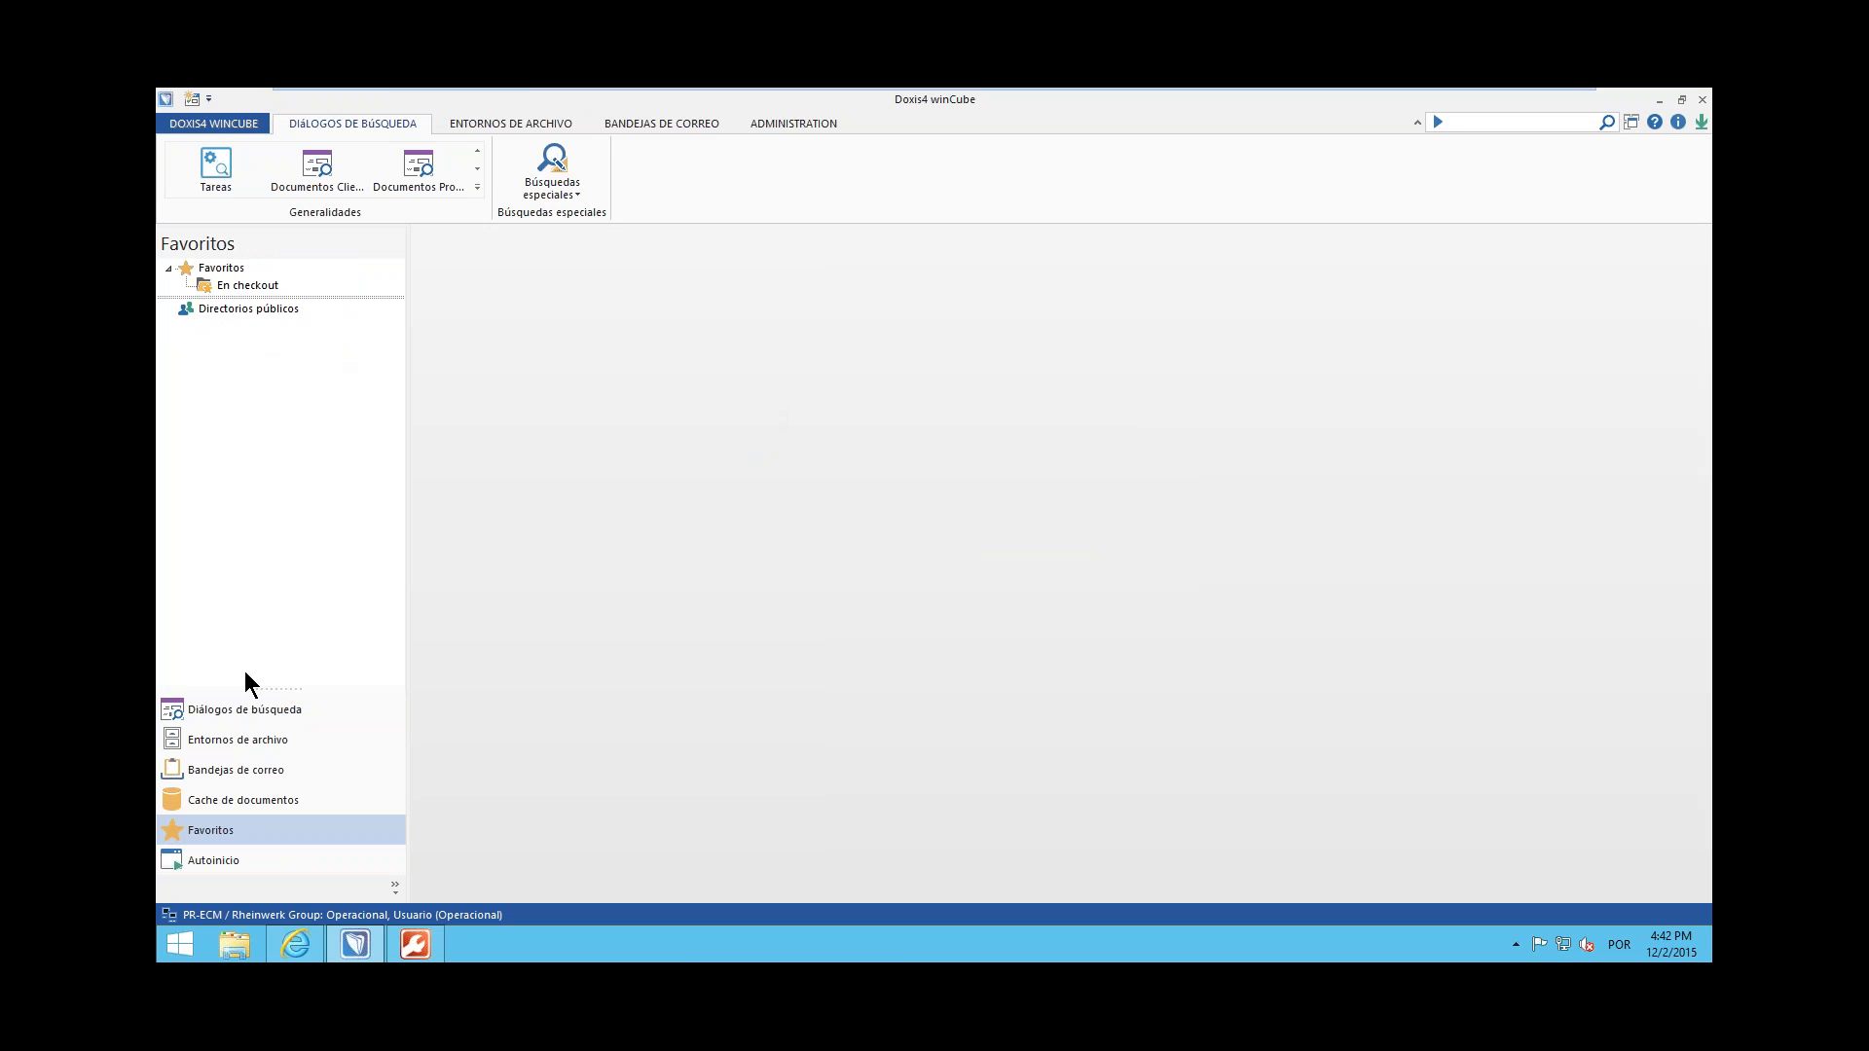
Open the Notifica Rechazo task from the Operacional user's pending tasks and look at its options for handing over the task
left_click(238, 770)
left_click(257, 302)
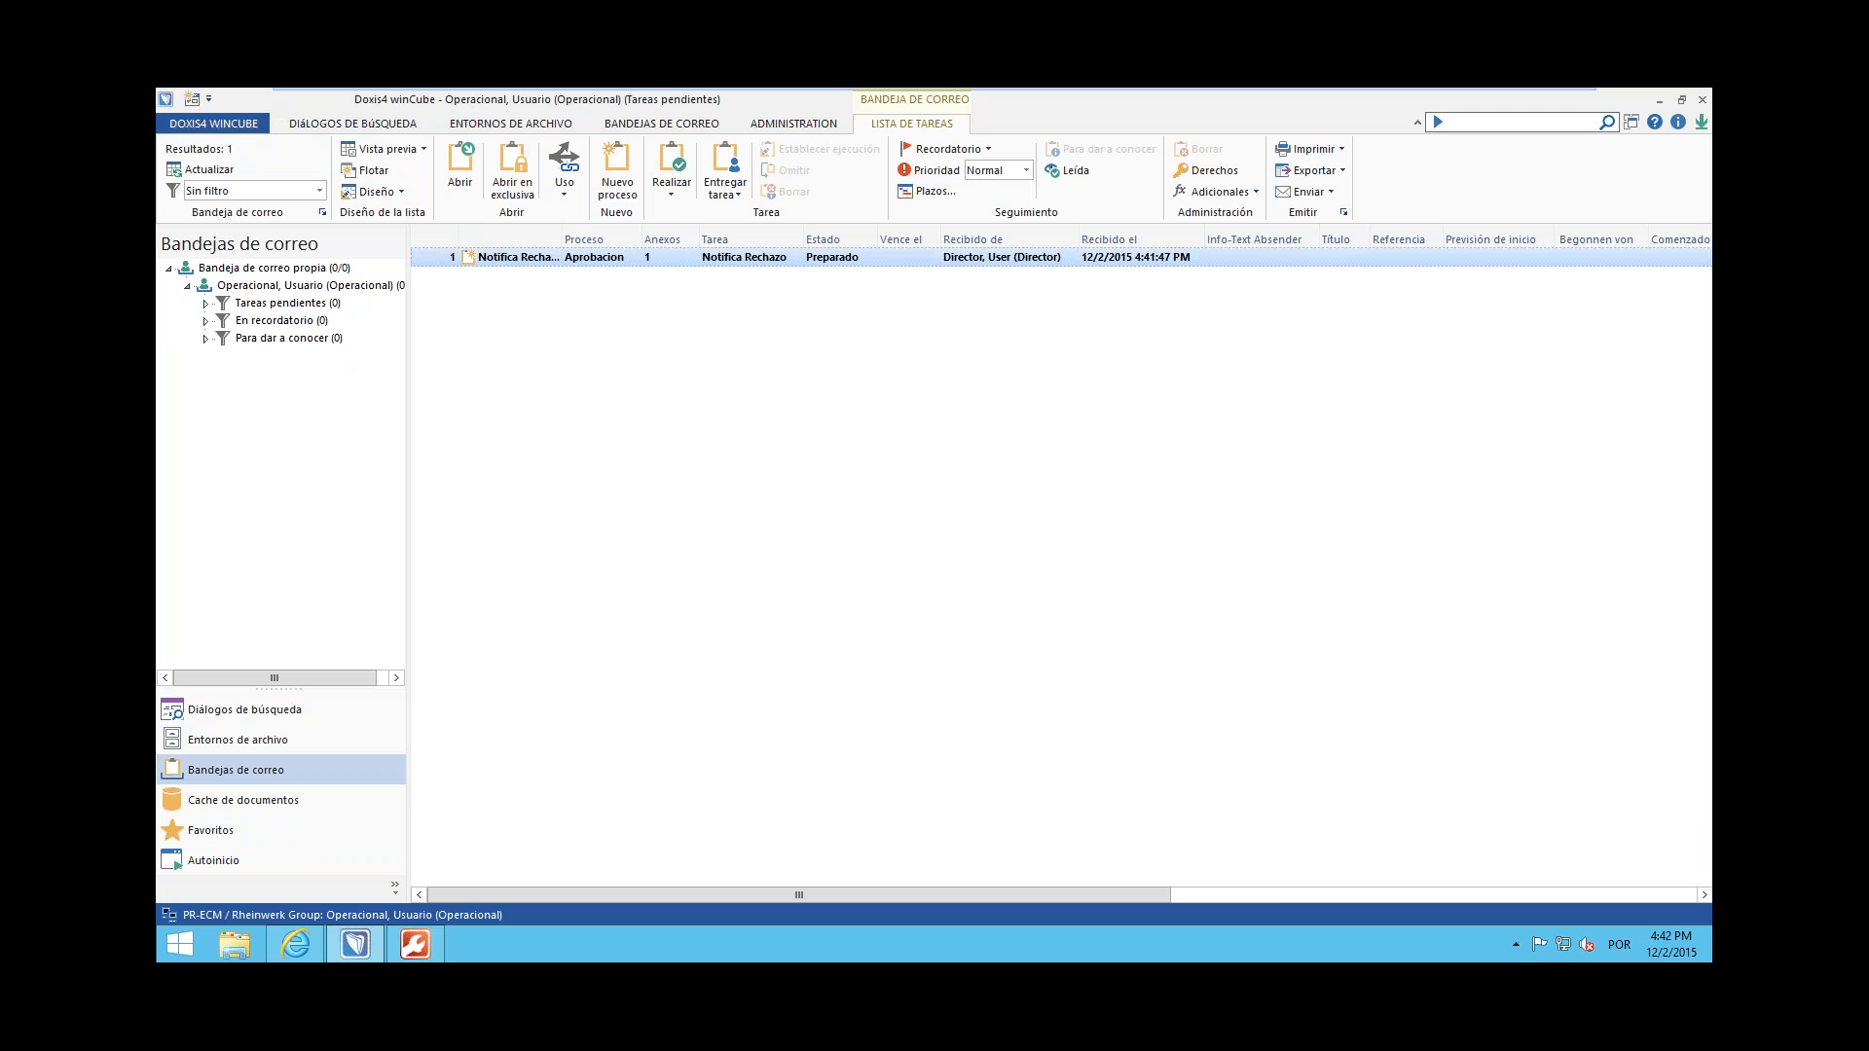
double_click(744, 257)
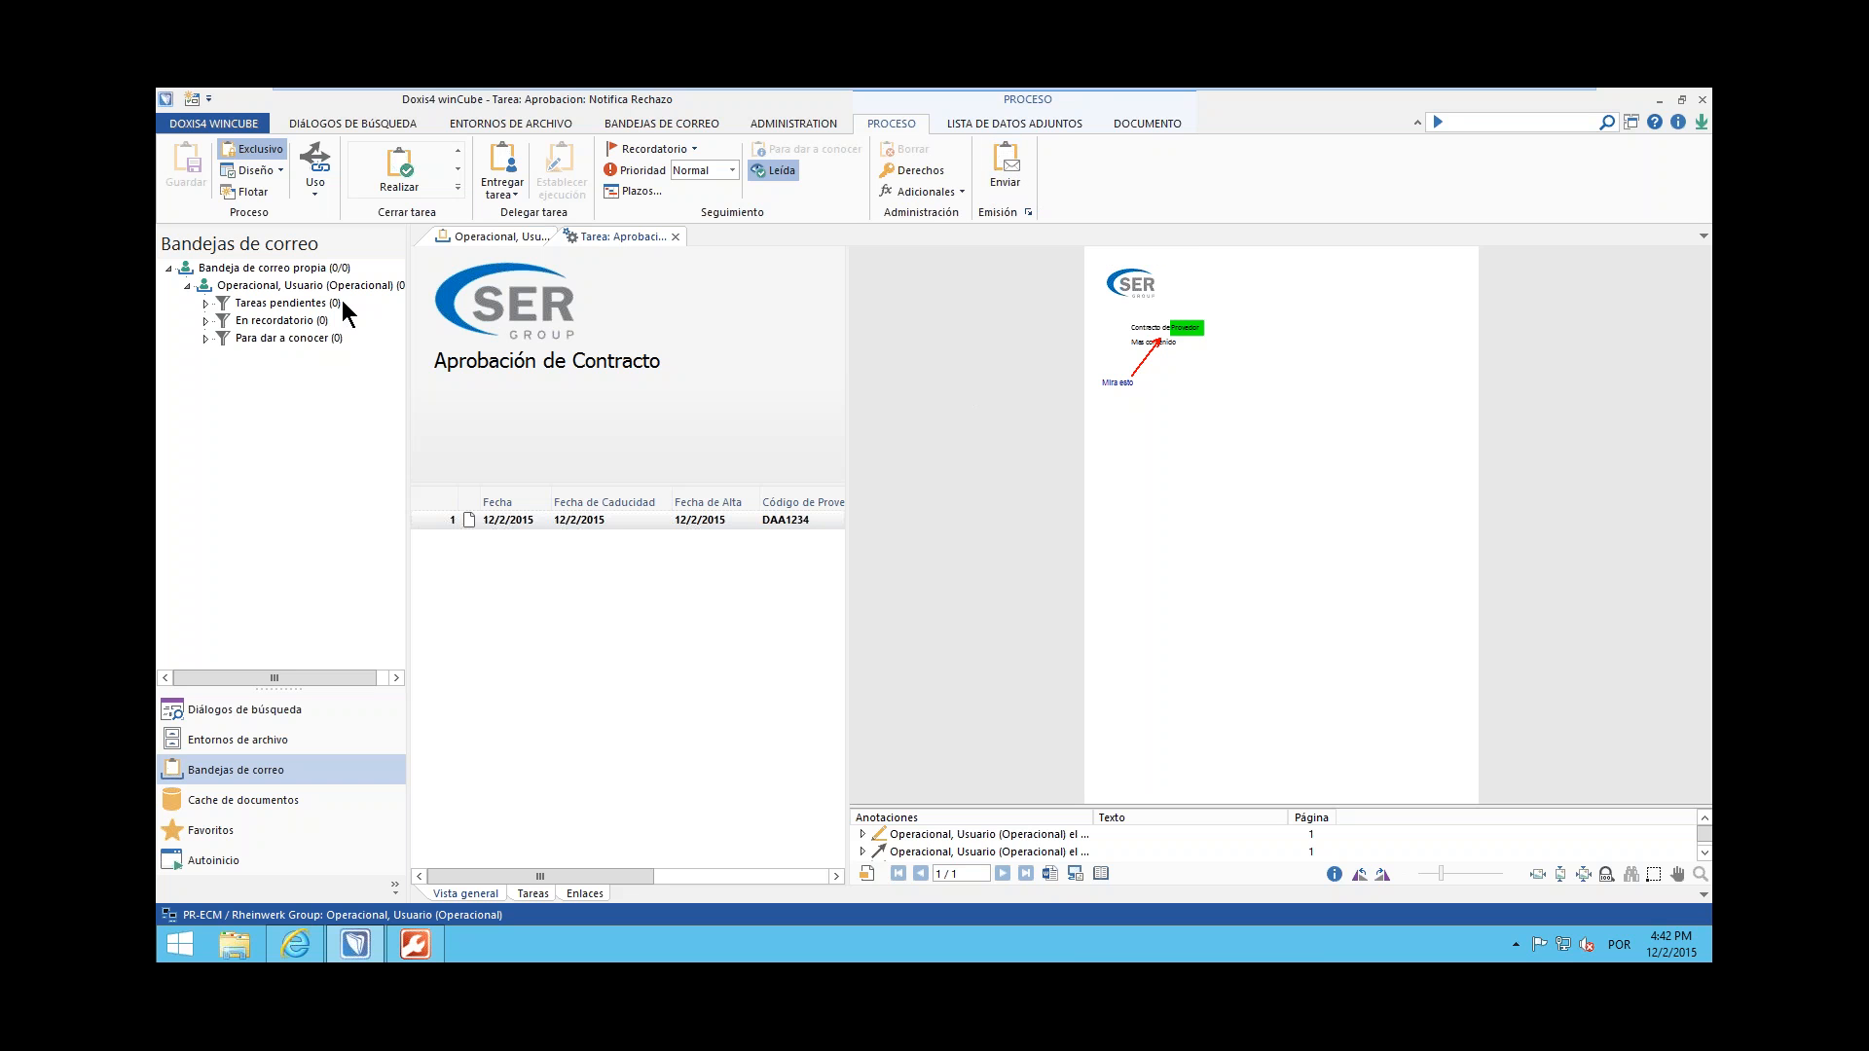
left_click(503, 183)
left_click(589, 218)
left_click_drag(824, 404, 562, 313)
left_click(818, 509)
Open the Audit Trail from the special searches and enlarge its search criteria area
left_click(355, 124)
left_click(564, 189)
left_click(606, 298)
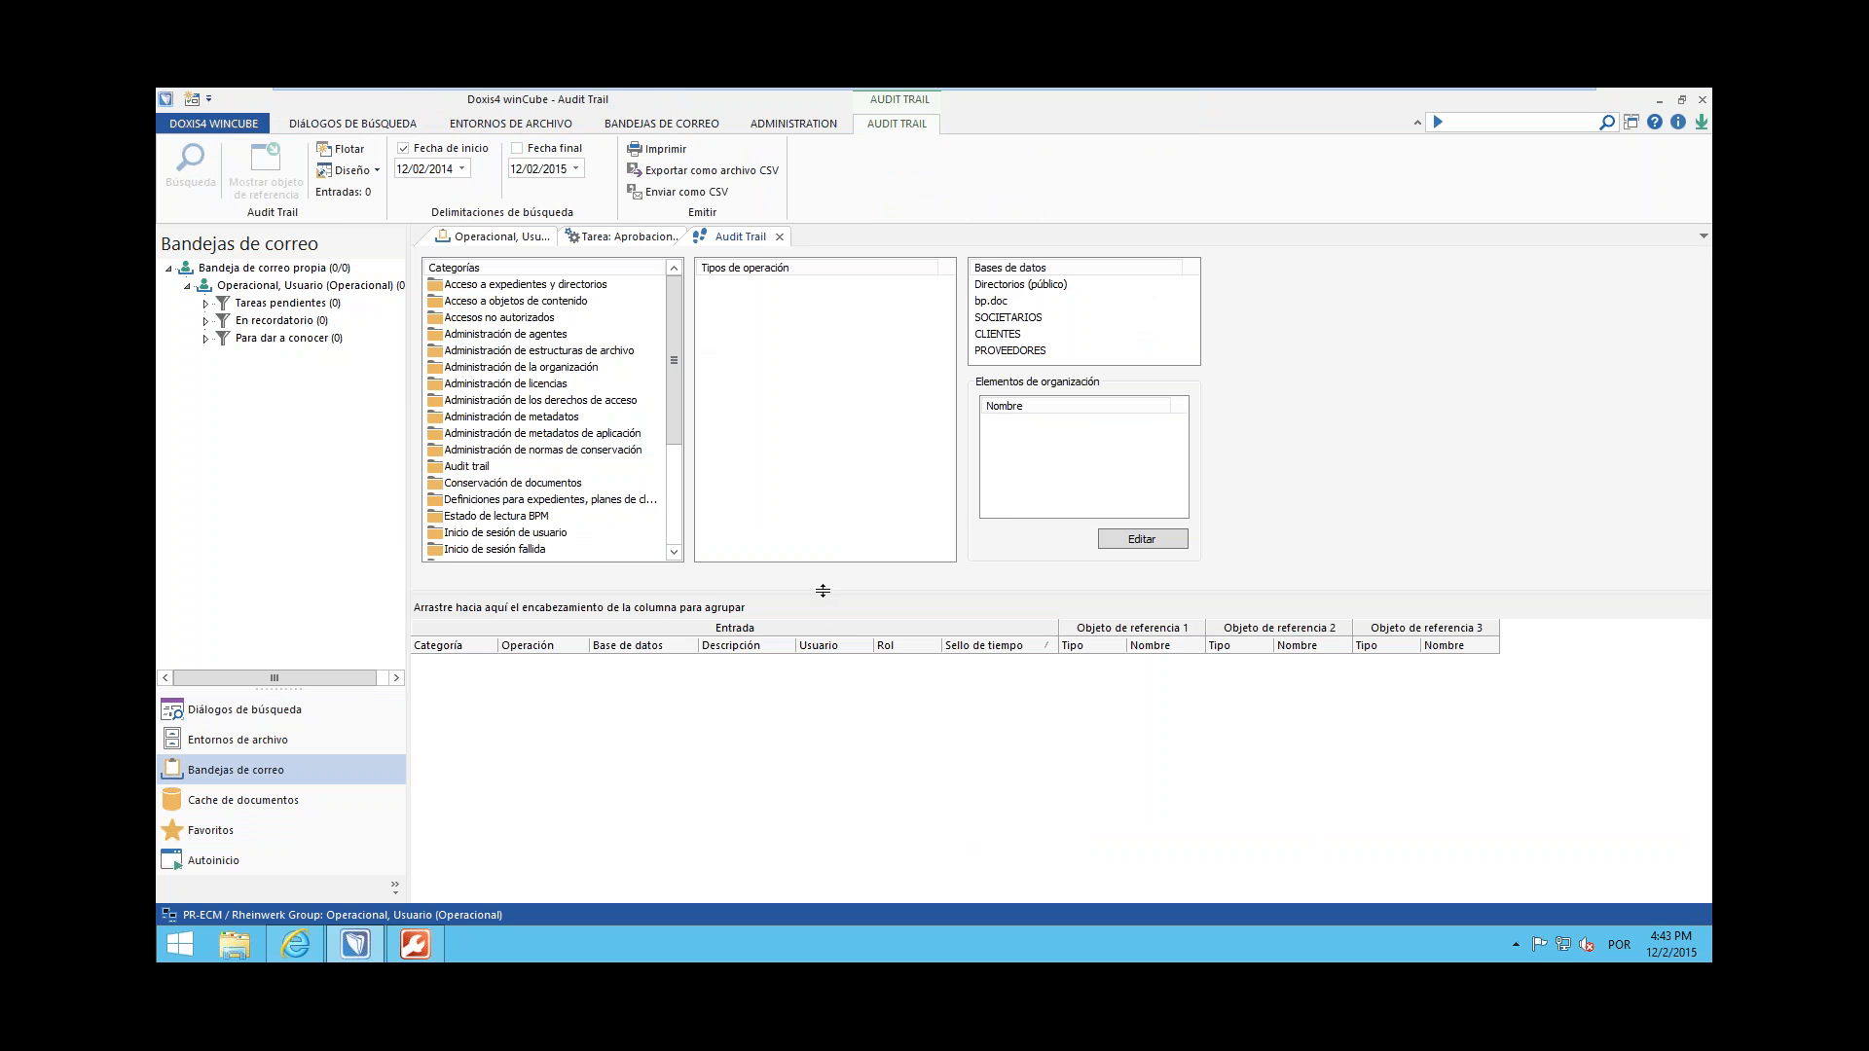
left_click_drag(823, 591, 823, 674)
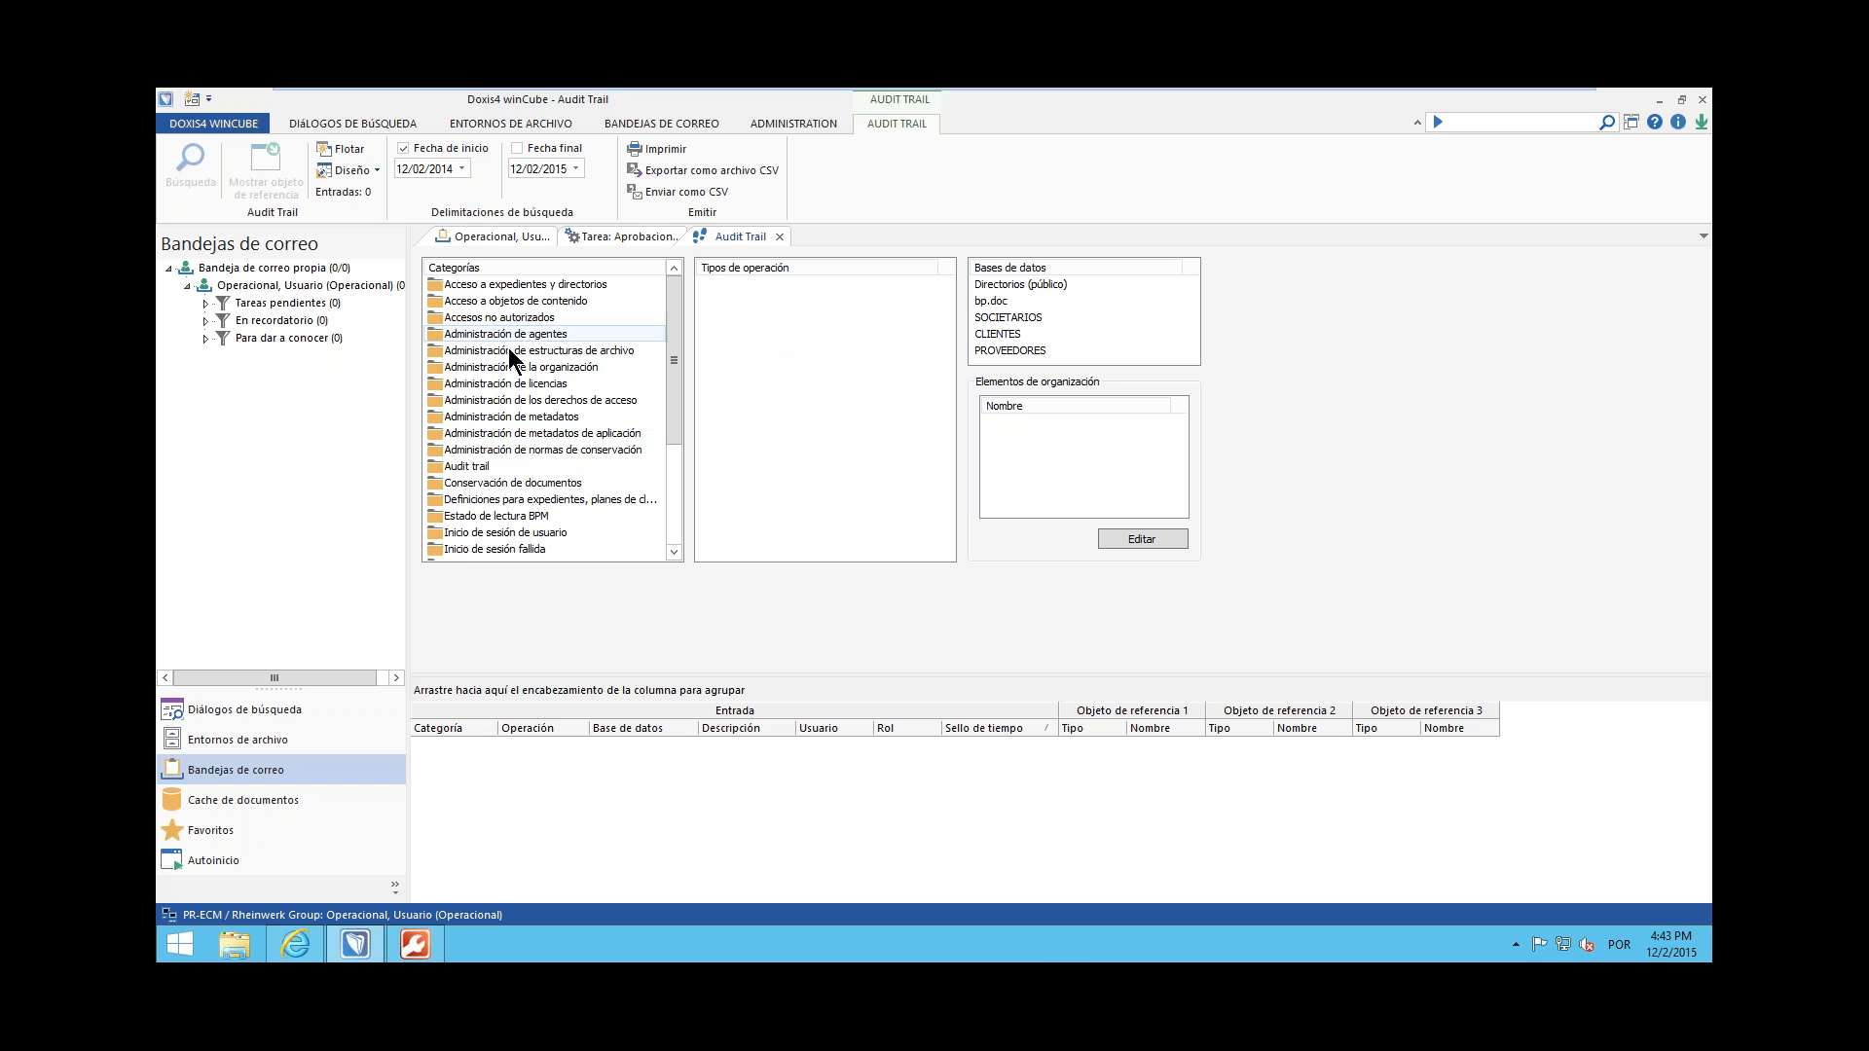
Search the audit trail for Objetos de contenido recuperados under Acceso a objetos de contenido in the SOCIETARIOS, CLIENTES and PROVEEDORES databases
left_click(514, 317)
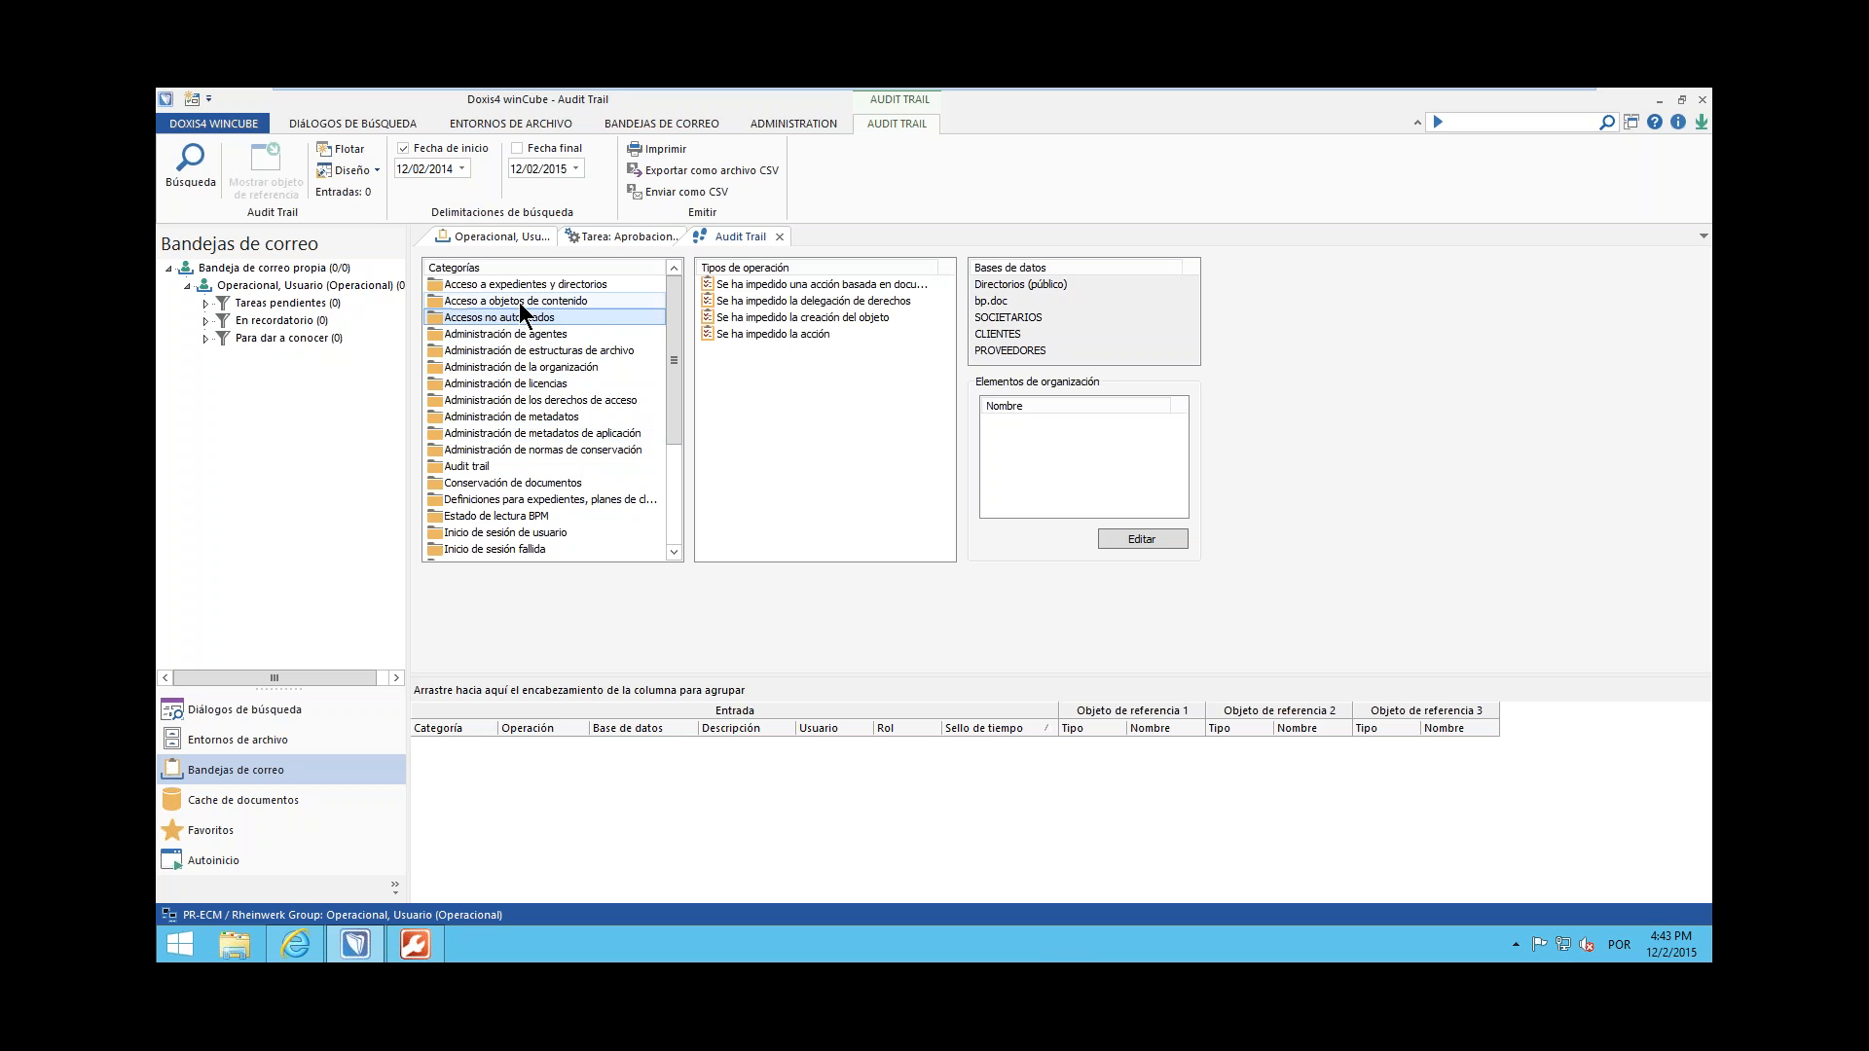
left_click(528, 302)
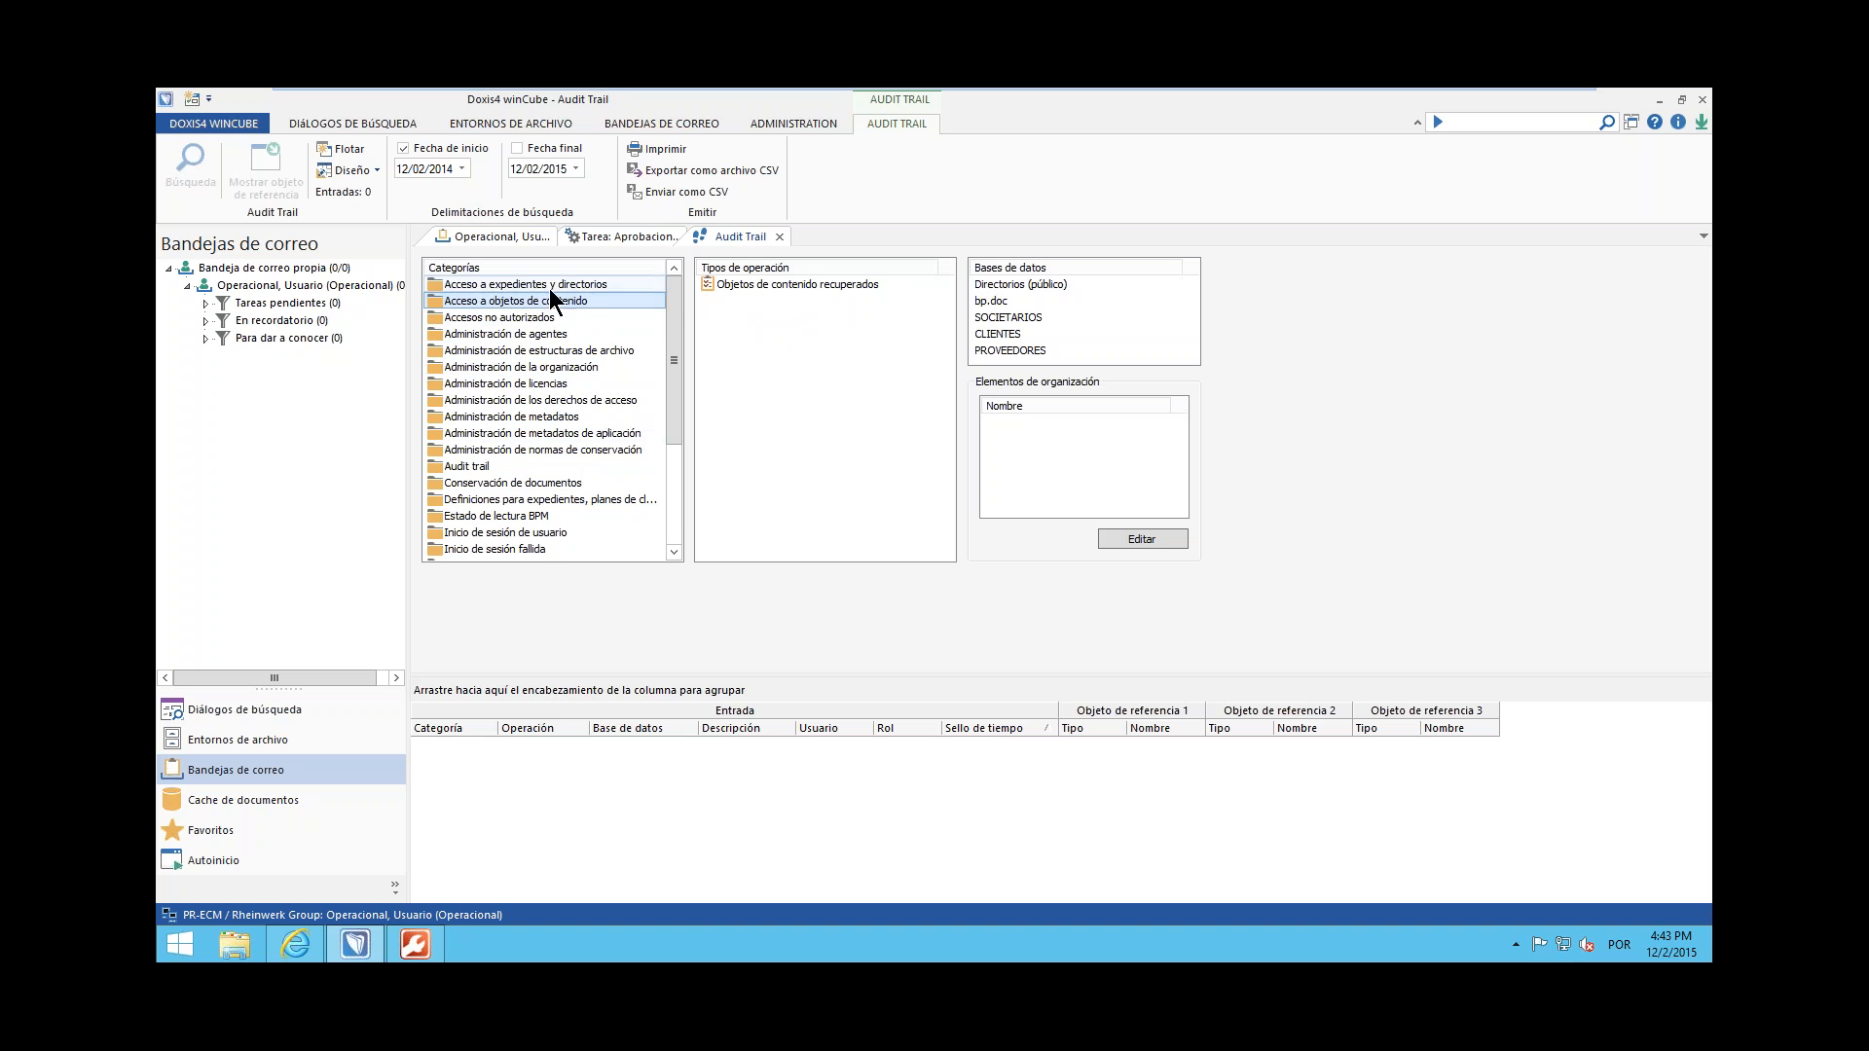
left_click(559, 285)
left_click(574, 302)
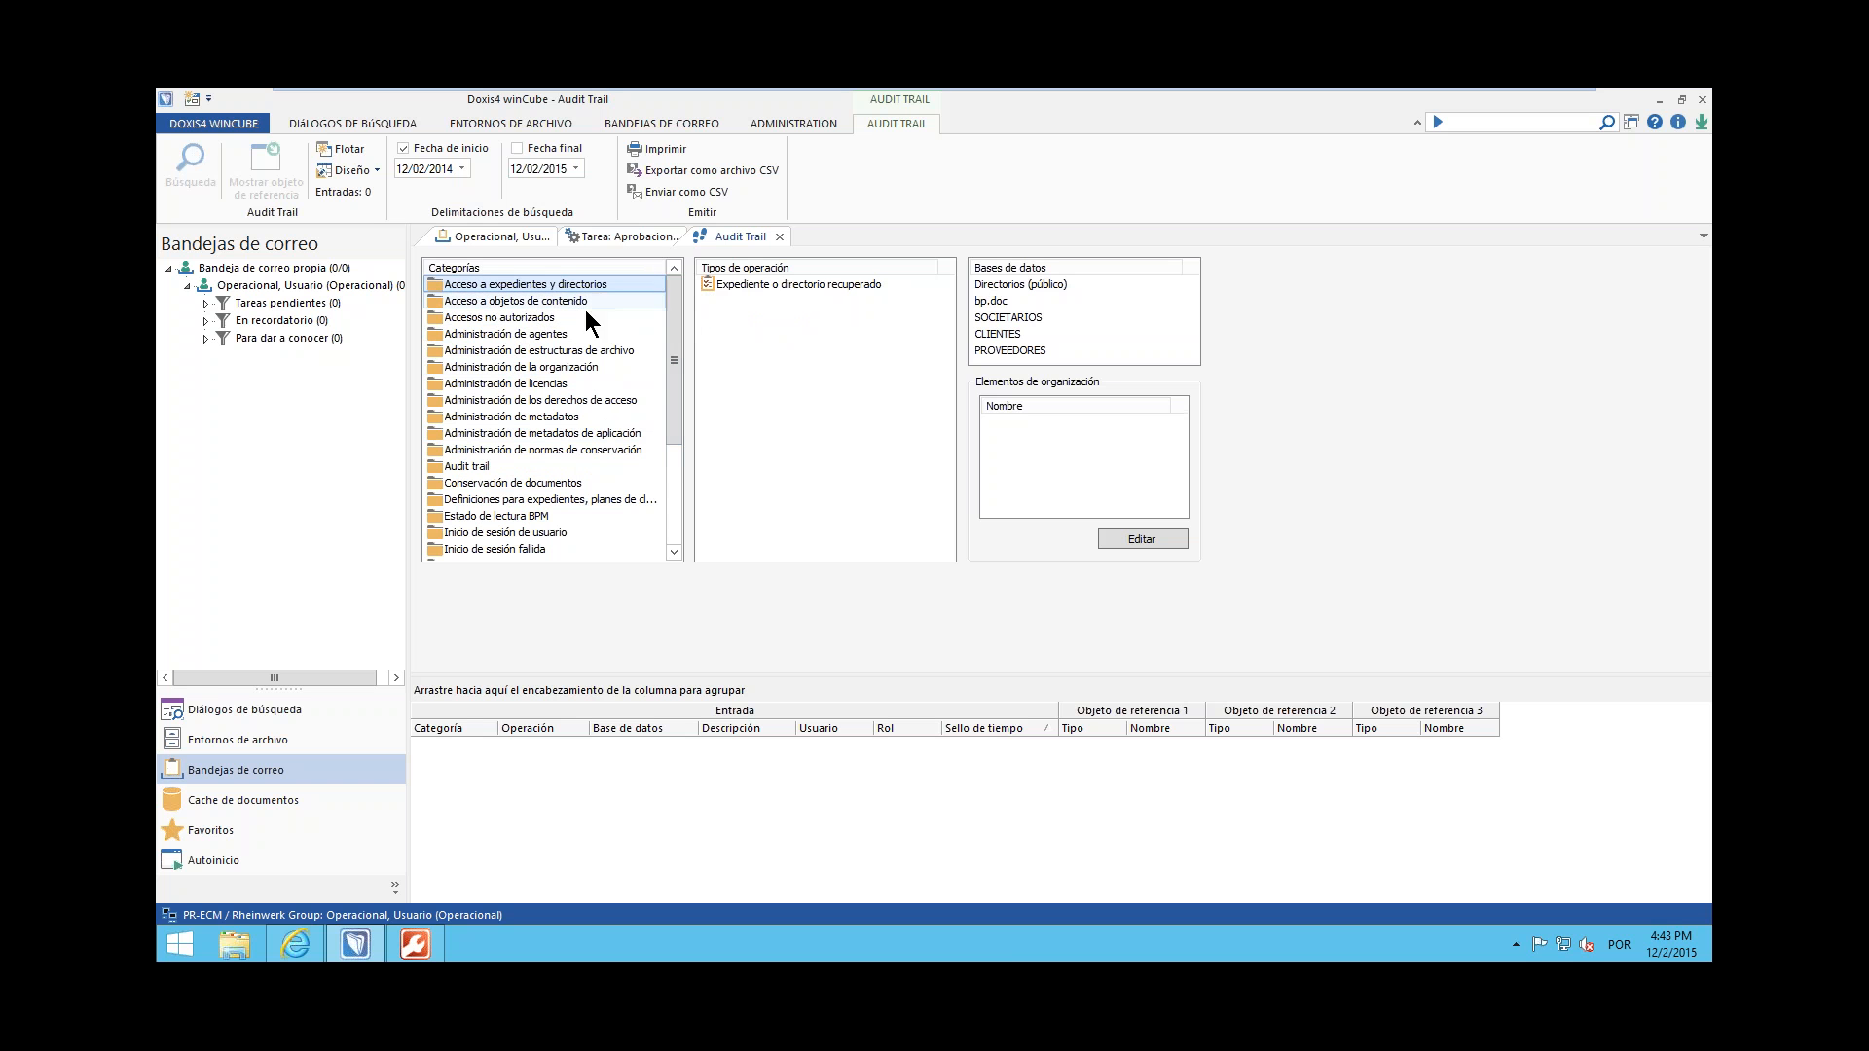
left_click(776, 284)
left_click(1036, 318)
left_click(1040, 333, "ctrl")
left_click(1040, 350, "ctrl")
left_click(188, 173)
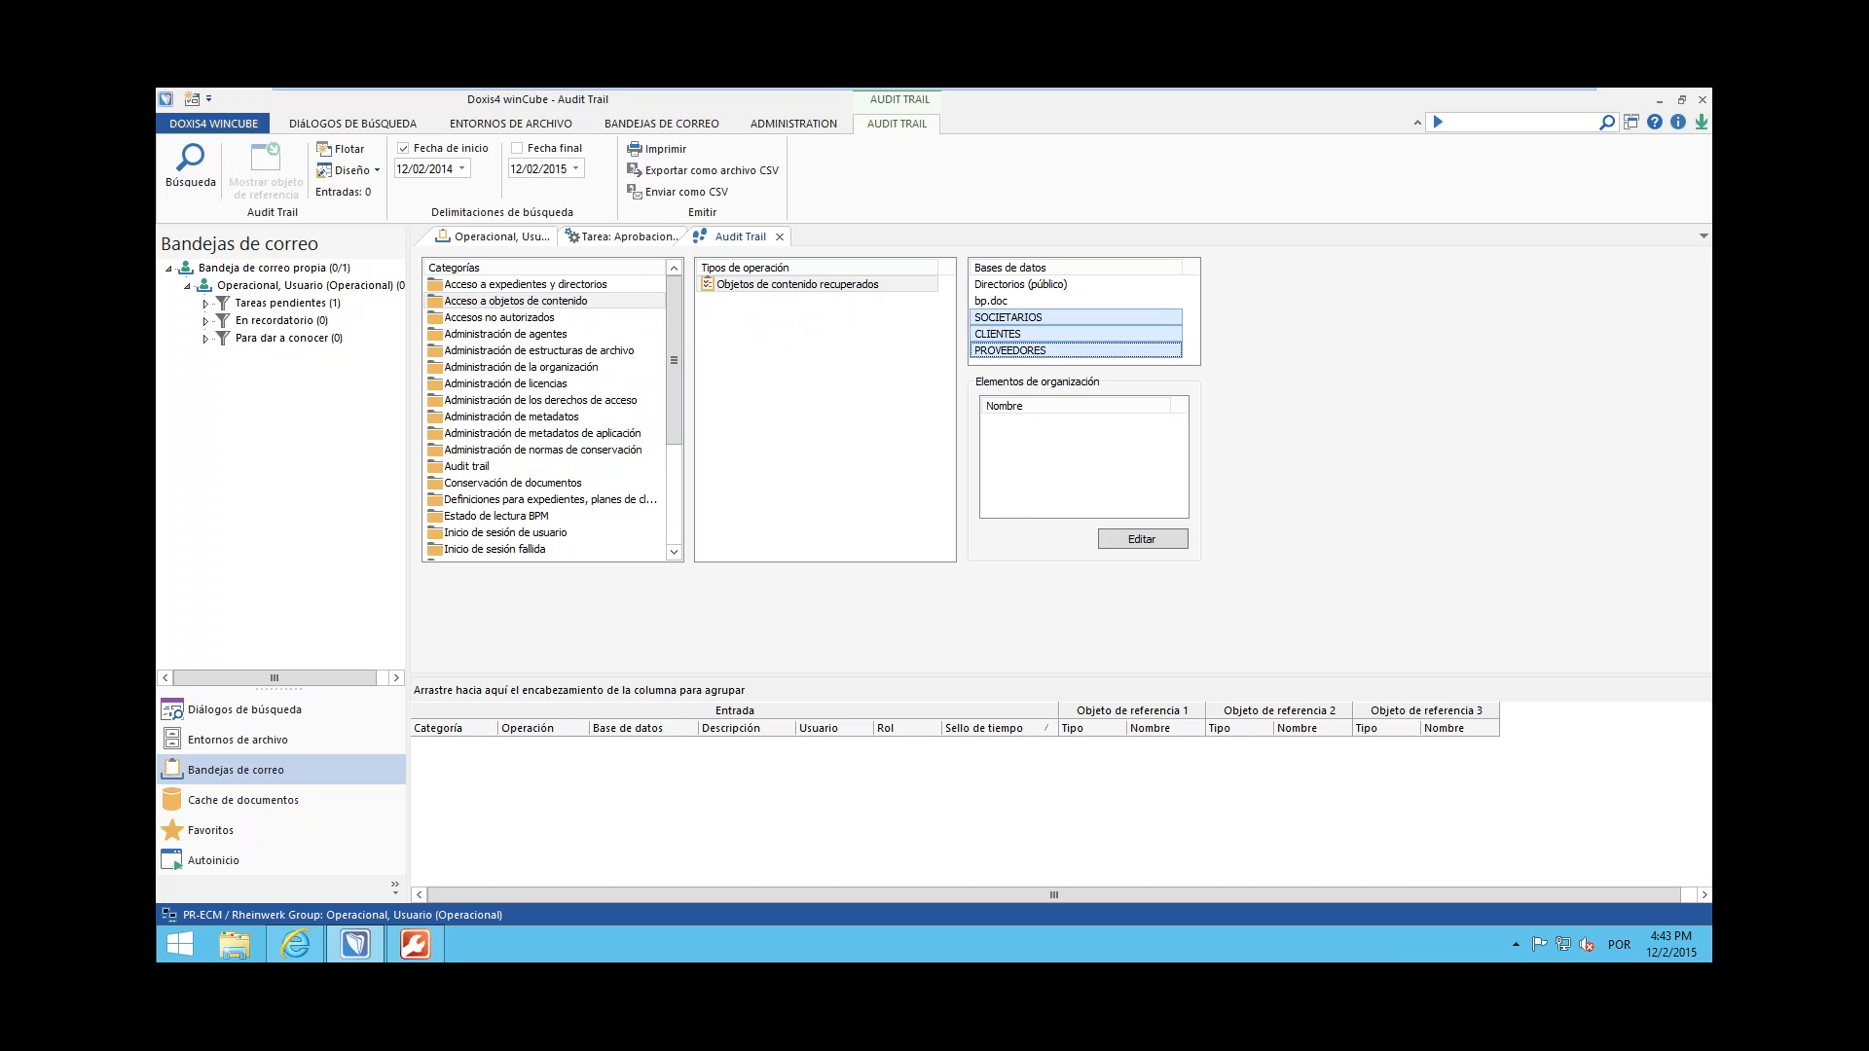
Enlarge the audit trail results list and review the individual content access entries by user and timestamp
left_click_drag(805, 679, 819, 557)
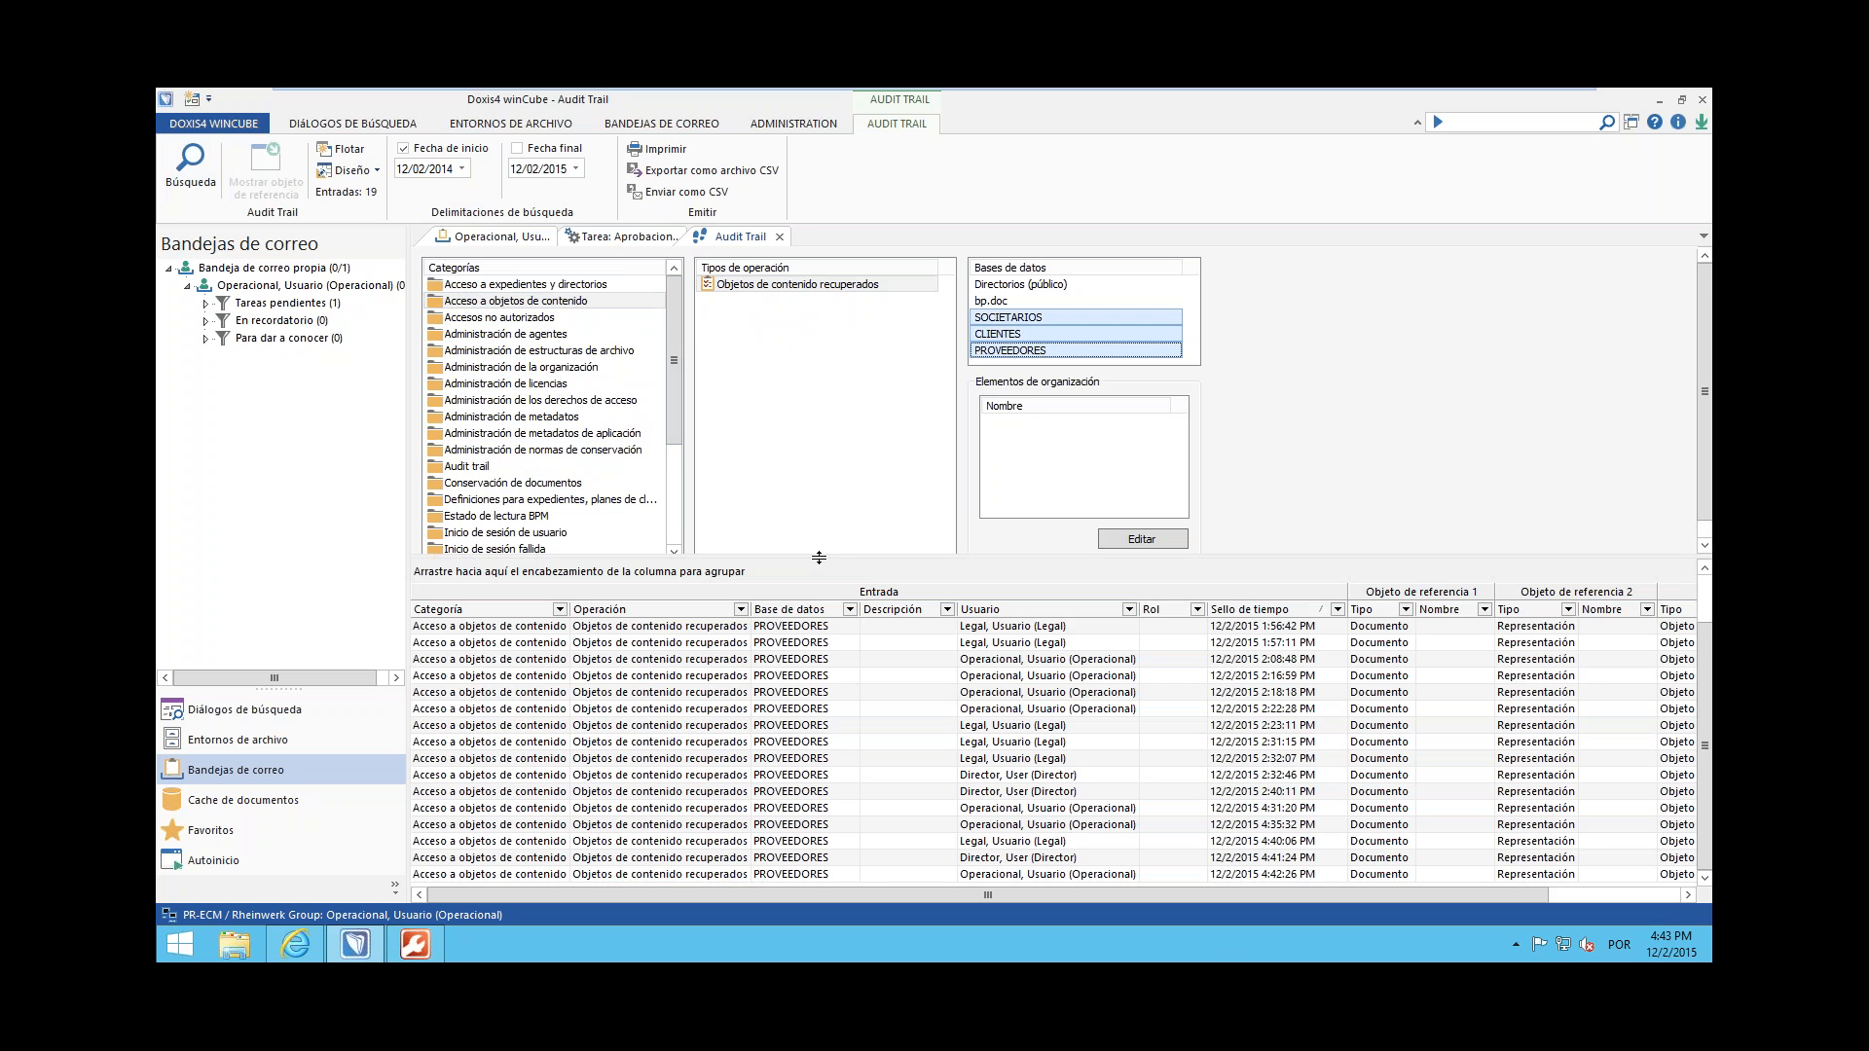
left_click(1180, 645)
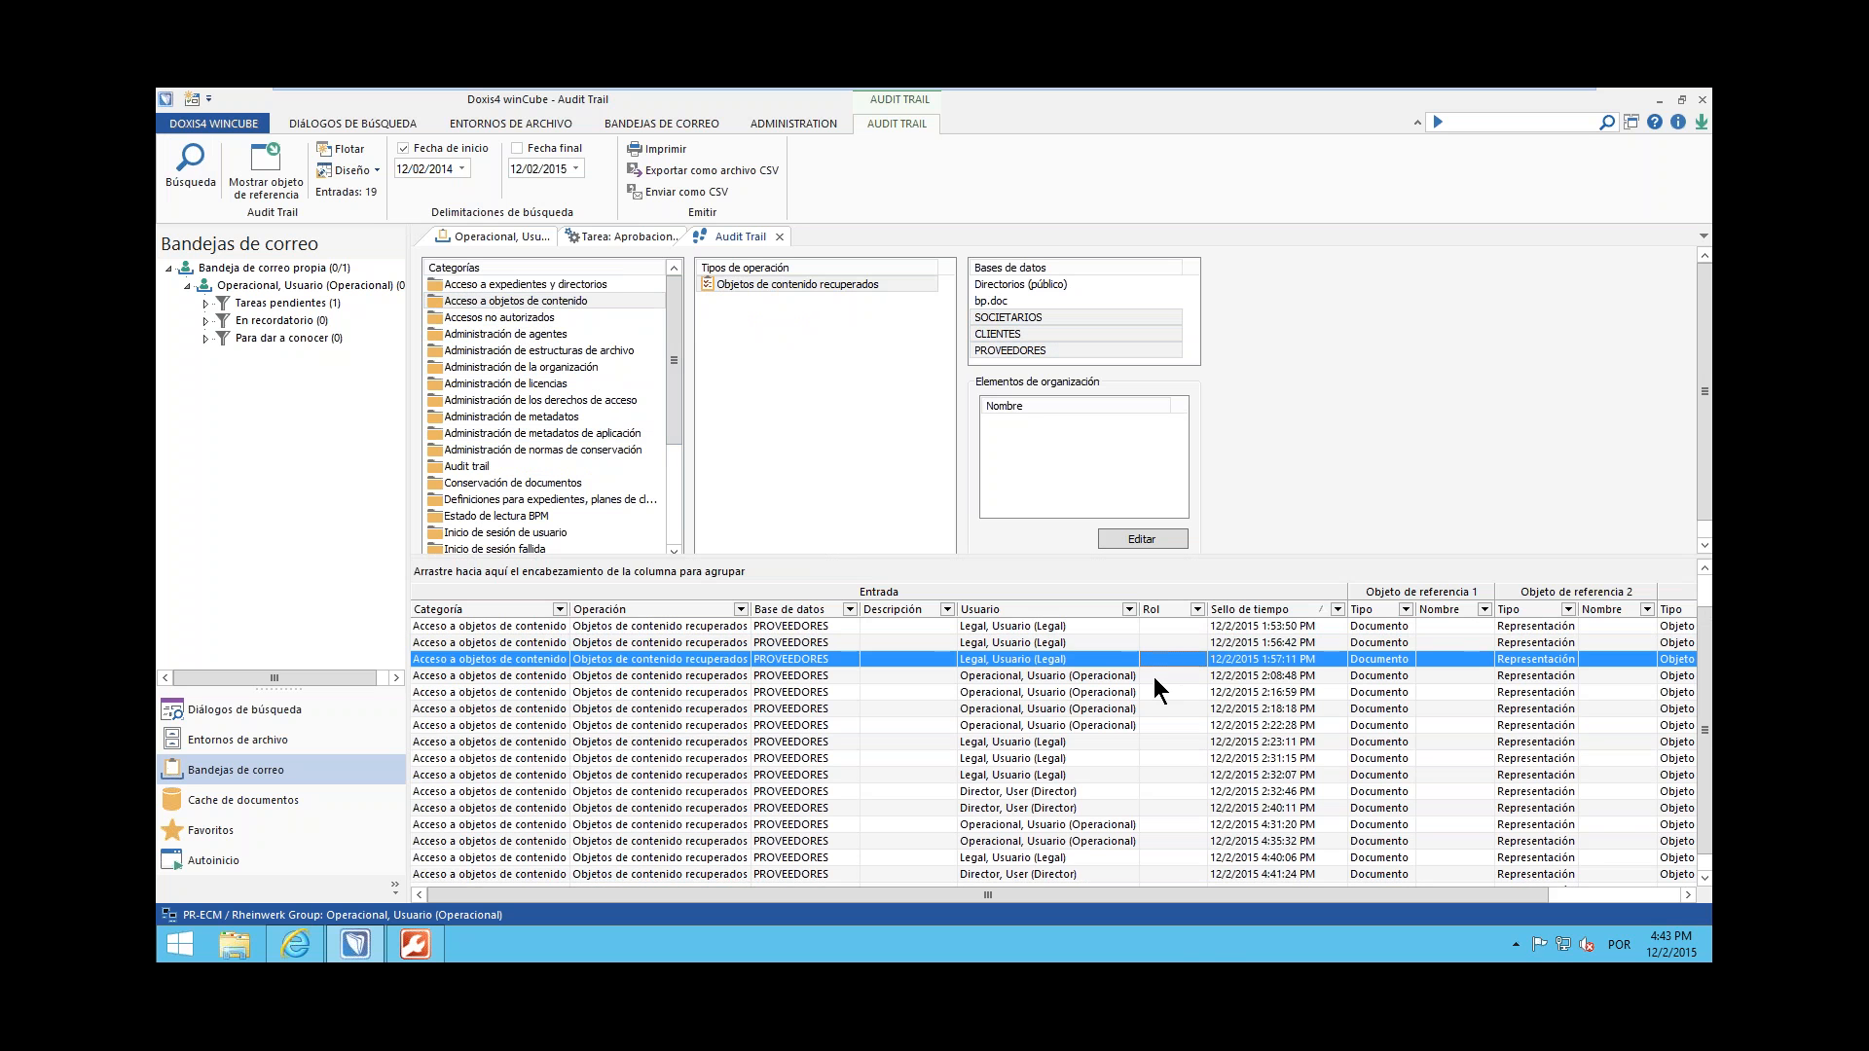
left_click(1084, 791)
key("Down")
key("Down")
key("Down")
key("Down")
key("Down")
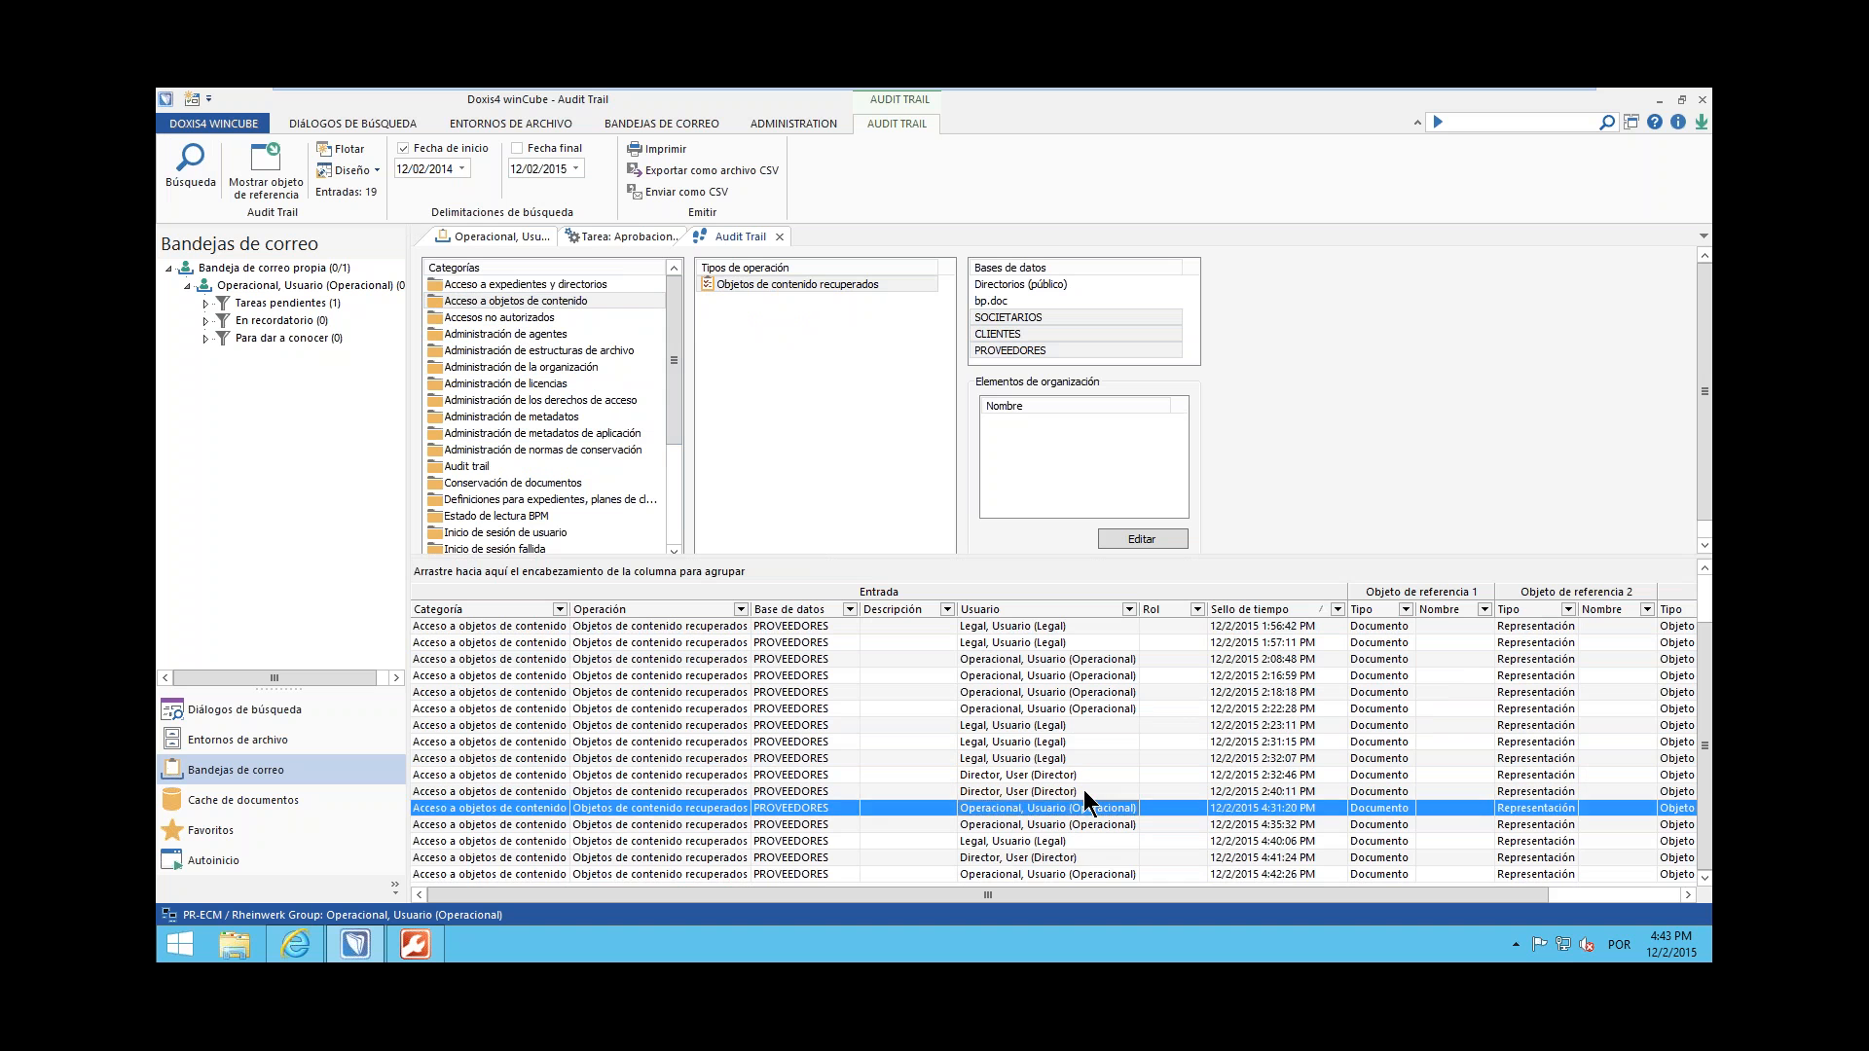
View the operation types of the audit categories Recordatorios y plazos BPM, Inicio de sesión de usuario and Inicio de sesión fallida
left_click_drag(674, 380, 678, 470)
left_click(516, 467)
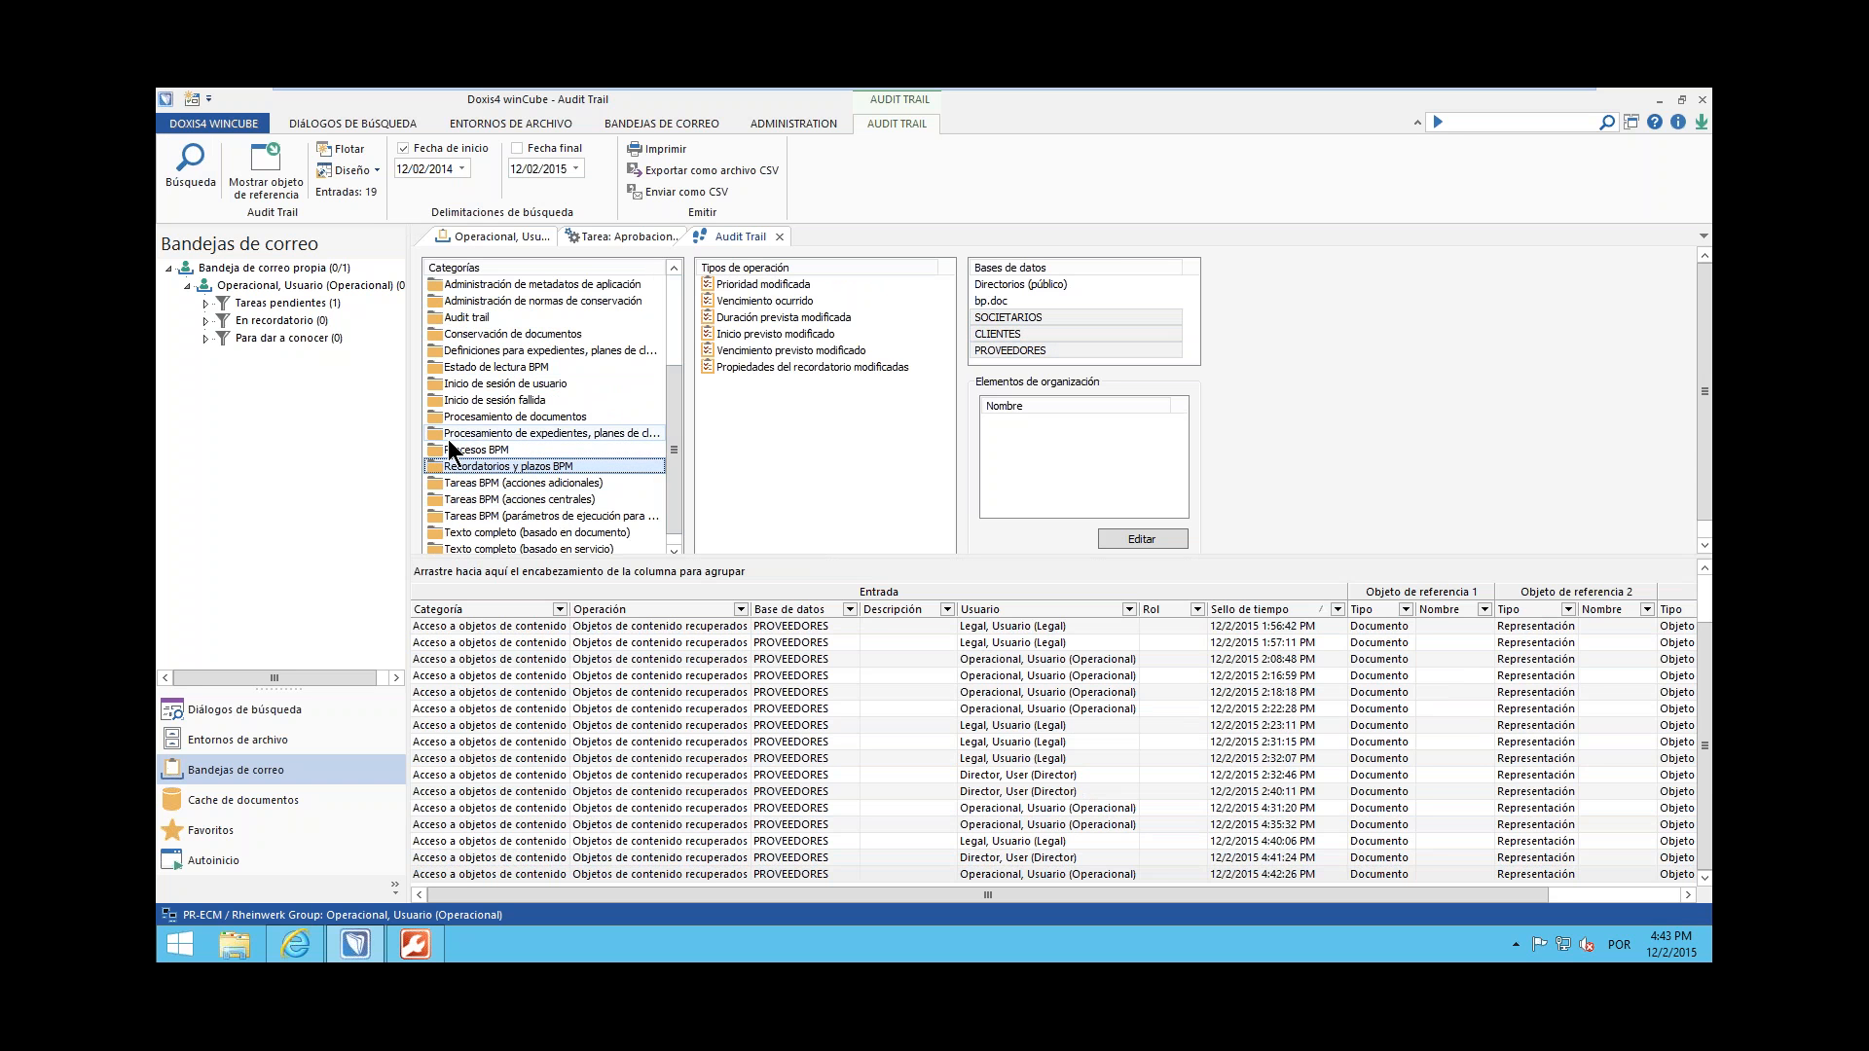
left_click(516, 383)
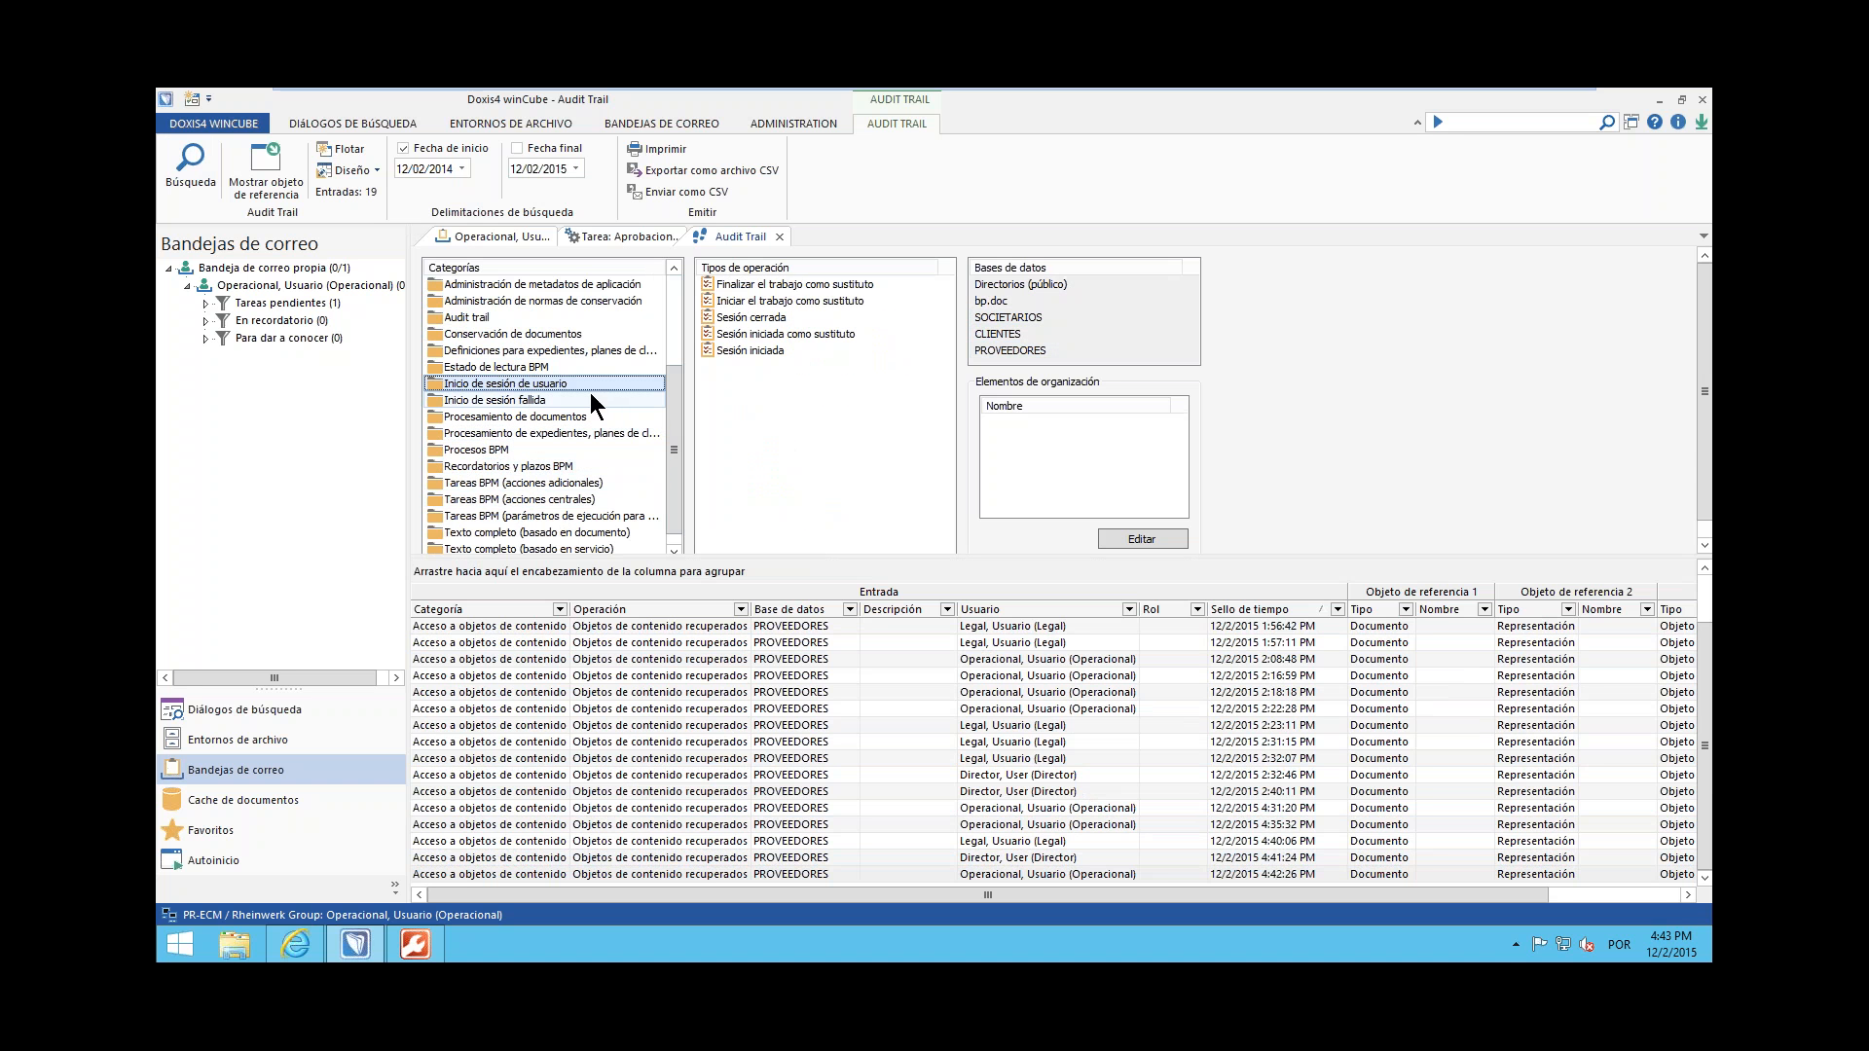
left_click(596, 398)
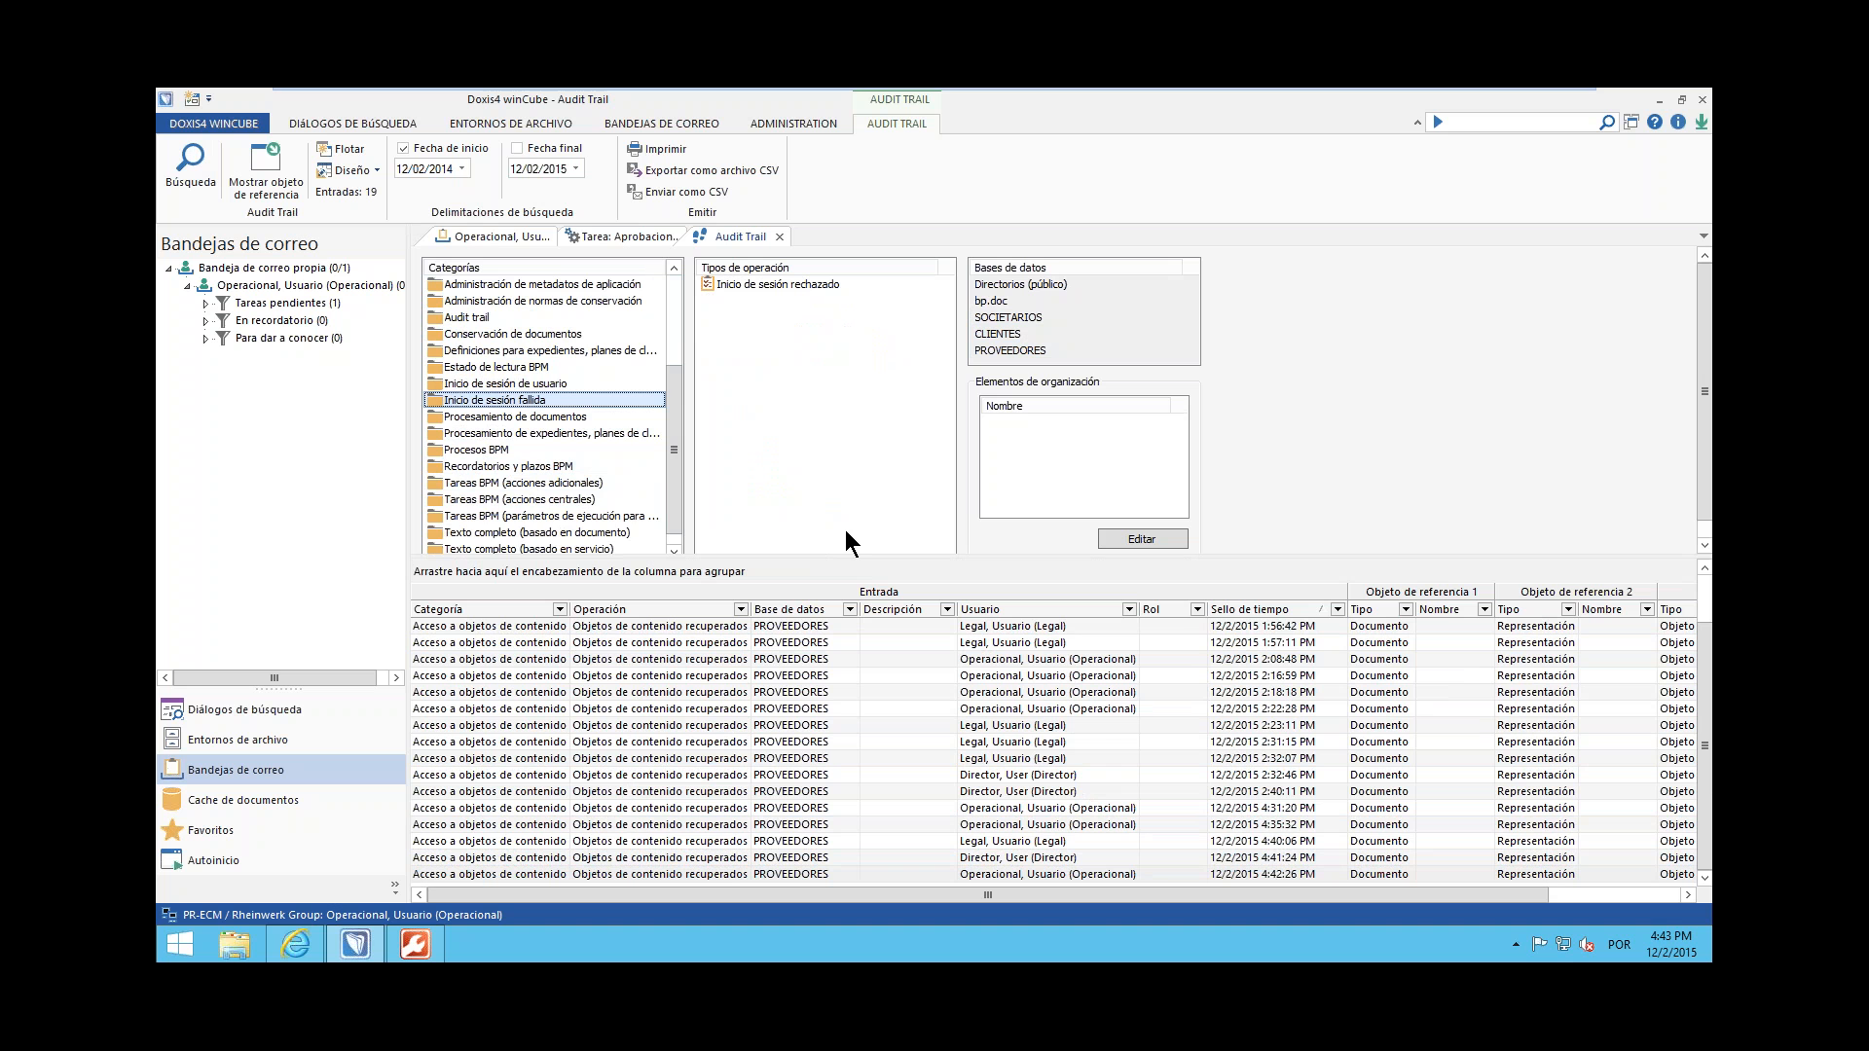
scroll(1172, 621, "up", 1)
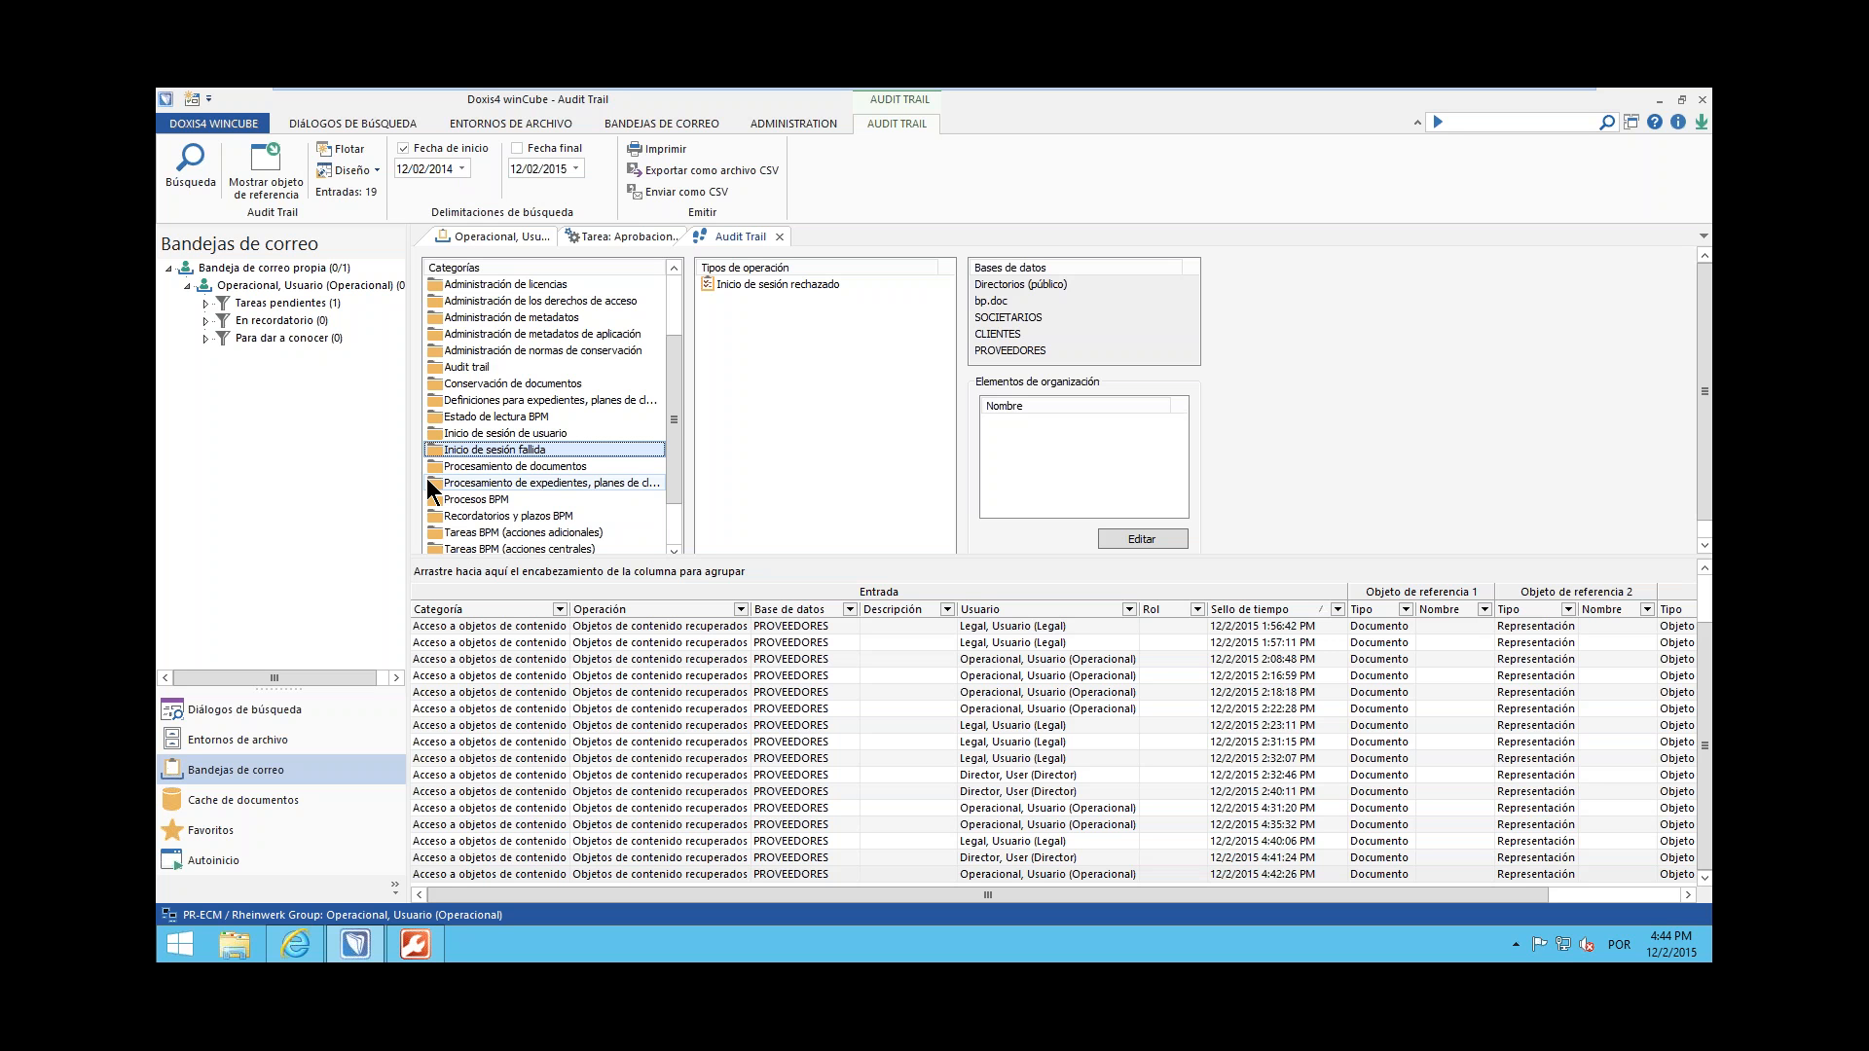
Switch to Doxis4 cubeDesigner and open the default dialog of the Actas document class
left_click(431, 949)
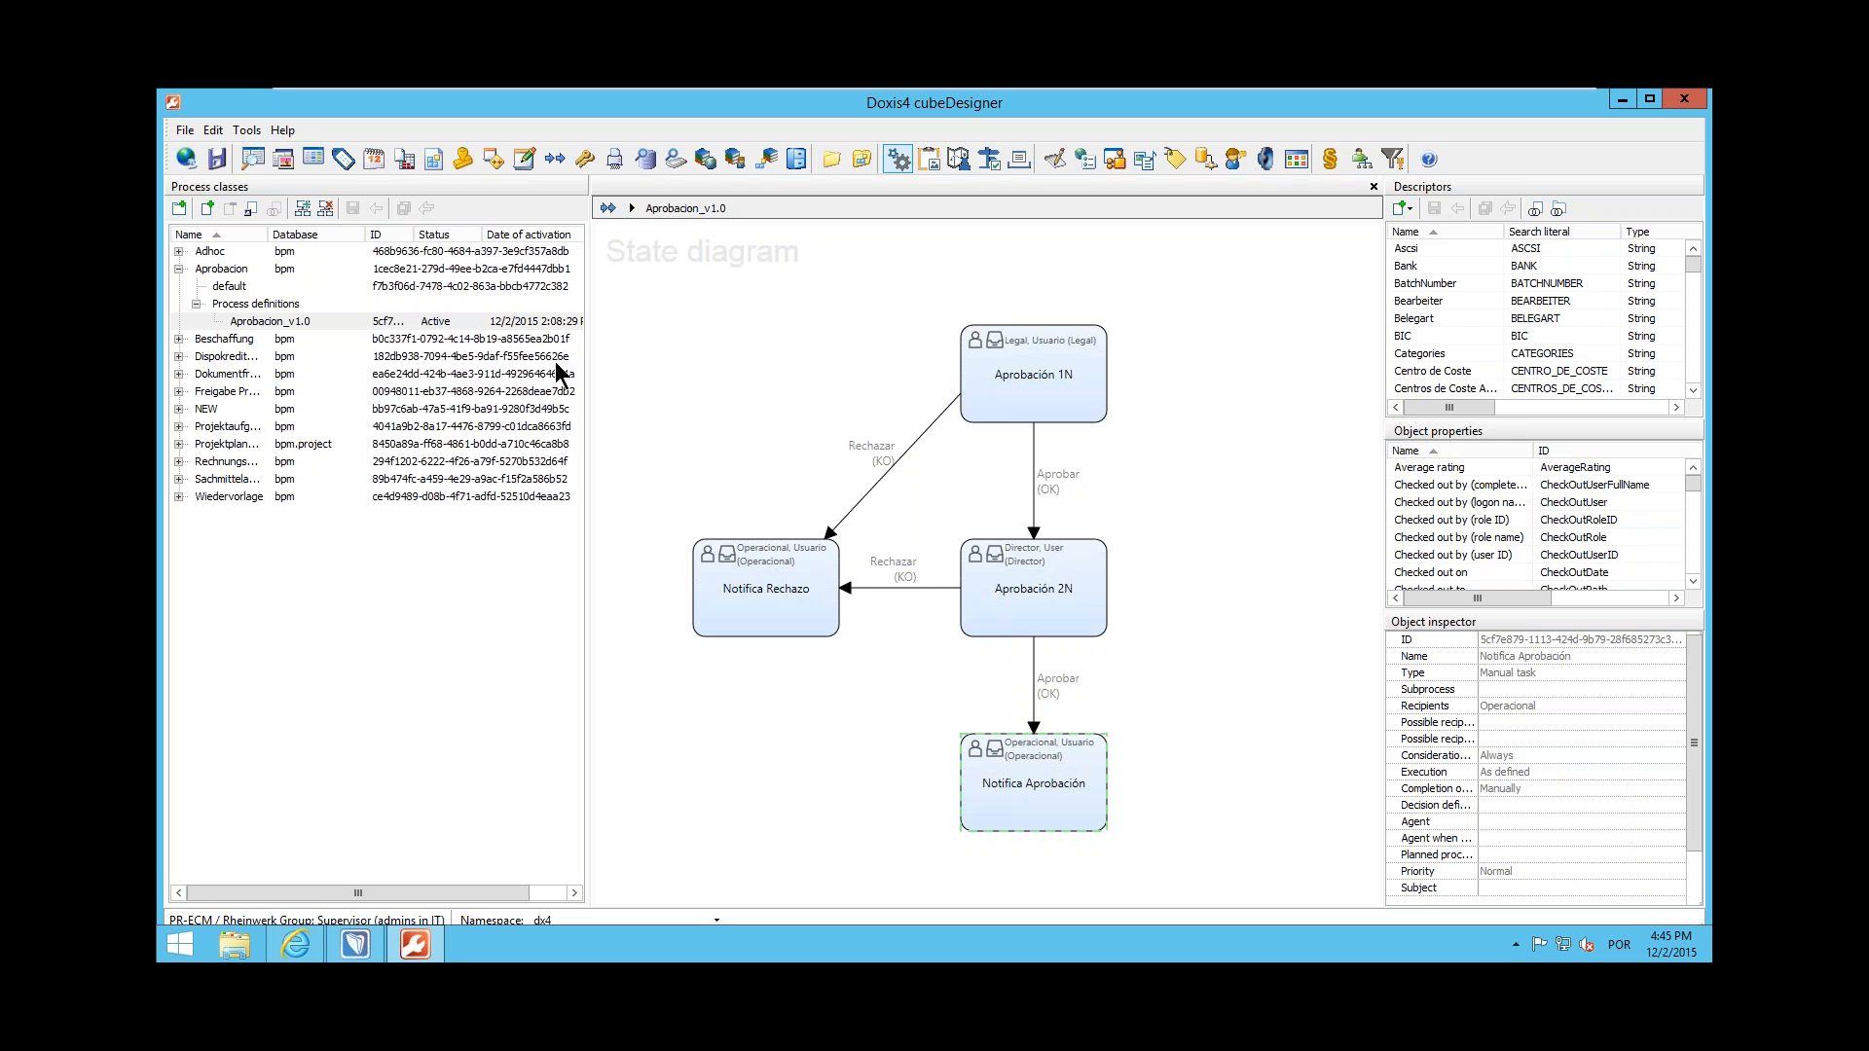
left_click(259, 164)
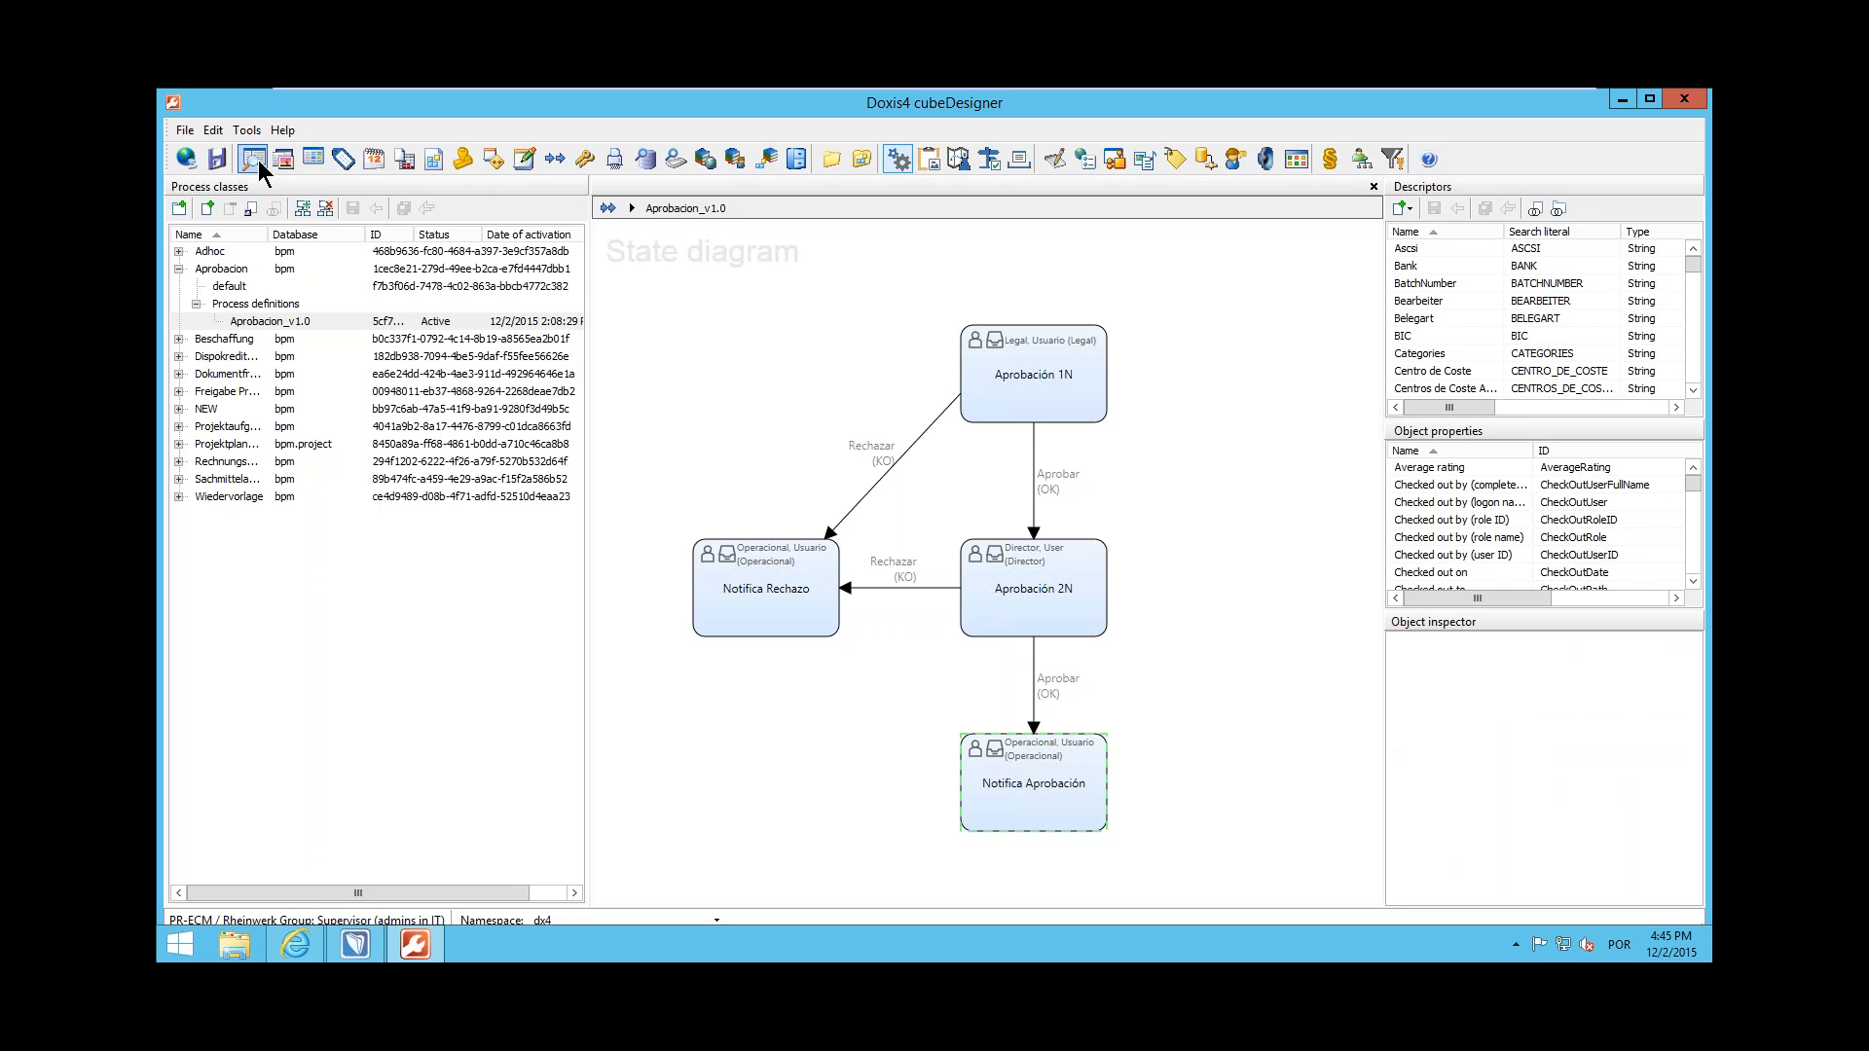
left_click(231, 268)
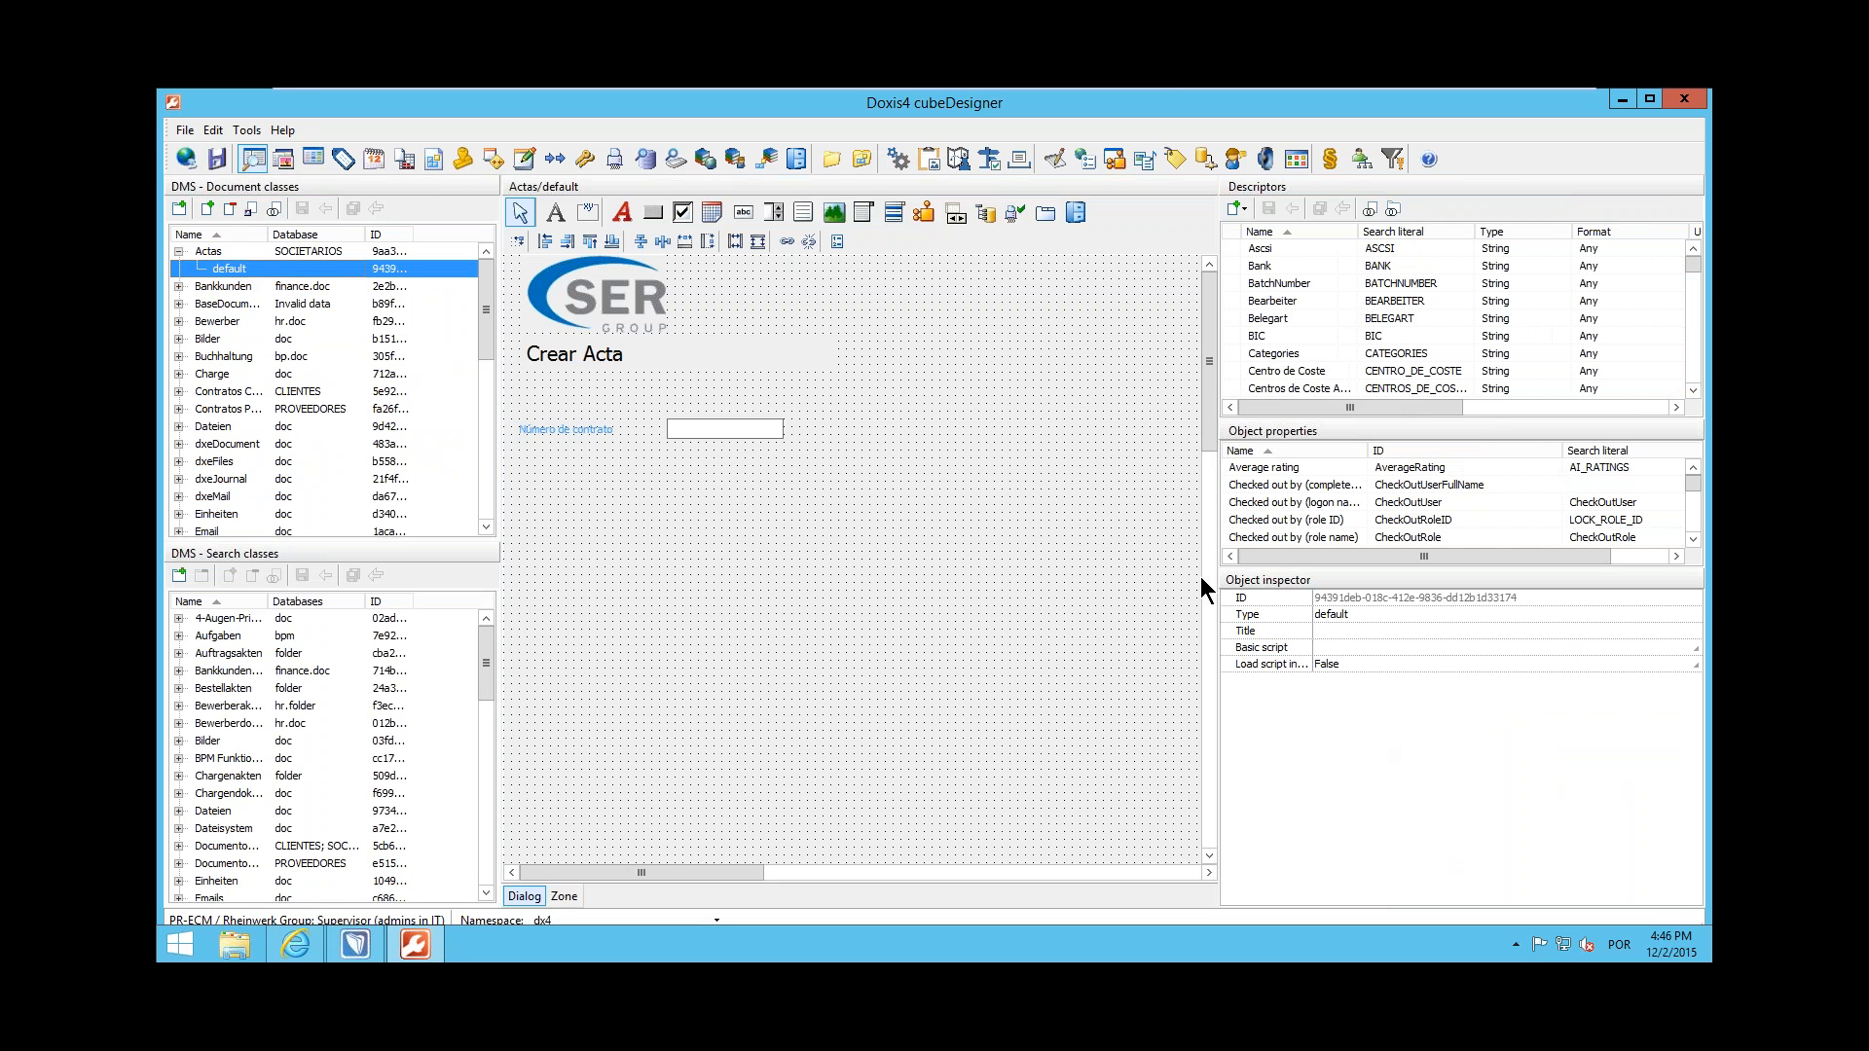
Look through the available descriptors and the descriptor assignment in the Actas document class properties, and return to its default dialog
left_click_drag(1697, 266, 1700, 327)
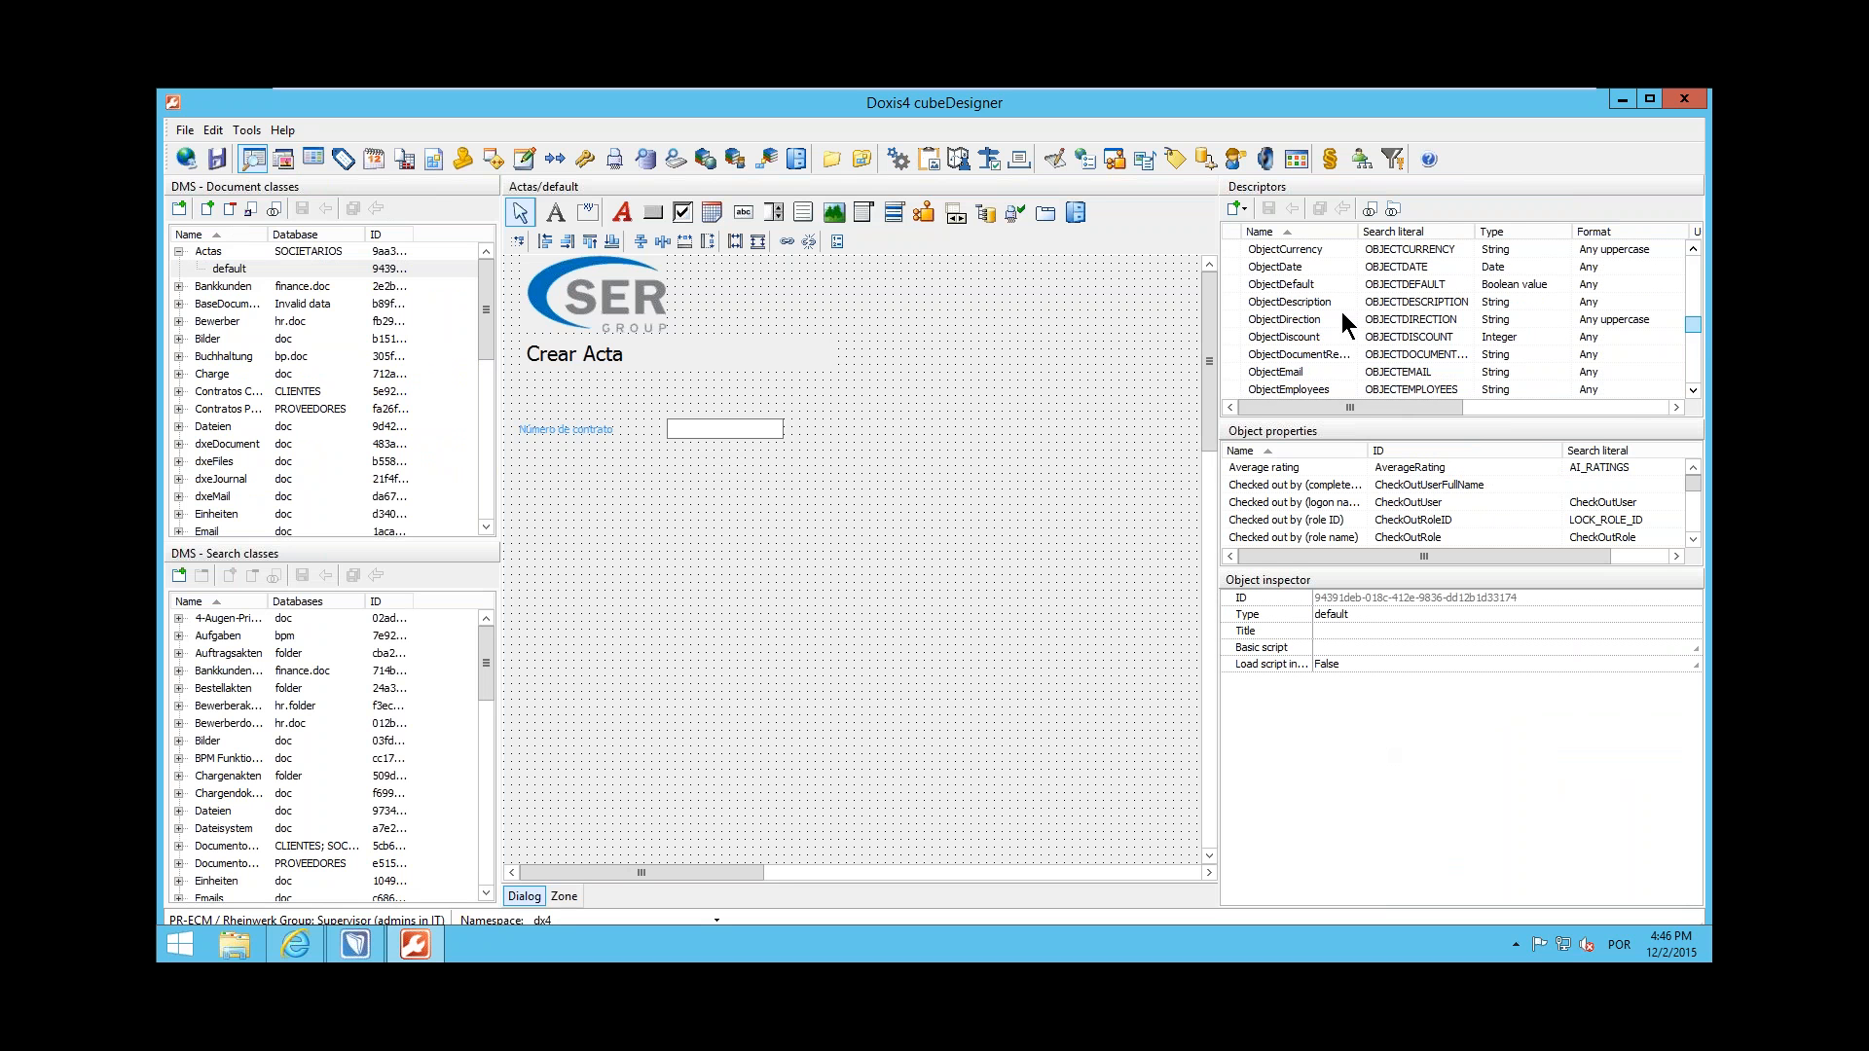
left_click(317, 251)
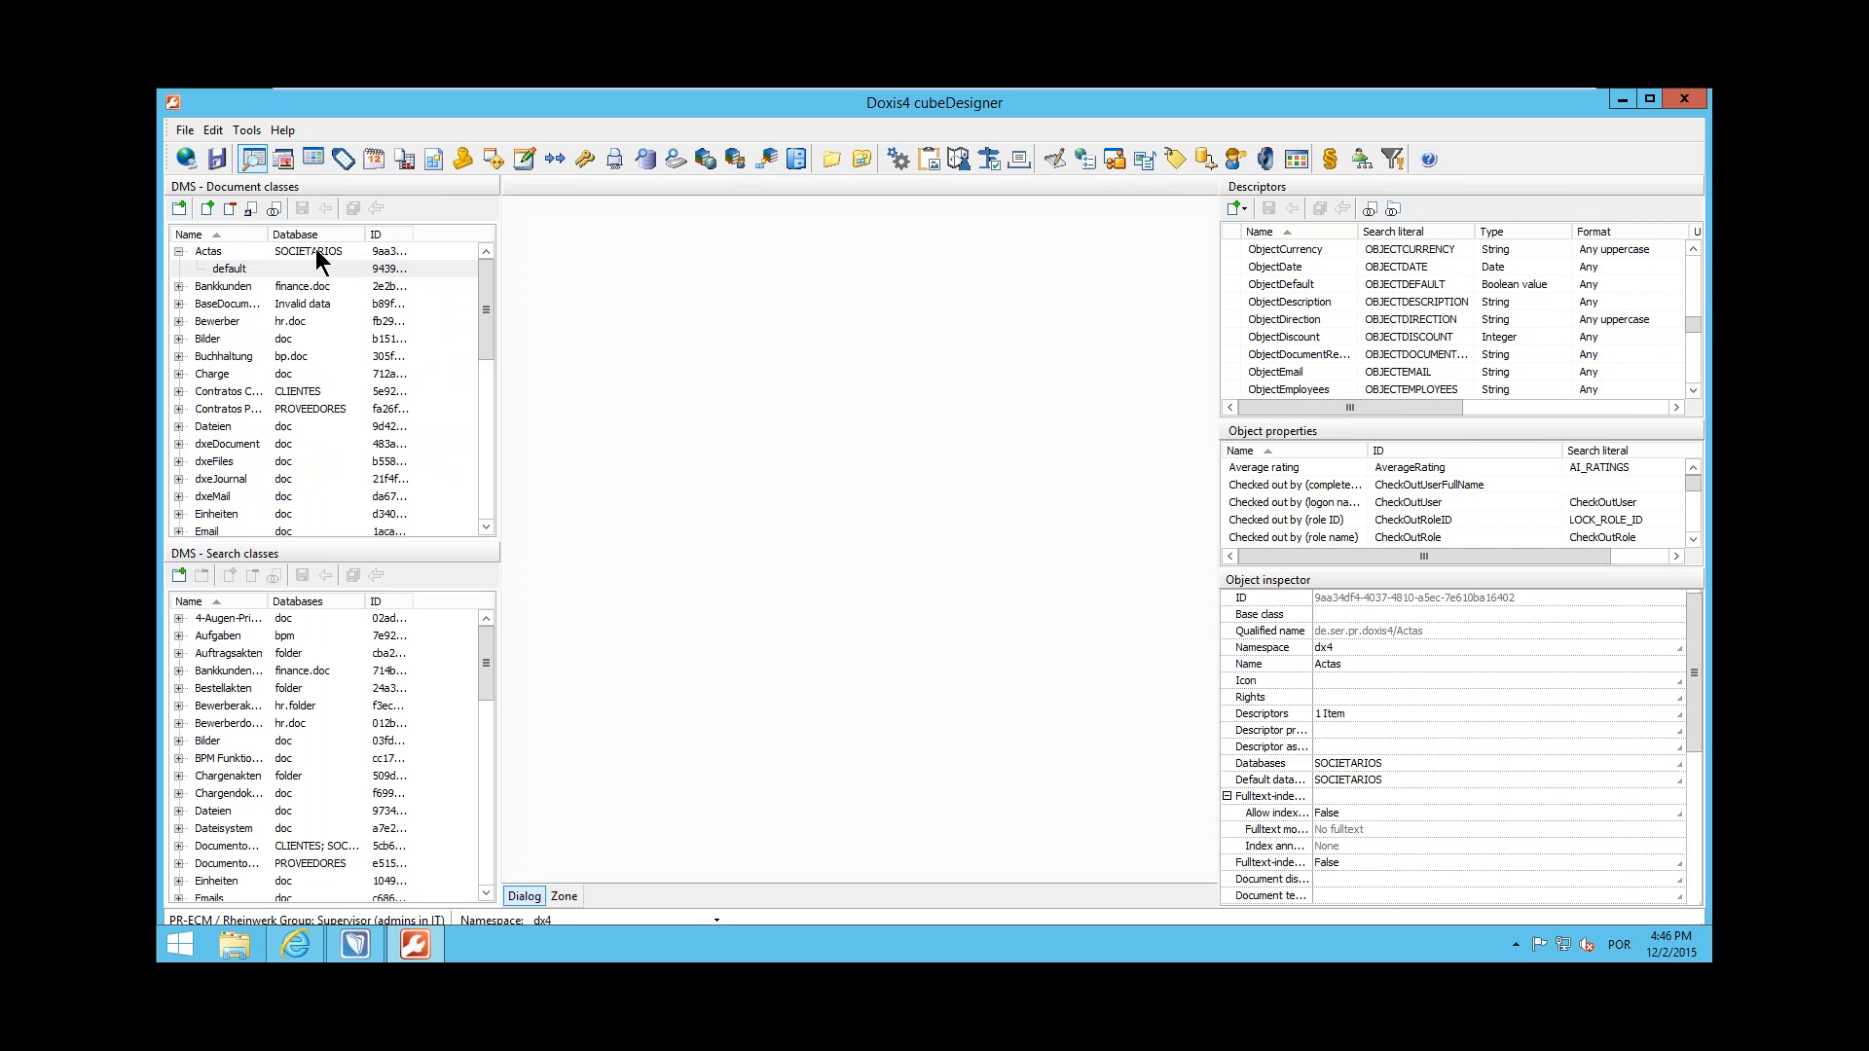
left_click(1604, 713)
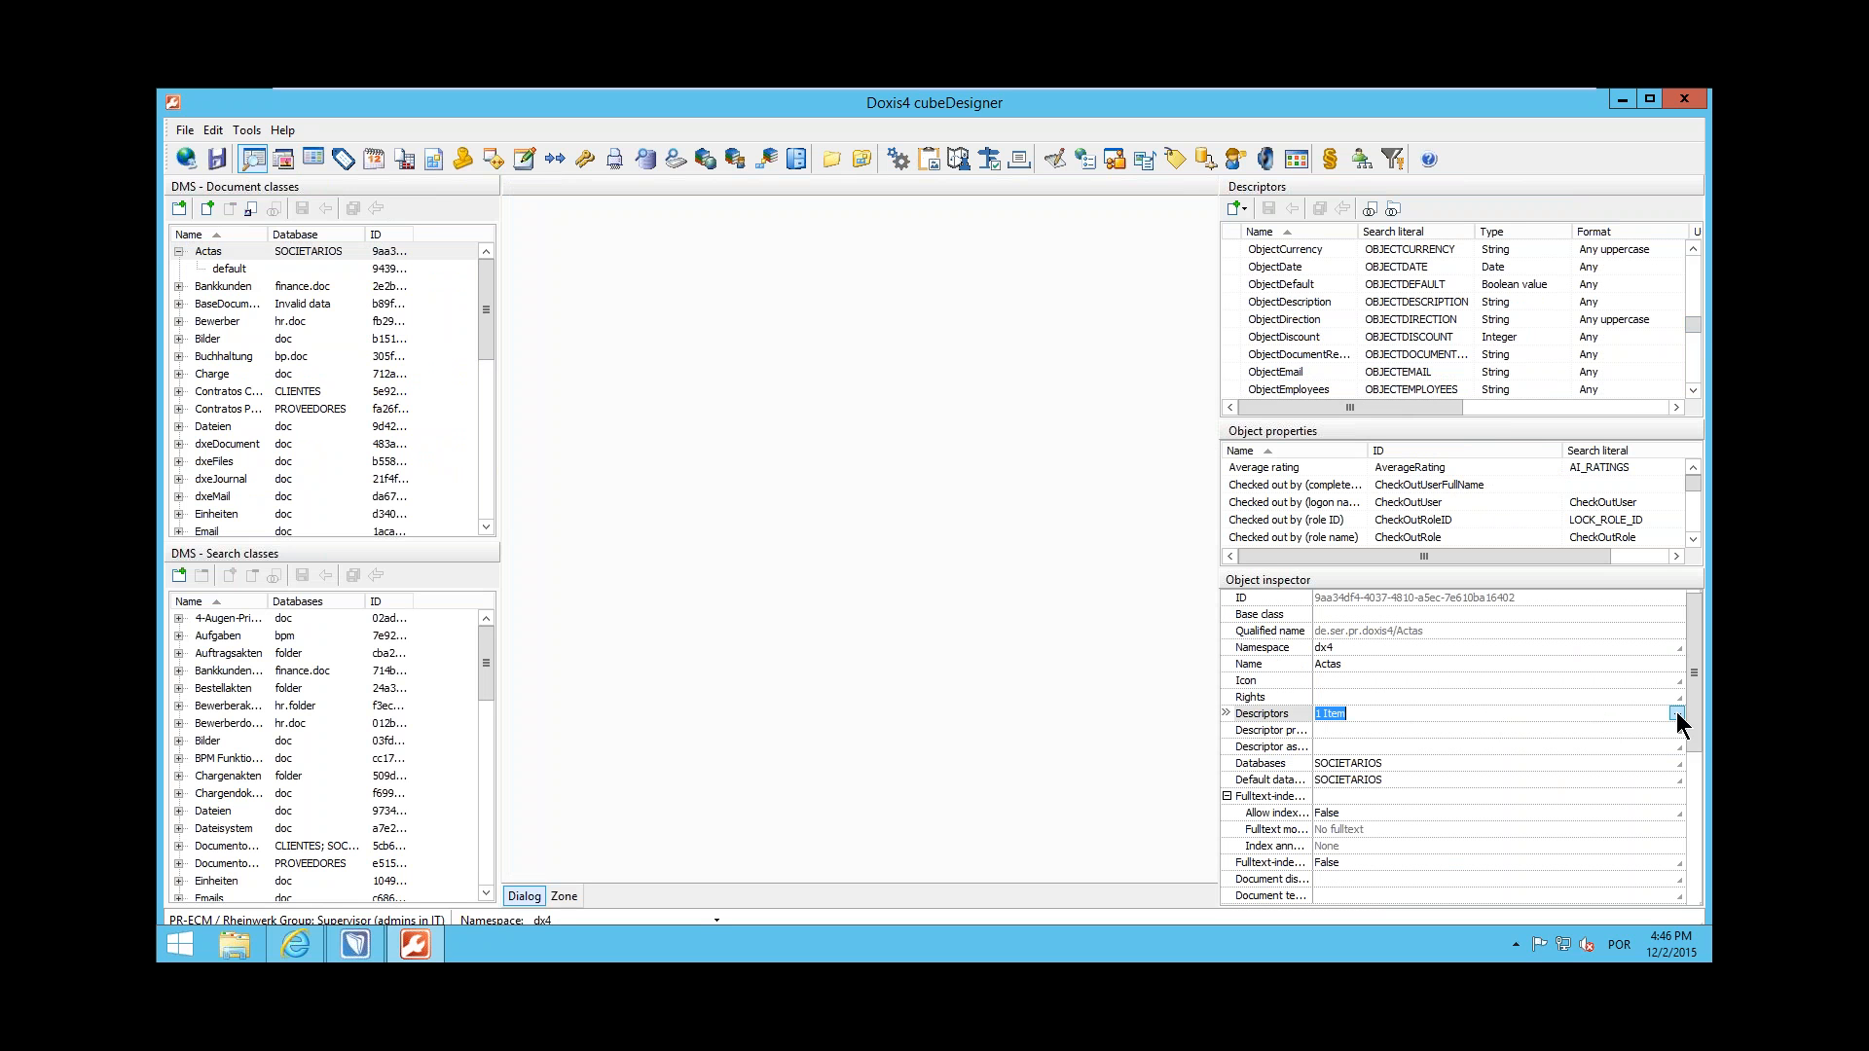
left_click(220, 268)
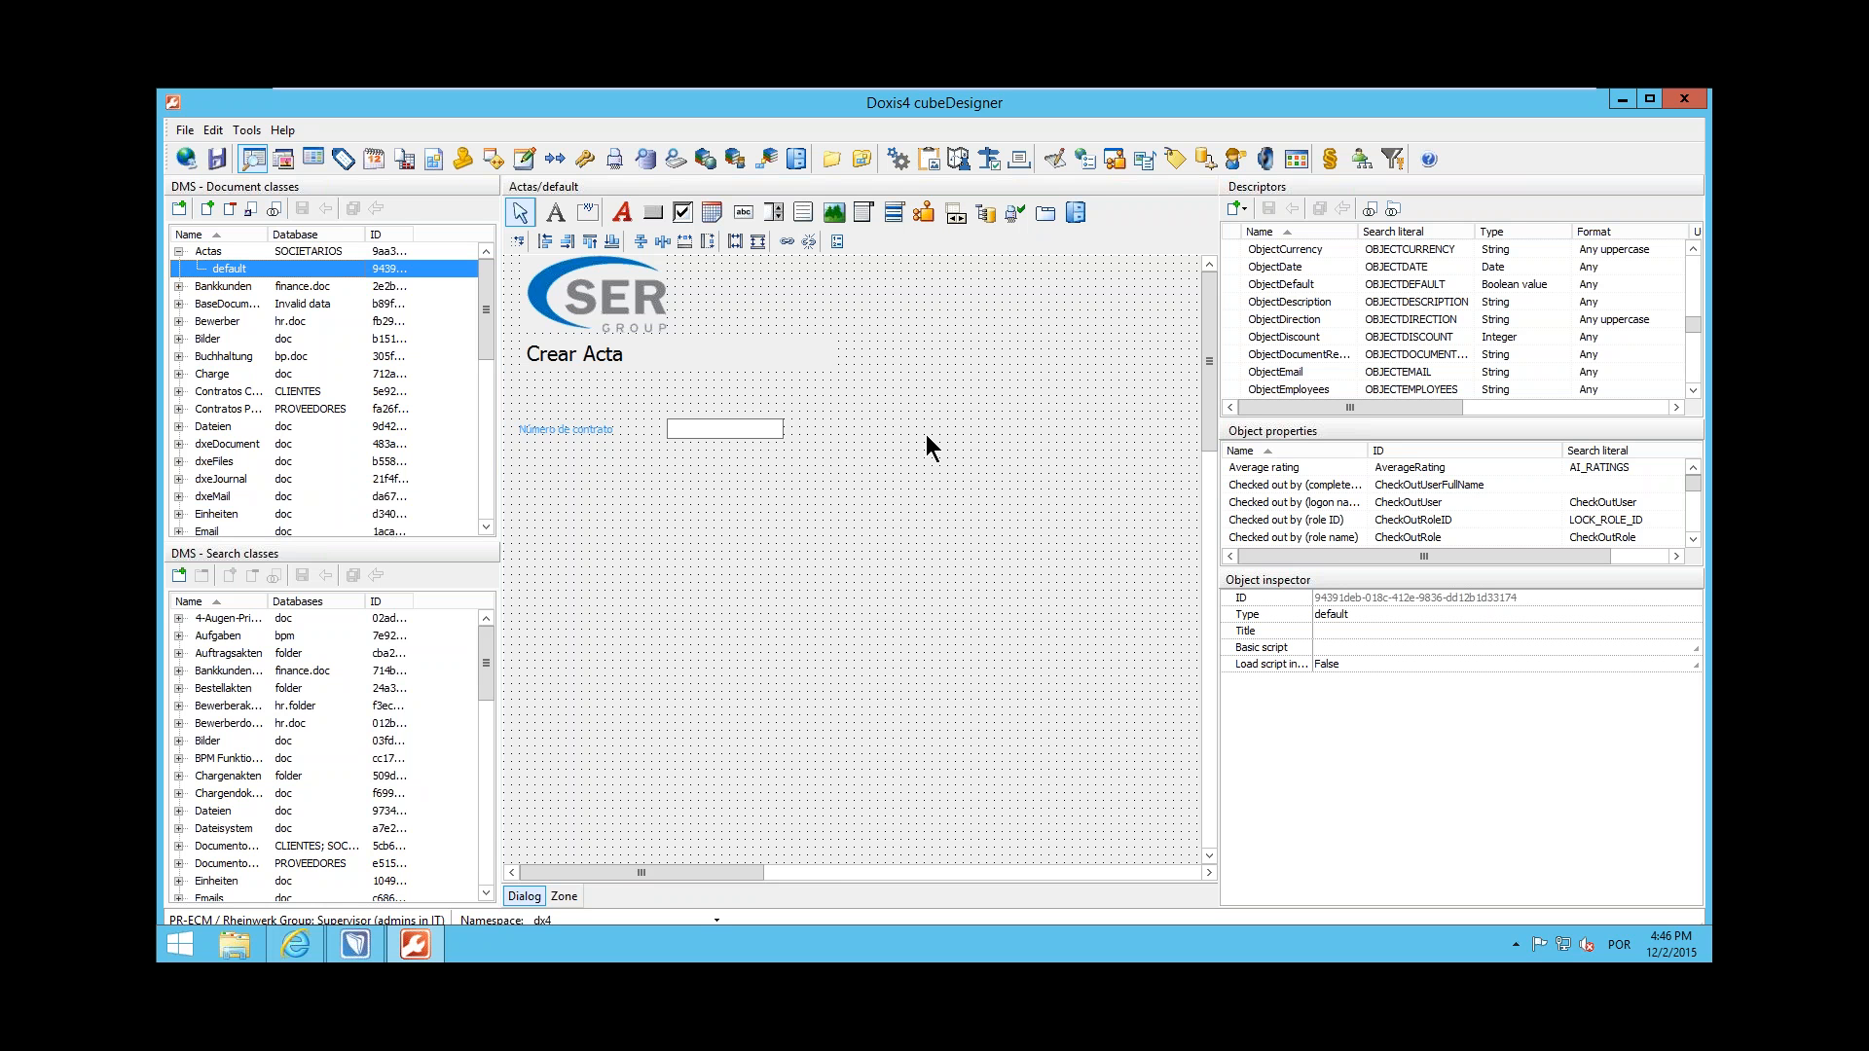
Assign the descriptors Centro de Coste and Centros de Coste Assoc to the Actas document class and save the change
left_click(316, 252)
left_click(1675, 717)
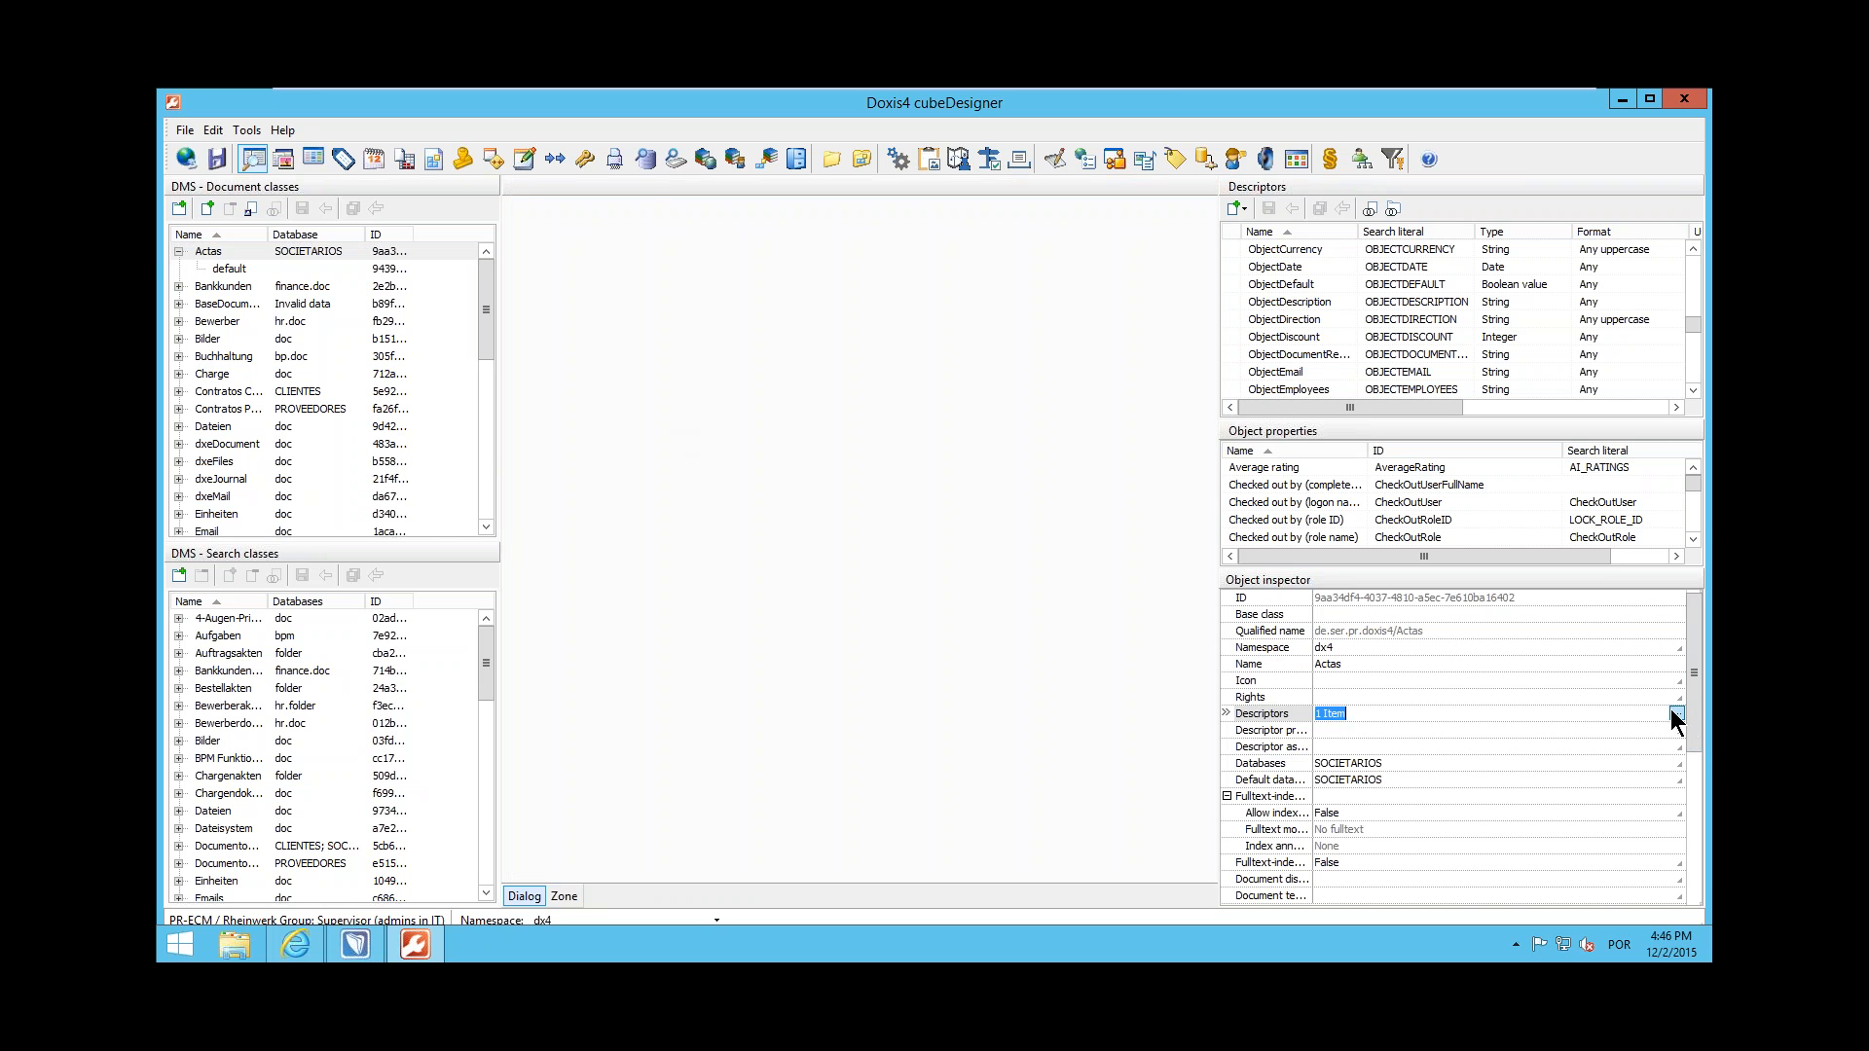
left_click(1675, 714)
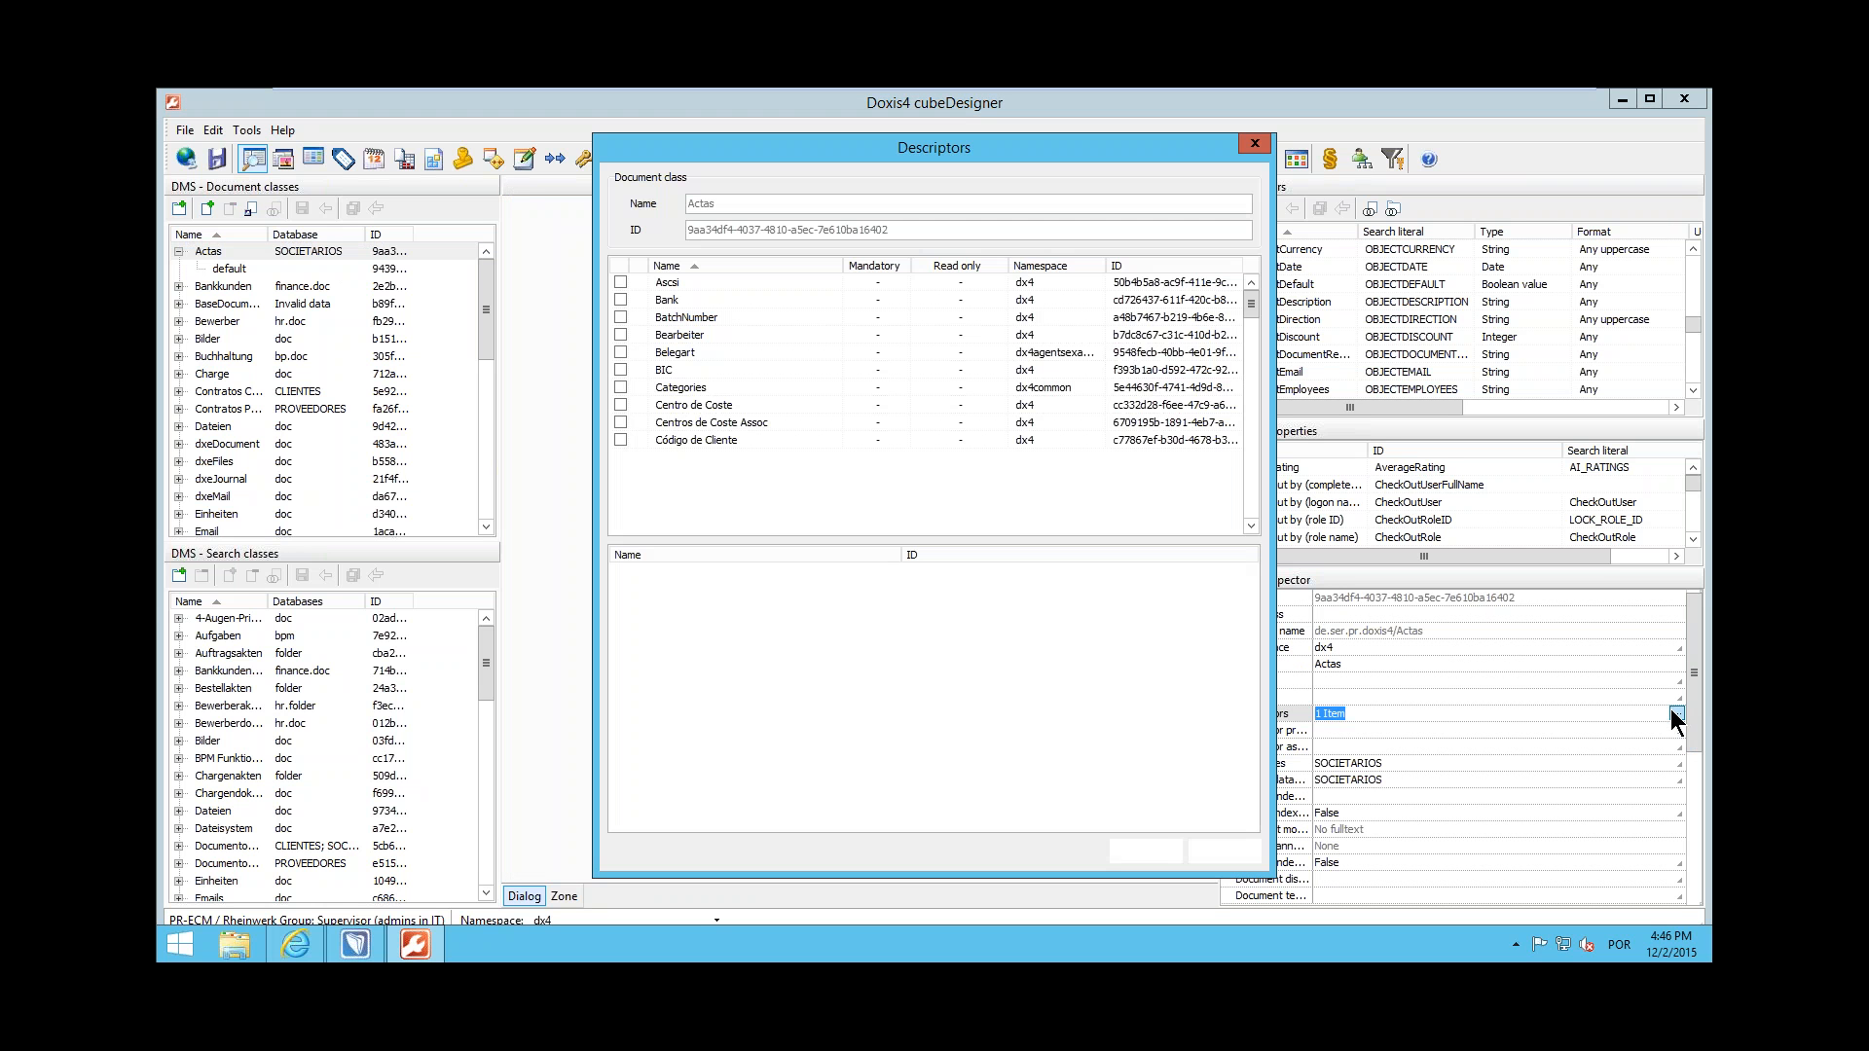
left_click(620, 405)
left_click(1145, 852)
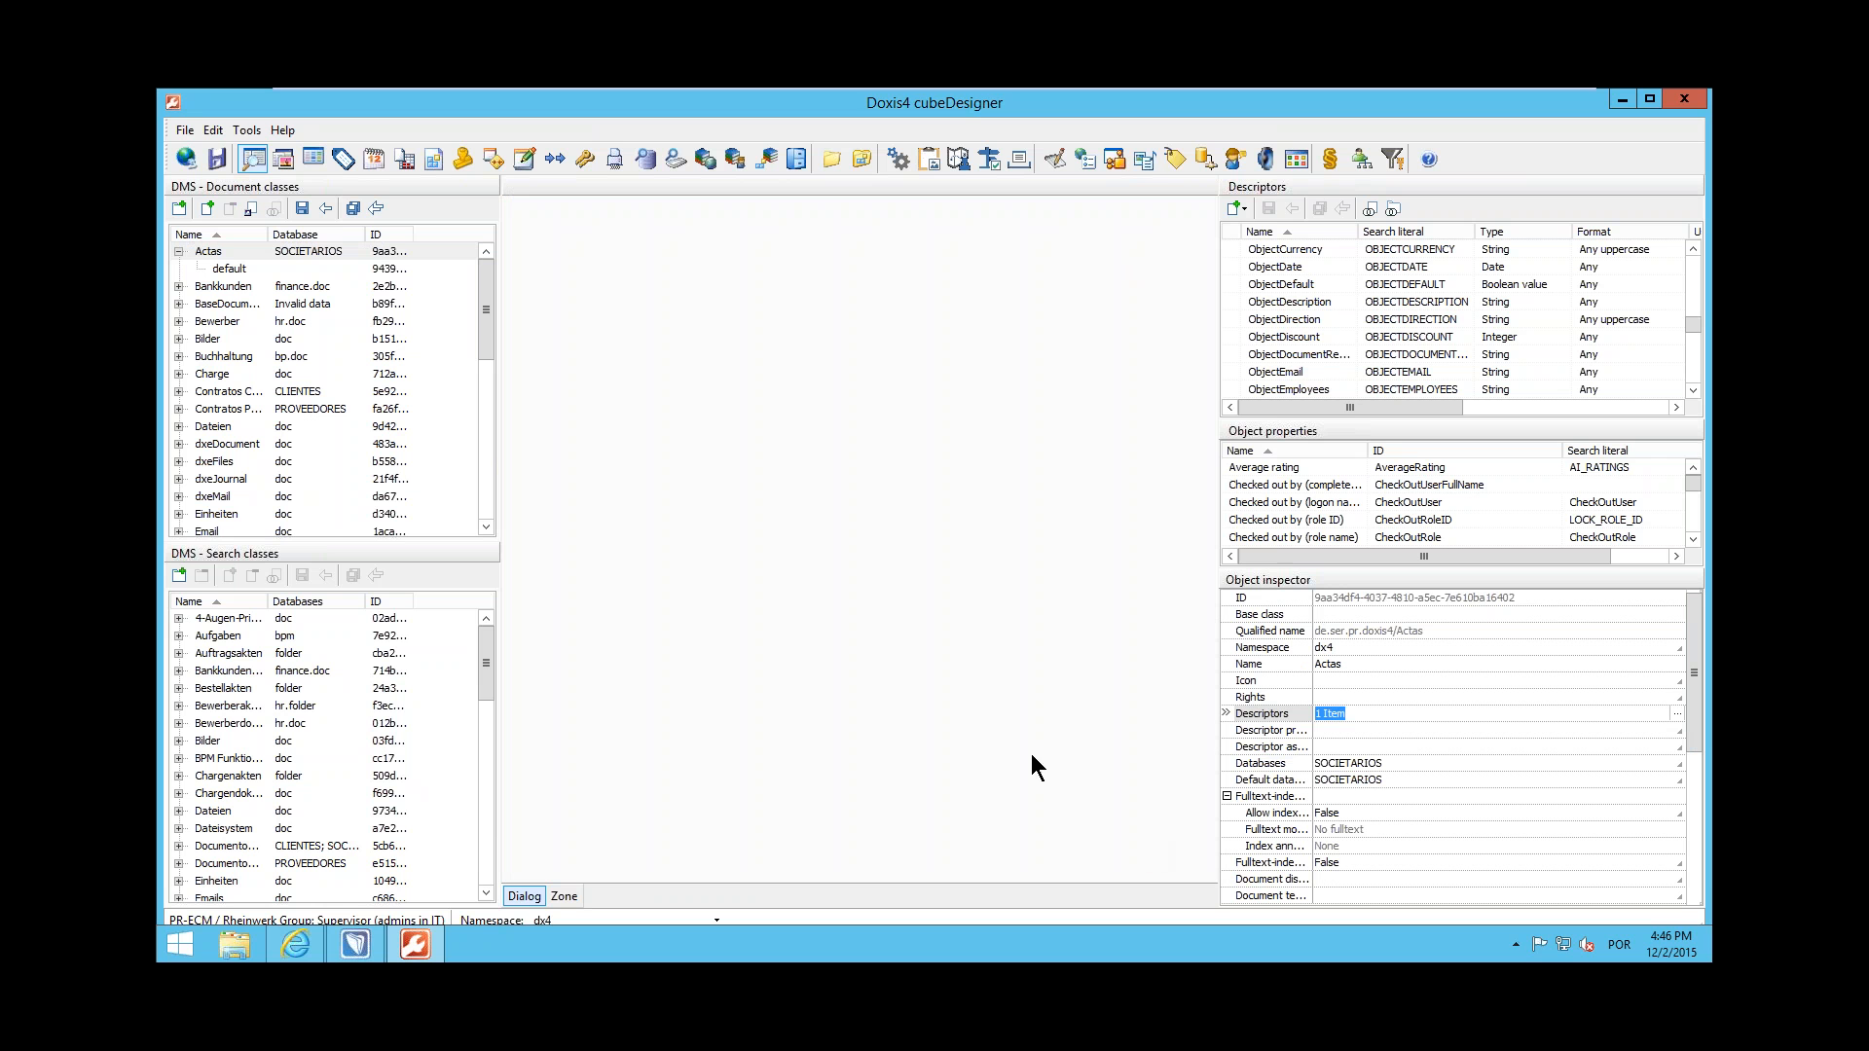
left_click(353, 208)
Add Centro de Coste and Centros de Coste Assoc fields to the Actas default dialog, stacked below the Número de contrato field
left_click(231, 268)
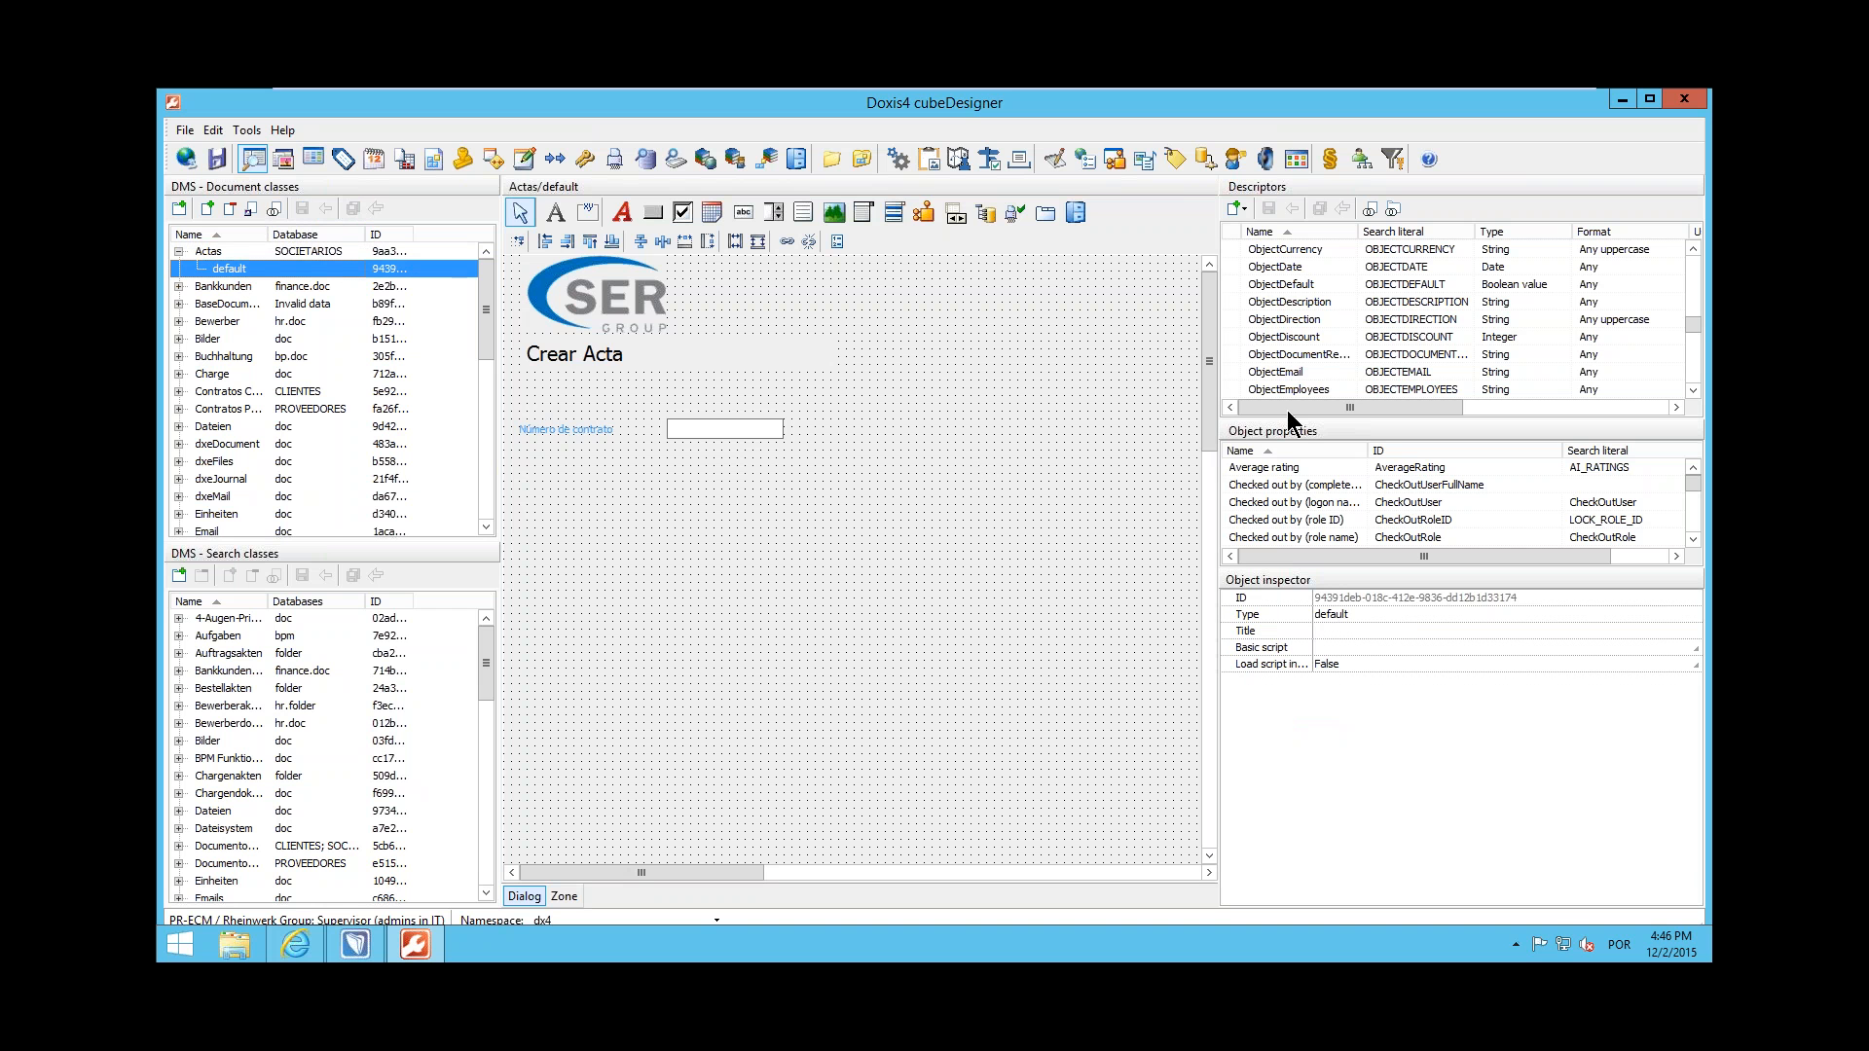
left_click_drag(1692, 326, 1689, 263)
left_click_drag(1320, 336, 668, 479)
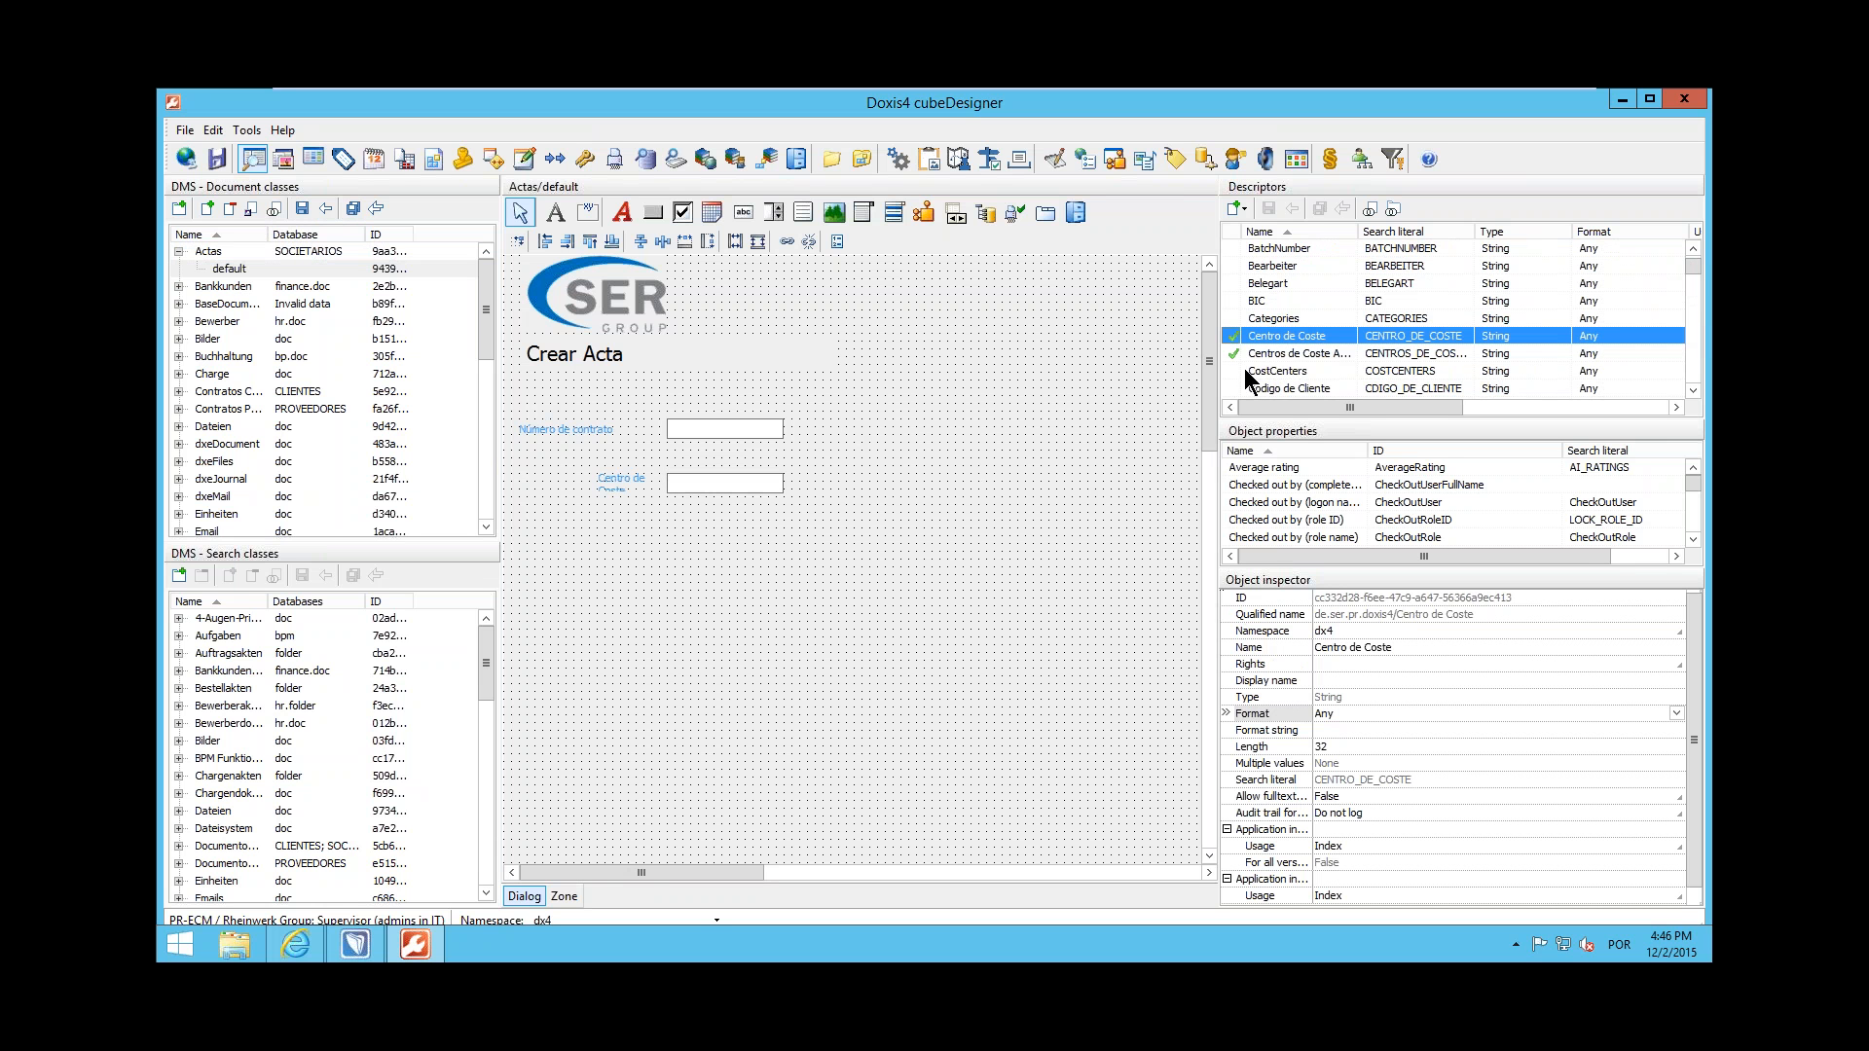
left_click_drag(1281, 357, 668, 528)
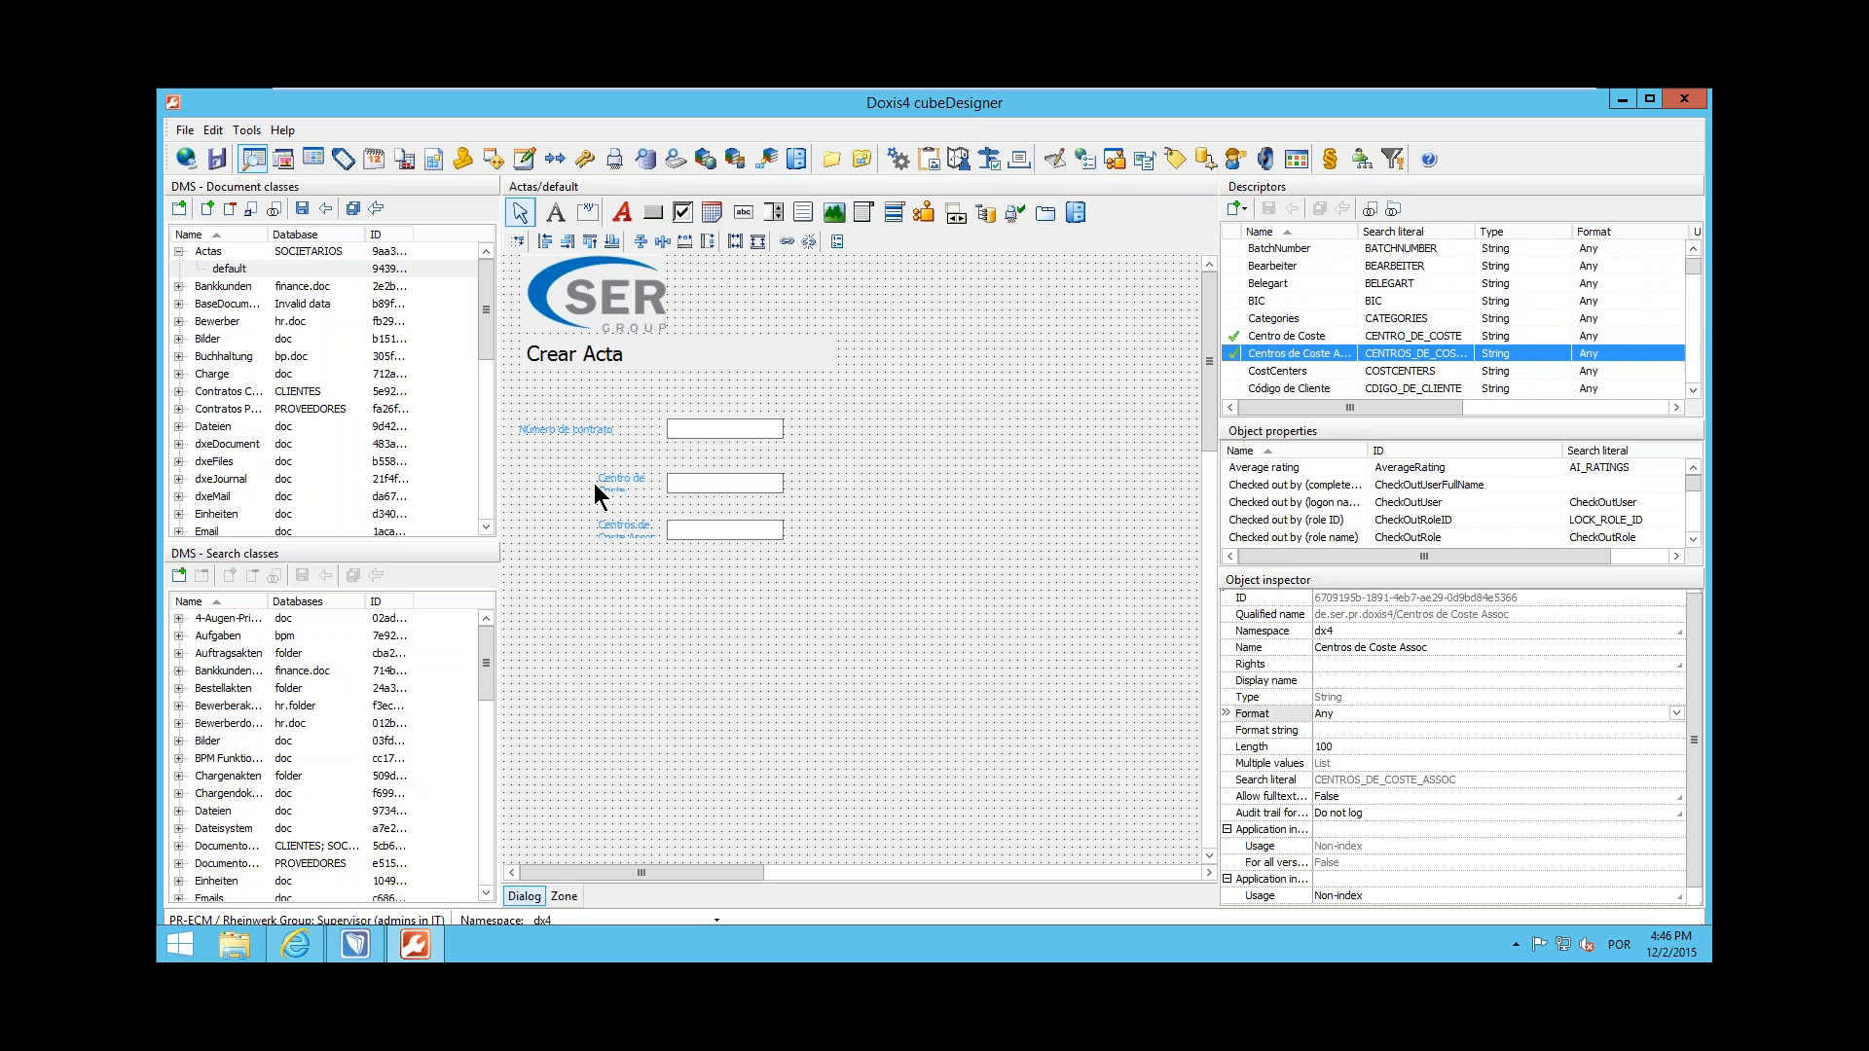
Widen the Centro de Coste and Centros de Coste Assoc labels leftward to show their full captions, aligned with the Número de contrato label
left_click(608, 481)
left_click_drag(596, 482, 518, 528)
left_click(618, 528)
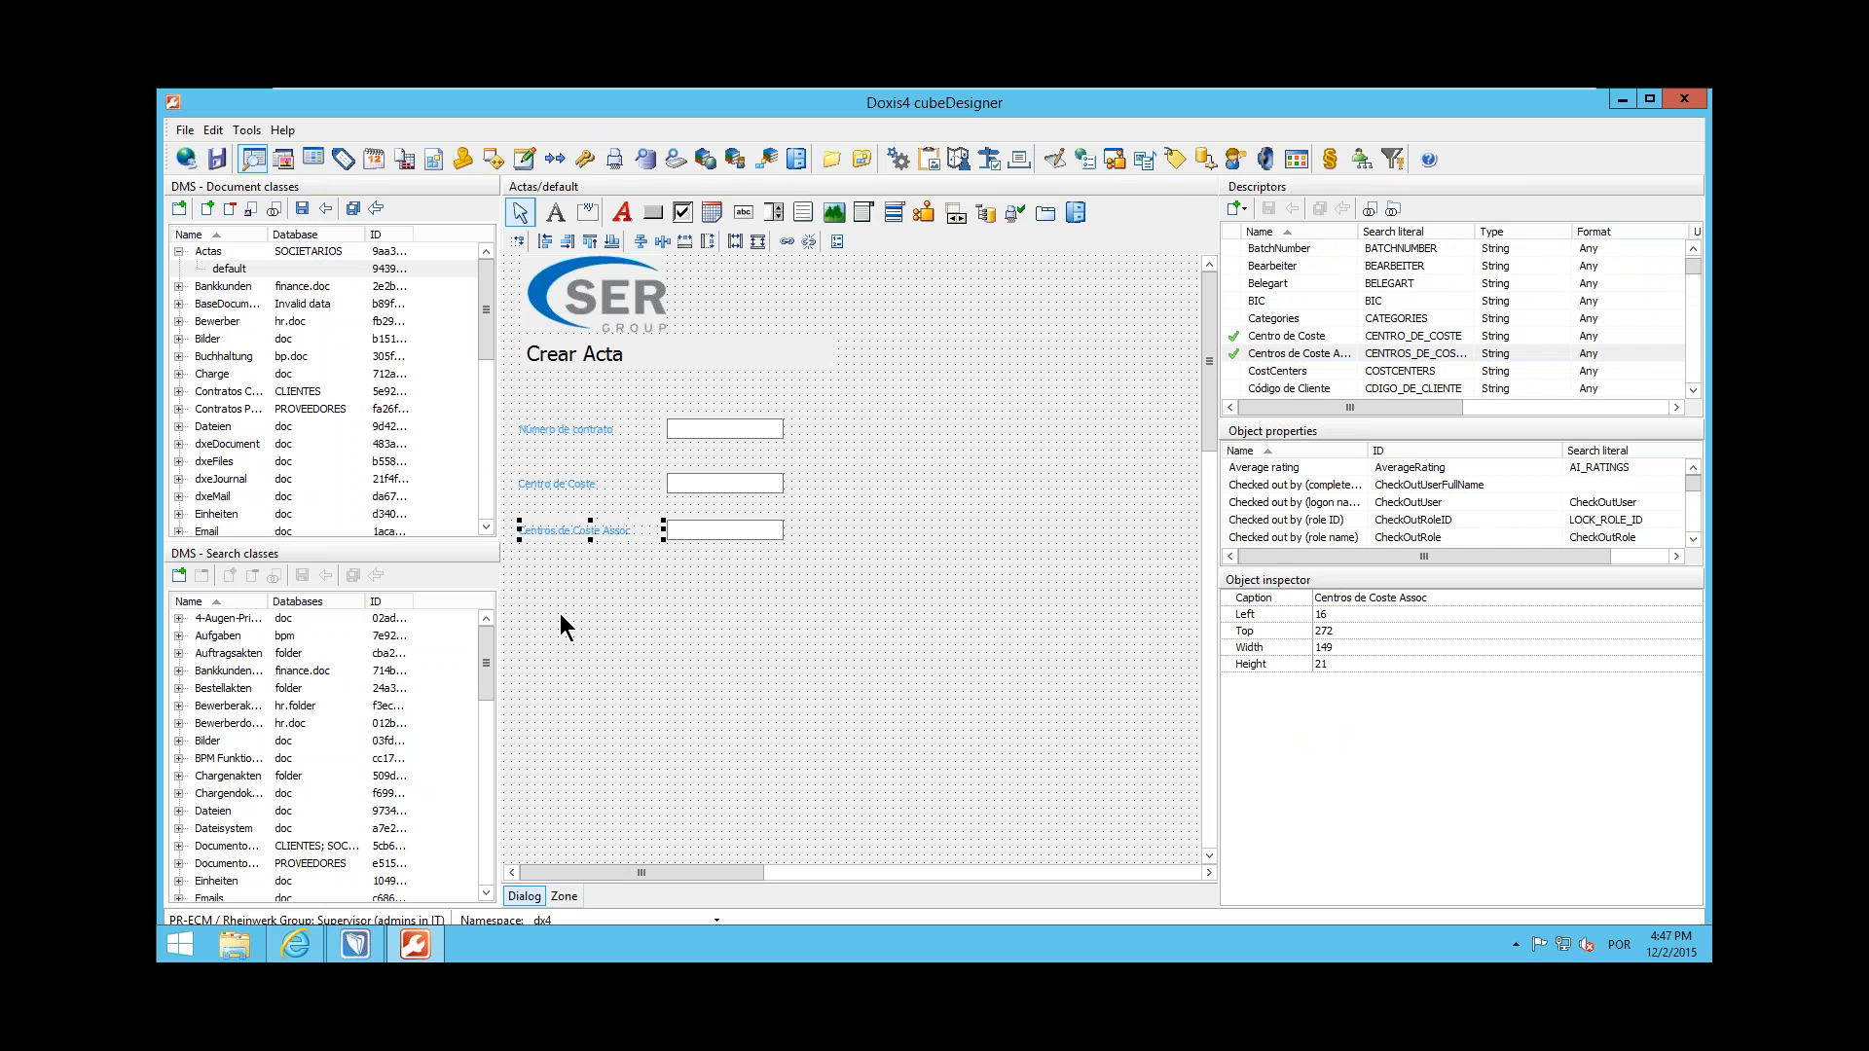
left_click(931, 551)
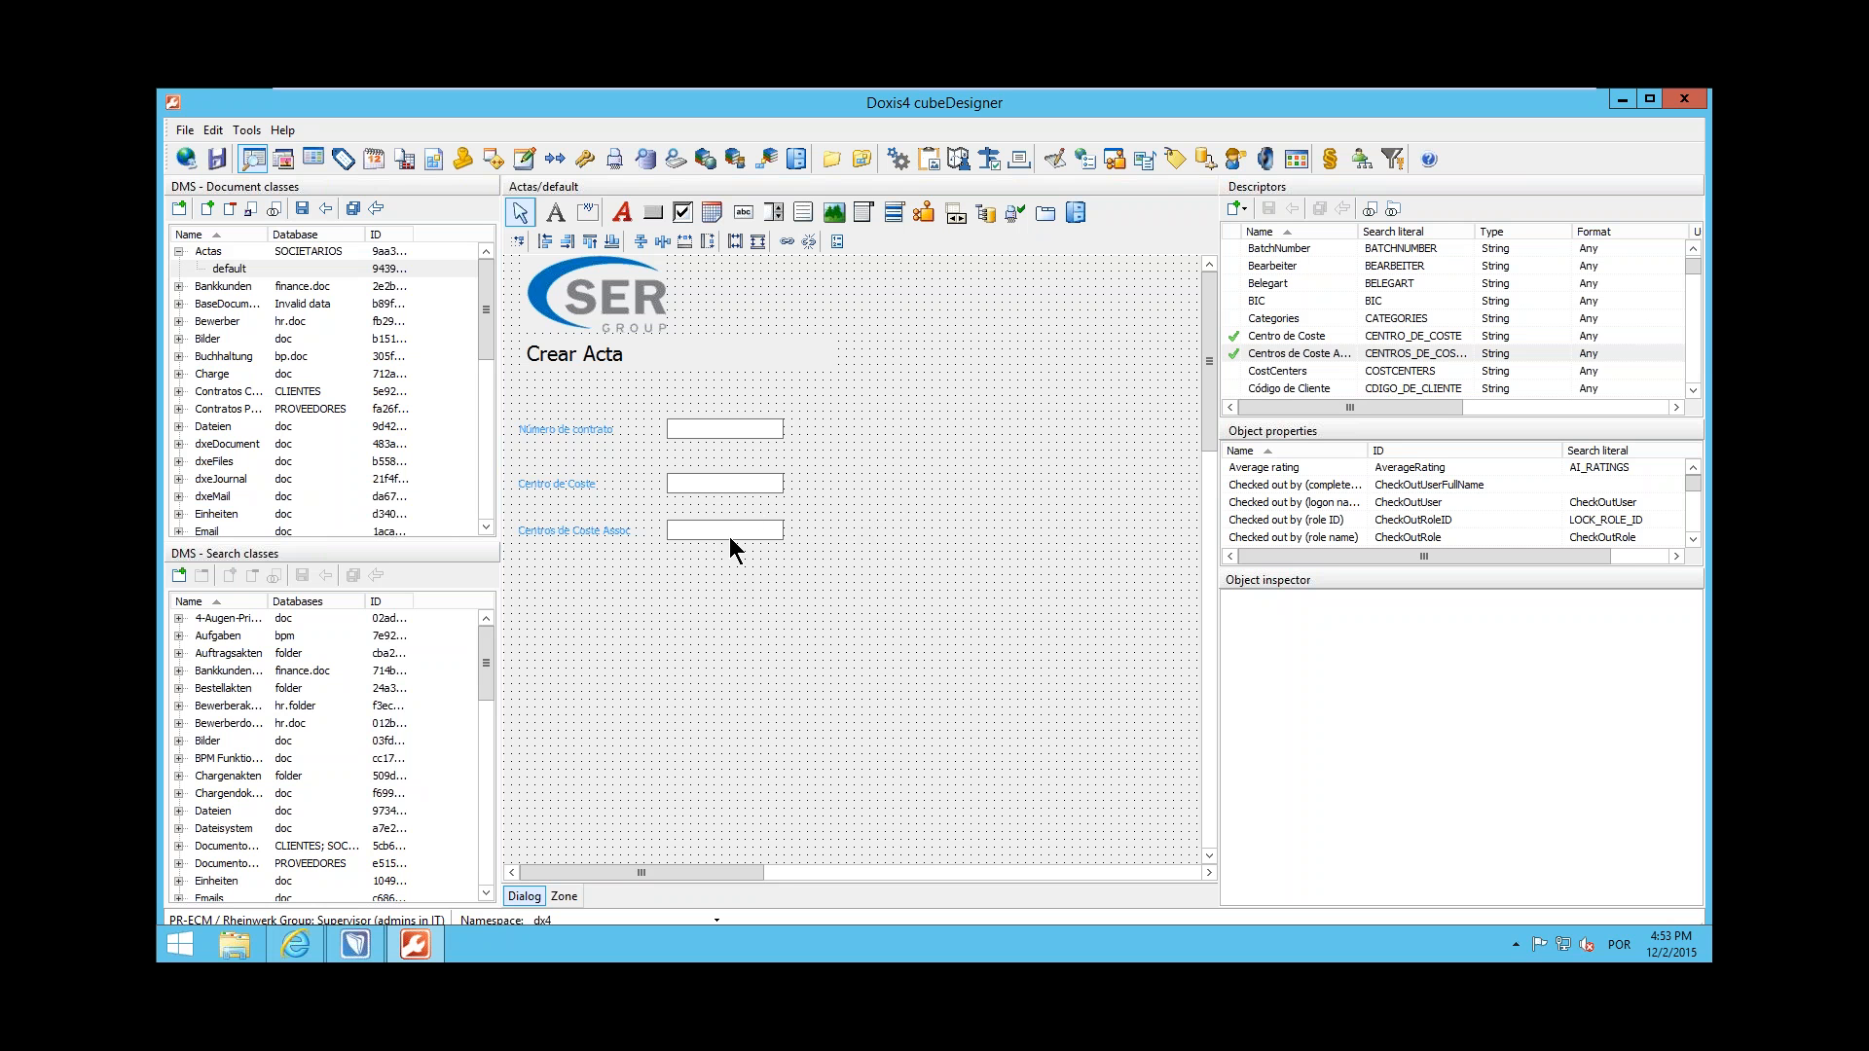
Make the Centros de Coste Assoc input field of the Actas default dialog mandatory
left_click(765, 536)
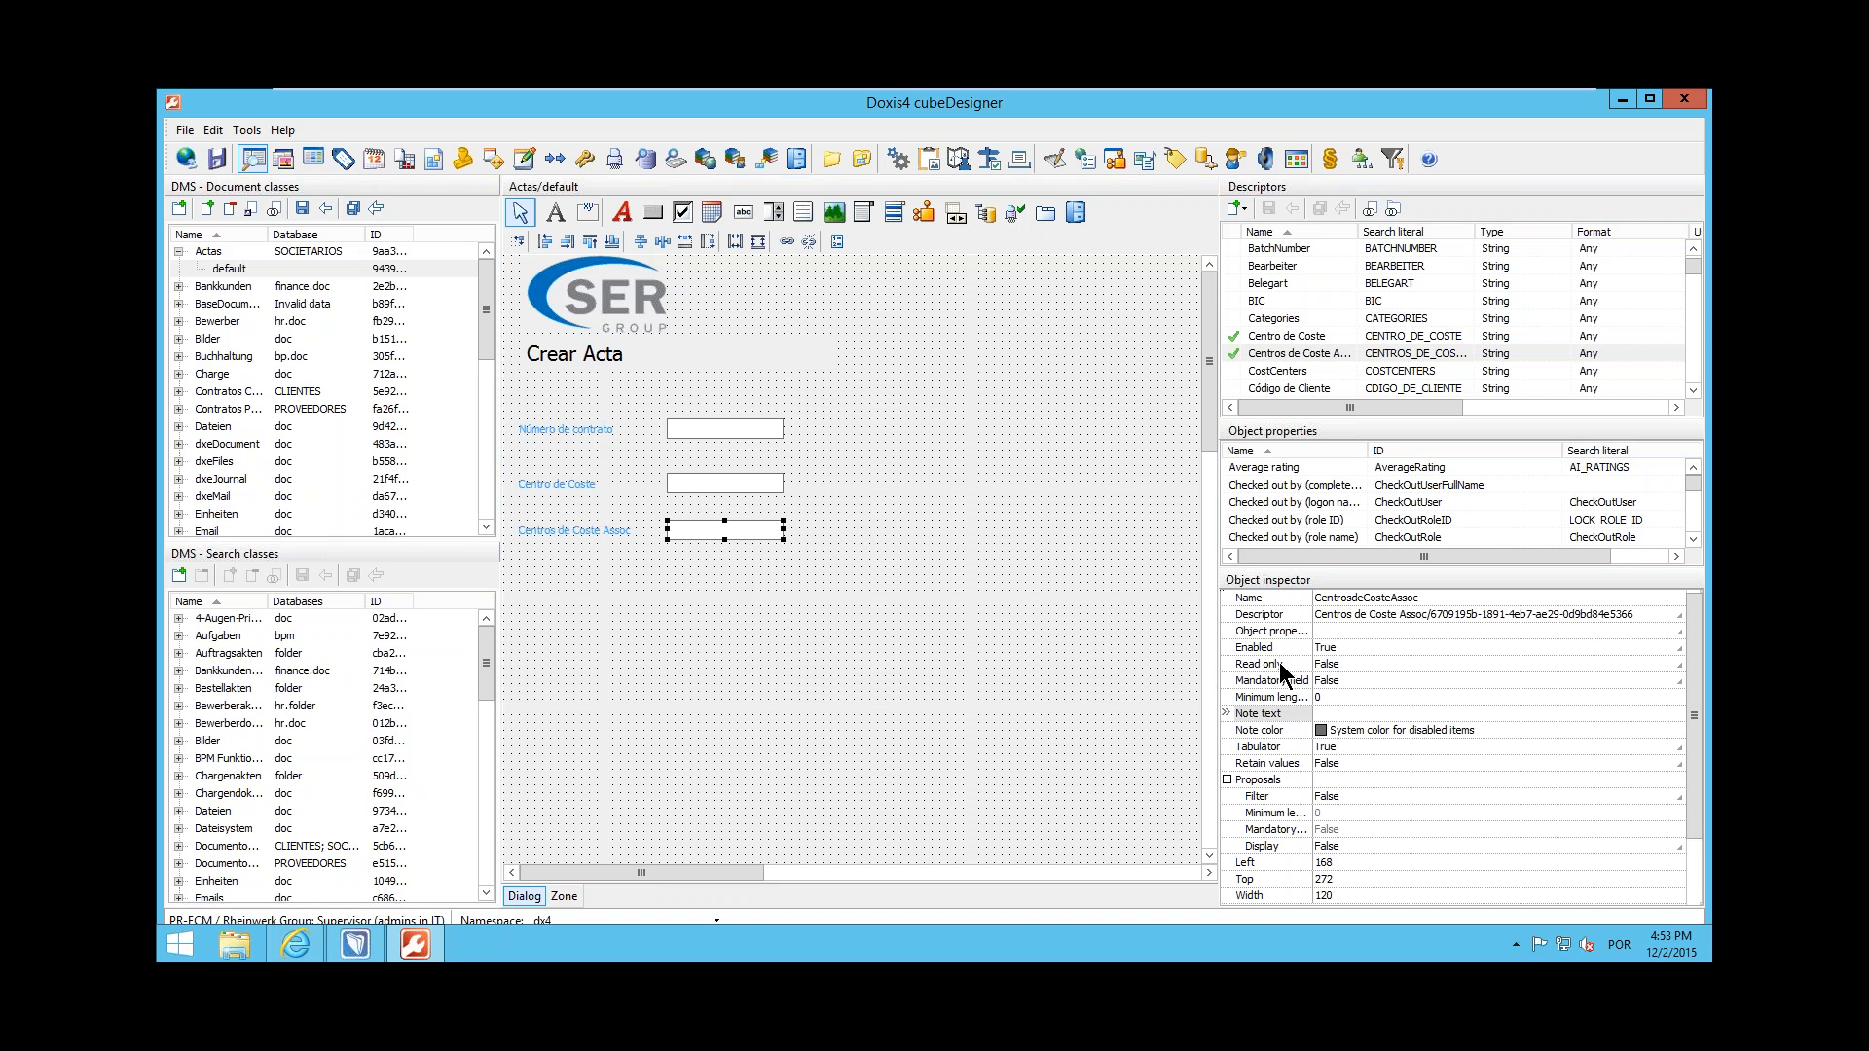
left_click(1330, 679)
double_click(1353, 684)
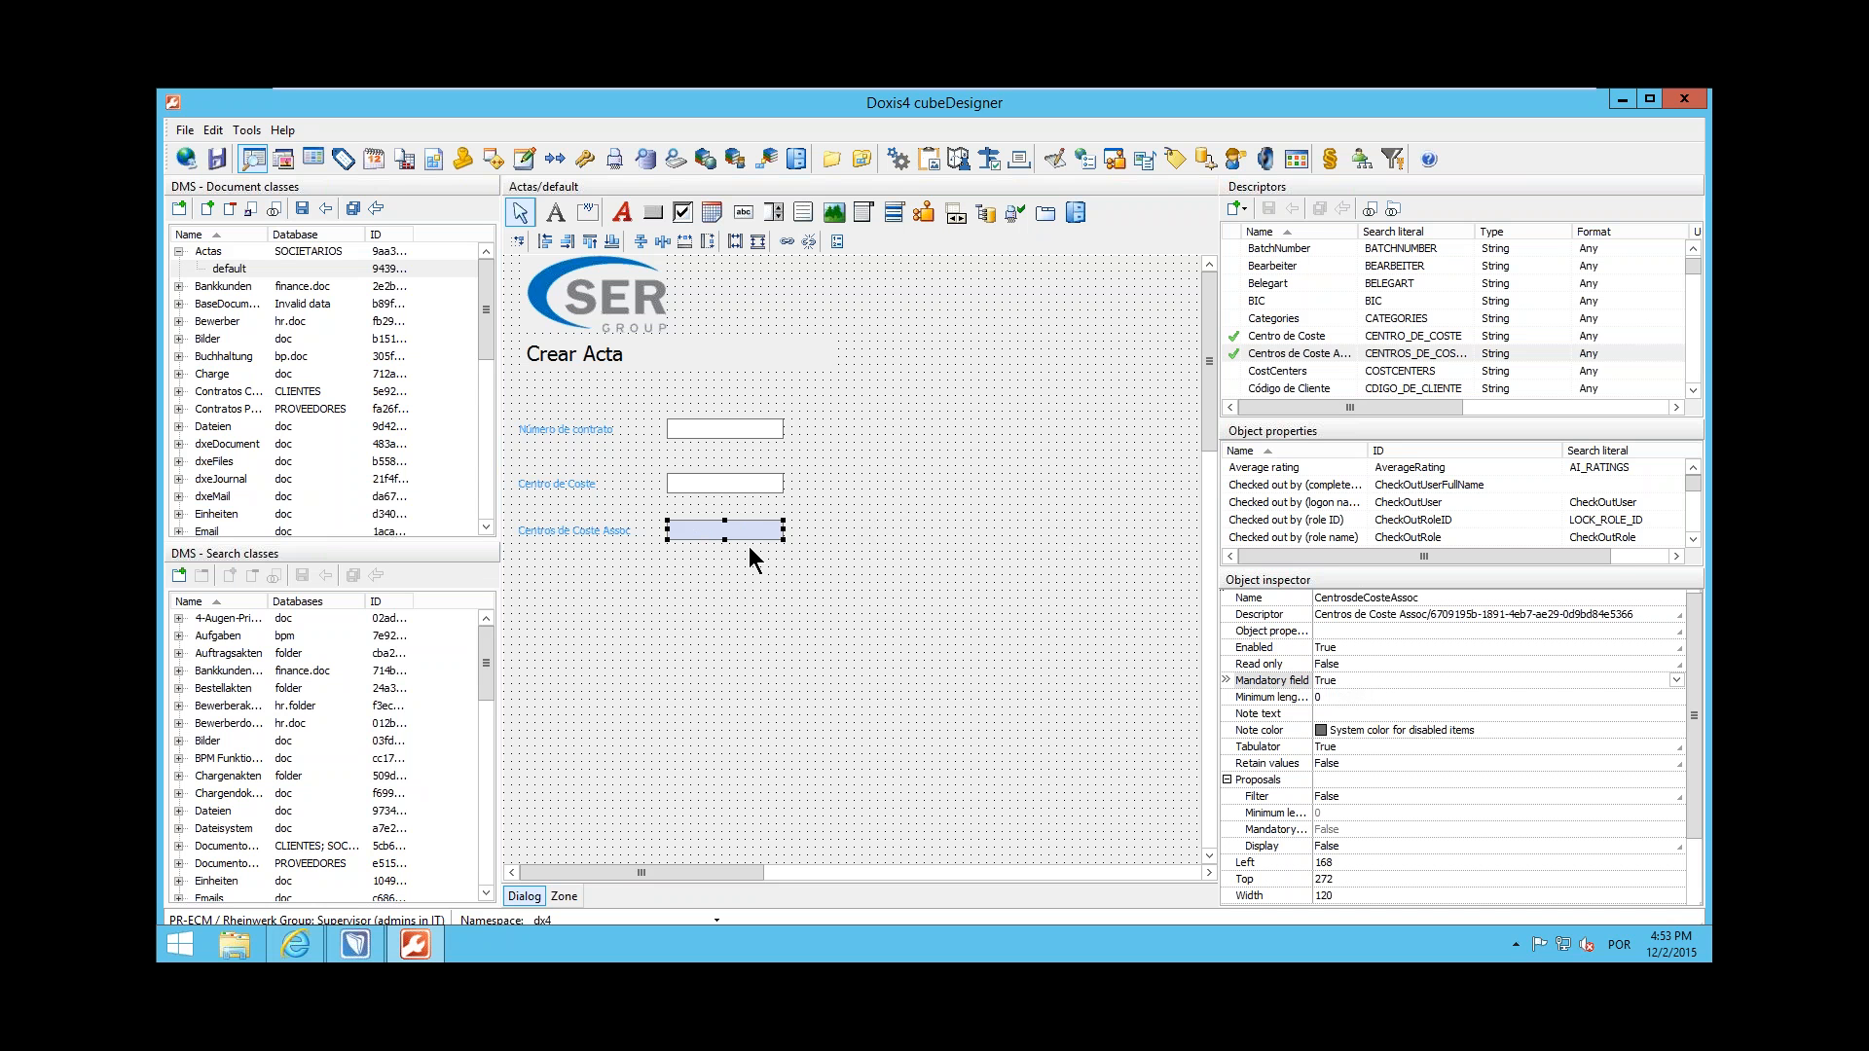
left_click(891, 644)
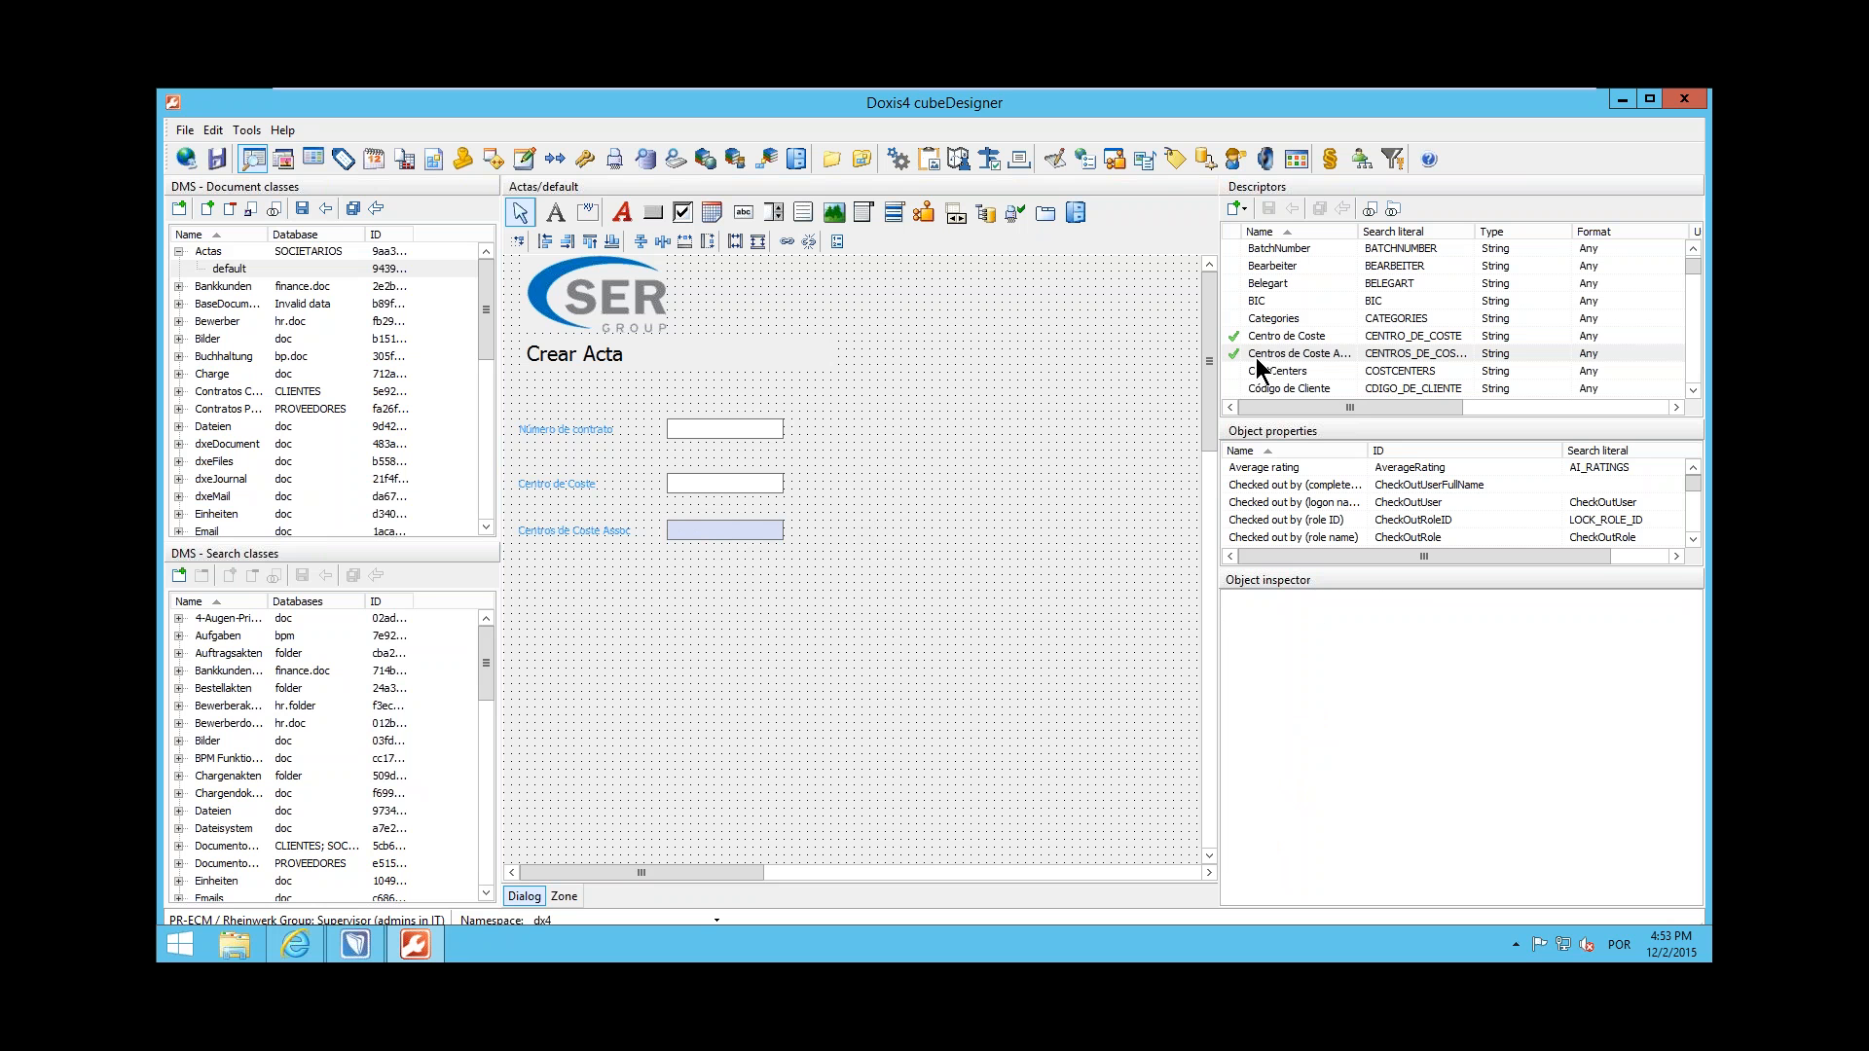
Add Centro de Coste as a selection box below the Centros de Coste Assoc field and widen its label leftward
left_click_drag(1283, 336, 668, 589)
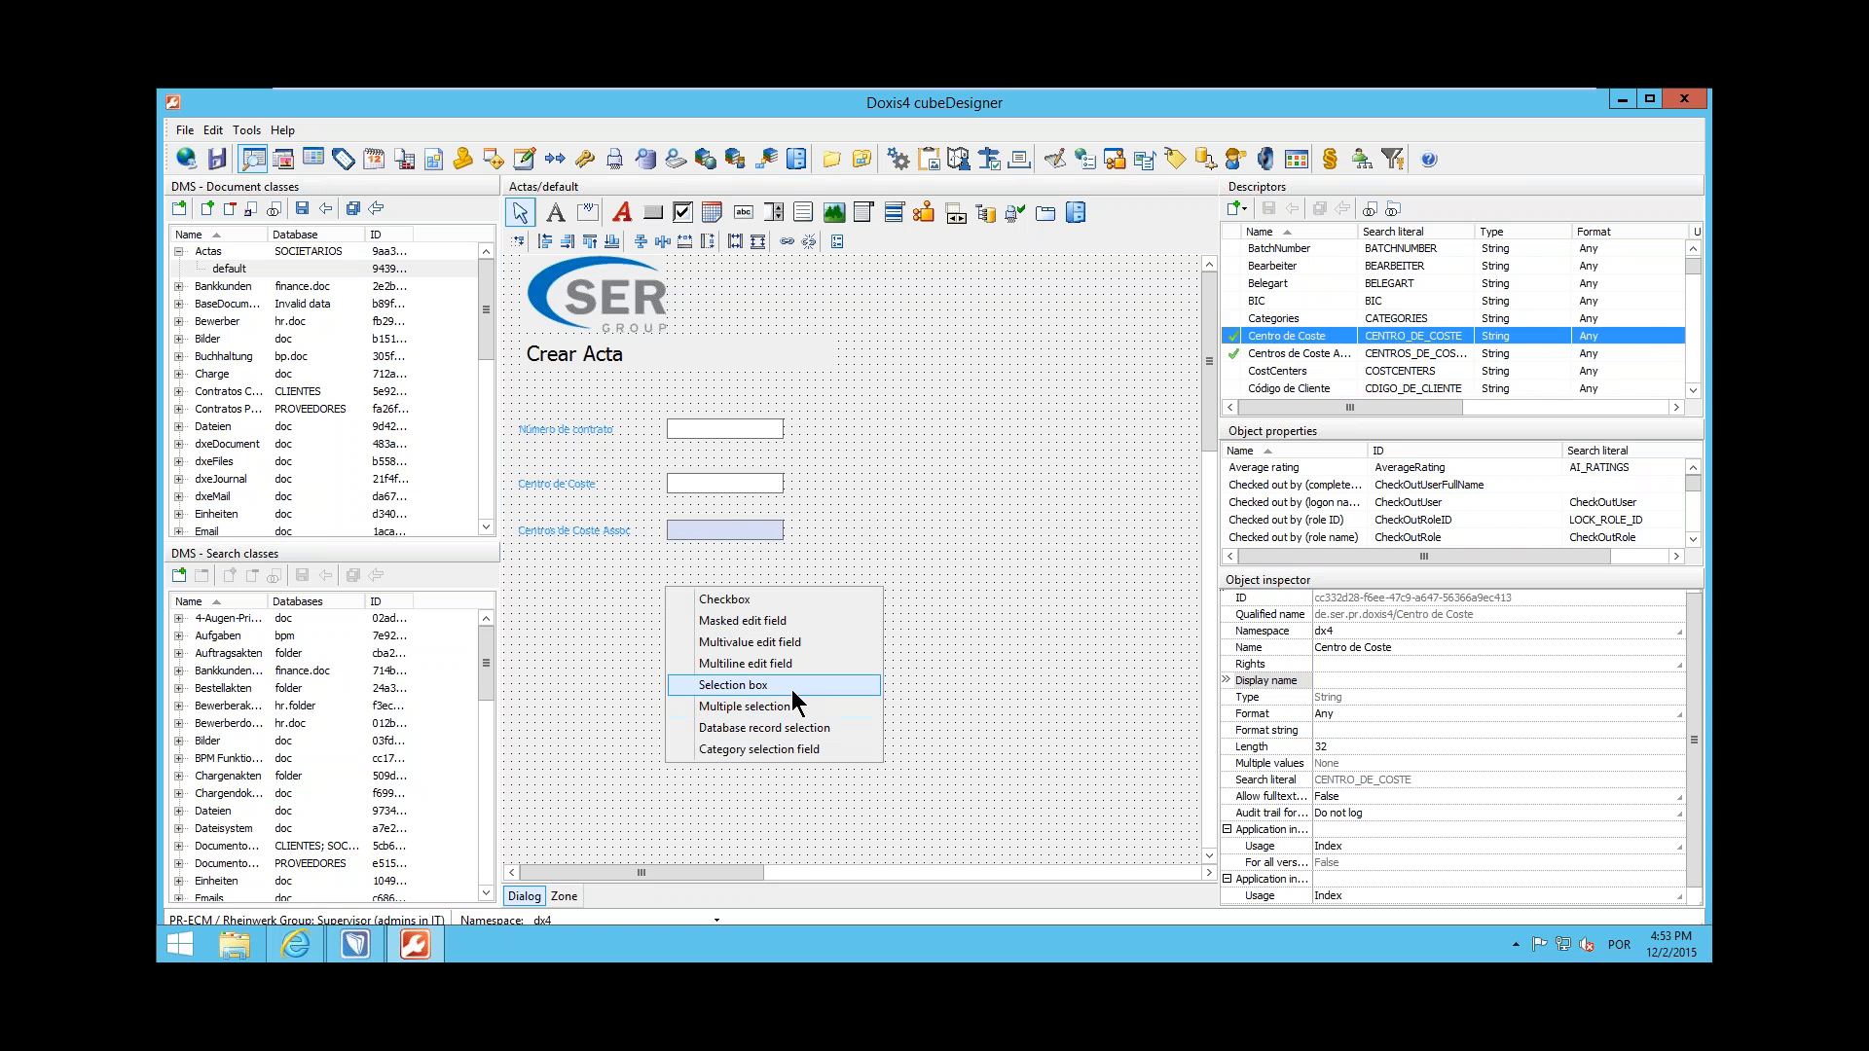
left_click(792, 689)
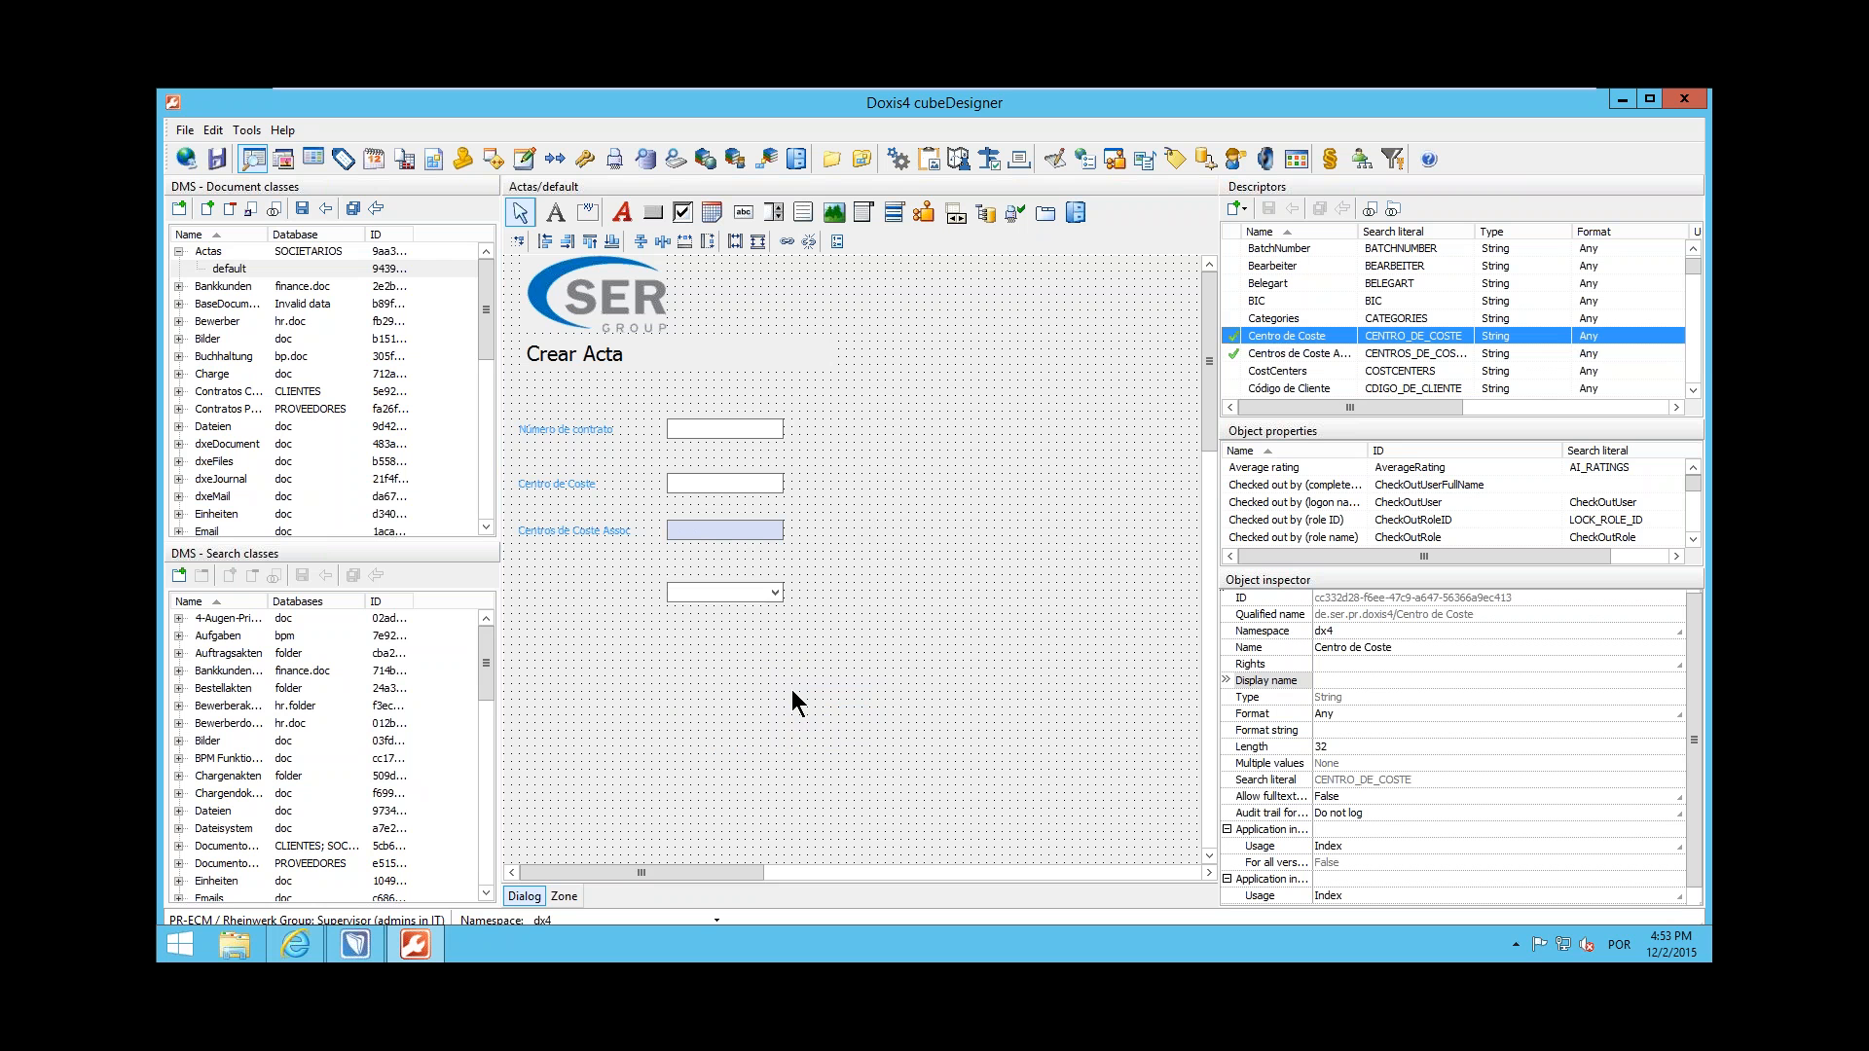
left_click(717, 596)
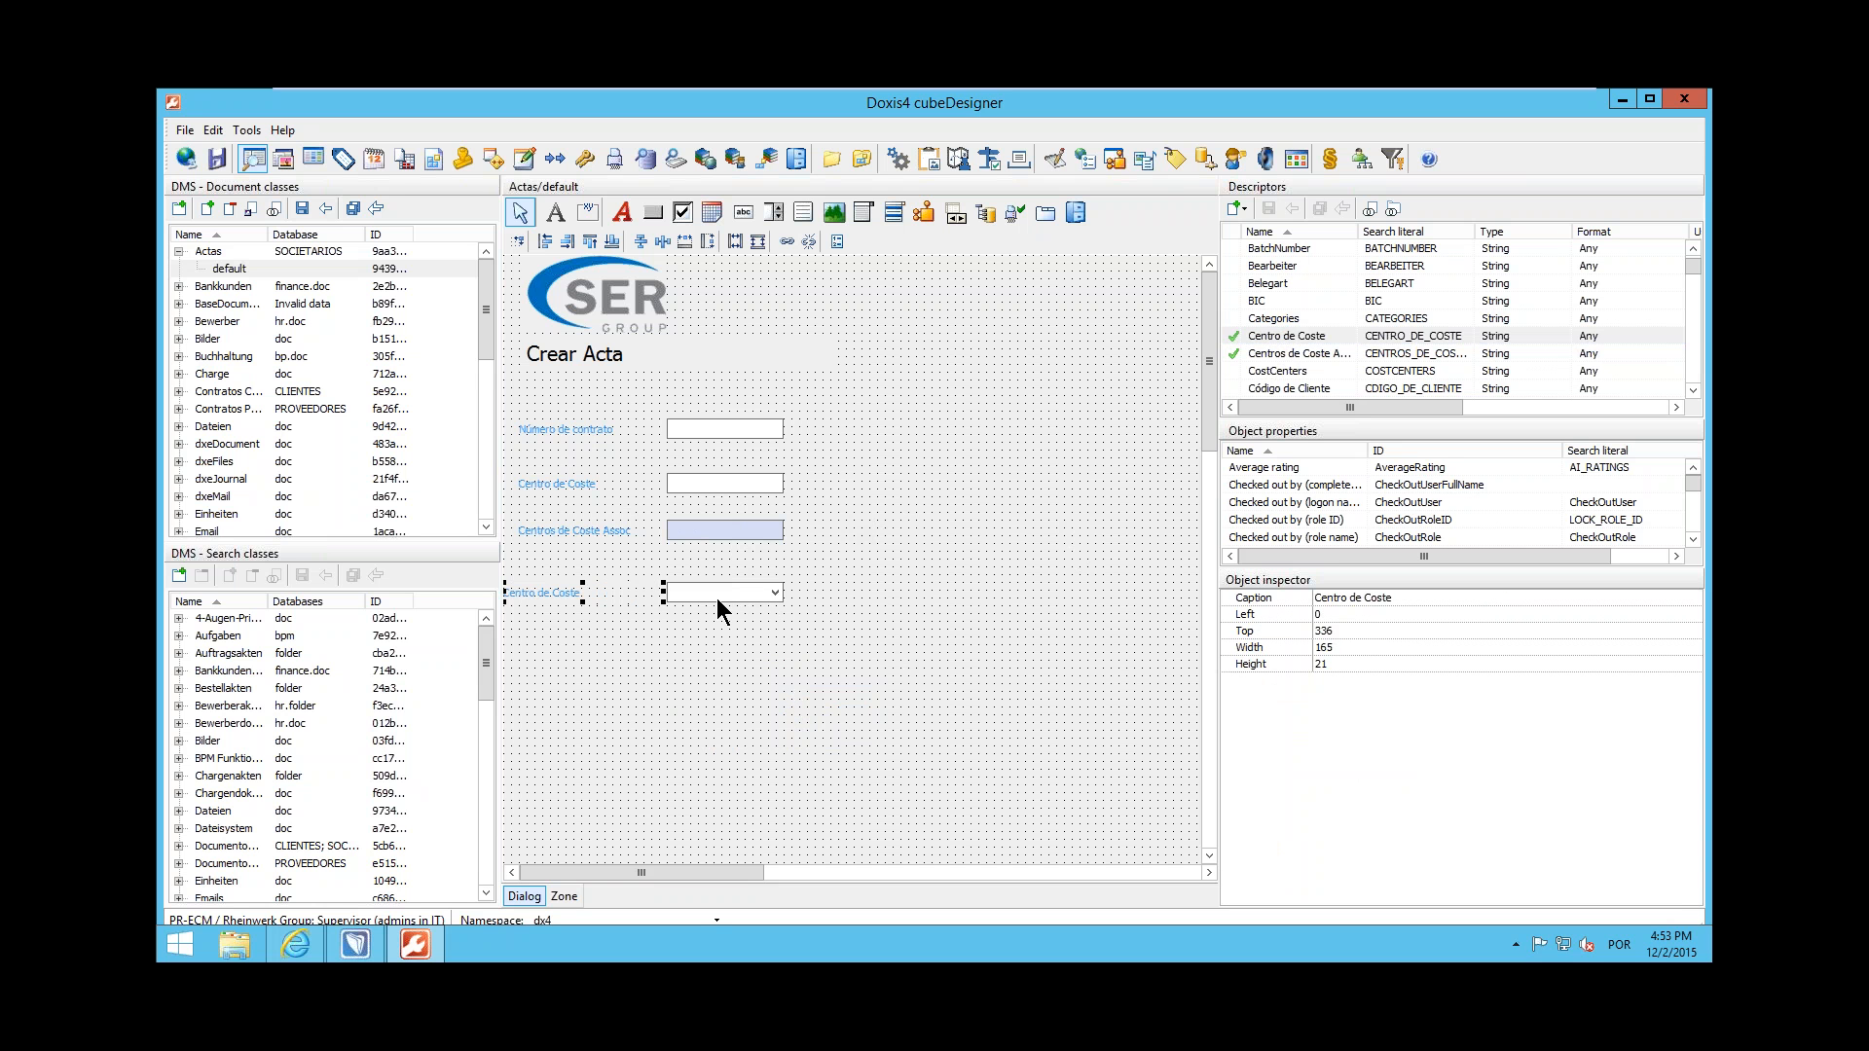
left_click(698, 593)
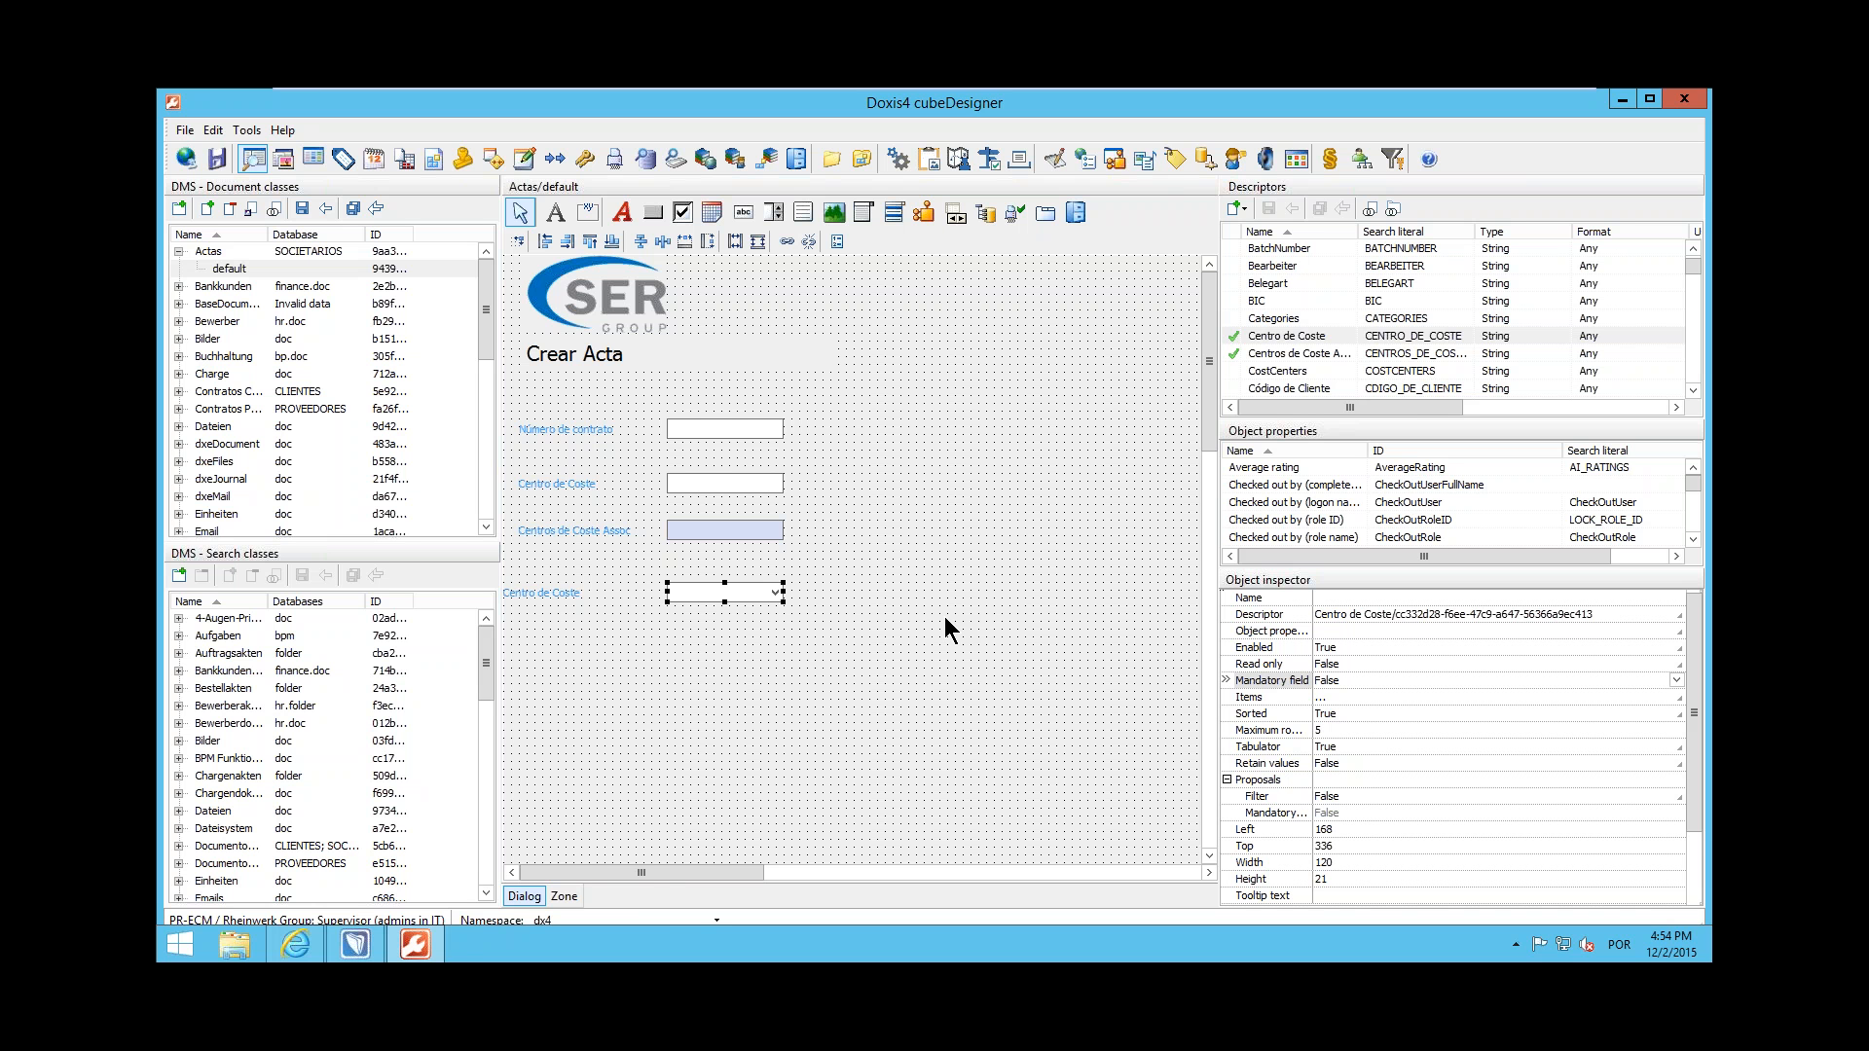
Switch to Doxis4 winCube and open its Configuración page
left_click(355, 945)
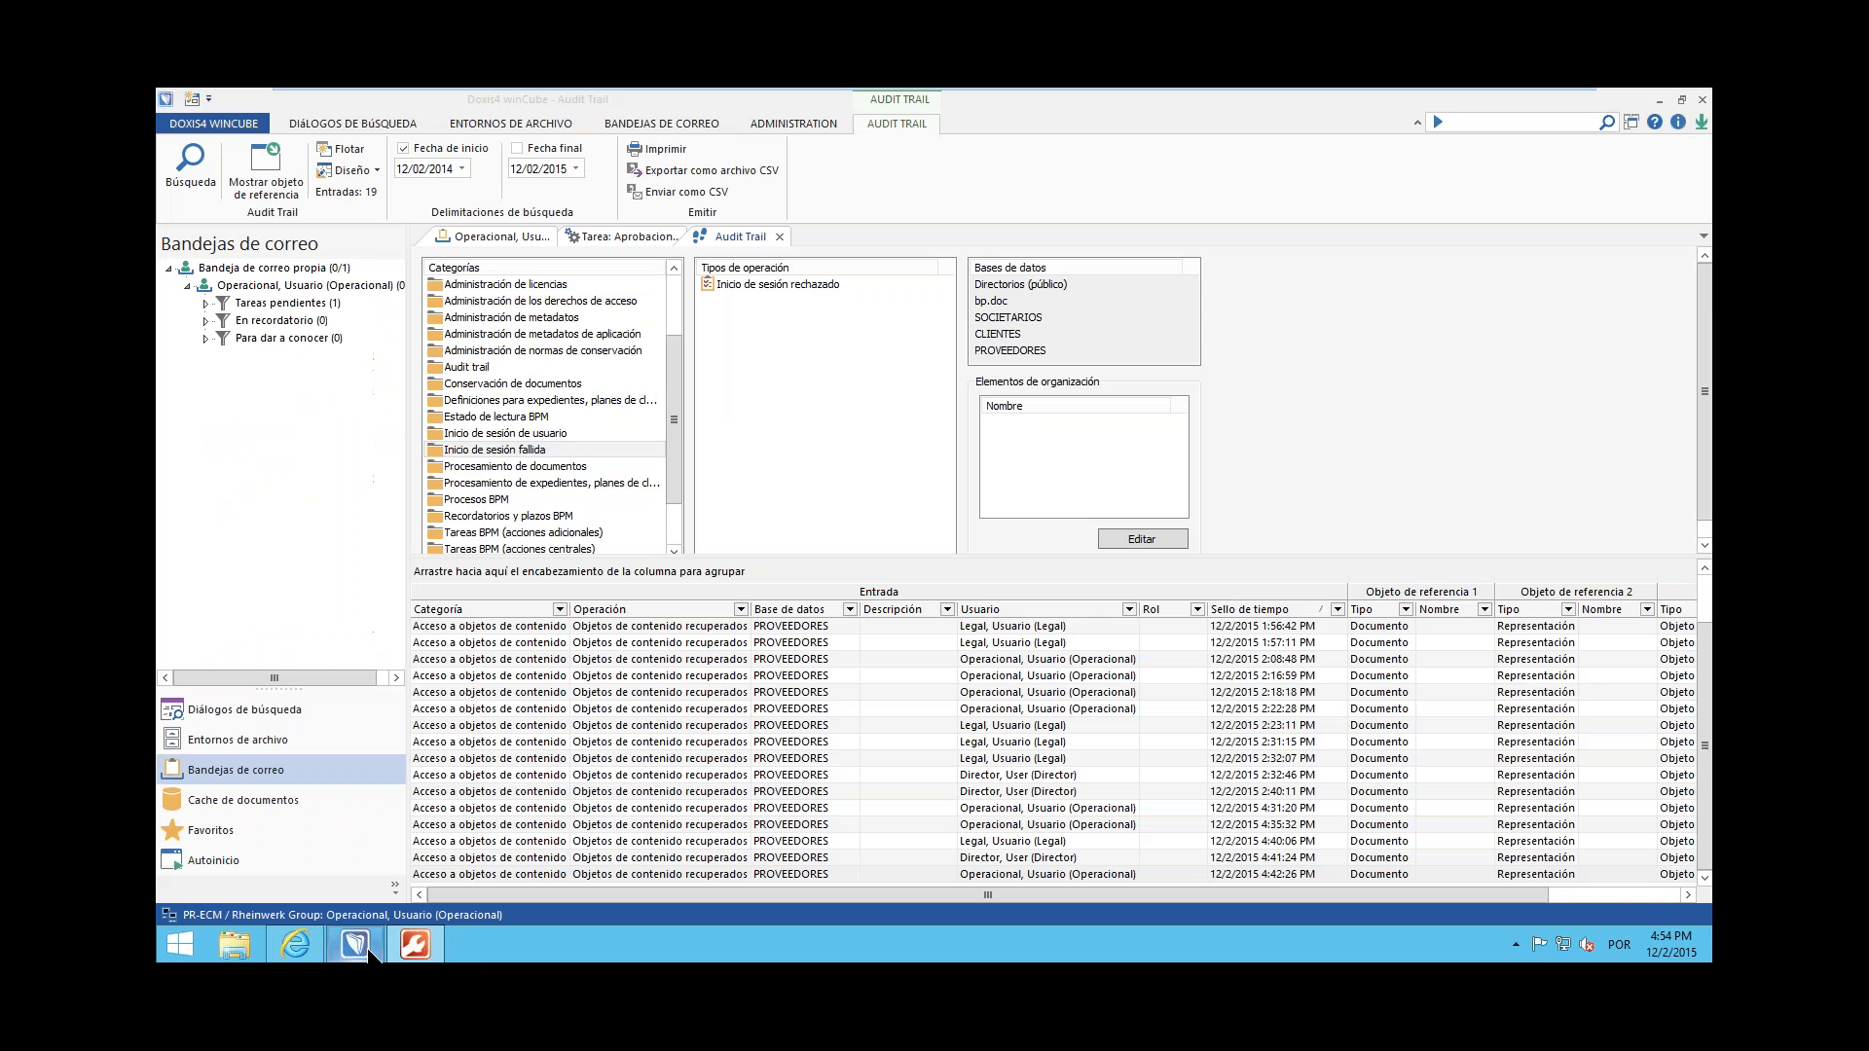
left_click(232, 124)
left_click(242, 315)
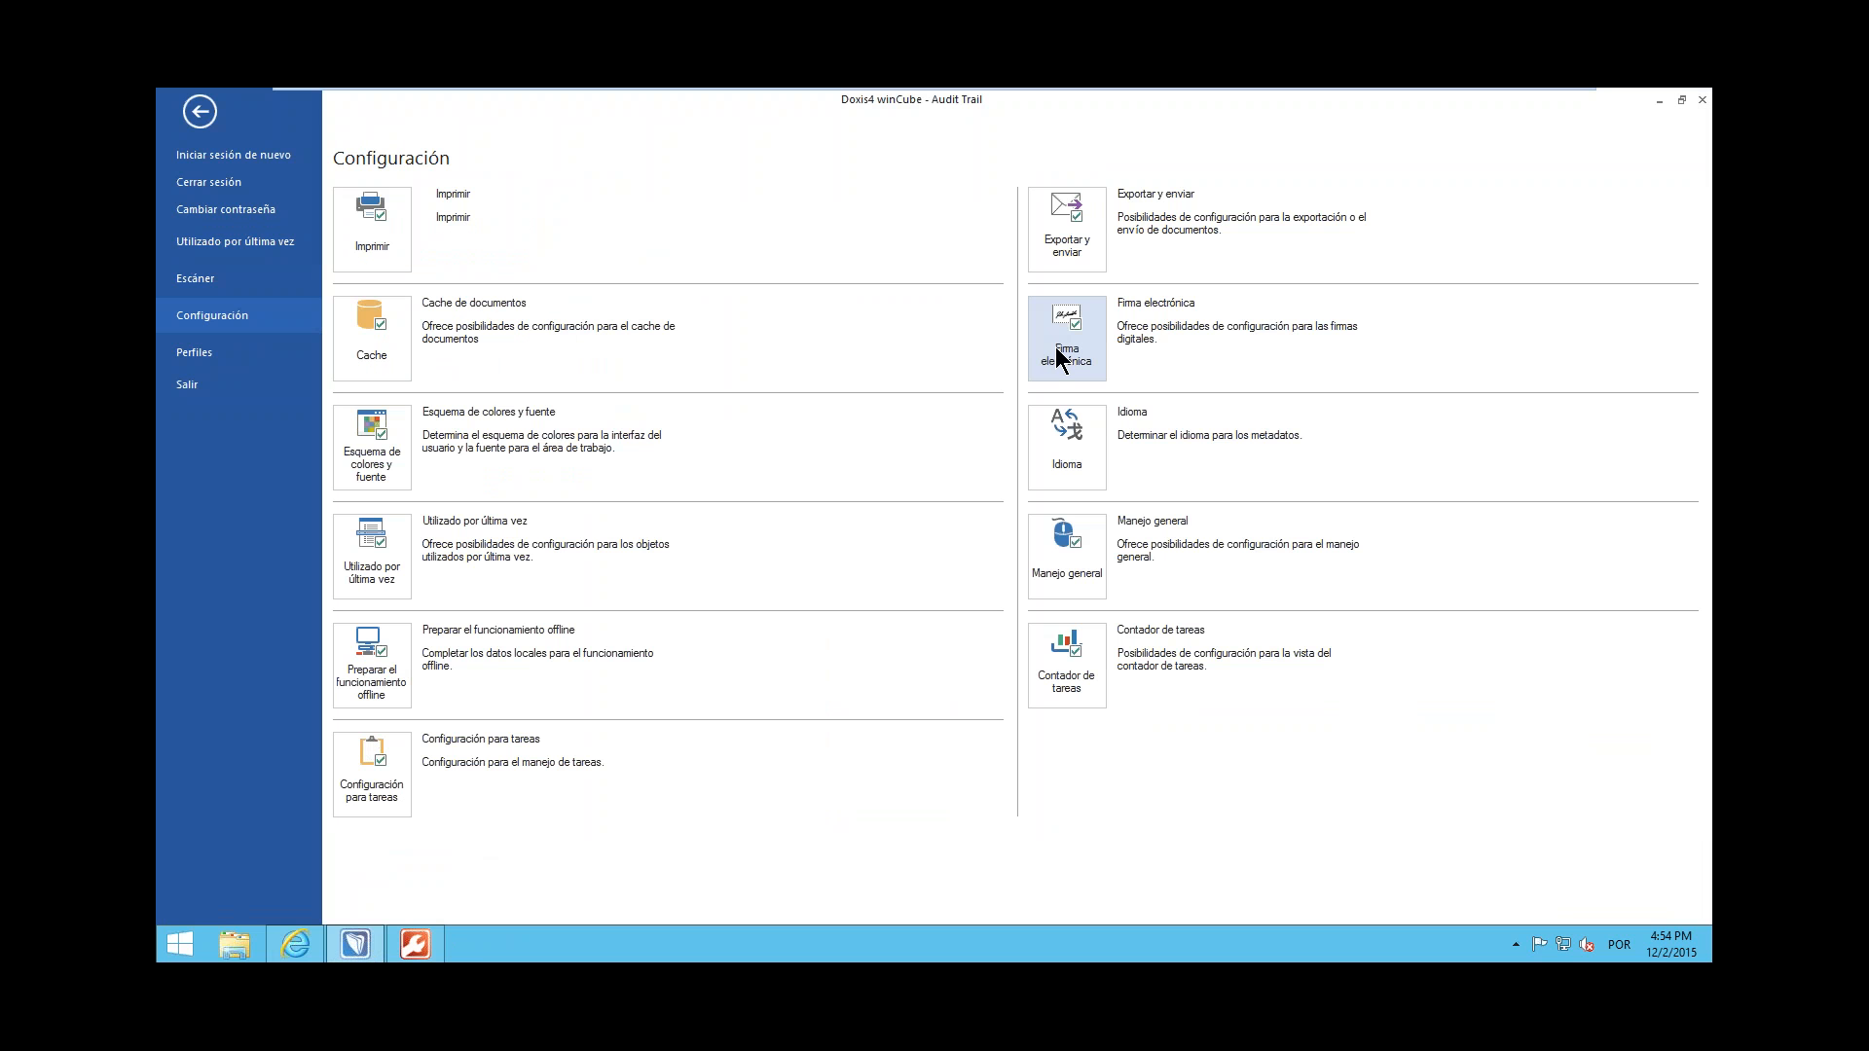
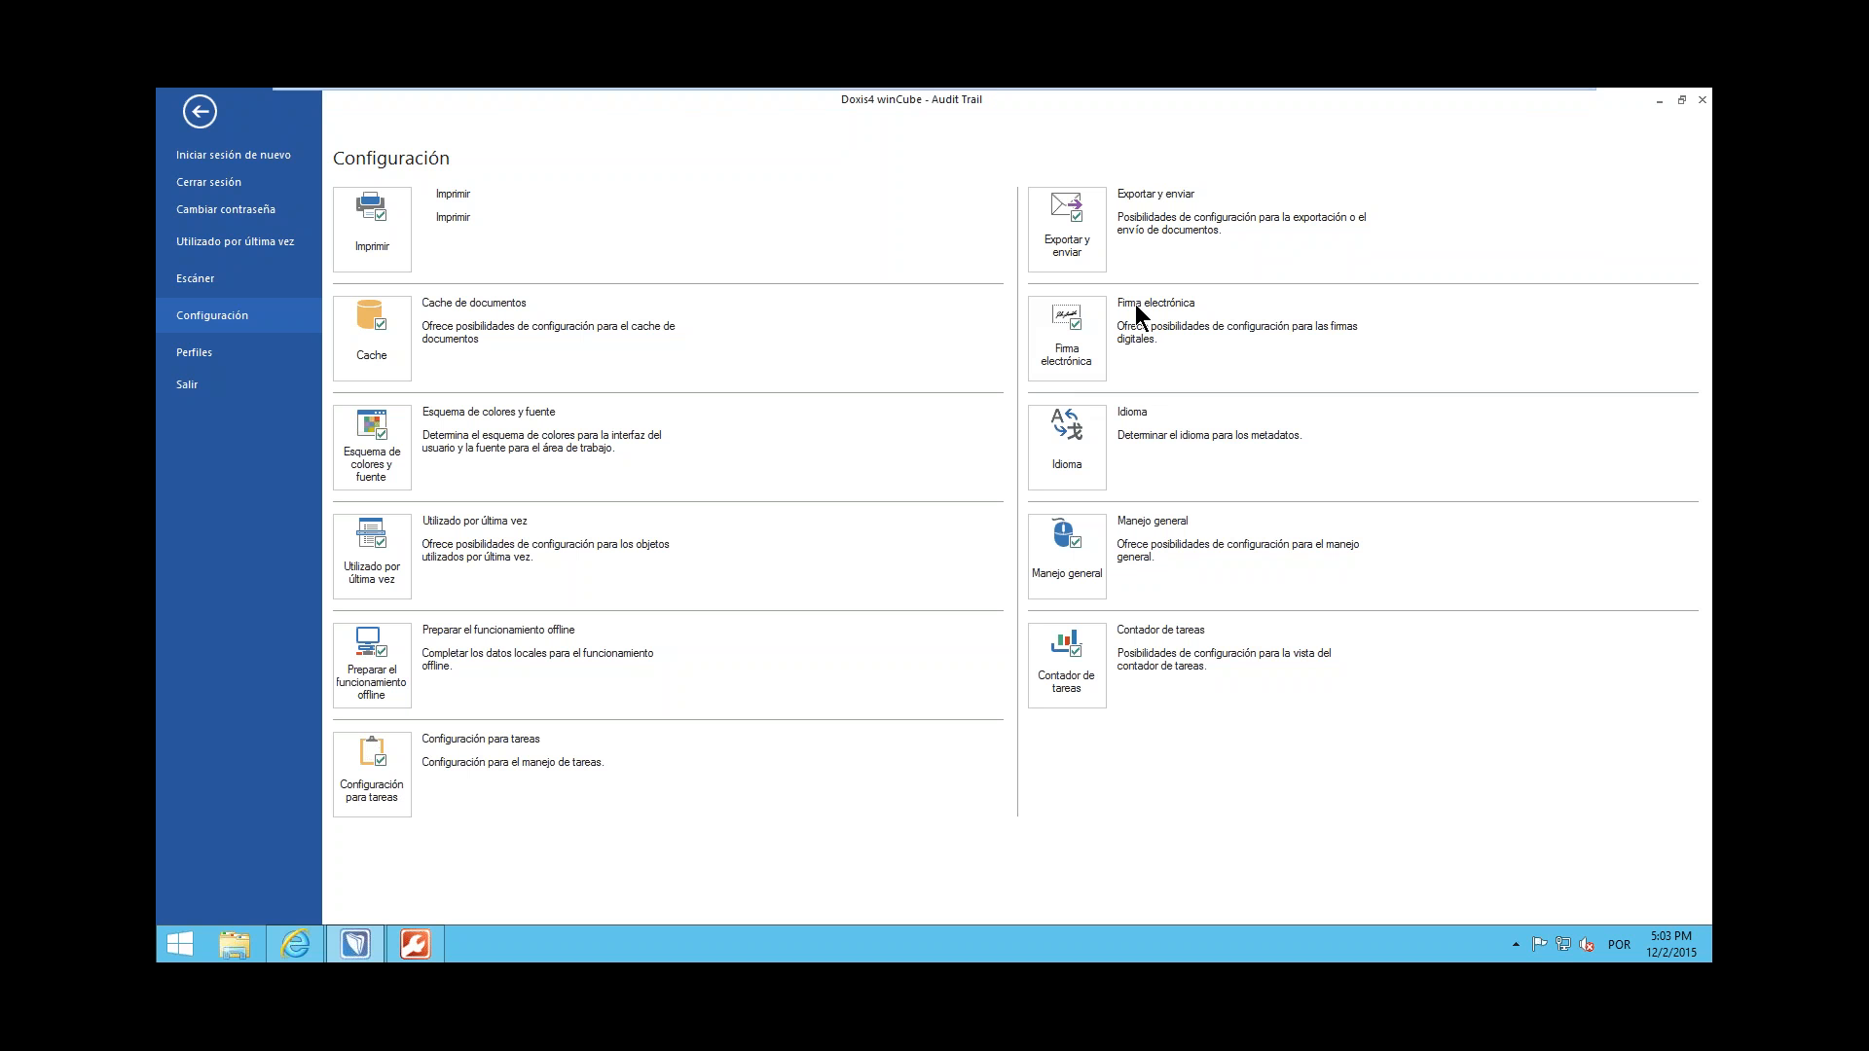
Take the PR-ECM virtual machine out of full screen and return input control to the host computer
mouse_move(1066, 90)
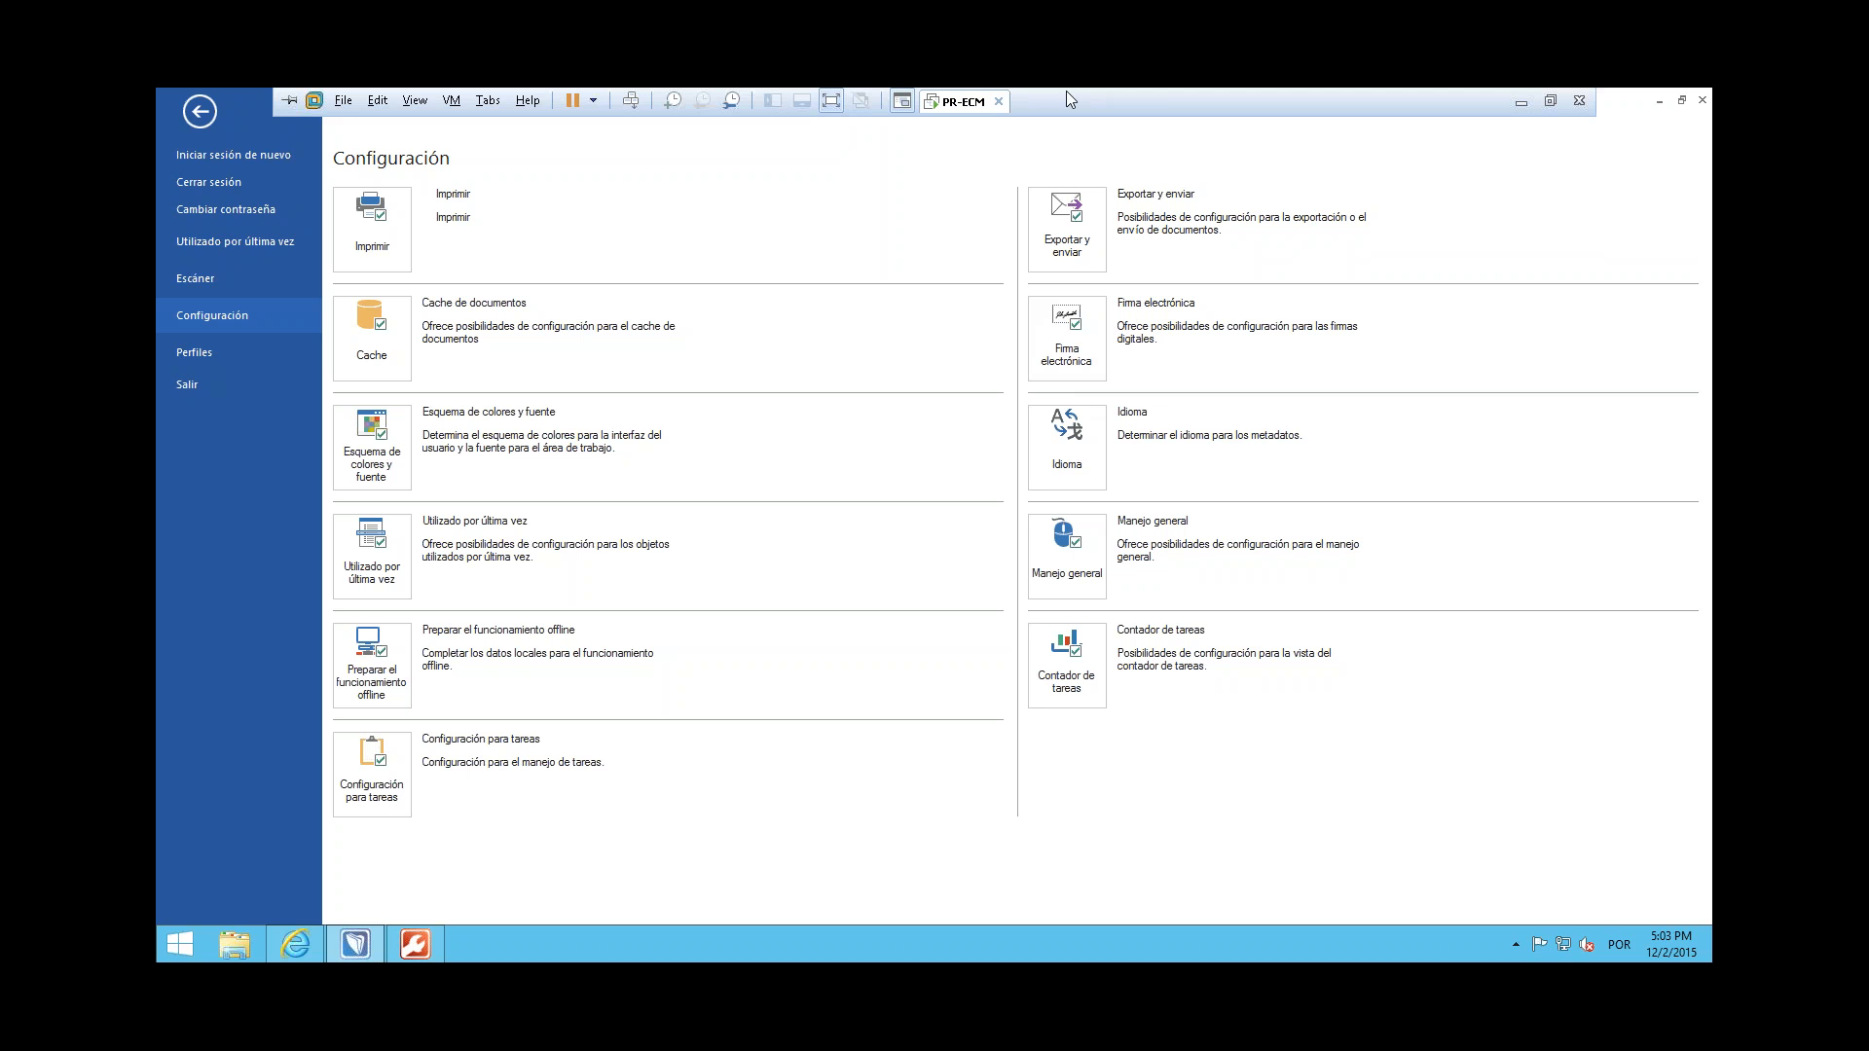
left_click(831, 101)
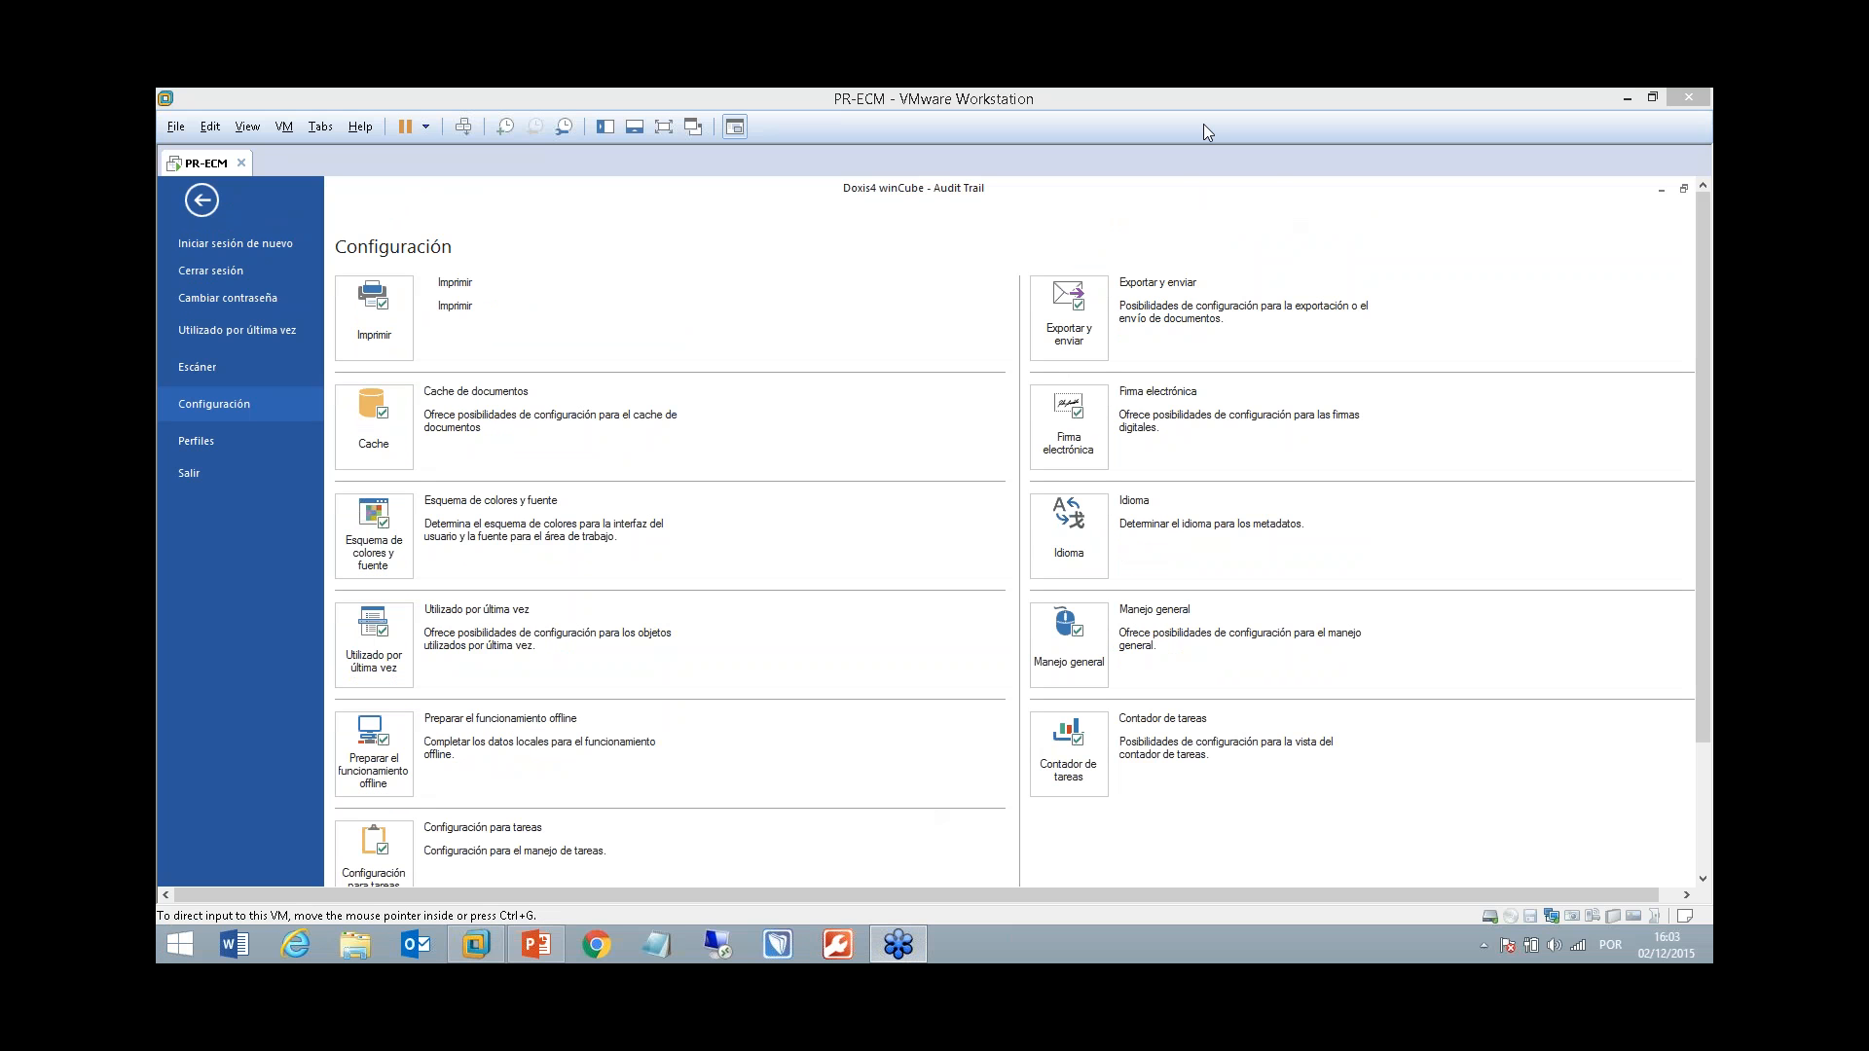
left_click(1372, 124)
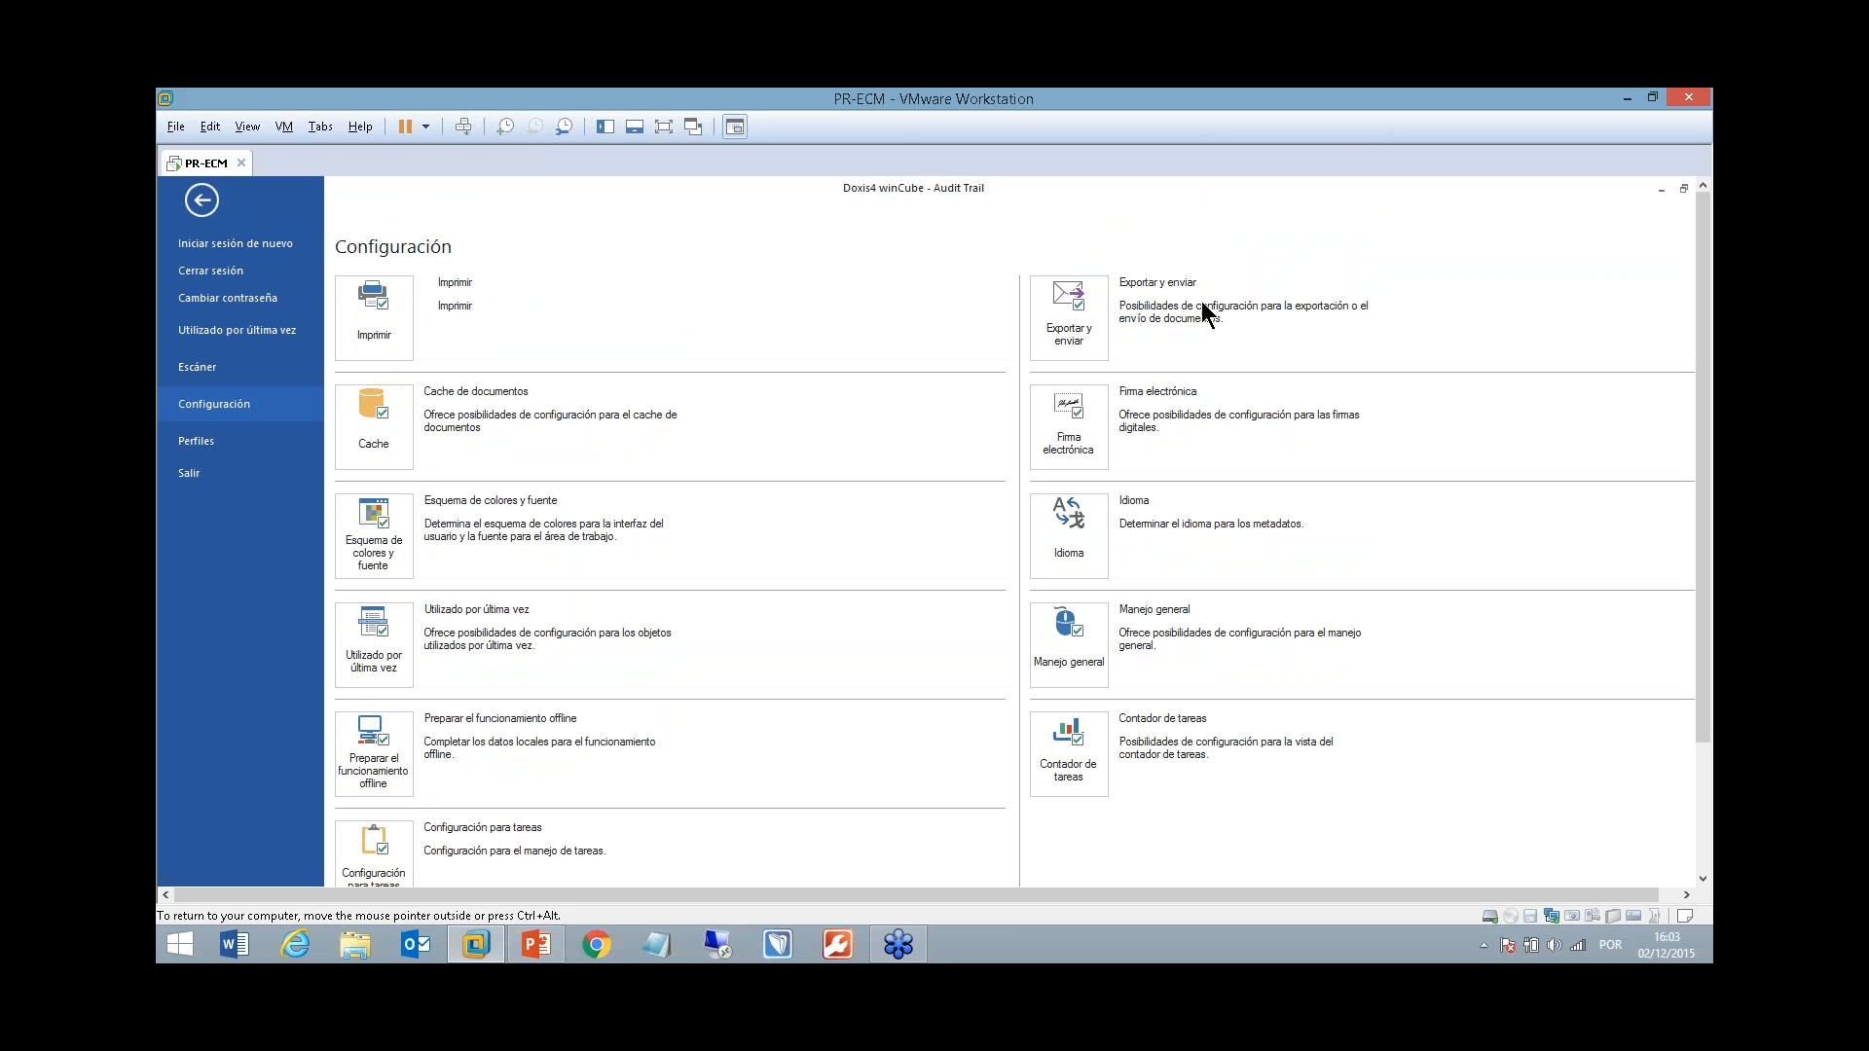
key("ctrl+alt")
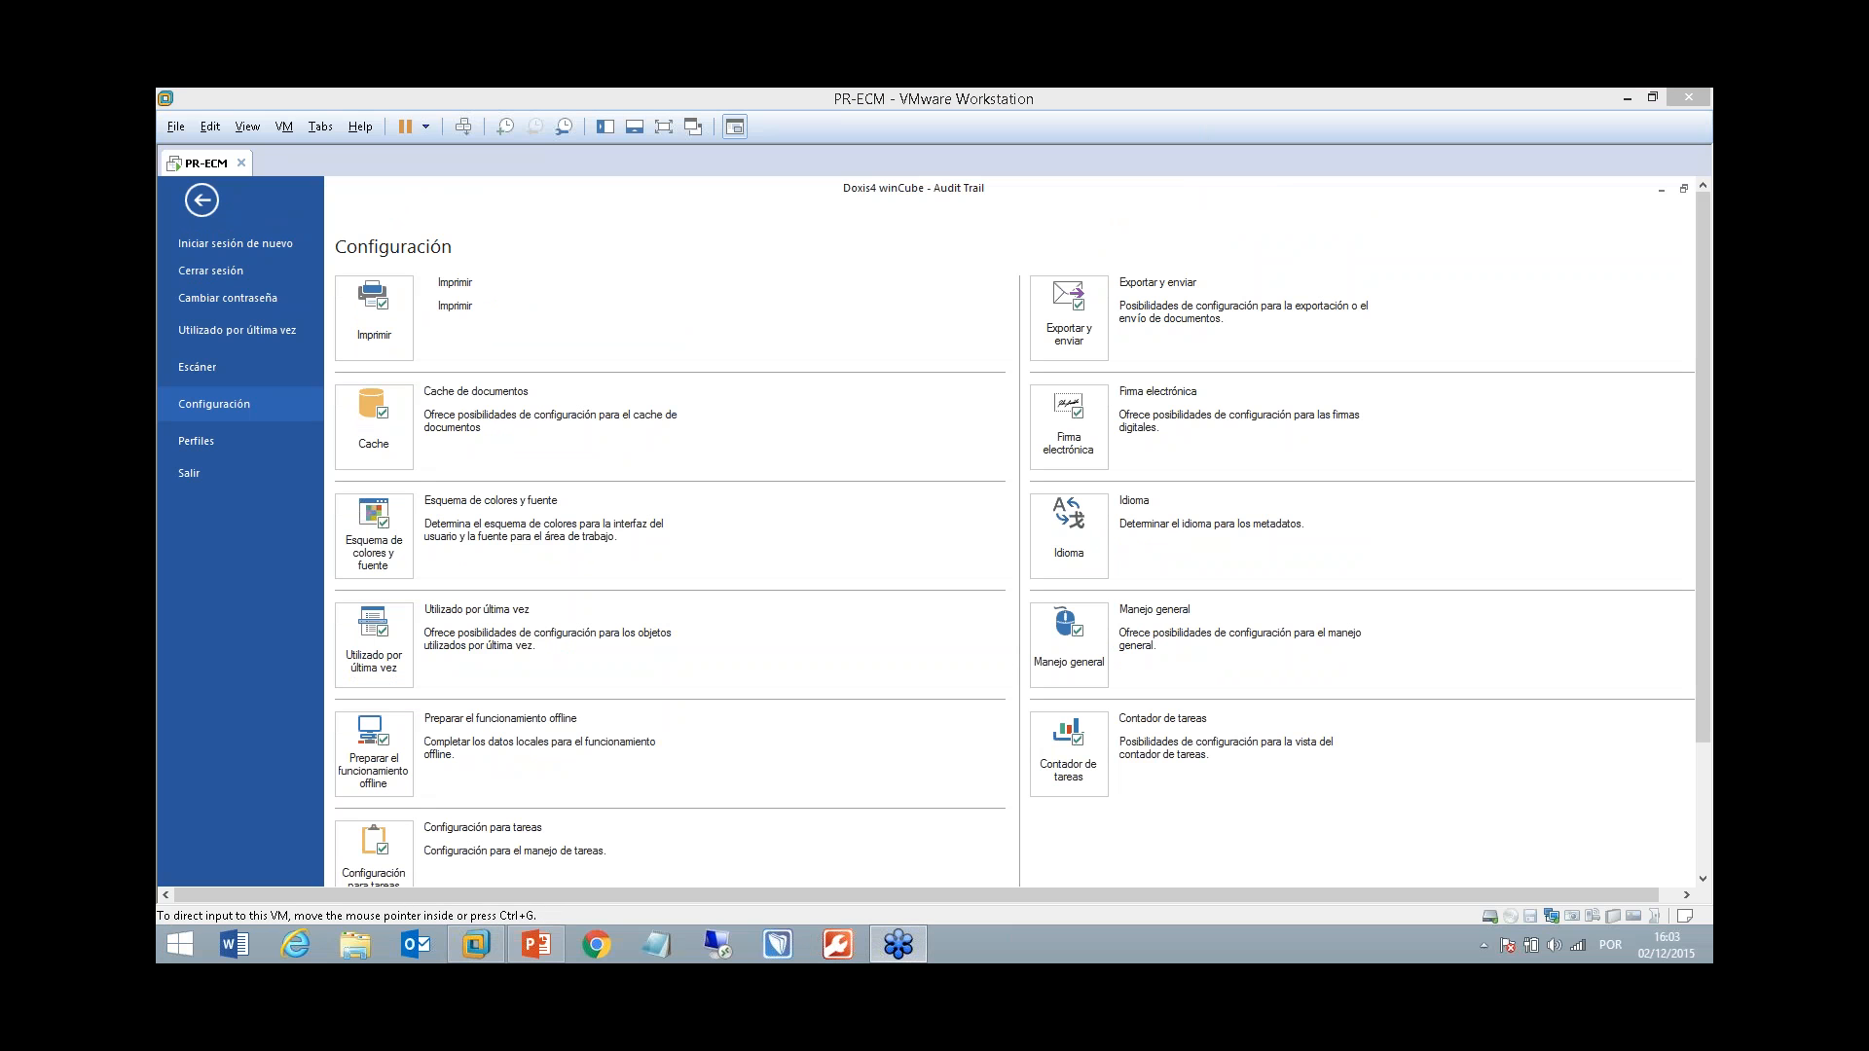